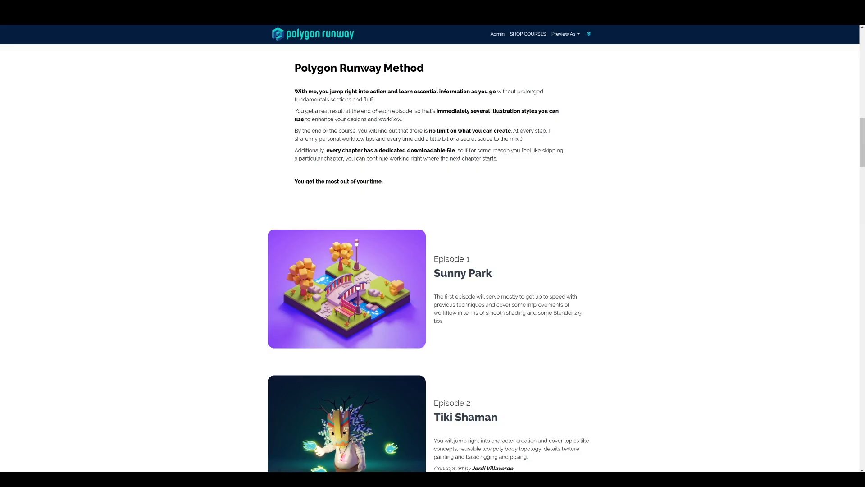
Step: Look through the Polygon Runway course page, from the episode descriptions to the student reviews
{"action": "scroll", "coordinate": [432, 266], "scroll_direction": "down", "scroll_amount": 4}
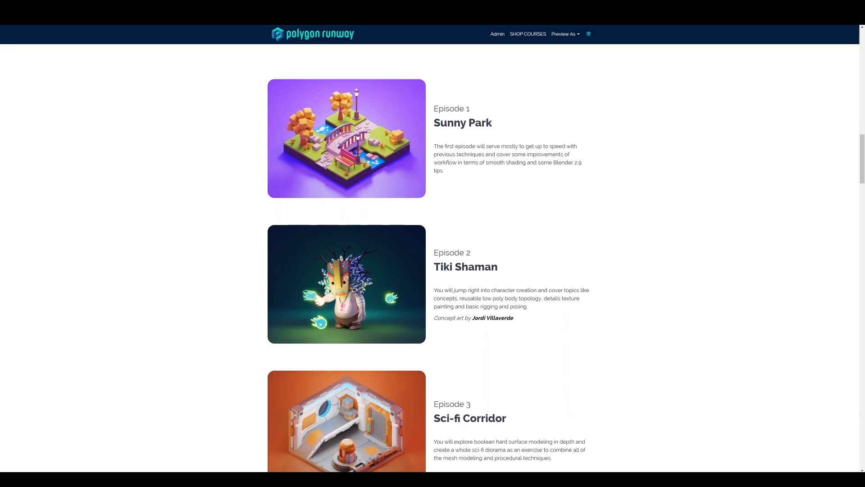
{"action": "scroll", "coordinate": [429, 256], "scroll_direction": "down", "scroll_amount": 3}
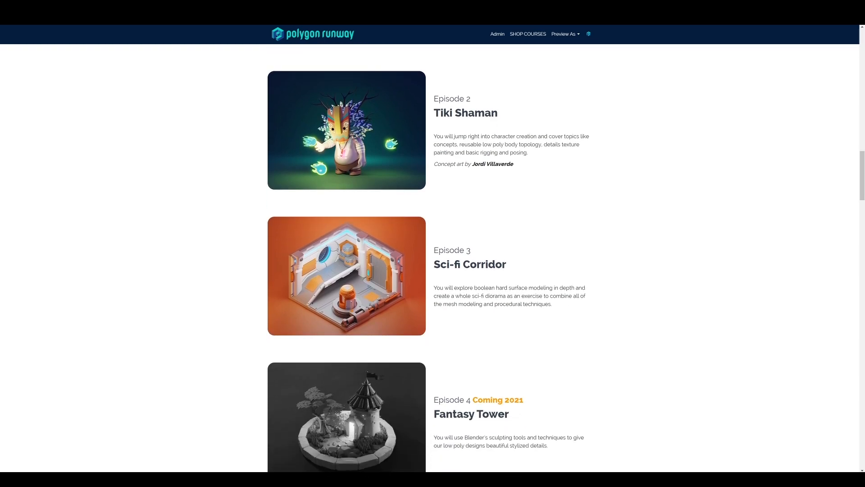
{"action": "scroll", "coordinate": [432, 257], "scroll_direction": "down", "scroll_amount": 4}
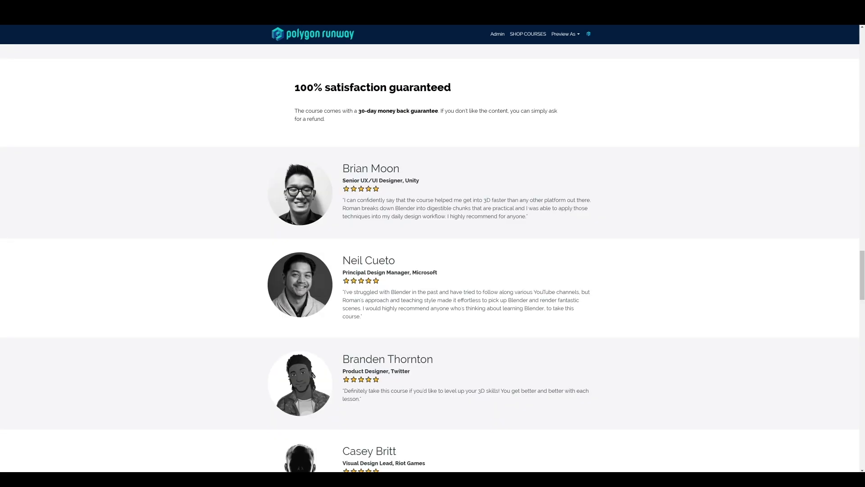
{"action": "scroll", "coordinate": [430, 257], "scroll_direction": "down", "scroll_amount": 7}
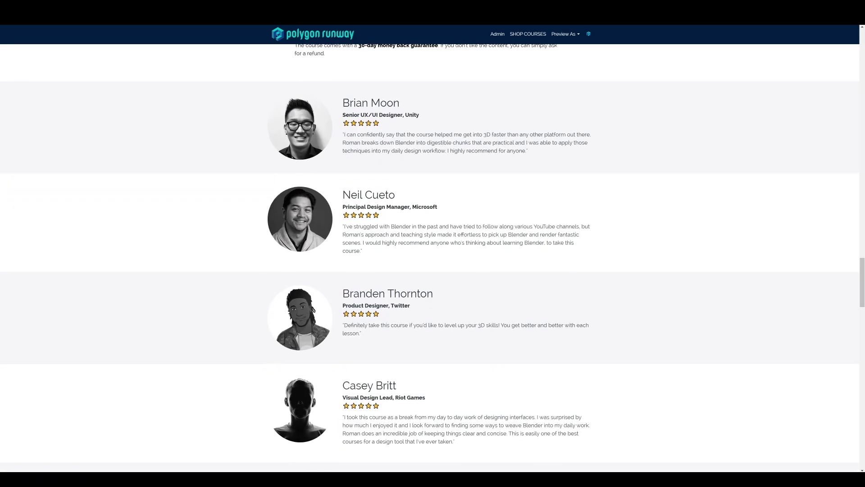
{"action": "scroll", "coordinate": [430, 257], "scroll_direction": "down", "scroll_amount": 3}
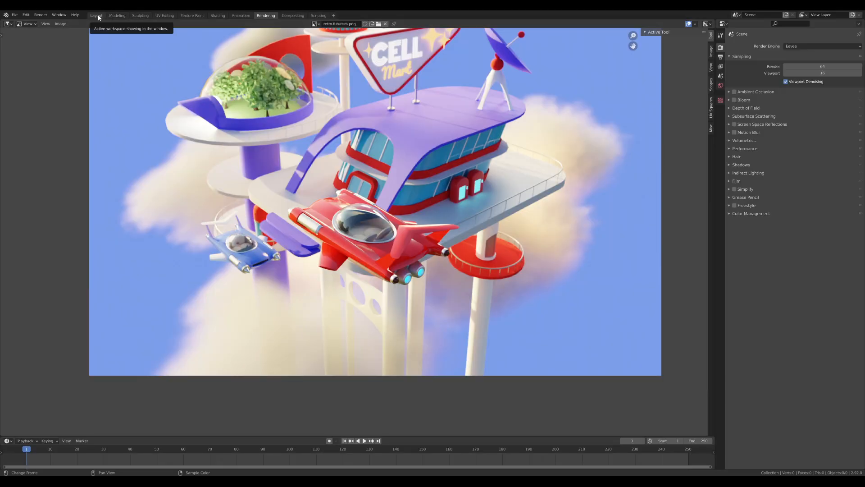
Step: Switch to Blender's Layout workspace
{"action": "left_click", "coordinate": [97, 15]}
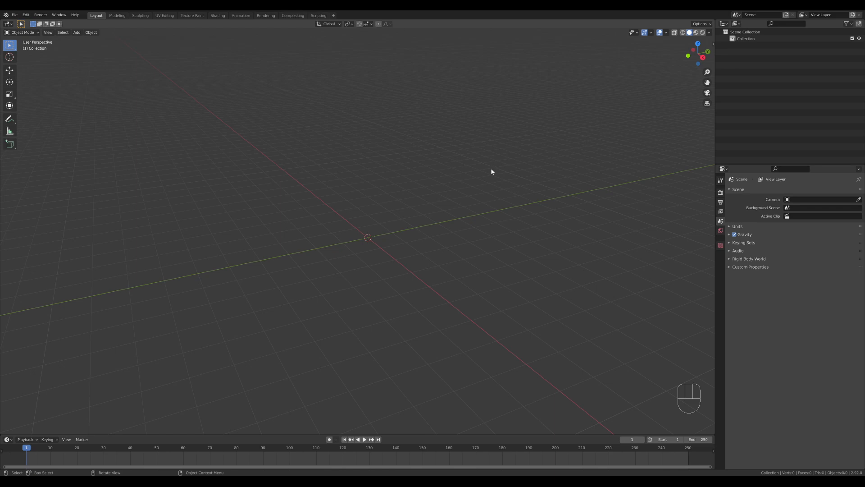
{"action": "key", "text": "shift+a"}
{"action": "key", "text": "shift+a"}
{"action": "left_click", "coordinate": [489, 259]}
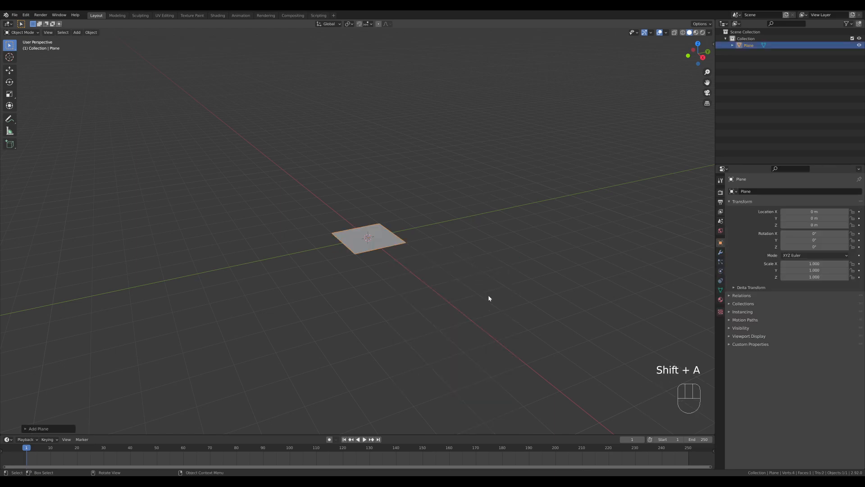
{"action": "key", "text": "g"}
{"action": "key", "text": "z"}
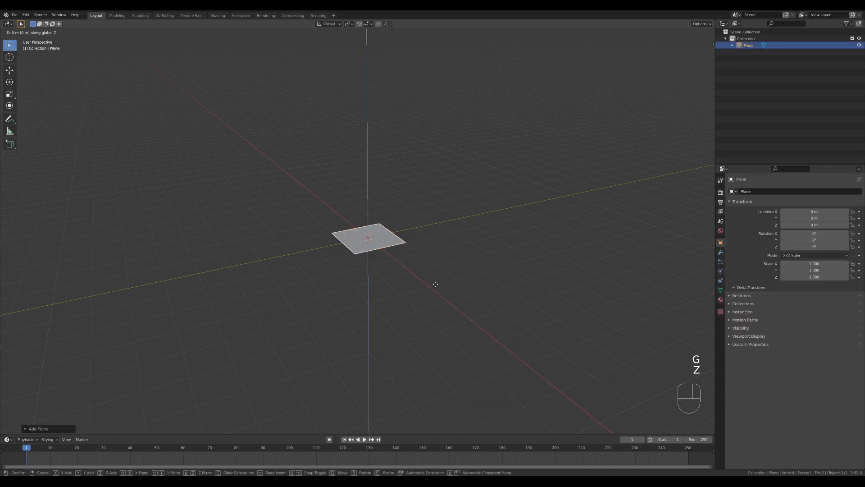
{"action": "type", "text": "20"}
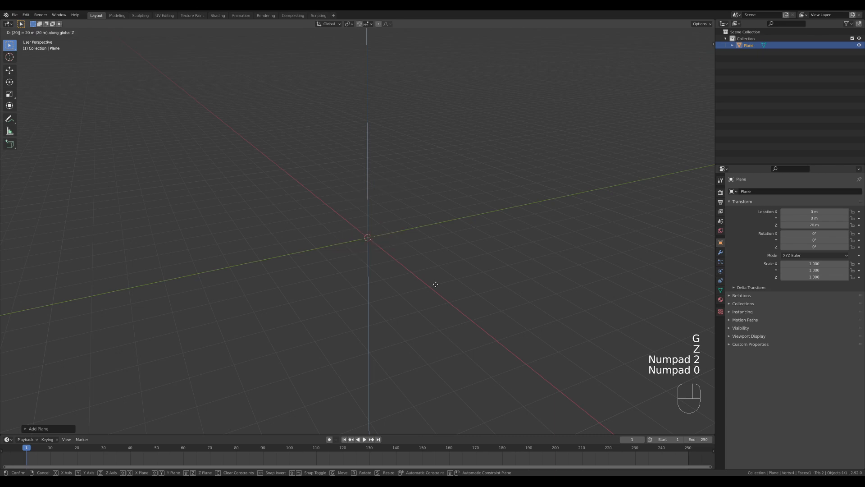
{"action": "key", "text": "Escape"}
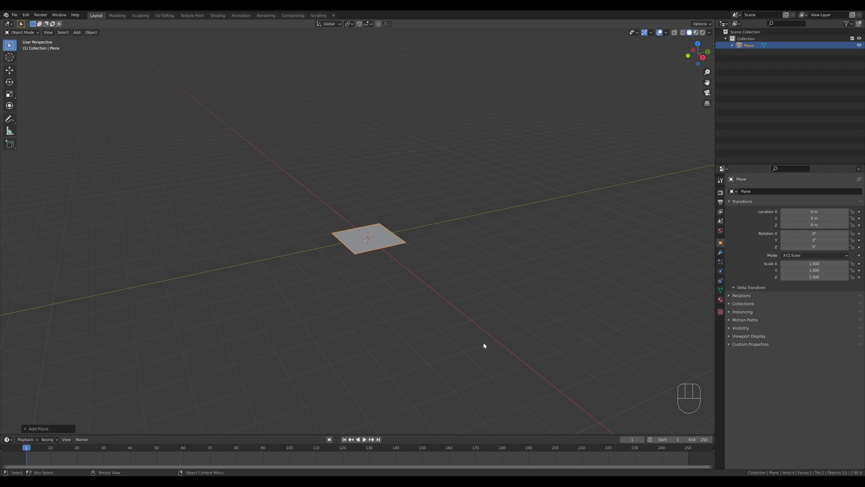
{"action": "key", "text": "x"}
{"action": "key", "text": "x"}
Step: Add a cylinder mesh with 12 vertices at the scene's origin
{"action": "key", "text": "shift+a"}
{"action": "mouse_move", "coordinate": [407, 238]}
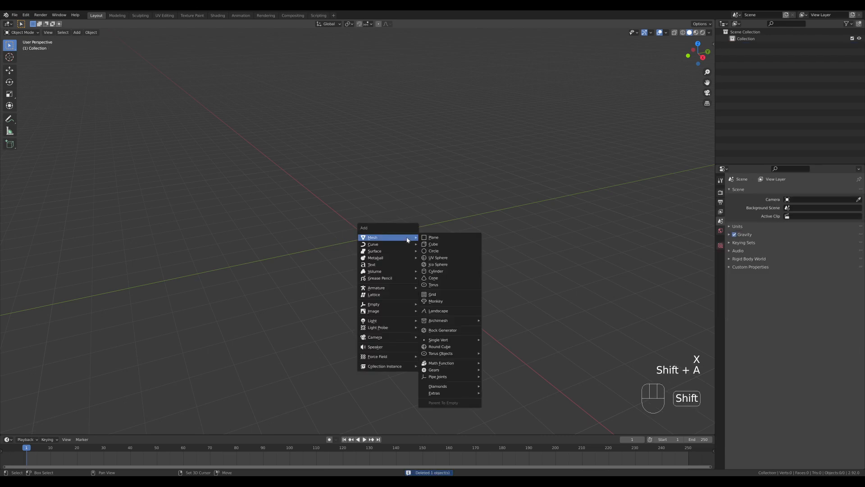
{"action": "left_click", "coordinate": [446, 271]}
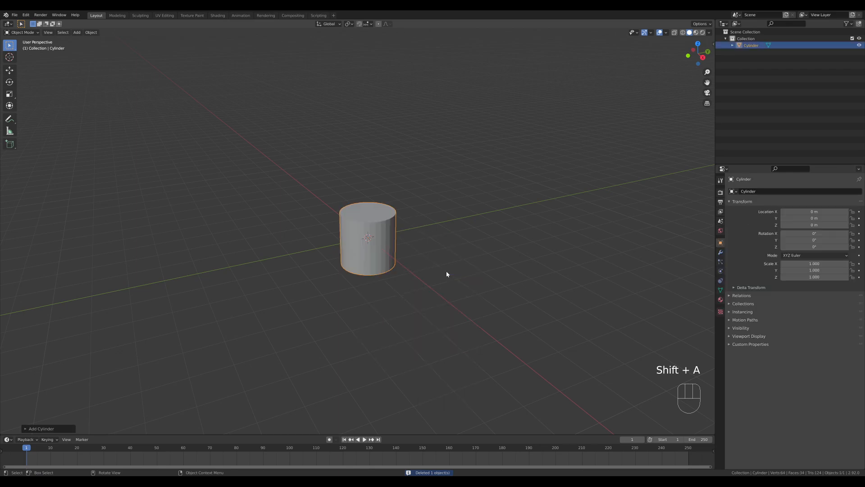
{"action": "left_click", "coordinate": [63, 428]}
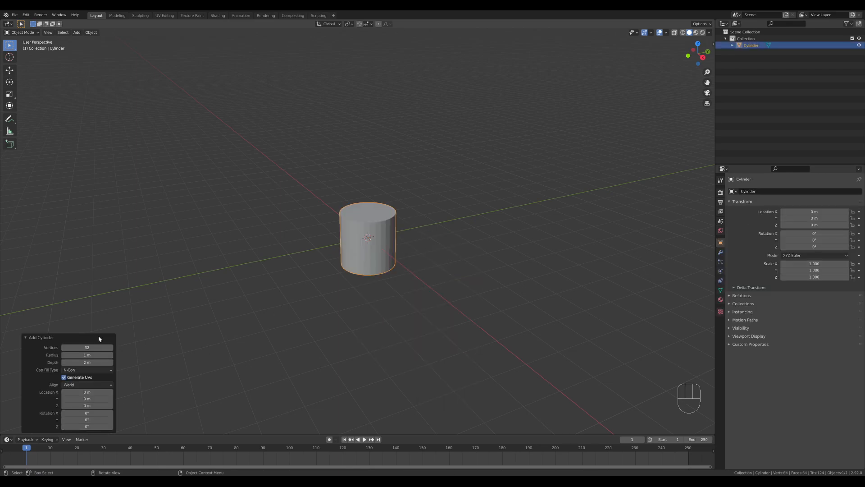
{"action": "left_click", "coordinate": [87, 347]}
{"action": "type", "text": "12"}
{"action": "key", "text": "Return"}
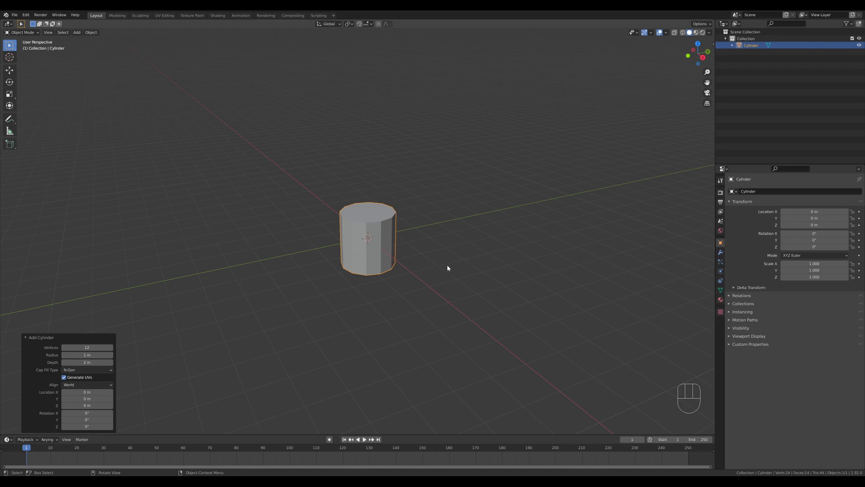
Step: Enter Edit Mode and rotate the whole cylinder mesh 90° about the X axis
{"action": "key", "text": "Tab"}
{"action": "key", "text": "r"}
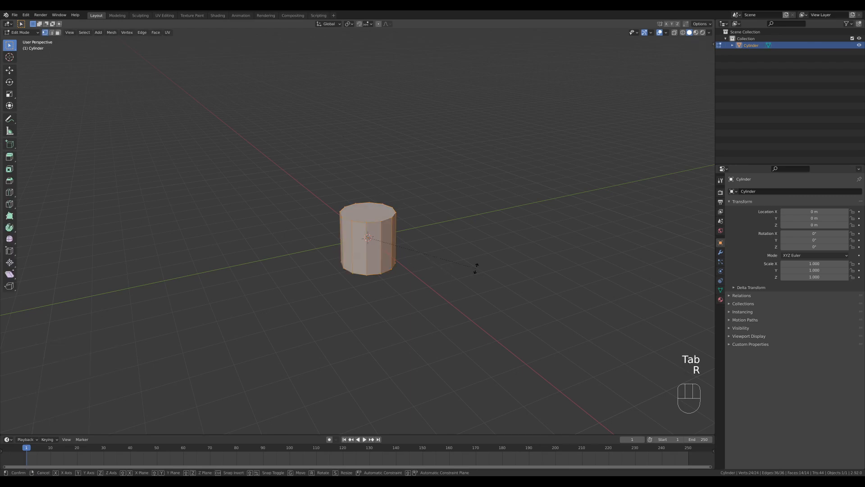
{"action": "key", "text": "x"}
{"action": "key", "text": "KP_9"}
{"action": "key", "text": "KP_0"}
{"action": "key", "text": "KP_Enter"}
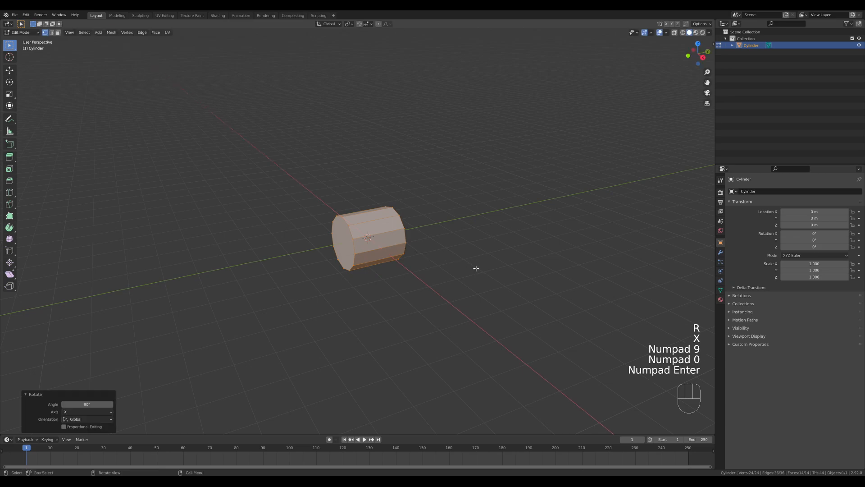
Step: Stretch the cylinder mesh to about three times its length along Y and make it thinner in X and Z
{"action": "key", "text": "s"}
{"action": "key", "text": "y"}
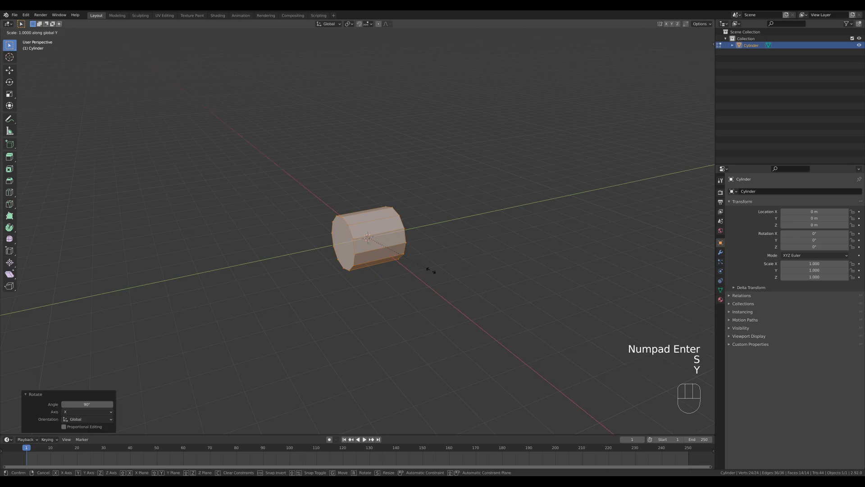
{"action": "left_click", "coordinate": [569, 237]}
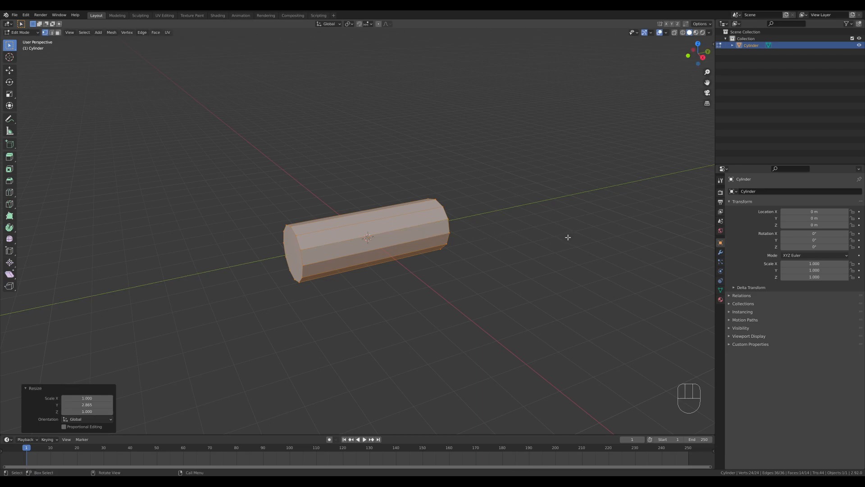
{"action": "key", "text": "s"}
{"action": "key", "text": "shift+y"}
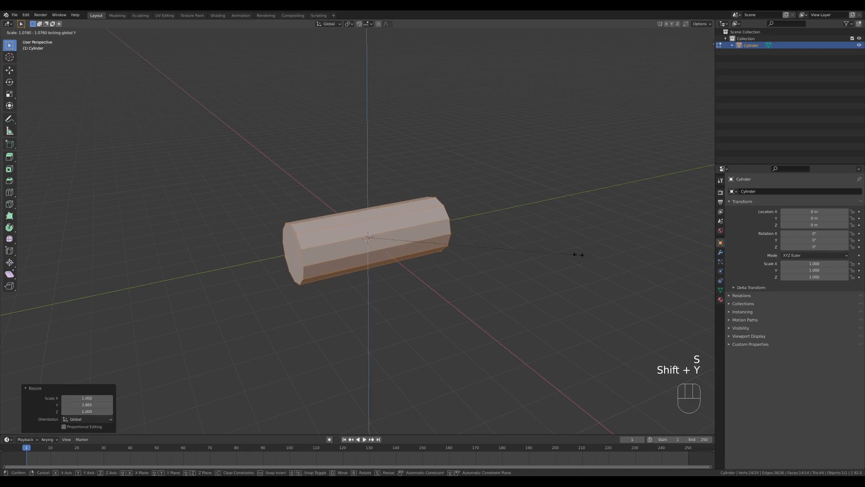
{"action": "left_click", "coordinate": [451, 246]}
Step: Taper the cylinder by scaling one end face to about 0.486 of its size
{"action": "middle_click_drag", "start_coordinate": [455, 245], "coordinate": [466, 300]}
{"action": "key", "text": "3"}
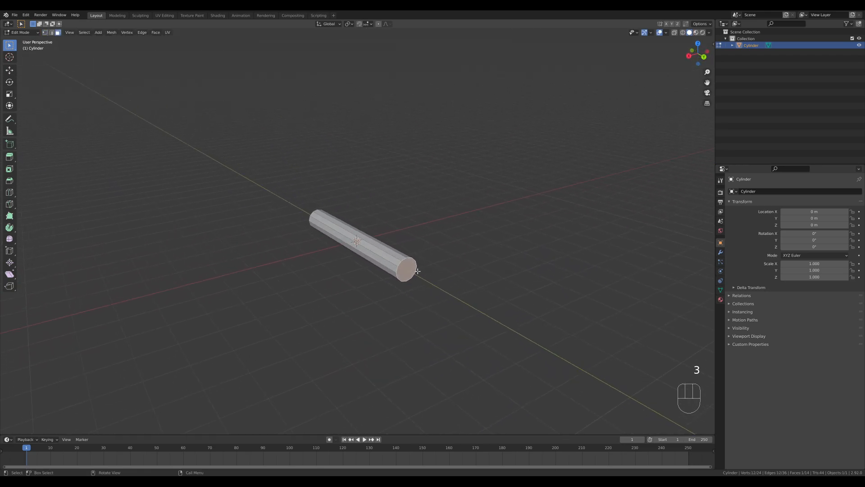
{"action": "key", "text": "s"}
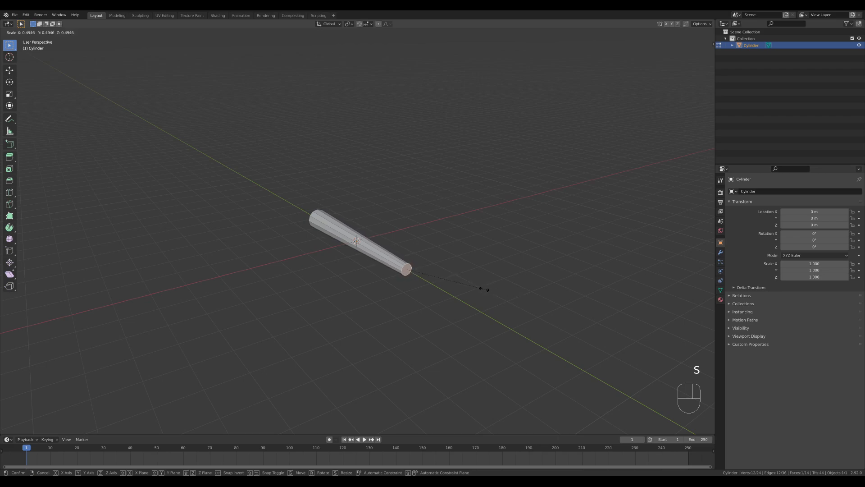
{"action": "left_click", "coordinate": [483, 289]}
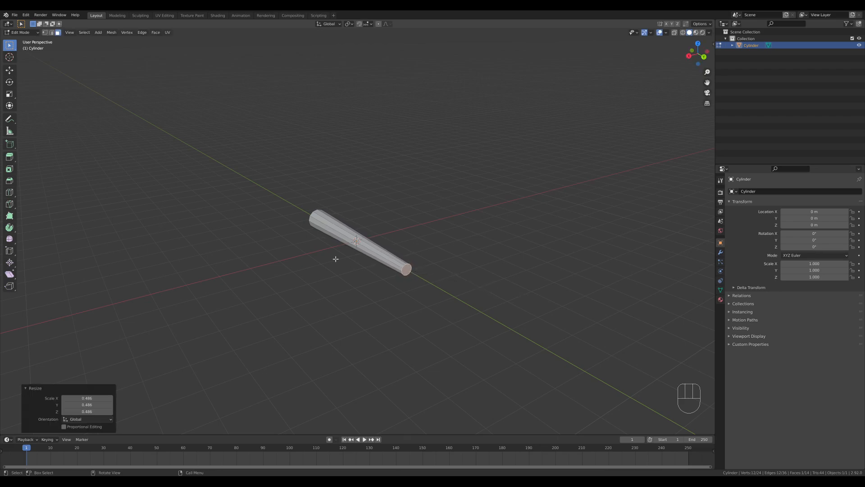
Step: Select the whole tapered mesh and move it about 1.5 m along X, away from the object's origin
{"action": "middle_click_drag", "start_coordinate": [336, 257], "coordinate": [433, 272]}
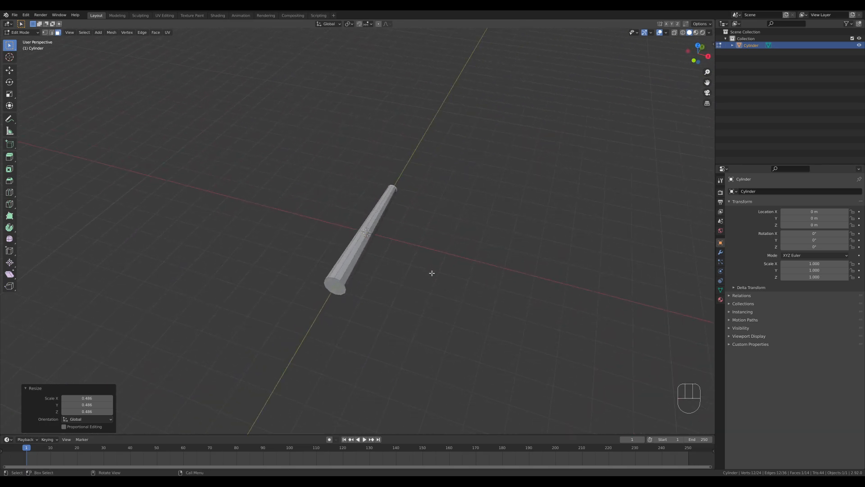
{"action": "key", "text": "a"}
{"action": "key", "text": "g"}
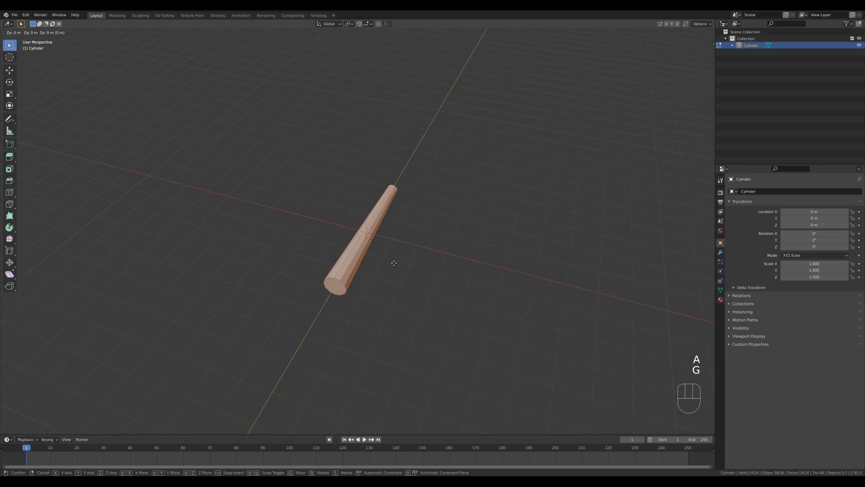
{"action": "key", "text": "x"}
{"action": "left_click", "coordinate": [432, 266]}
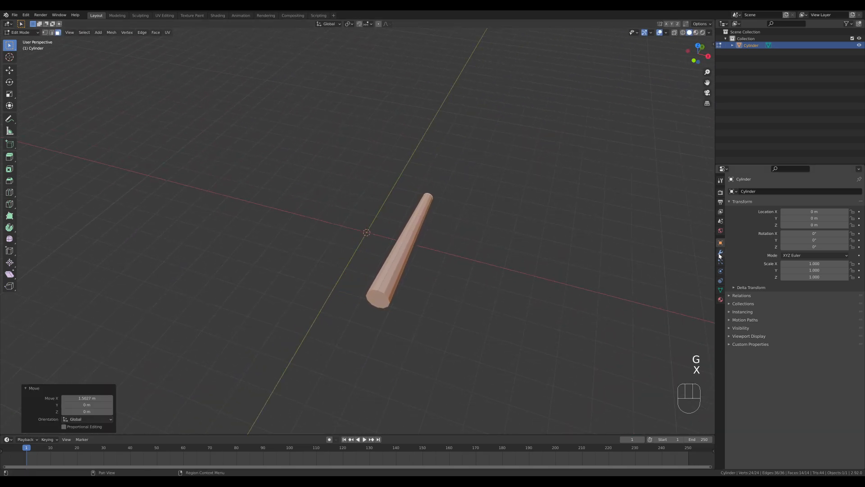
Step: Add a Mirror modifier to the tapered cylinder
{"action": "left_click", "coordinate": [720, 252]}
{"action": "left_click", "coordinate": [745, 193]}
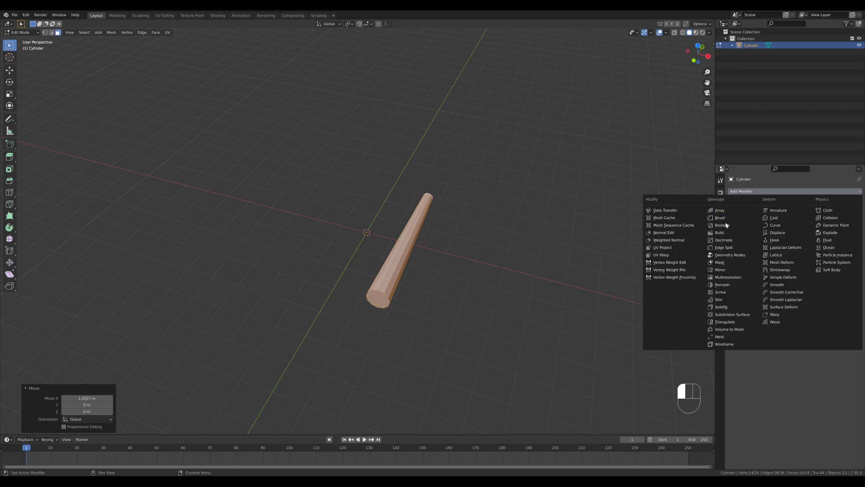
{"action": "left_click", "coordinate": [720, 270]}
Step: Adjust the gap between the mirrored cylinders by moving the mesh about -0.188 m and 0.015 m along X
{"action": "middle_click_drag", "start_coordinate": [458, 232], "coordinate": [474, 253]}
{"action": "key", "text": "g"}
{"action": "key", "text": "x"}
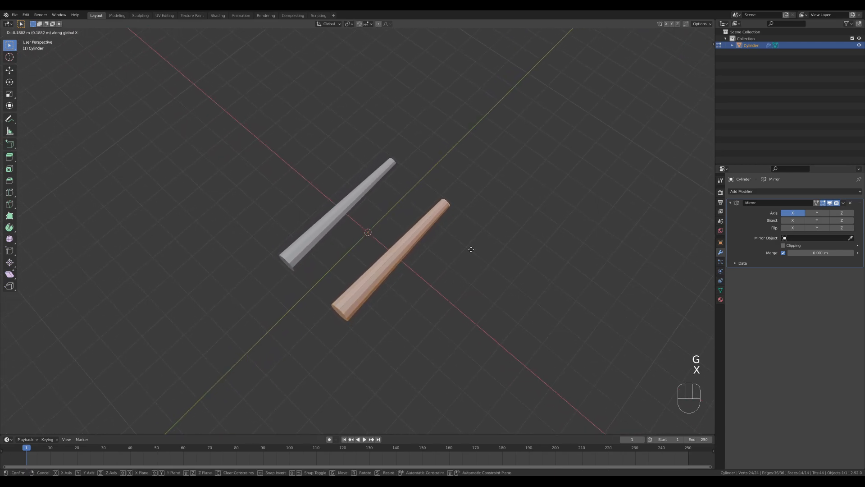
{"action": "left_click", "coordinate": [471, 250]}
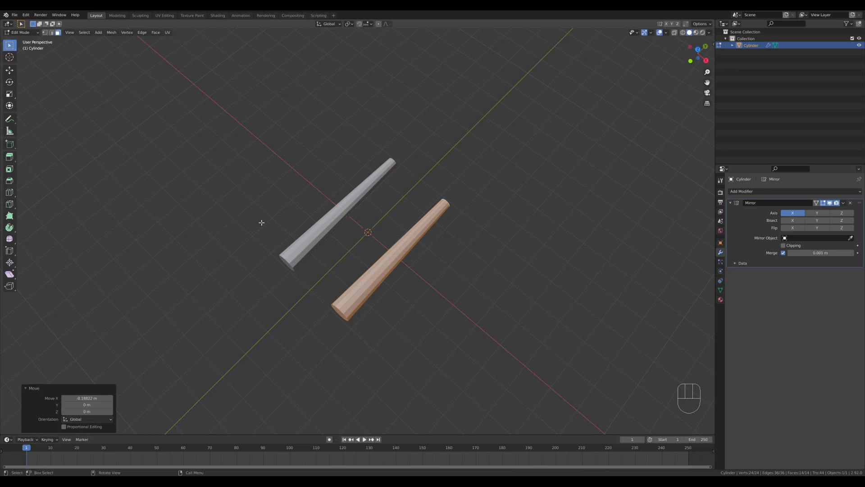
{"action": "middle_click_drag", "start_coordinate": [530, 219], "coordinate": [457, 233]}
{"action": "key", "text": "g"}
{"action": "key", "text": "x"}
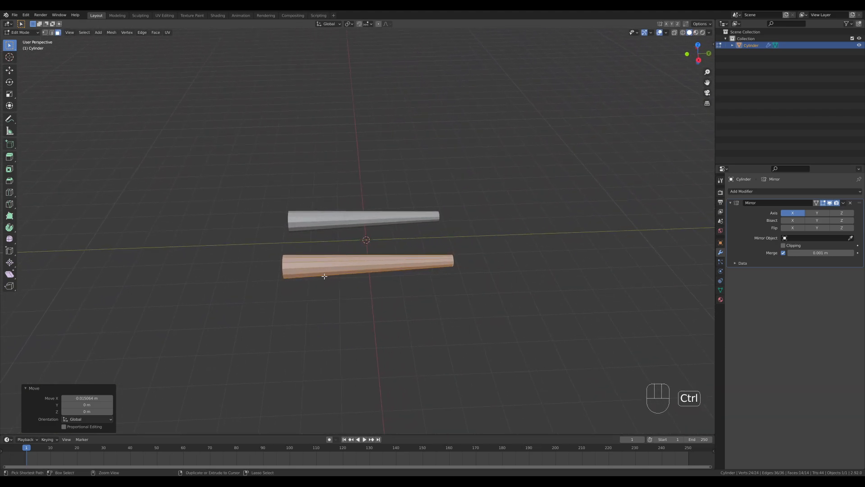
Step: Add a loop cut near each end of the tapered cylinder, at slide factors of about -0.82 and 0.83, and return to Object Mode
{"action": "key", "text": "ctrl+r"}
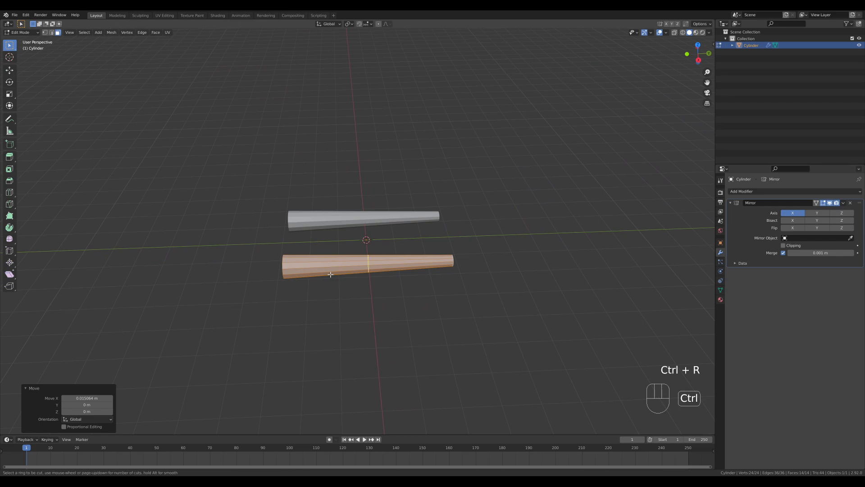
{"action": "left_click", "coordinate": [344, 271]}
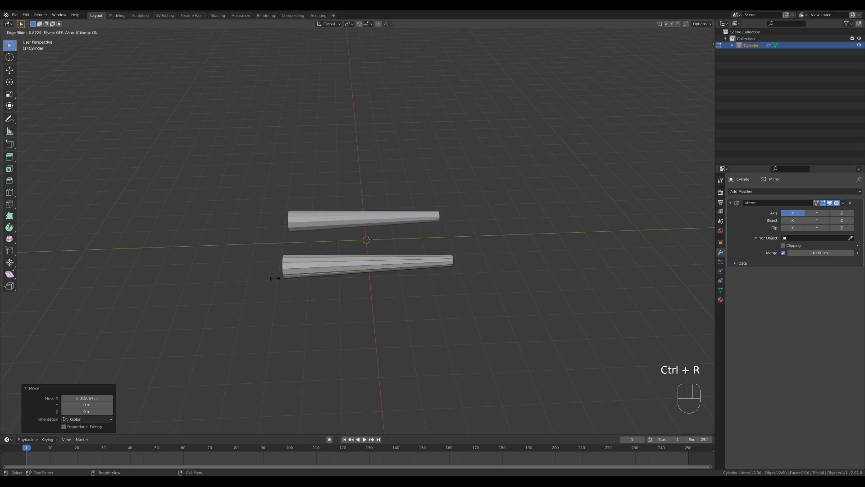
{"action": "left_click", "coordinate": [276, 278]}
{"action": "key", "text": "ctrl+r"}
{"action": "left_click", "coordinate": [427, 266]}
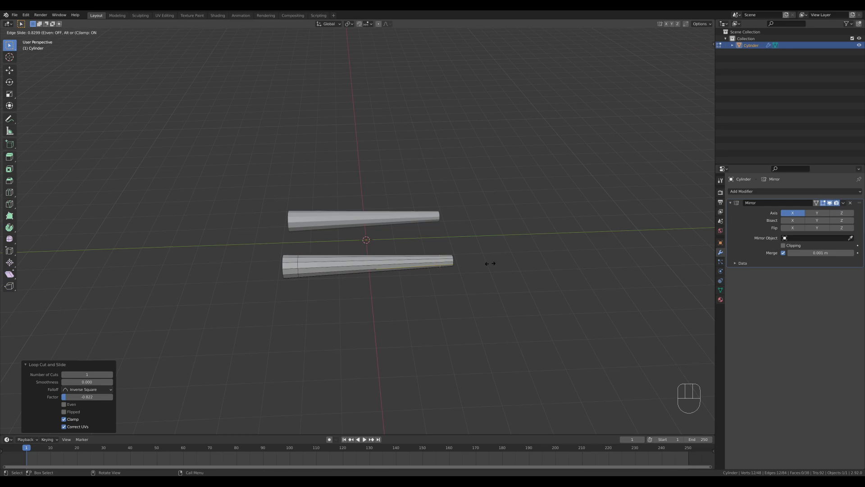
{"action": "left_click", "coordinate": [490, 263]}
{"action": "middle_click_drag", "start_coordinate": [473, 266], "coordinate": [458, 287]}
{"action": "key", "text": "Tab"}
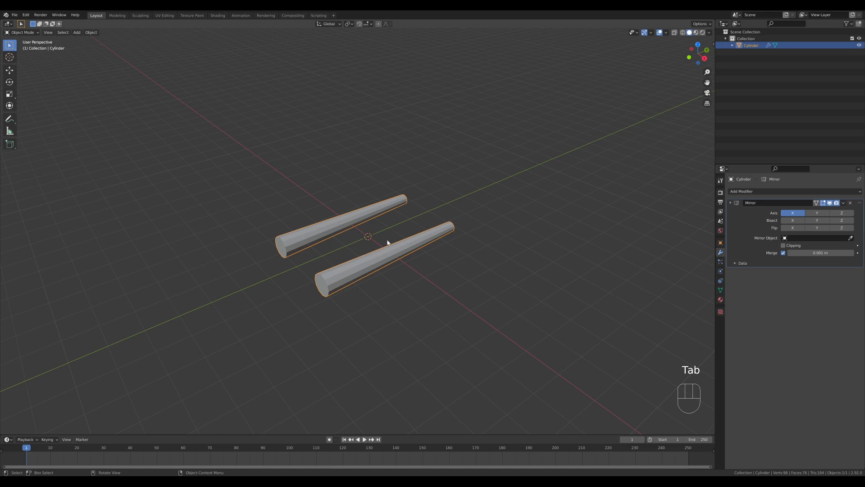
Step: Add a Round Cube at the origin using the Quadsphere preset with 4 arc divisions
{"action": "key", "text": "shift+a"}
{"action": "mouse_move", "coordinate": [381, 243]}
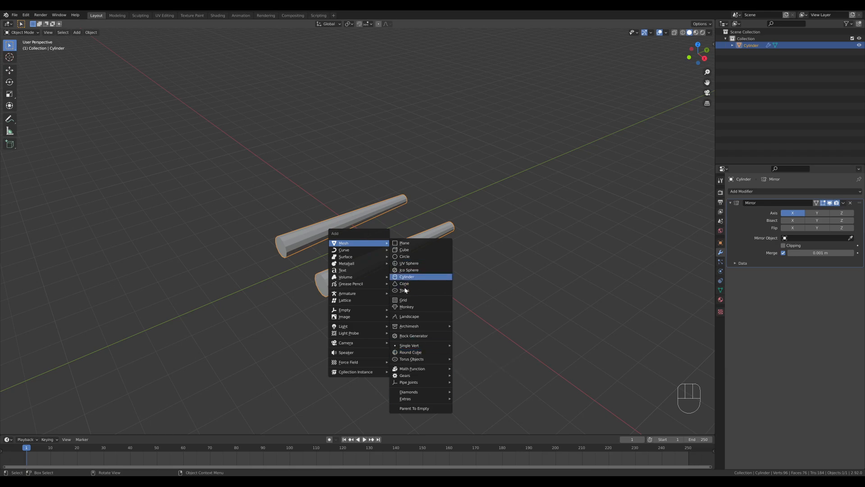
{"action": "mouse_move", "coordinate": [413, 376]}
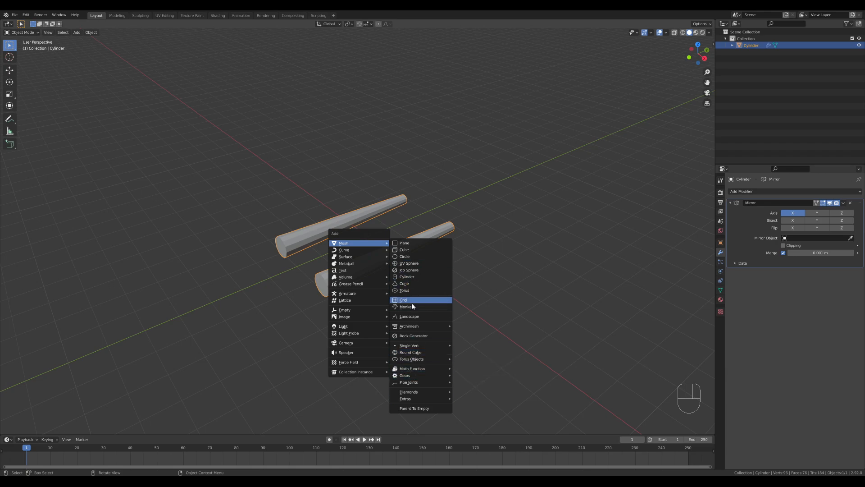
{"action": "left_click", "coordinate": [415, 353]}
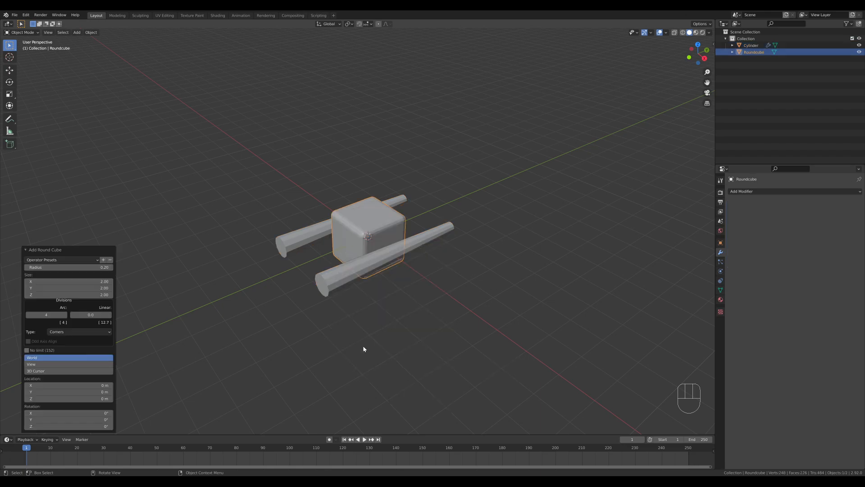
{"action": "left_click", "coordinate": [83, 260]}
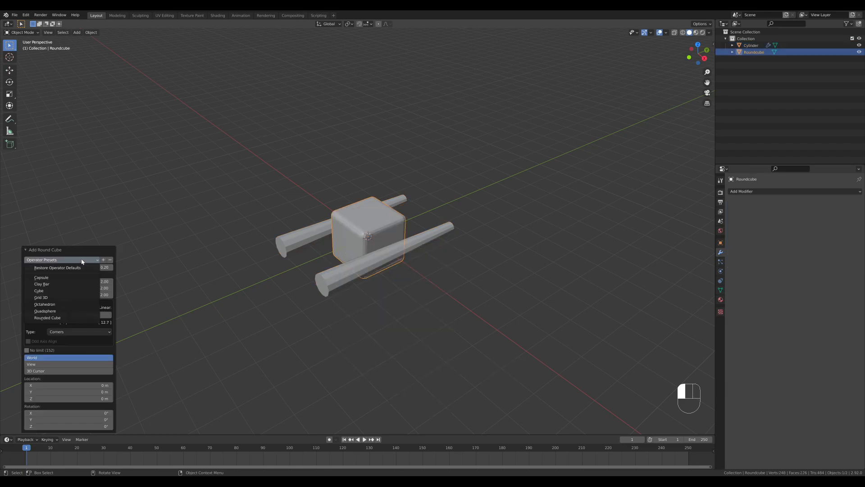
{"action": "left_click", "coordinate": [60, 311]}
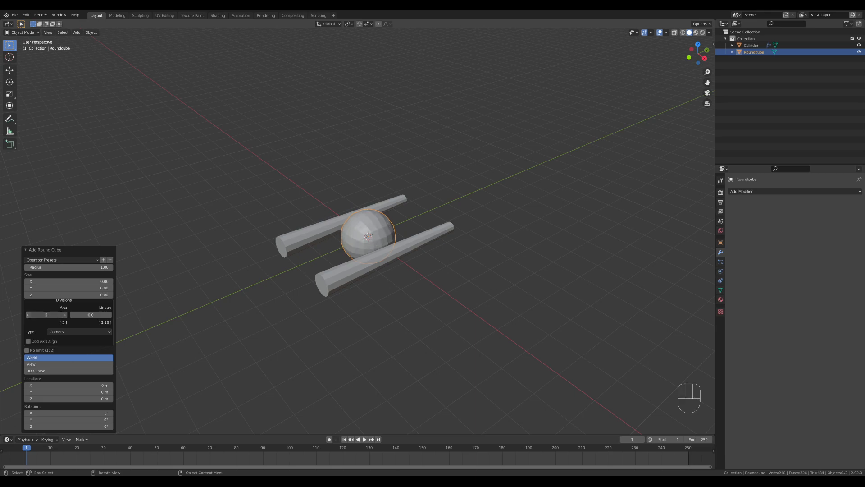
{"action": "left_click", "coordinate": [28, 314]}
{"action": "middle_click_drag", "start_coordinate": [393, 238], "coordinate": [424, 240]}
{"action": "scroll", "coordinate": [419, 243], "scroll_direction": "up", "scroll_amount": 5}
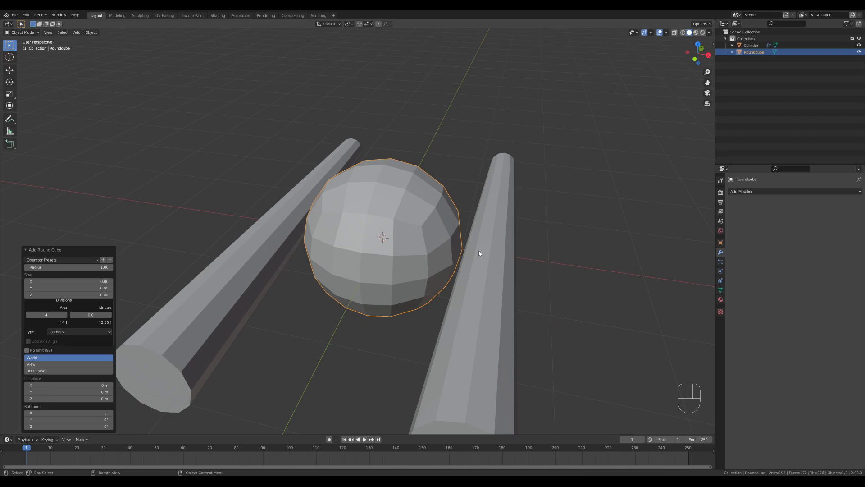
{"action": "middle_click_drag", "start_coordinate": [479, 253], "coordinate": [398, 253]}
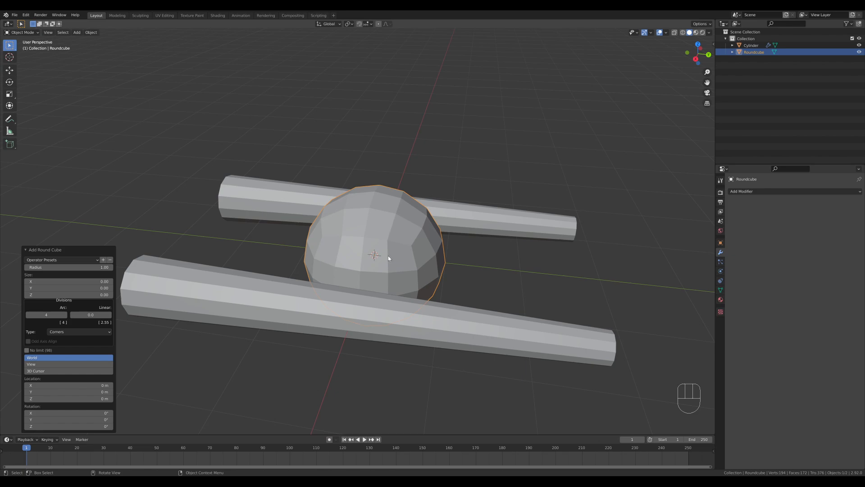
{"action": "middle_click_drag", "start_coordinate": [388, 256], "coordinate": [458, 246]}
Step: Enter Edit Mode on the quadsphere and turn on X-ray display in the front orthographic view
{"action": "key", "text": "Tab"}
{"action": "key", "text": "KP_1"}
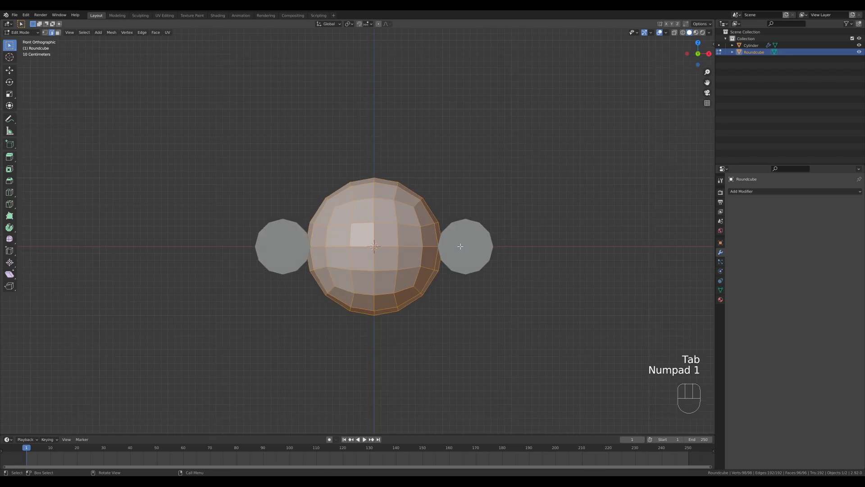
{"action": "scroll", "coordinate": [470, 180], "scroll_direction": "down", "scroll_amount": 2}
{"action": "key", "text": "z"}
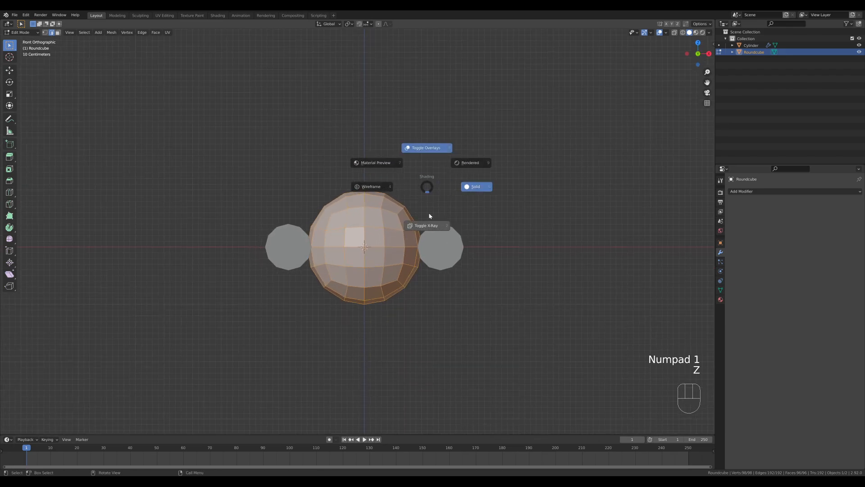
{"action": "left_click", "coordinate": [428, 234]}
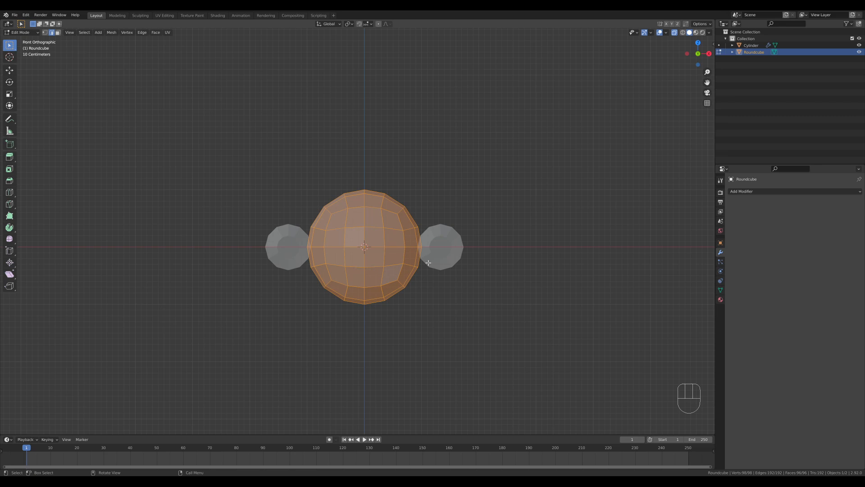
{"action": "key", "text": "z"}
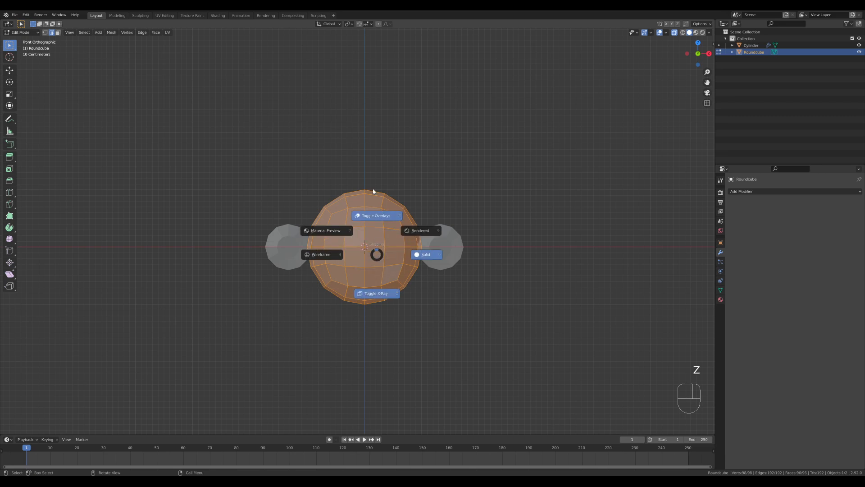
{"action": "left_click", "coordinate": [381, 305]}
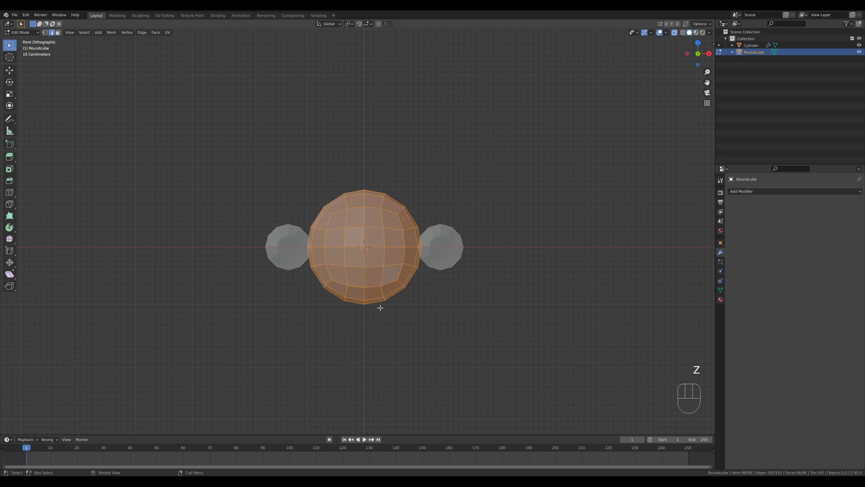
Step: Knife-cut horizontally through the whole quadsphere slightly above its centre, with angle constraint and cut-through enabled
{"action": "key", "text": "k"}
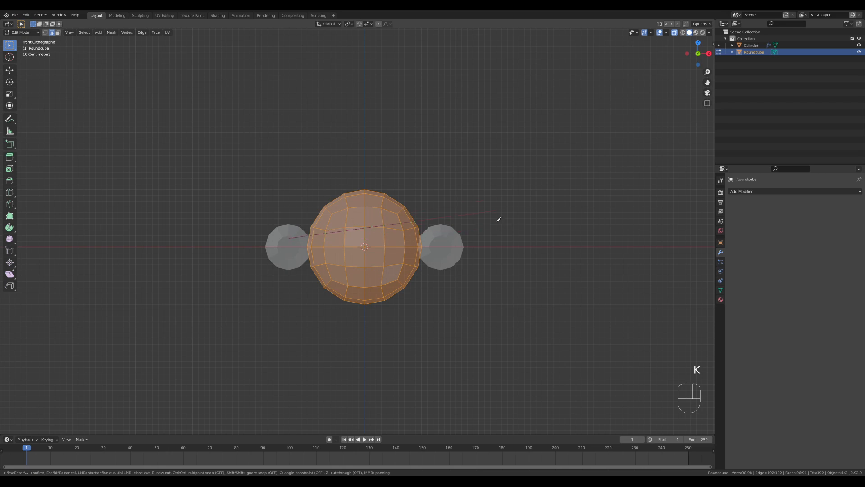
{"action": "key", "text": "c"}
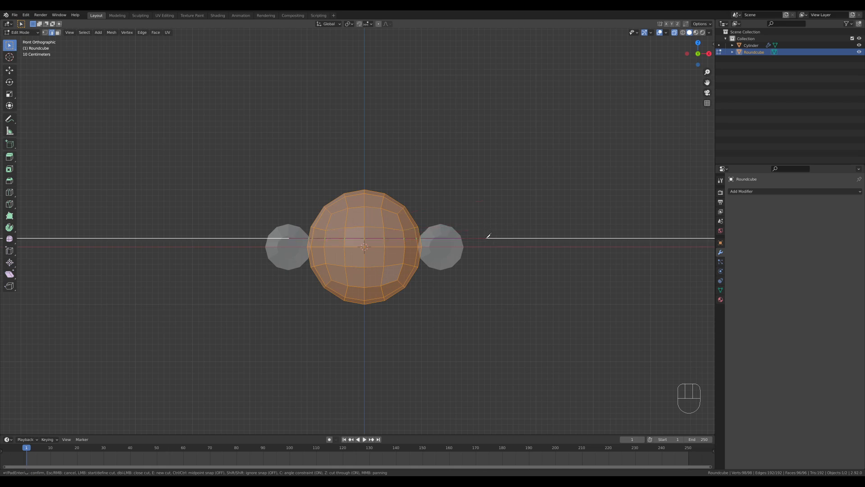
{"action": "left_click", "coordinate": [487, 236]}
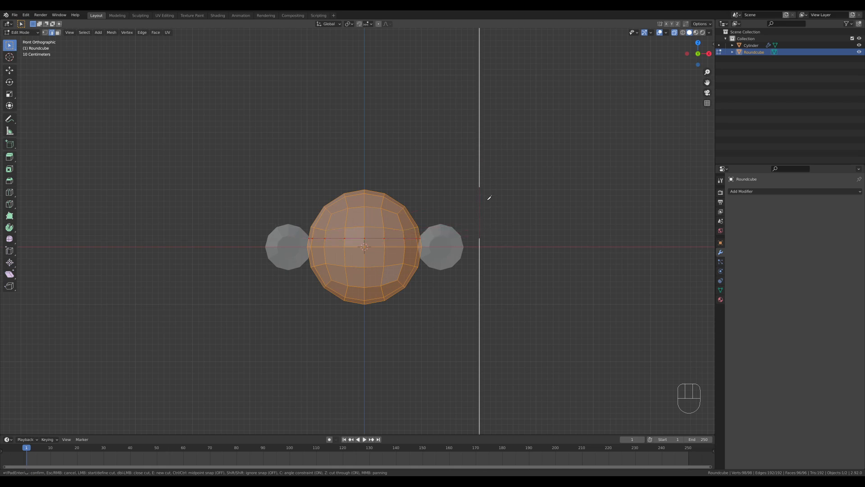
{"action": "key", "text": "Return"}
Step: Delete the quadsphere's vertices at and below its centre line, keeping only the upper dome above the cut
{"action": "key", "text": "1"}
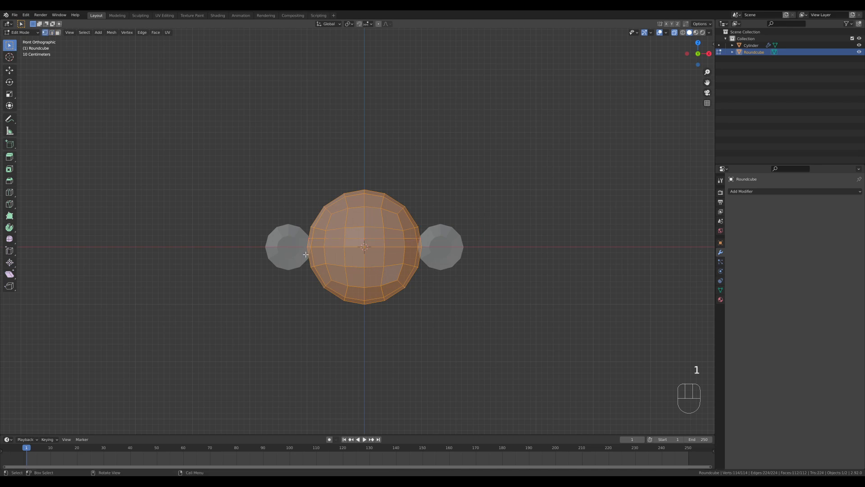
{"action": "left_click_drag", "start_coordinate": [300, 245], "coordinate": [531, 336]}
{"action": "key", "text": "x"}
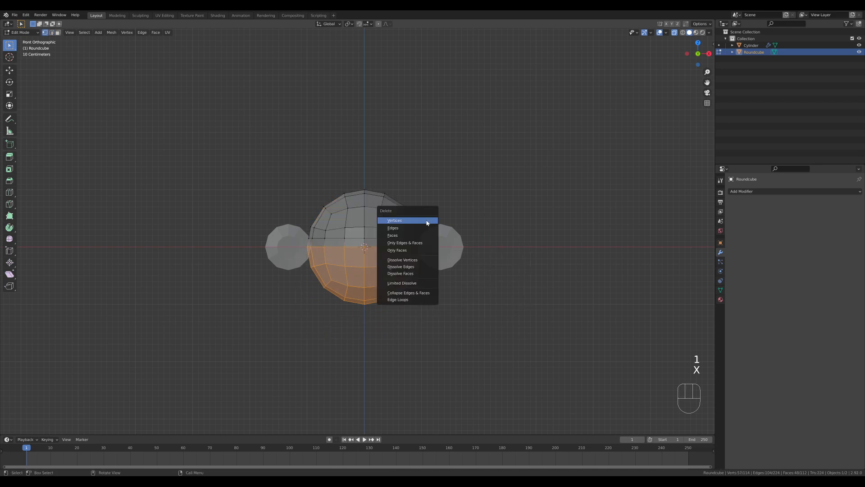
{"action": "left_click", "coordinate": [425, 221]}
Step: Fit the whole dome between the cylinders by scaling it uniformly by about 0.905 and 1.096
{"action": "middle_click_drag", "start_coordinate": [504, 223], "coordinate": [550, 269]}
{"action": "key", "text": "a"}
{"action": "key", "text": "s"}
{"action": "left_click", "coordinate": [560, 293]}
{"action": "key", "text": "KP_7"}
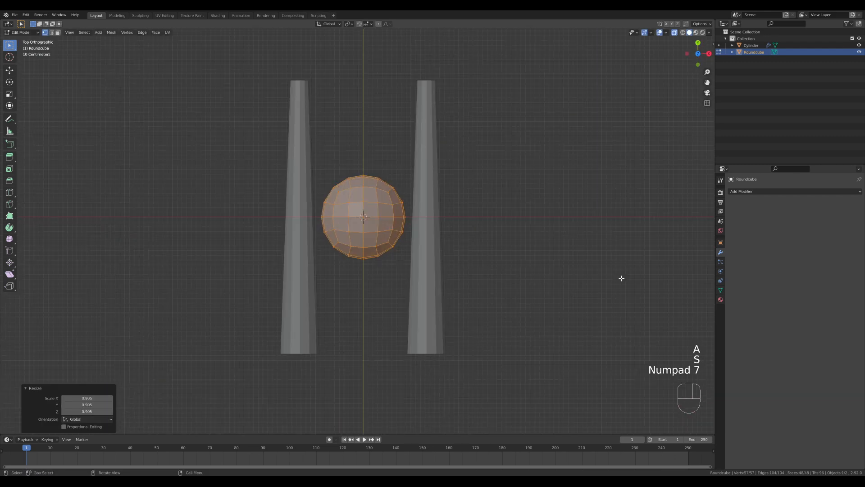
{"action": "key", "text": "s"}
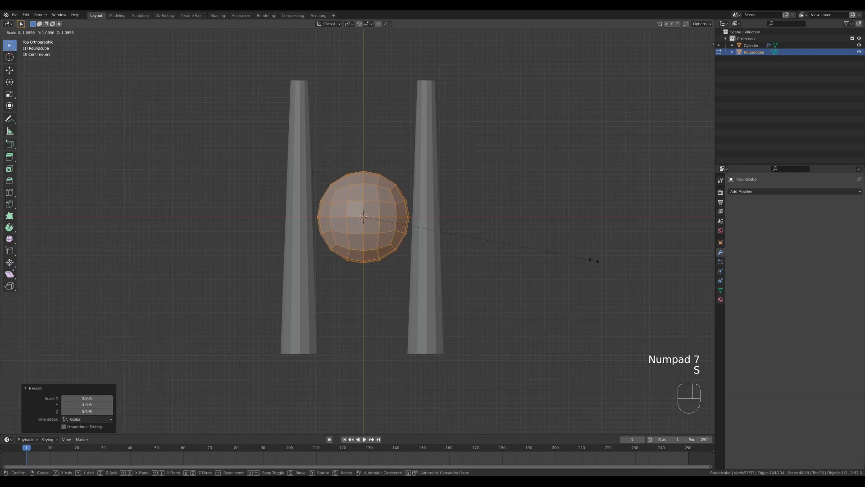
{"action": "left_click", "coordinate": [594, 261]}
Step: Stretch the dome along Y by a factor of about 1.279
{"action": "middle_click_drag", "start_coordinate": [583, 247], "coordinate": [516, 220]}
{"action": "key", "text": "s"}
{"action": "key", "text": "y"}
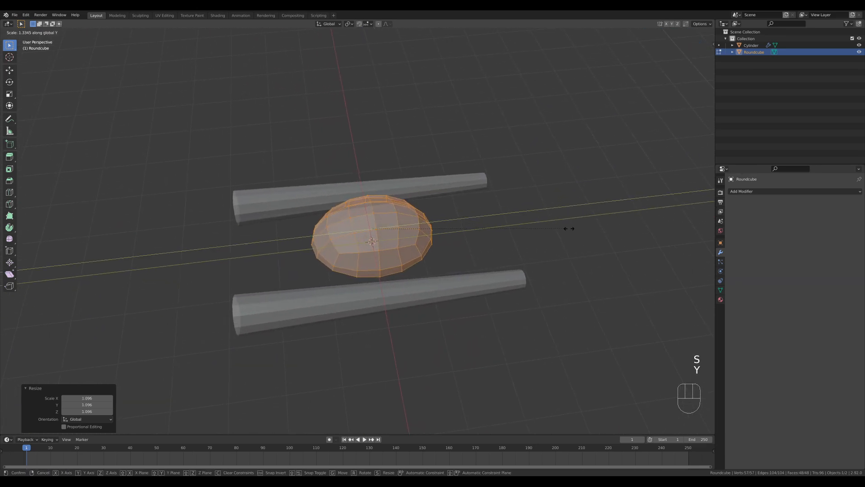
{"action": "left_click", "coordinate": [561, 224]}
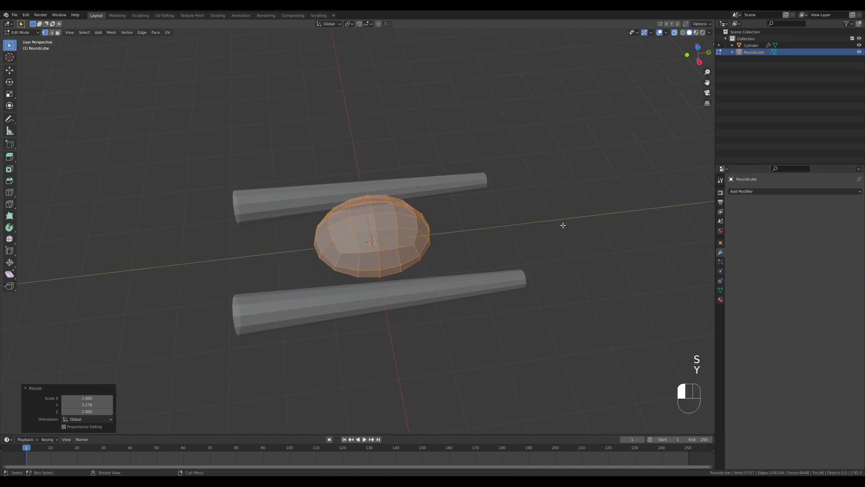
Step: Pull the dome's end vertices about 0.348 m along Y with smooth proportional editing at a size of about 1.46
{"action": "middle_click_drag", "start_coordinate": [562, 223], "coordinate": [356, 261]}
{"action": "left_click_drag", "start_coordinate": [349, 264], "coordinate": [400, 299]}
{"action": "middle_click_drag", "start_coordinate": [431, 285], "coordinate": [448, 292]}
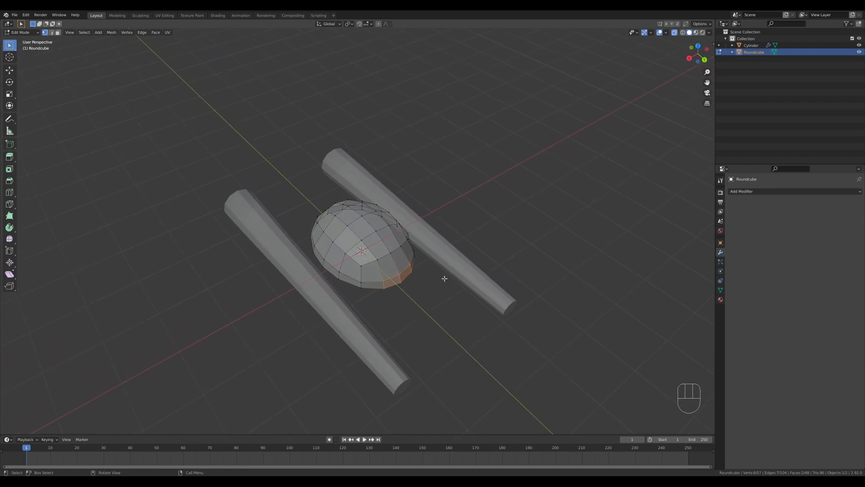
{"action": "key", "text": "o"}
{"action": "key", "text": "g"}
{"action": "key", "text": "y"}
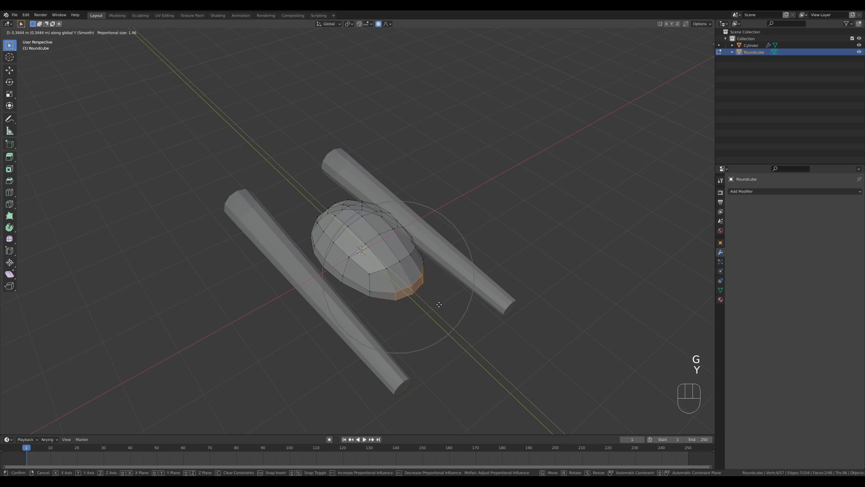
{"action": "left_click", "coordinate": [432, 286]}
Step: Turn off proportional editing and delete the vertices of the dome's negative-X half
{"action": "middle_click_drag", "start_coordinate": [432, 285], "coordinate": [457, 252]}
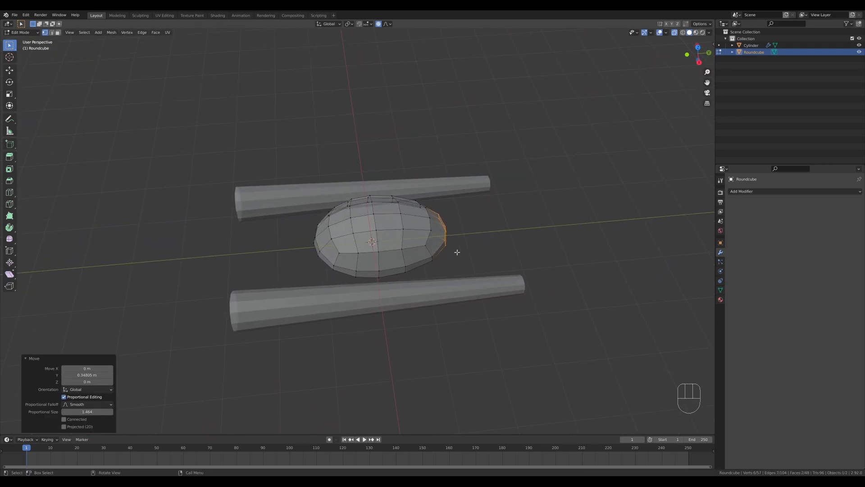
{"action": "middle_click_drag", "start_coordinate": [498, 271], "coordinate": [455, 248]}
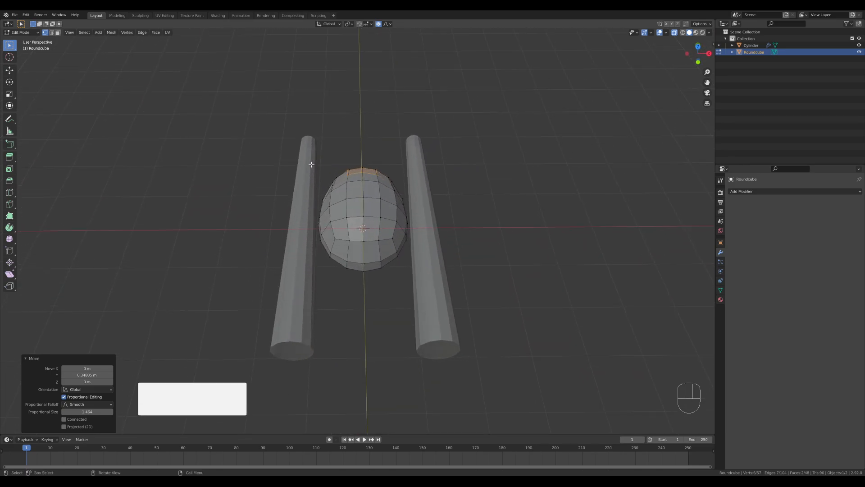
{"action": "key", "text": "o"}
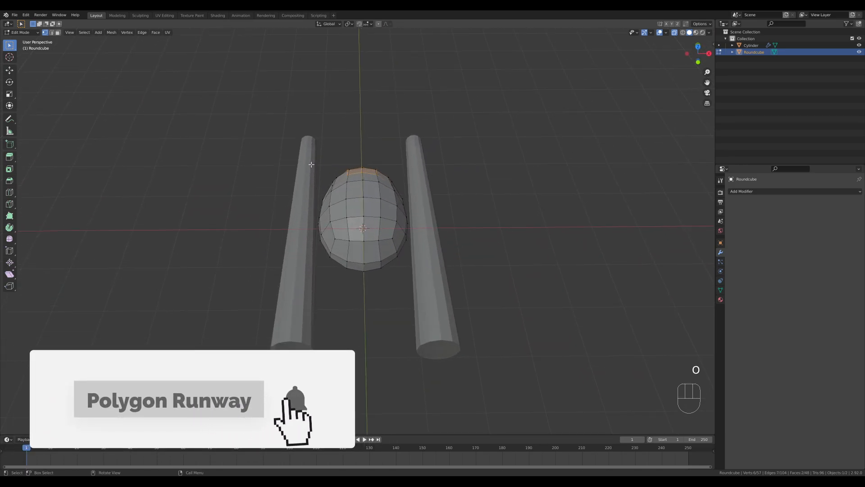
{"action": "left_click_drag", "start_coordinate": [300, 127], "coordinate": [359, 327]}
{"action": "key", "text": "x"}
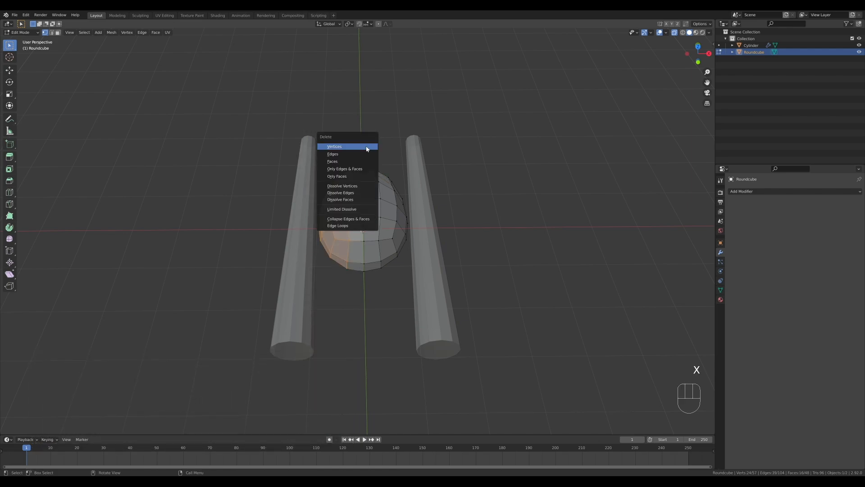
{"action": "left_click", "coordinate": [366, 145]}
Step: Join the half dome into the mirrored cylinder object and enable Clipping on its Mirror modifier
{"action": "key", "text": "Tab"}
{"action": "middle_click_drag", "start_coordinate": [494, 222], "coordinate": [445, 243]}
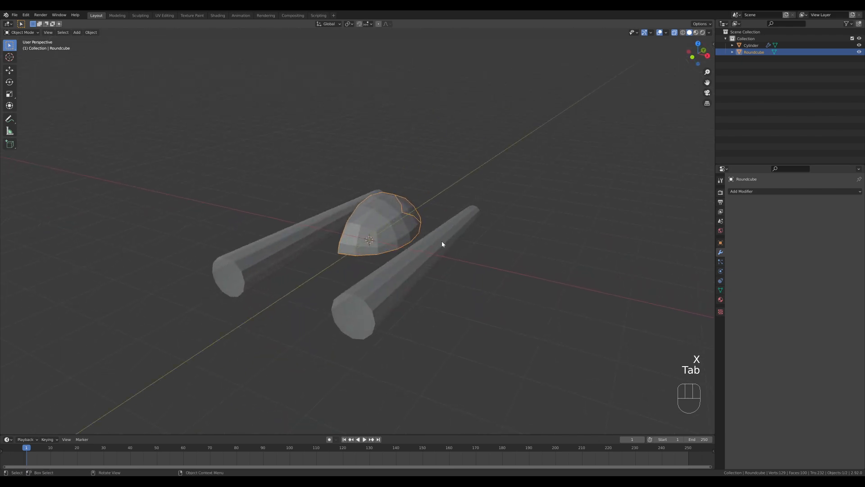
{"action": "left_click", "coordinate": [440, 247], "text": "shift"}
{"action": "middle_click_drag", "start_coordinate": [521, 275], "coordinate": [511, 254]}
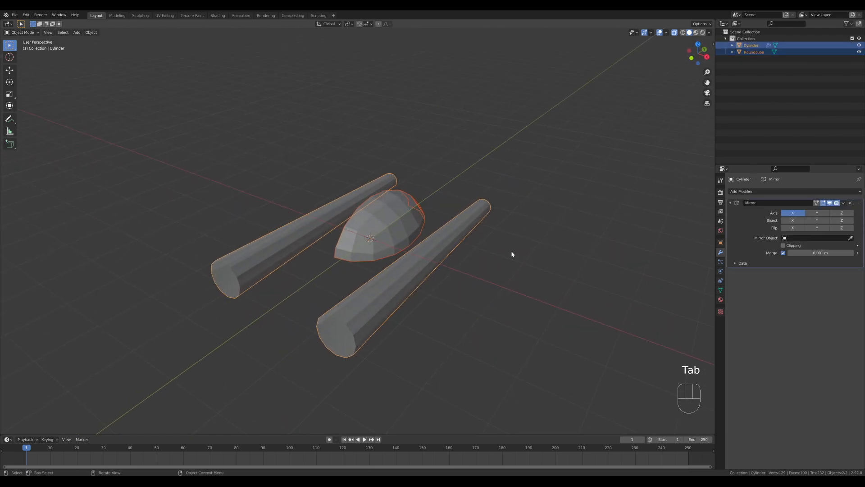
{"action": "key", "text": "ctrl+j"}
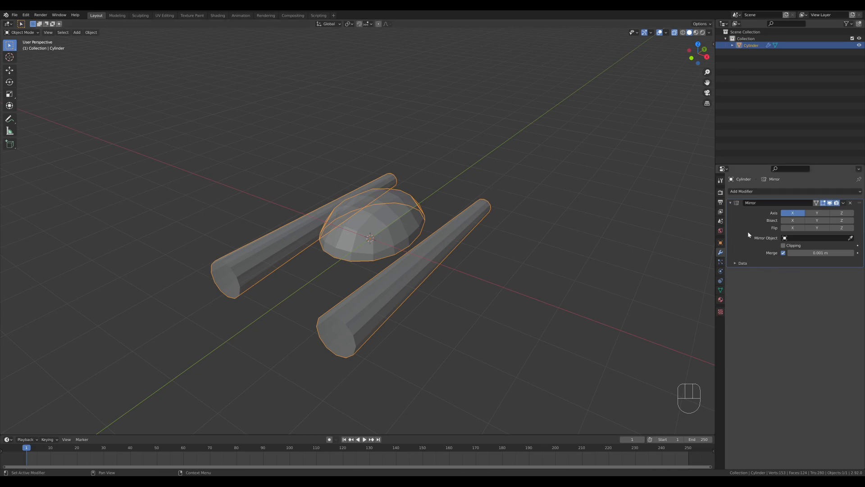
{"action": "left_click", "coordinate": [785, 246]}
{"action": "middle_click_drag", "start_coordinate": [548, 178], "coordinate": [507, 188]}
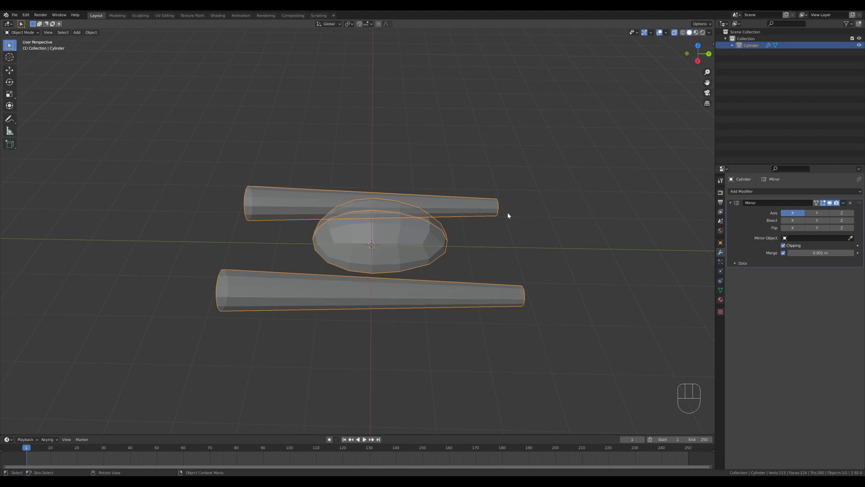
Step: Enter Edit Mode on the joined mesh, switch to face selection and turn off X-ray display
{"action": "key", "text": "Tab"}
{"action": "middle_click_drag", "start_coordinate": [405, 329], "coordinate": [412, 341]}
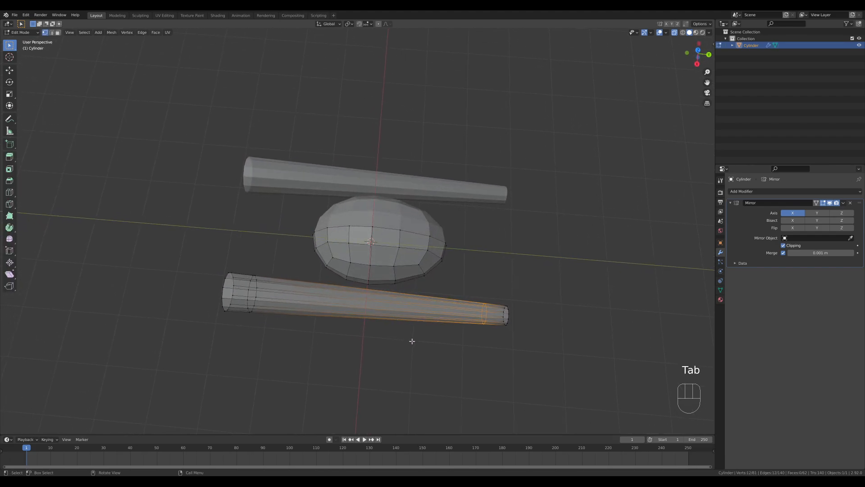
{"action": "middle_click_drag", "start_coordinate": [359, 339], "coordinate": [444, 257]}
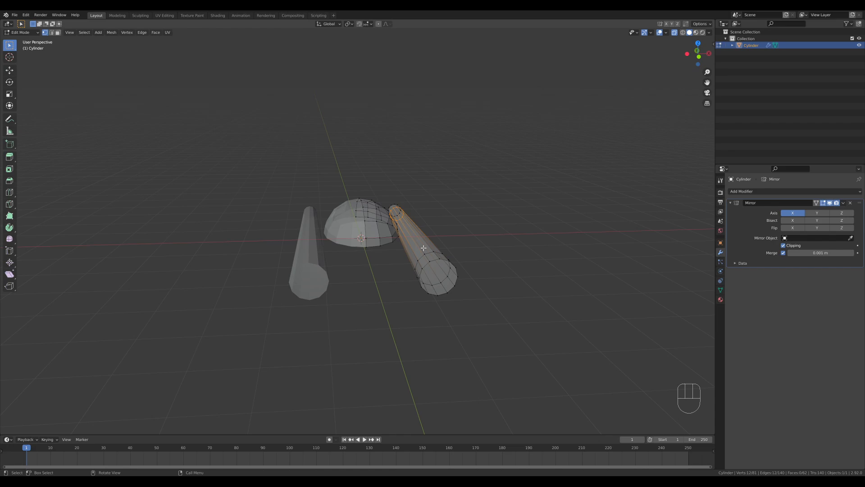
{"action": "middle_click_drag", "start_coordinate": [449, 263], "coordinate": [509, 260]}
{"action": "key", "text": "3"}
{"action": "key", "text": "alt+z"}
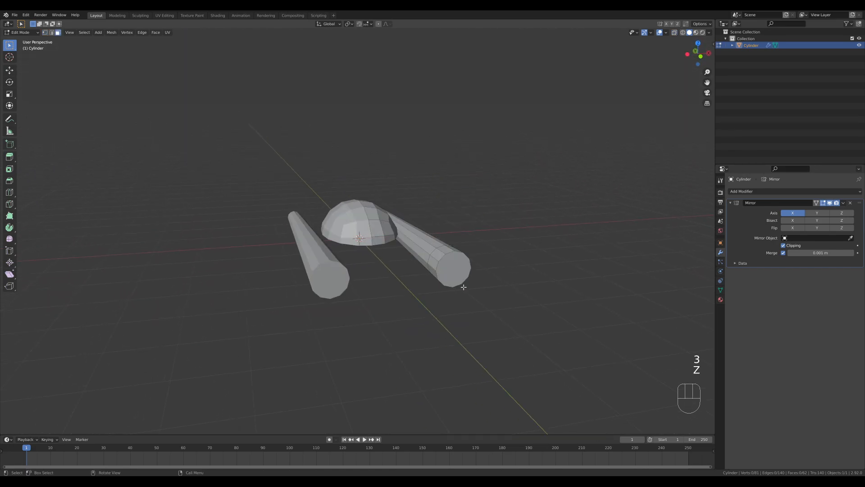
{"action": "mouse_move", "coordinate": [464, 286]}
{"action": "middle_mouse_down", "text": "shift"}
{"action": "mouse_move", "coordinate": [491, 280]}
{"action": "mouse_move", "coordinate": [475, 276]}
{"action": "middle_mouse_up", "text": "shift"}
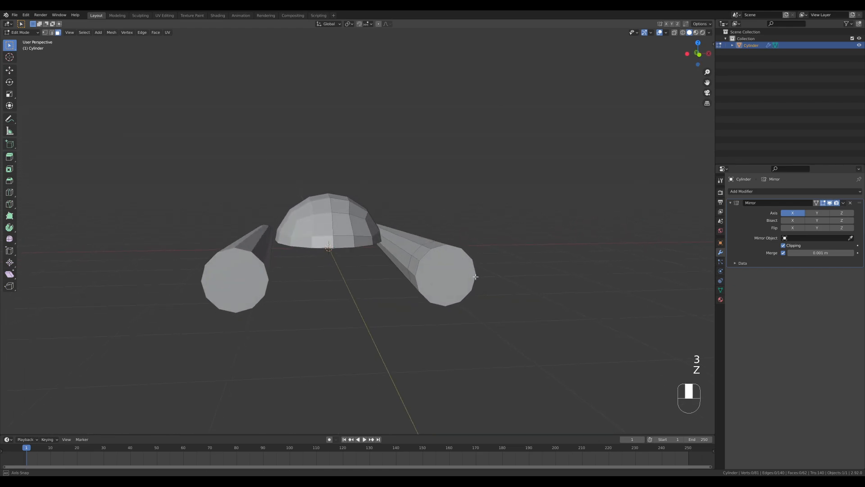
Step: Delete the faces along the middle of the cylinder's inner side, leaving both end sections intact
{"action": "left_click", "coordinate": [392, 230]}
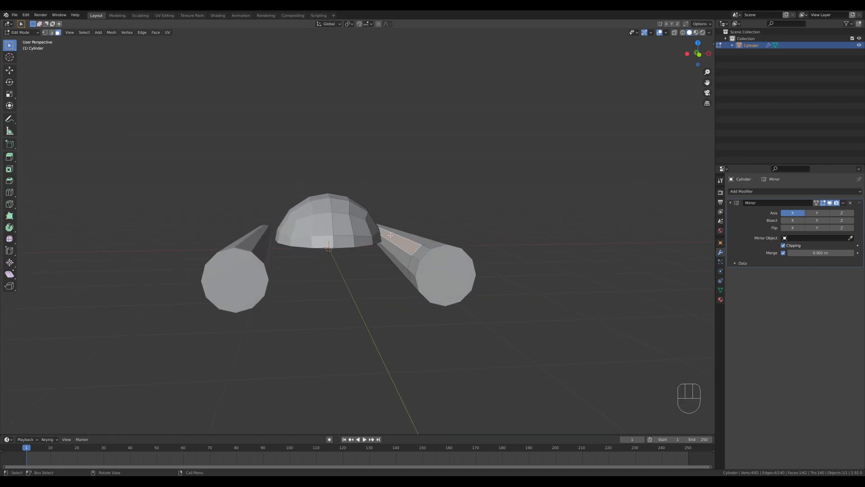
{"action": "middle_click_drag", "start_coordinate": [400, 245], "coordinate": [419, 254]}
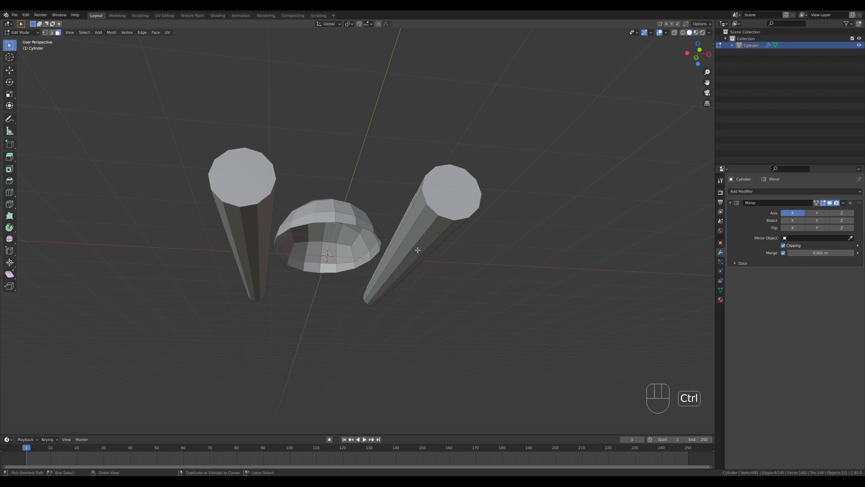
{"action": "left_click", "coordinate": [417, 249], "text": "ctrl"}
{"action": "middle_click_drag", "start_coordinate": [452, 241], "coordinate": [479, 274]}
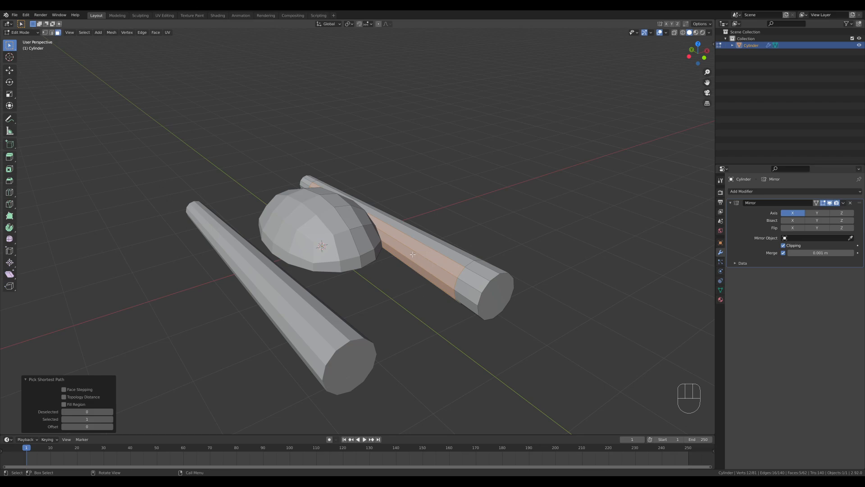
{"action": "key", "text": "x"}
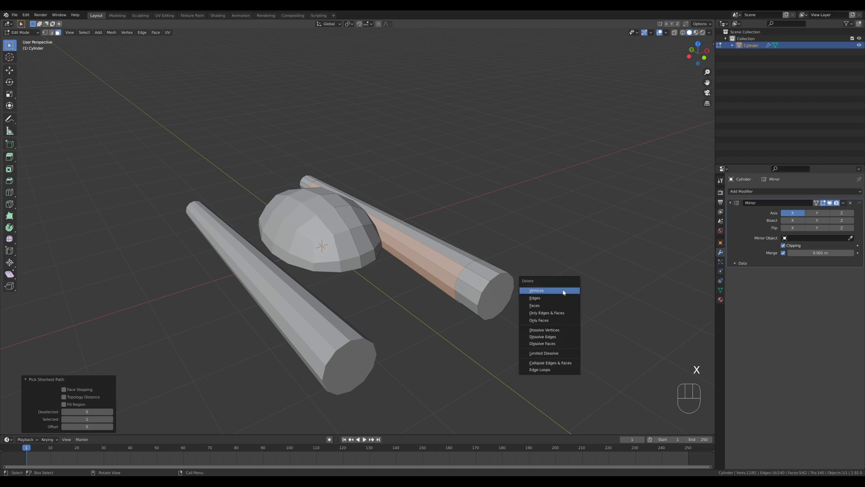
{"action": "left_click", "coordinate": [548, 308]}
{"action": "middle_click_drag", "start_coordinate": [547, 308], "coordinate": [432, 291]}
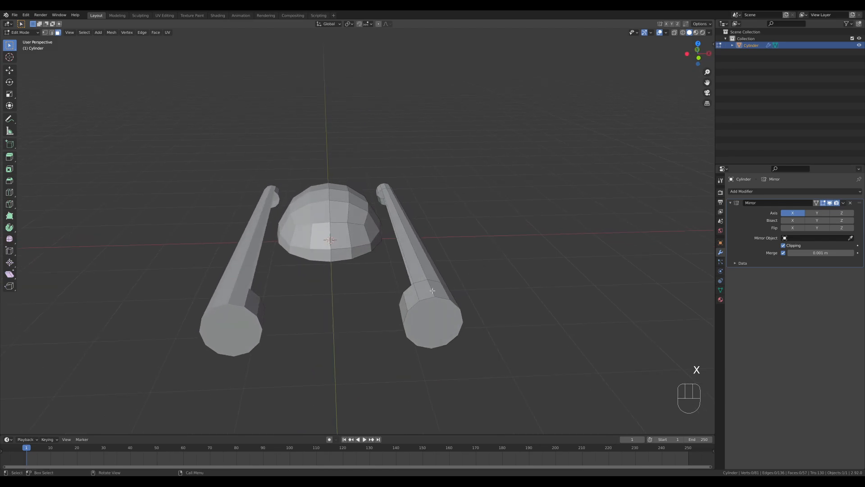
Step: Select all linked faces of the half dome and set snapping to Vertex
{"action": "middle_click_drag", "start_coordinate": [375, 315], "coordinate": [457, 261]}
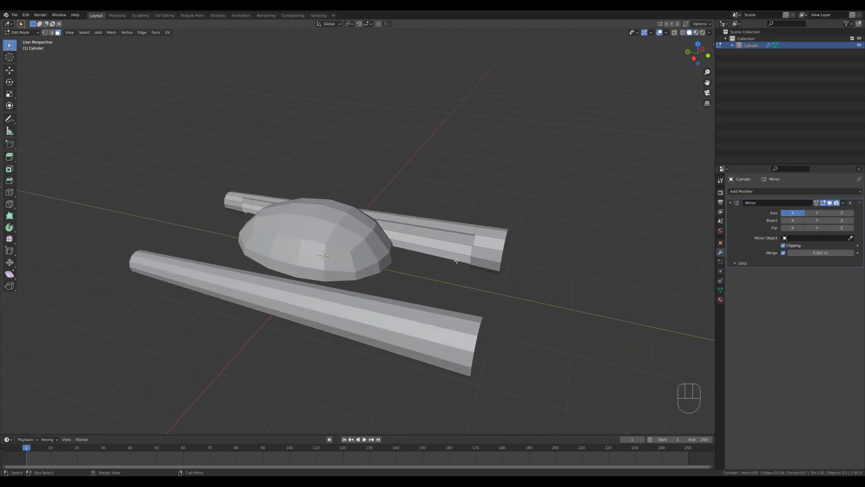
{"action": "left_click", "coordinate": [486, 264]}
{"action": "left_click", "coordinate": [606, 269]}
{"action": "middle_click_drag", "start_coordinate": [606, 269], "coordinate": [503, 226]}
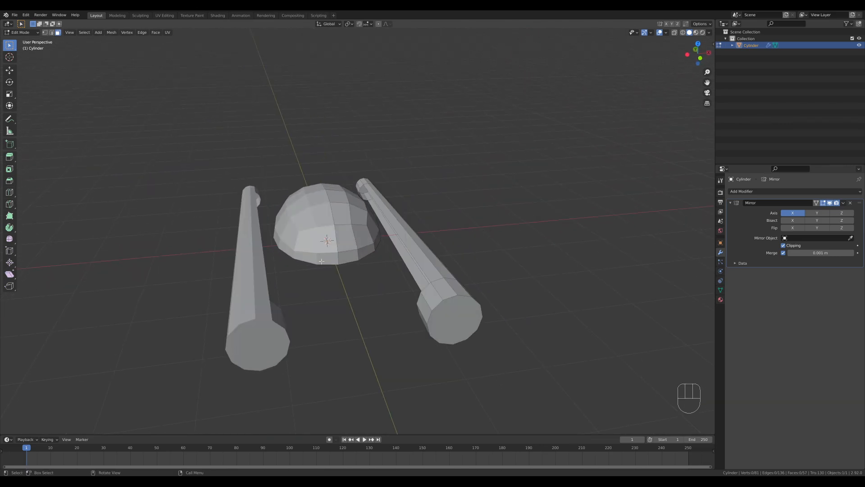
{"action": "left_click", "coordinate": [348, 228]}
{"action": "key", "text": "l"}
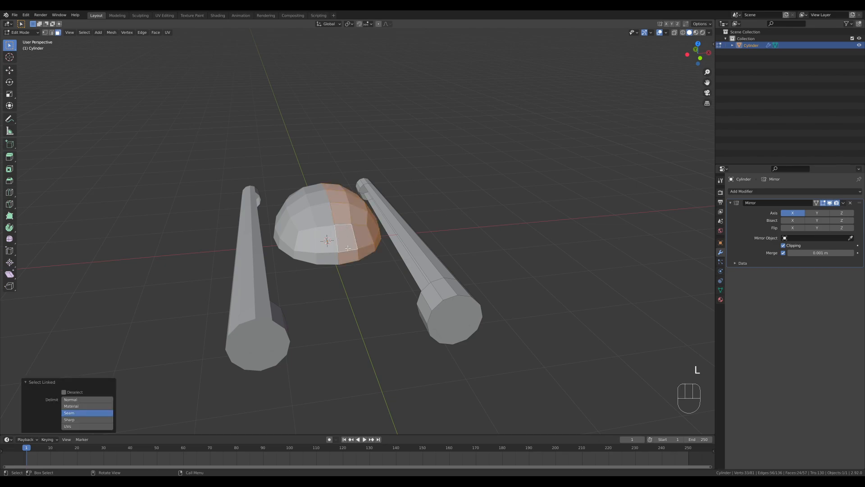
{"action": "left_click", "coordinate": [368, 23]}
{"action": "left_click", "coordinate": [347, 52]}
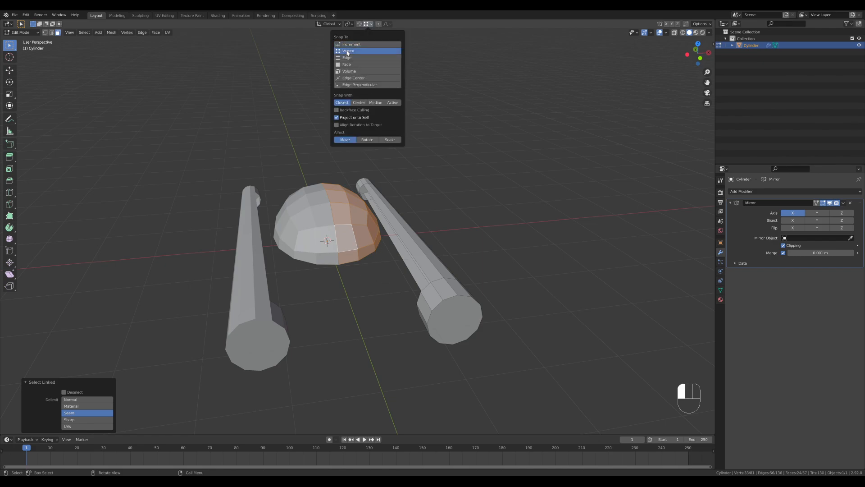
Step: Raise the half dome about 0.18 m along Z, snapped to the upper edge of the cylinder's opening
{"action": "middle_click_drag", "start_coordinate": [424, 196], "coordinate": [422, 296]}
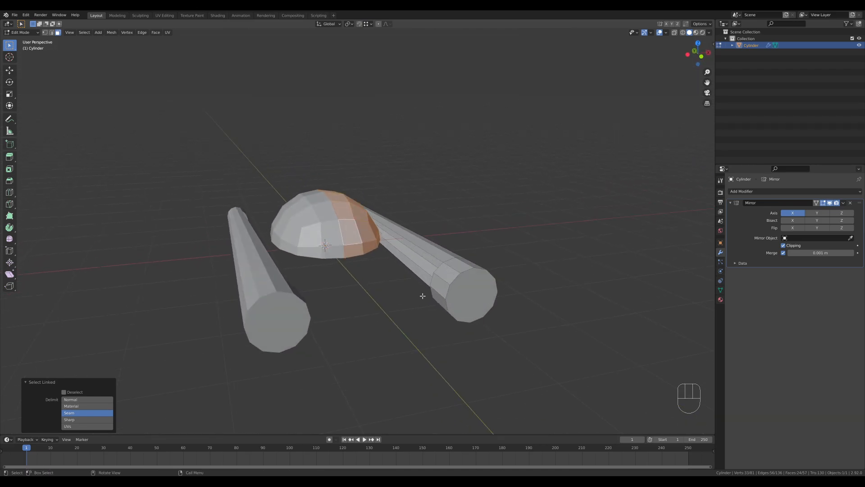
{"action": "key", "text": "g"}
{"action": "key", "text": "z"}
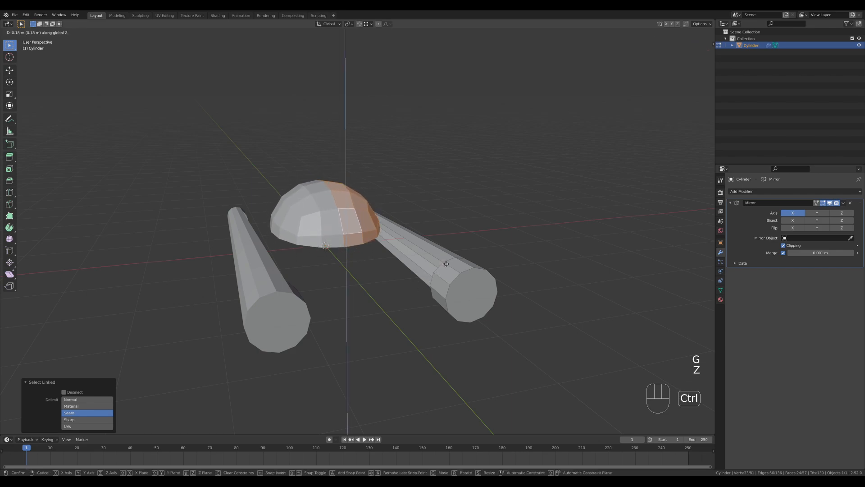
{"action": "left_click", "coordinate": [443, 262]}
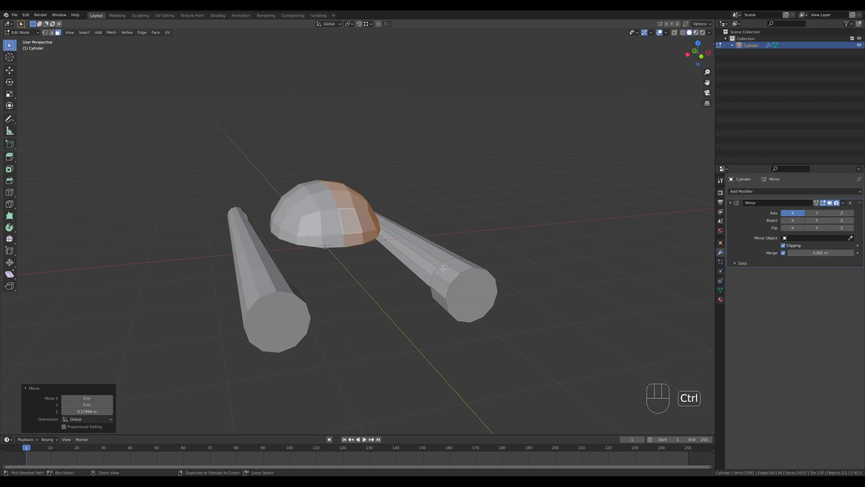
{"action": "middle_click_drag", "start_coordinate": [443, 262], "coordinate": [574, 212]}
{"action": "key", "text": "KP_1"}
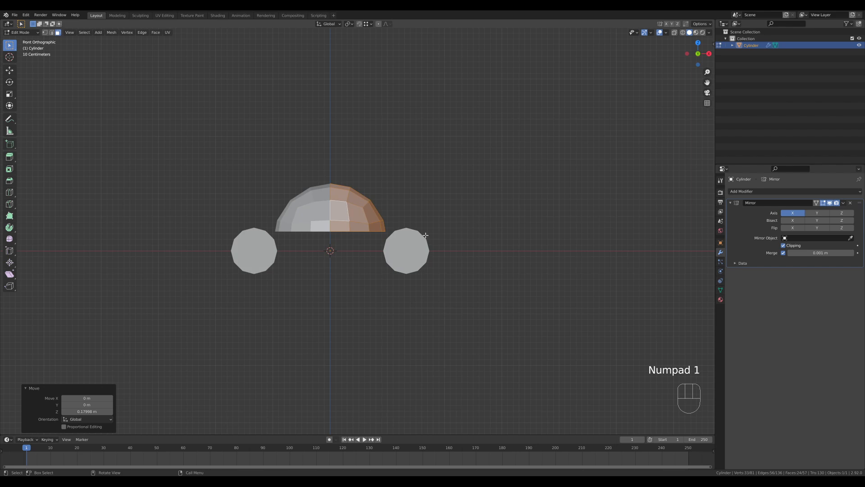
Step: Add three loop cuts across the cylinder's middle section, one centred and two slid towards it by factors of 0.563 and -0.520
{"action": "middle_click_drag", "start_coordinate": [394, 231], "coordinate": [446, 261]}
{"action": "key", "text": "ctrl+r"}
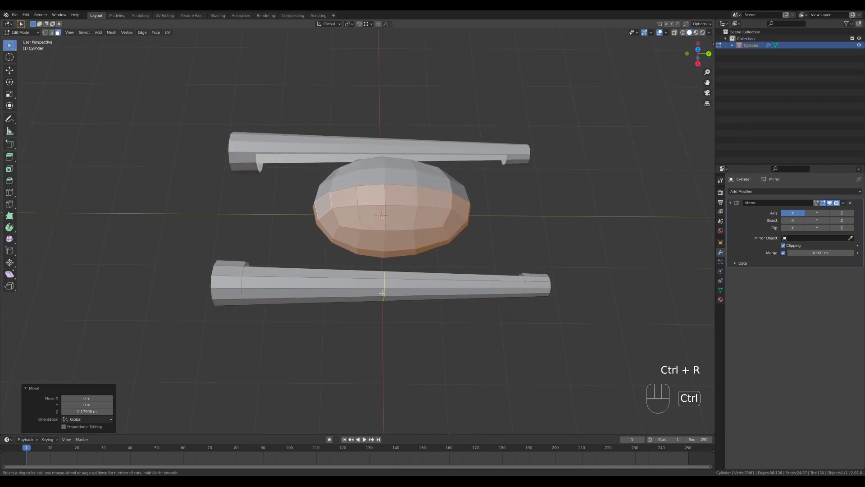
{"action": "left_click", "coordinate": [382, 292]}
{"action": "key", "text": "Escape"}
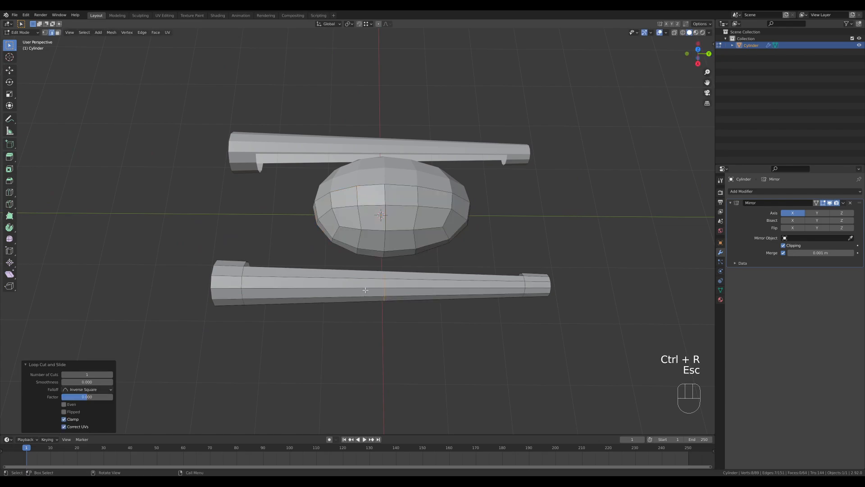
{"action": "key", "text": "ctrl+r"}
{"action": "left_click", "coordinate": [393, 290]}
{"action": "left_click", "coordinate": [427, 292]}
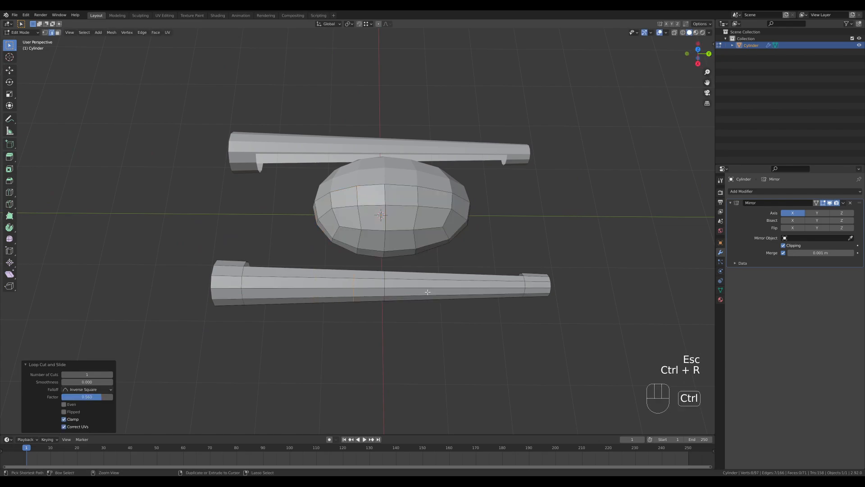
{"action": "key", "text": "ctrl+r"}
{"action": "left_click", "coordinate": [415, 292]}
{"action": "left_click", "coordinate": [390, 291]}
Step: Add two more loop cuts beside the central ones, slid by -0.373 on the thin-end side and 0.432 on the thick-end side
{"action": "middle_click_drag", "start_coordinate": [390, 291], "coordinate": [355, 262]}
{"action": "key", "text": "ctrl+r"}
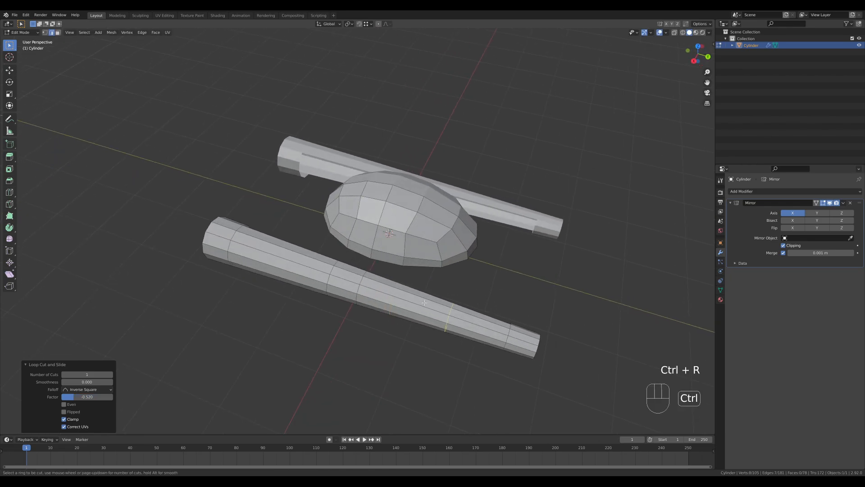
{"action": "left_click", "coordinate": [395, 293]}
{"action": "left_click", "coordinate": [402, 296]}
{"action": "middle_click_drag", "start_coordinate": [402, 296], "coordinate": [343, 277]}
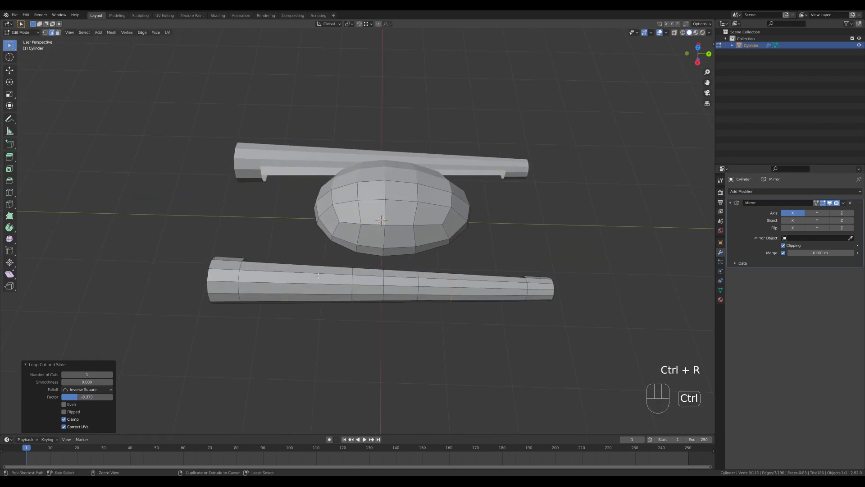
{"action": "key", "text": "ctrl+r"}
{"action": "left_click", "coordinate": [320, 276]}
{"action": "left_click", "coordinate": [344, 279]}
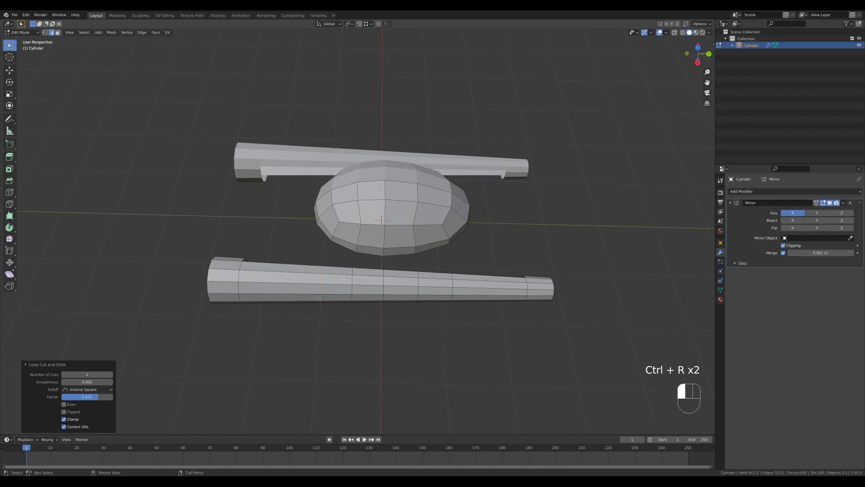
Step: Add one more loop cut towards each end of the cylinder's middle section, sliding both inward to match the dome's rim vertices
{"action": "middle_click_drag", "start_coordinate": [342, 276], "coordinate": [360, 270]}
{"action": "key", "text": "ctrl+r"}
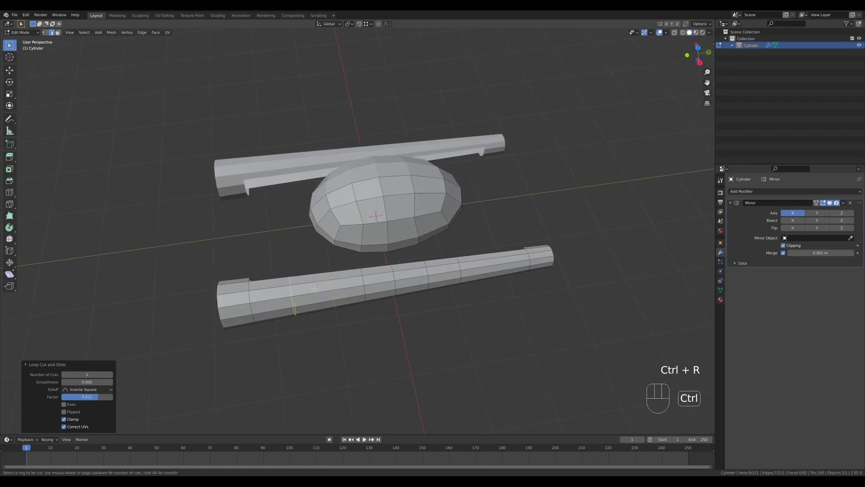
{"action": "left_click", "coordinate": [329, 288]}
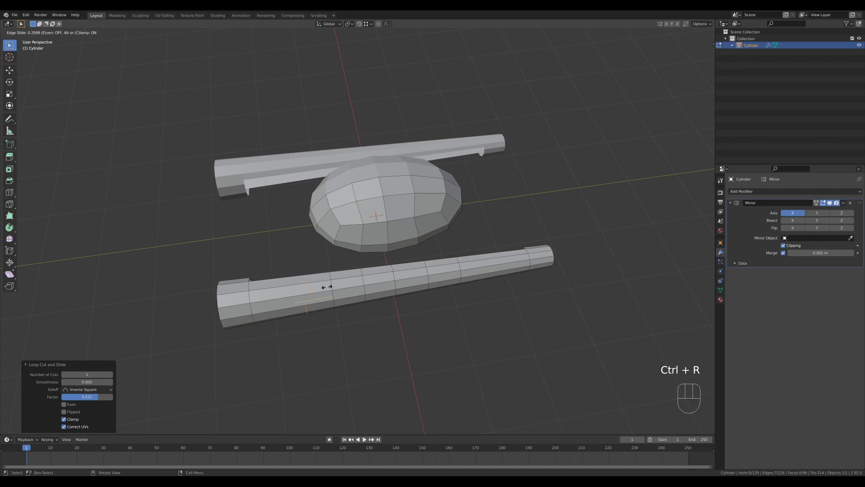
{"action": "left_click", "coordinate": [338, 284]}
{"action": "key", "text": "ctrl+r"}
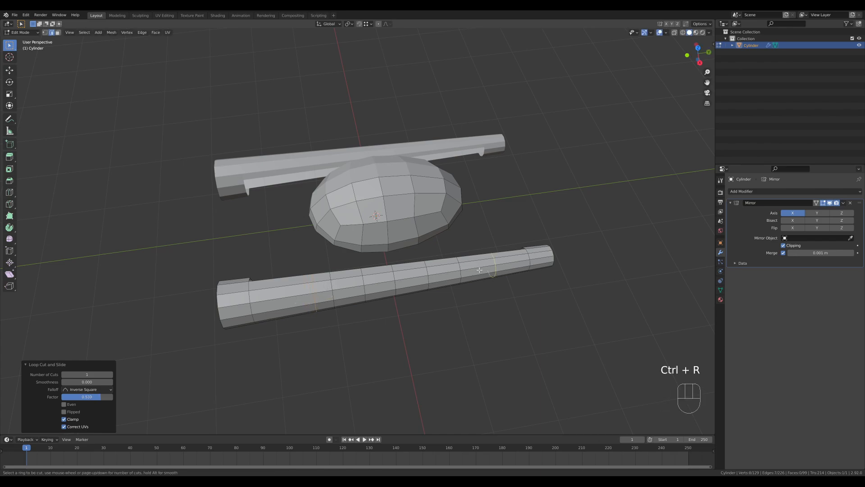
{"action": "left_click", "coordinate": [487, 272]}
{"action": "left_click", "coordinate": [467, 273]}
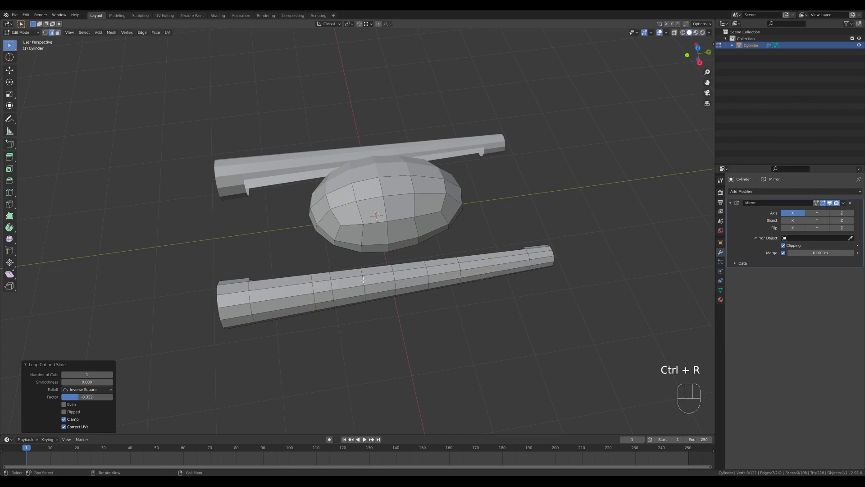
Step: Fill a face between the dome's lower rim edge nearest the thick end and the facing edge of the cylinder's opening
{"action": "key", "text": "2"}
{"action": "left_click", "coordinate": [318, 236]}
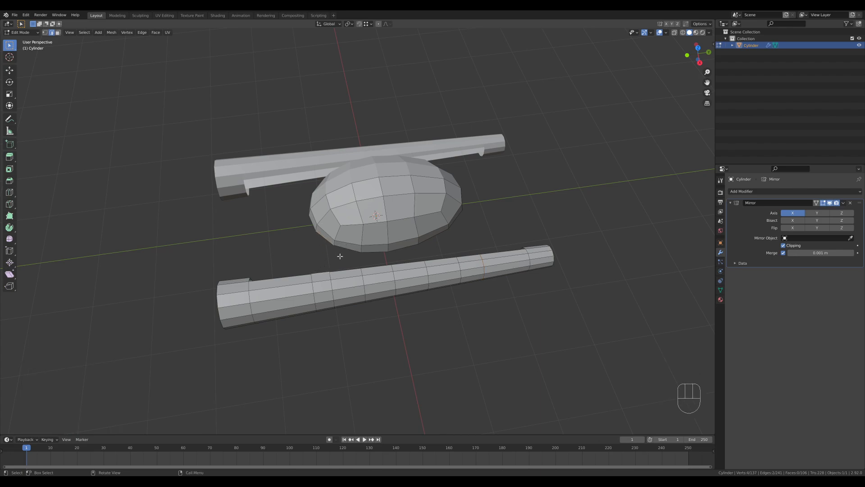
{"action": "key", "text": "1"}
{"action": "key", "text": "2"}
{"action": "key", "text": "3"}
{"action": "key", "text": "2"}
{"action": "left_click", "coordinate": [316, 269], "text": "shift"}
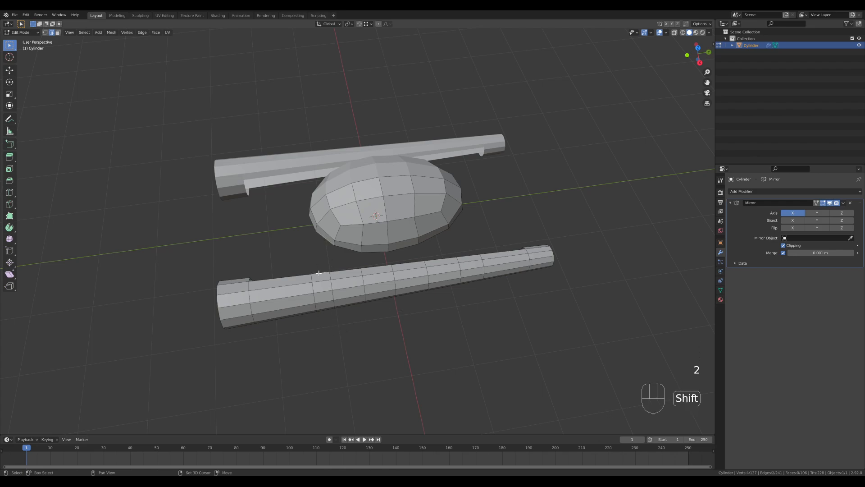
{"action": "key", "text": "f"}
Step: Fill the remaining faces between the dome's rim and the cylinder's opening, working from the thick end to the thin end
{"action": "left_click", "coordinate": [332, 258]}
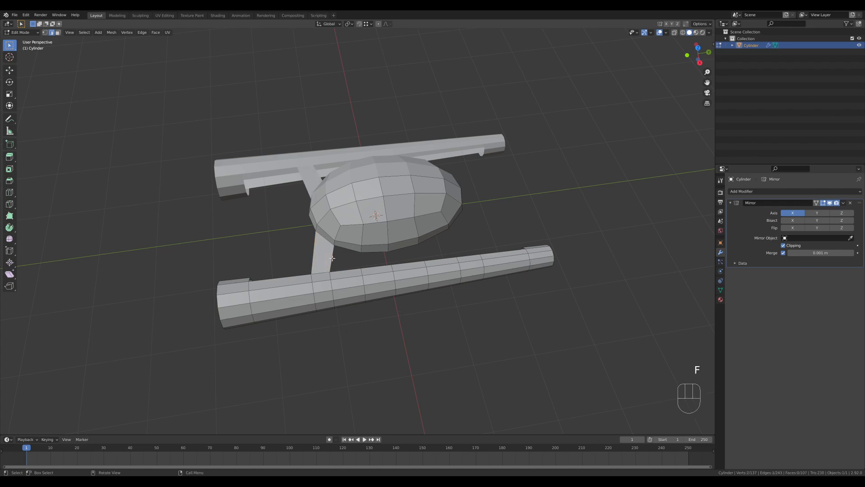
{"action": "key", "text": "f"}
{"action": "key", "text": "f"}
{"action": "key", "text": "f"}
{"action": "key", "text": "f"}
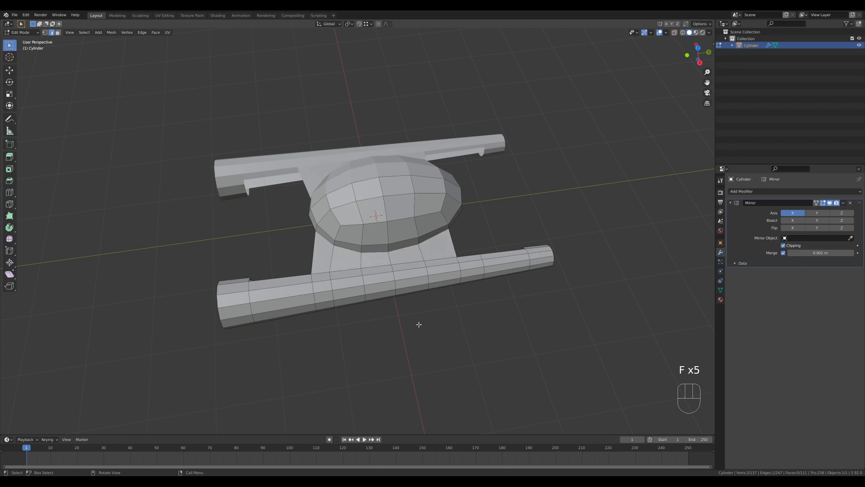
{"action": "middle_click_drag", "start_coordinate": [562, 292], "coordinate": [328, 283]}
{"action": "key", "text": "f"}
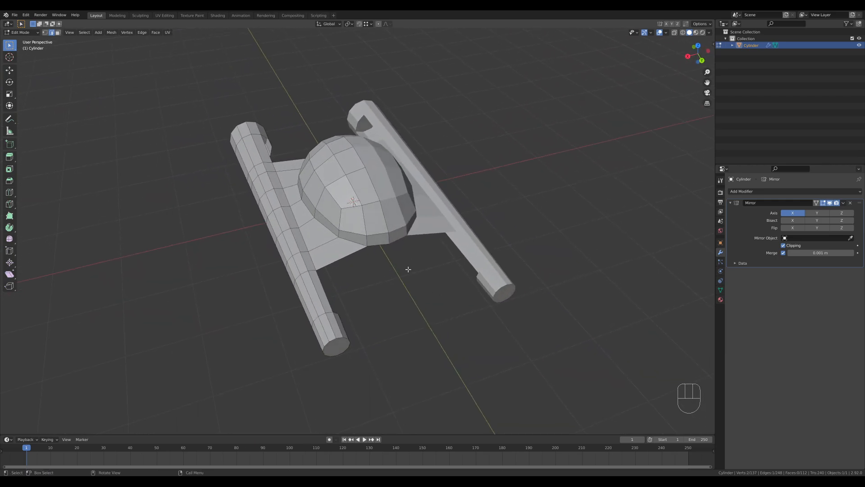
Step: Enable Auto Merge Vertices and extrude the two thin-end edges about 0.83 m along Y, snapped to the corner of the cylinder's opening
{"action": "middle_click_drag", "start_coordinate": [407, 269], "coordinate": [396, 286]}
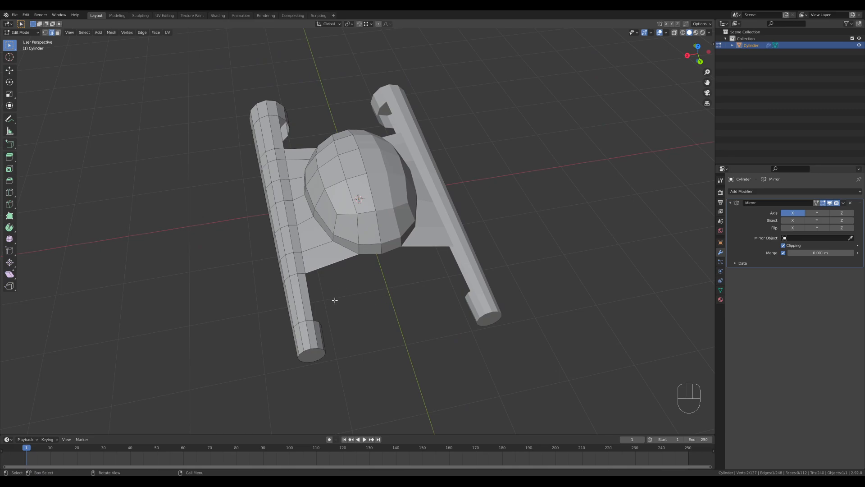
{"action": "middle_click_drag", "start_coordinate": [398, 279], "coordinate": [370, 186]}
{"action": "key", "text": "ctrl+z"}
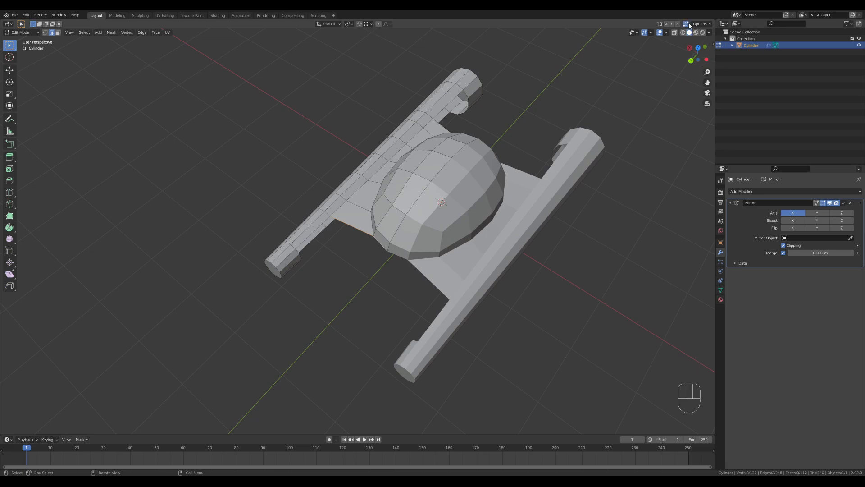
{"action": "key", "text": "e"}
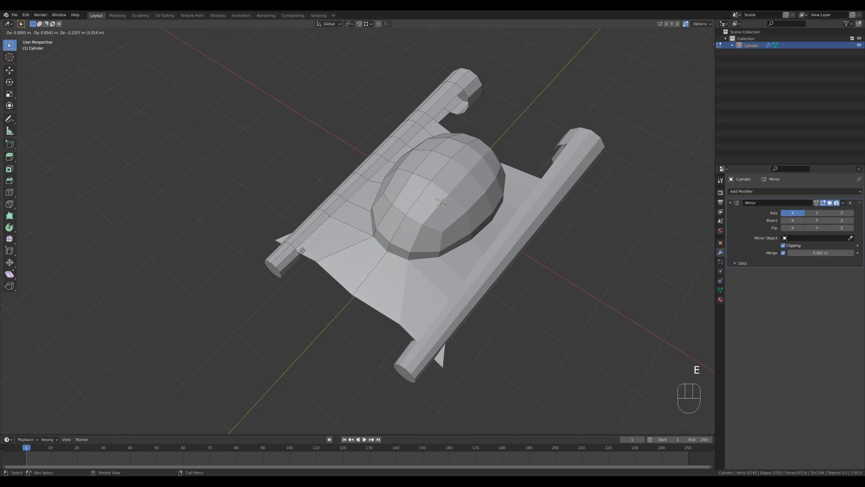
{"action": "left_click", "coordinate": [296, 250]}
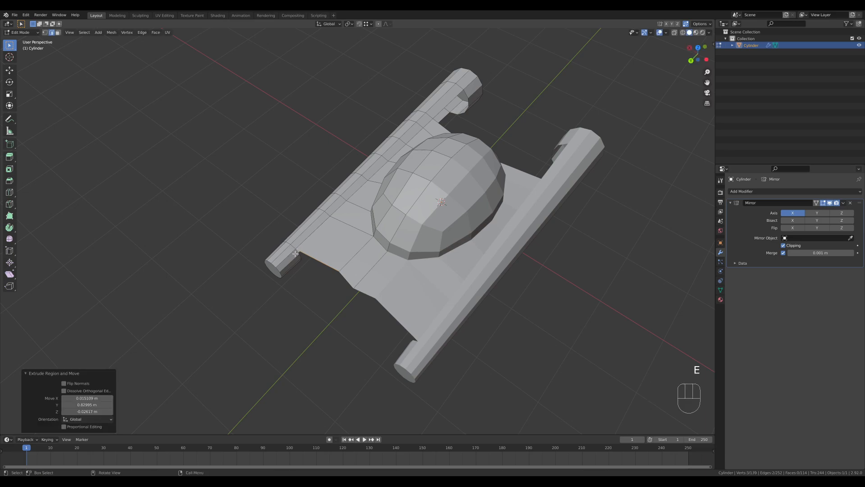
Step: Slide the middle vertex of the extruded outer edge along that edge by a factor of about 0.34
{"action": "key", "text": "1"}
{"action": "key", "text": "g"}
{"action": "key", "text": "Escape"}
{"action": "middle_click_drag", "start_coordinate": [367, 325], "coordinate": [379, 300]}
{"action": "key", "text": "g"}
{"action": "key", "text": "g"}
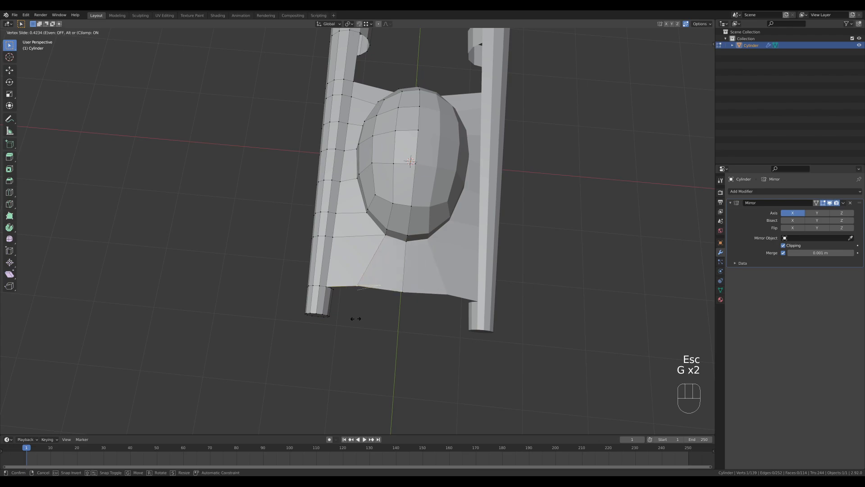
{"action": "left_click", "coordinate": [361, 317]}
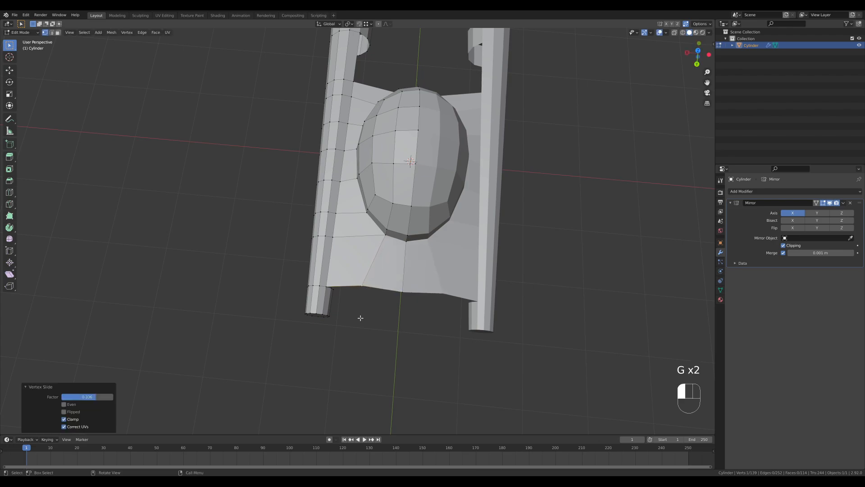
Step: Move the centre edge of the thin-end plate outward along Y to round off its outline
{"action": "key", "text": "2"}
{"action": "middle_click_drag", "start_coordinate": [406, 344], "coordinate": [396, 268]}
{"action": "key", "text": "g"}
{"action": "key", "text": "y"}
{"action": "left_click", "coordinate": [356, 335]}
Step: Extrude the two outer edges at the thick end about -1.03 m along Y, snapped to the corner of the cylinder's opening
{"action": "left_click", "coordinate": [343, 279], "text": "shift"}
{"action": "key", "text": "e"}
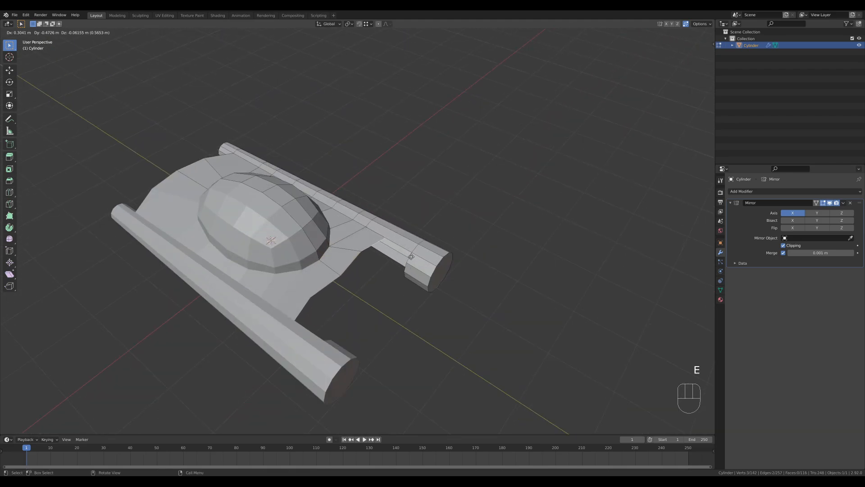
{"action": "key", "text": "ctrl"}
{"action": "left_click", "coordinate": [413, 253]}
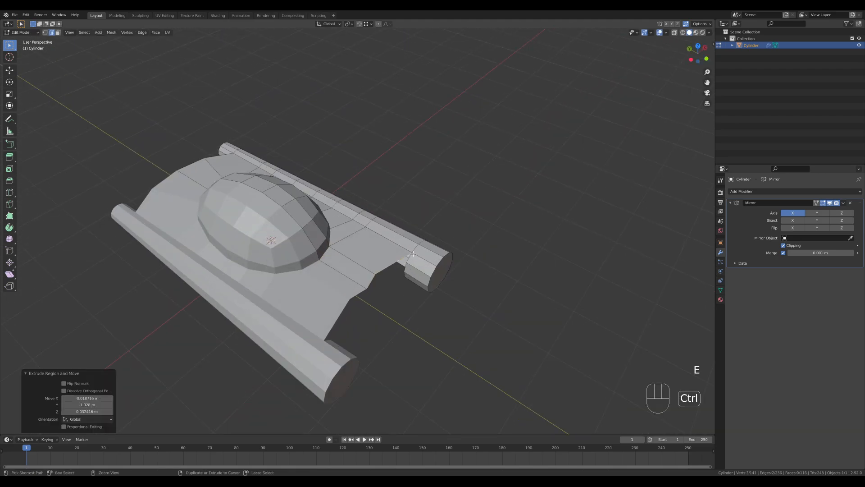
Step: Slide the middle vertex of the thick-end plate's outer edge along that edge toward the cylinder
{"action": "key", "text": "1"}
{"action": "middle_click_drag", "start_coordinate": [377, 275], "coordinate": [425, 299]}
{"action": "key", "text": "g"}
{"action": "key", "text": "g"}
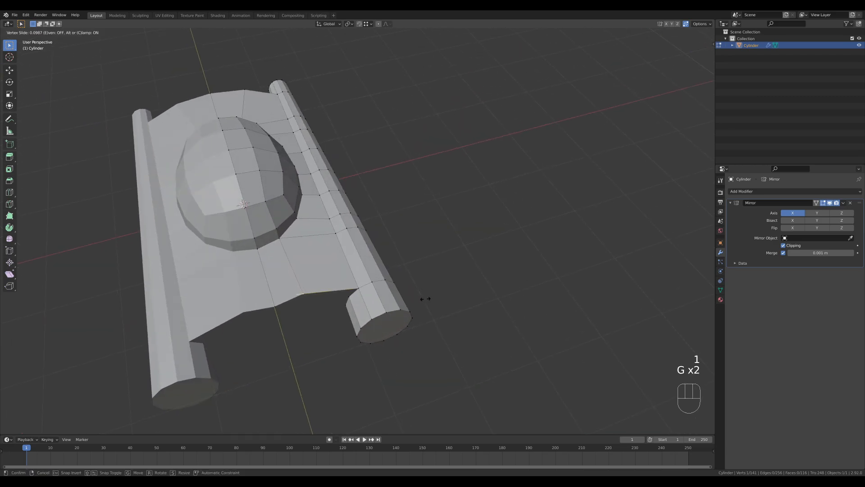
{"action": "left_click", "coordinate": [310, 298]}
Step: Move the centre edge of the thick-end plate outward by about -0.34 m along Y to round off its outline
{"action": "key", "text": "2"}
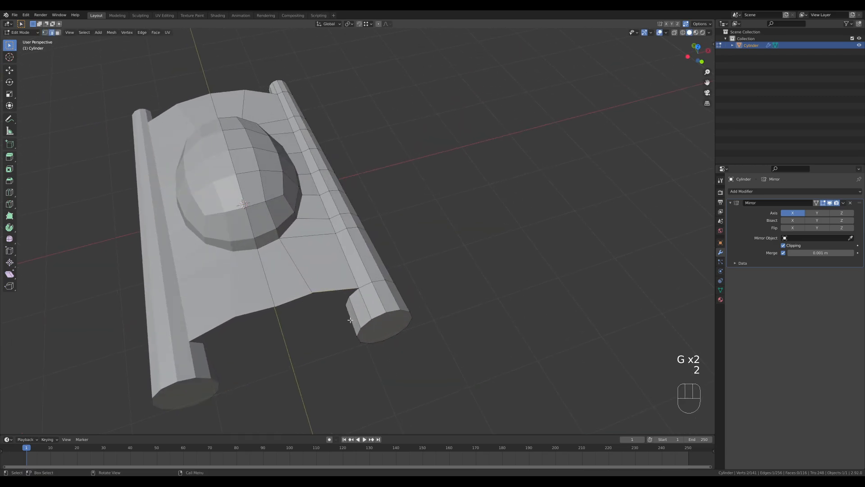
{"action": "middle_click_drag", "start_coordinate": [316, 300], "coordinate": [180, 265]}
{"action": "key", "text": "g"}
{"action": "key", "text": "y"}
{"action": "left_click", "coordinate": [425, 345]}
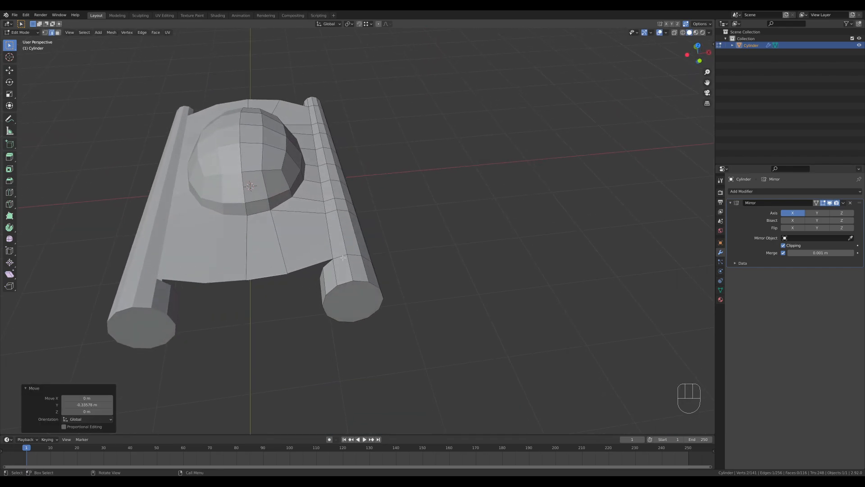
Step: Add one centred loop cut across the thick-end plate between the dome and the outer edge
{"action": "middle_click_drag", "start_coordinate": [343, 257], "coordinate": [328, 293]}
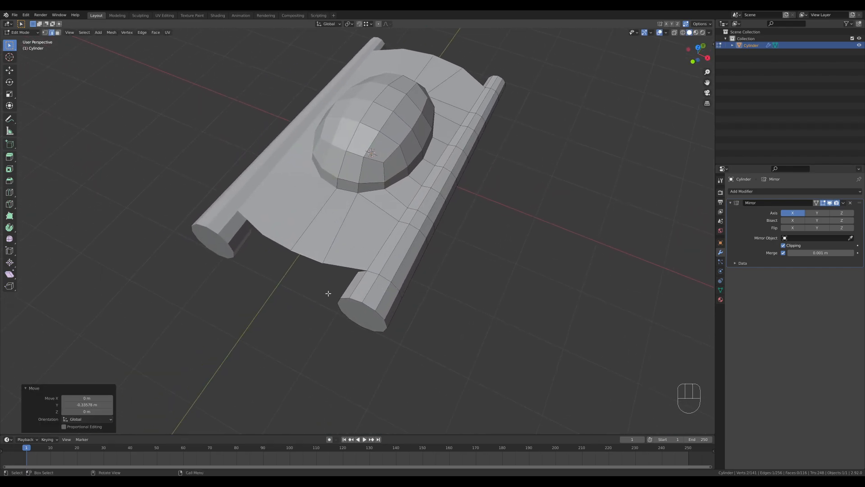
{"action": "key", "text": "ctrl+r"}
{"action": "left_click", "coordinate": [356, 238]}
{"action": "key", "text": "Escape"}
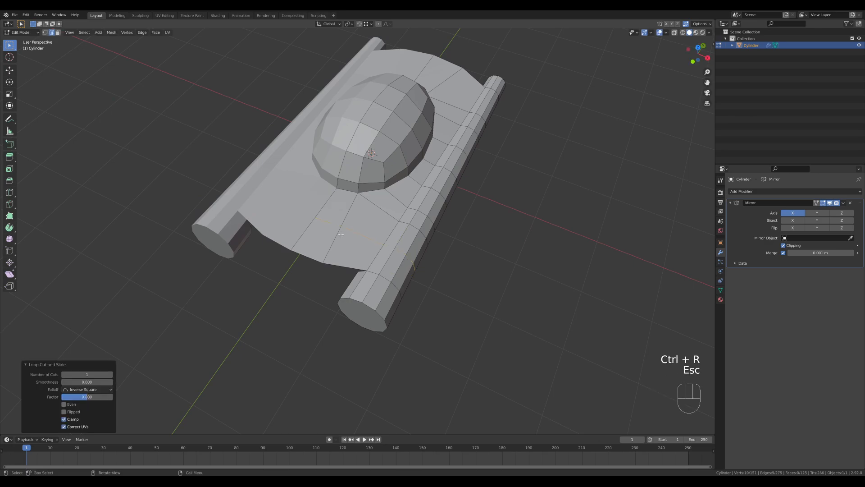
Step: Lower the outer centre edge of the thick-end plate by about 0.08 m along Z
{"action": "key", "text": "2"}
{"action": "middle_click_drag", "start_coordinate": [341, 234], "coordinate": [376, 227]}
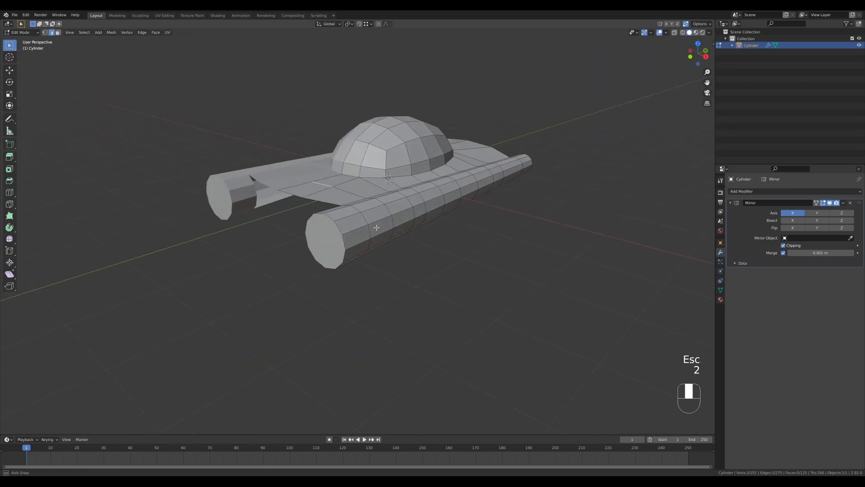
{"action": "left_click", "coordinate": [291, 197]}
{"action": "key", "text": "g"}
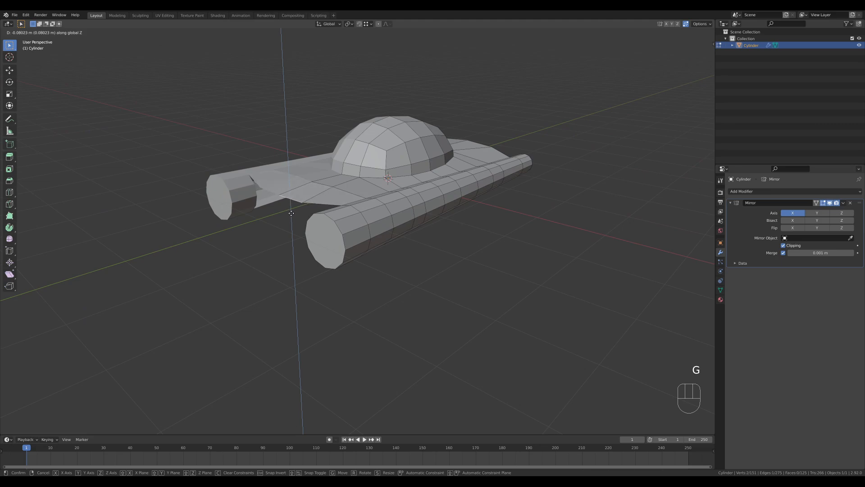
{"action": "left_click", "coordinate": [292, 212]}
Step: Raise the centre edge of the new loop on the thick-end plate by about 0.02 m along Z
{"action": "key", "text": "1"}
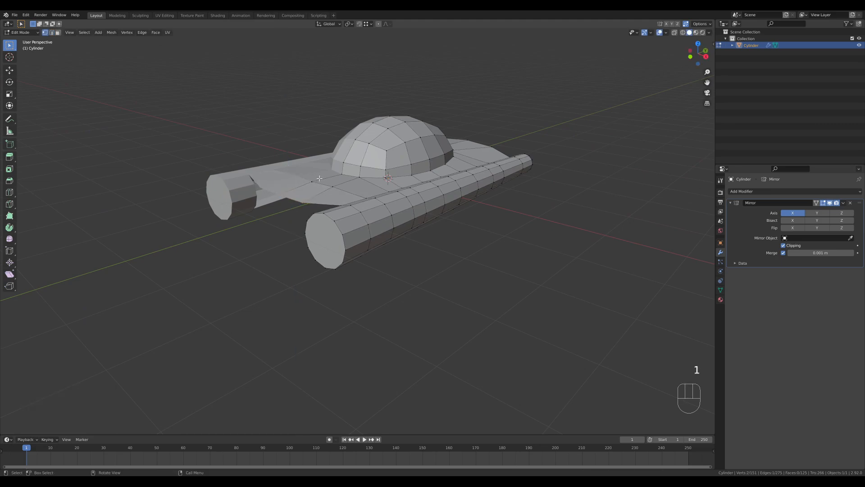
{"action": "key", "text": "g"}
{"action": "key", "text": "z"}
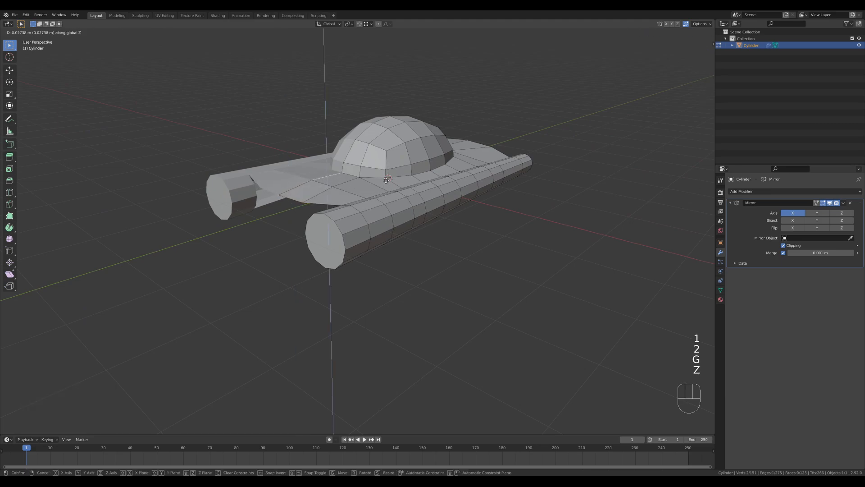
{"action": "left_click", "coordinate": [386, 180]}
Step: Move the two upper side edges of the thick-end cylinder's opening by about -0.15 m along Y
{"action": "middle_click_drag", "start_coordinate": [386, 181], "coordinate": [397, 220]}
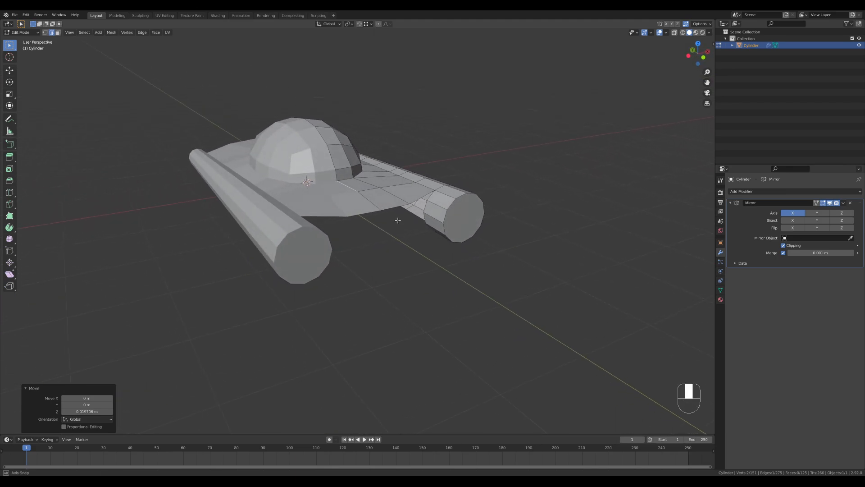
{"action": "left_click", "coordinate": [425, 207]}
{"action": "middle_click_drag", "start_coordinate": [497, 229], "coordinate": [506, 249], "text": "shift"}
{"action": "key", "text": "g"}
{"action": "key", "text": "y"}
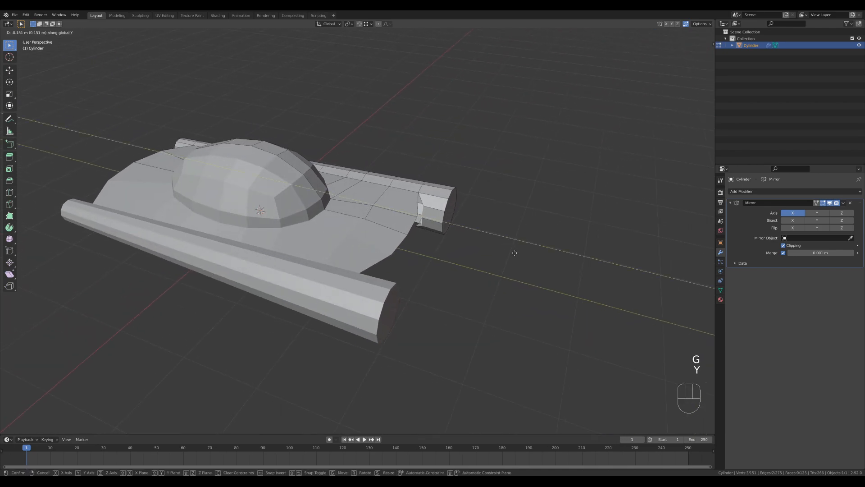
{"action": "left_click", "coordinate": [514, 253]}
Step: Fill the triangular gap between the thick-end plate's corner and the cylinder's opening with a face
{"action": "left_click", "coordinate": [415, 201], "text": "shift"}
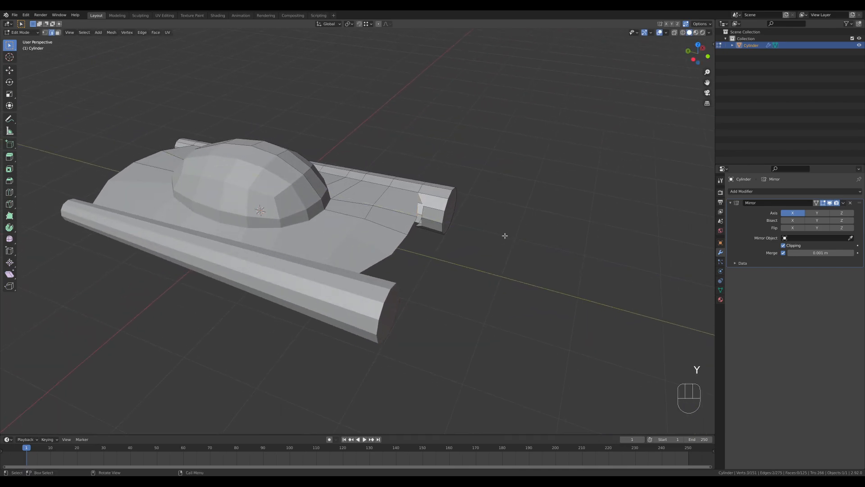
{"action": "key", "text": "f"}
{"action": "middle_click_drag", "start_coordinate": [504, 236], "coordinate": [390, 205]}
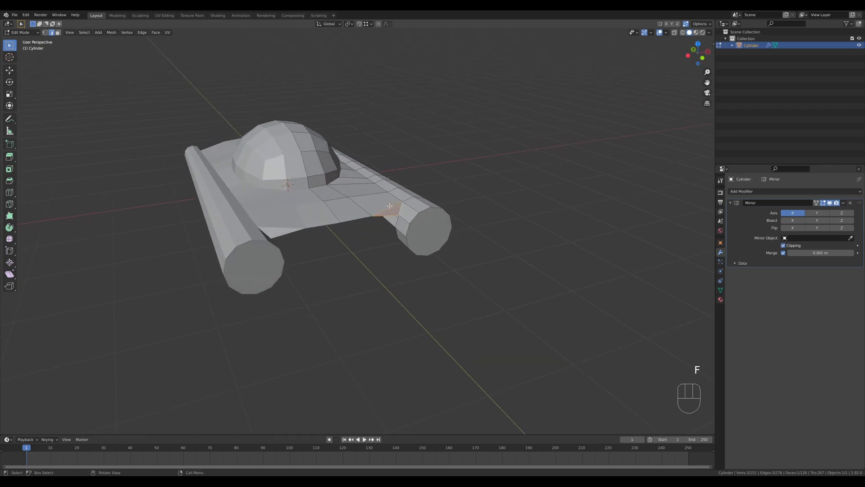
{"action": "scroll", "coordinate": [459, 236], "scroll_direction": "up", "scroll_amount": 3}
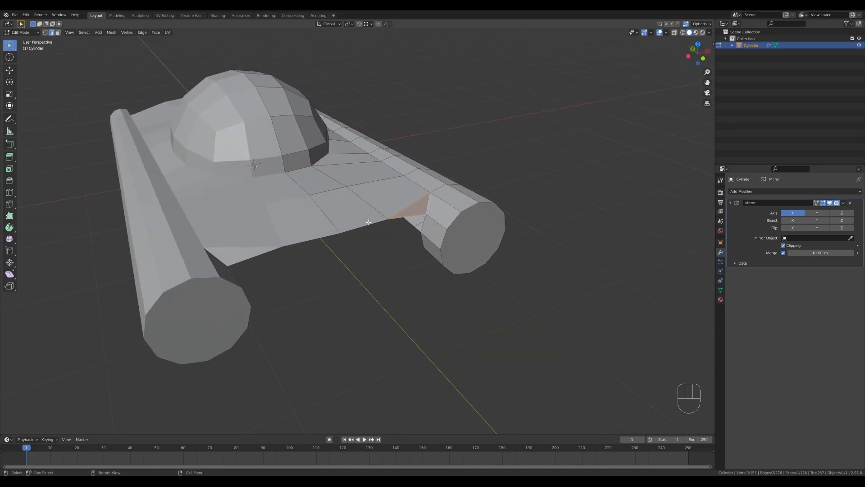
Step: Extrude the outer edges of the thick-end plate about 0.19 m downward, snapped to the next vertex of the cylinder's opening
{"action": "left_click", "coordinate": [407, 221], "text": "shift"}
{"action": "middle_click_drag", "start_coordinate": [407, 221], "coordinate": [415, 207]}
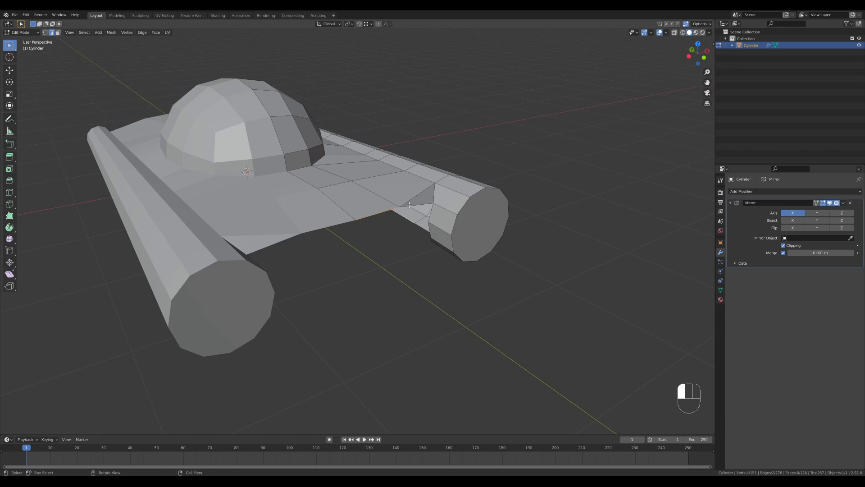
{"action": "left_click", "coordinate": [411, 228], "text": "shift"}
{"action": "key", "text": "e"}
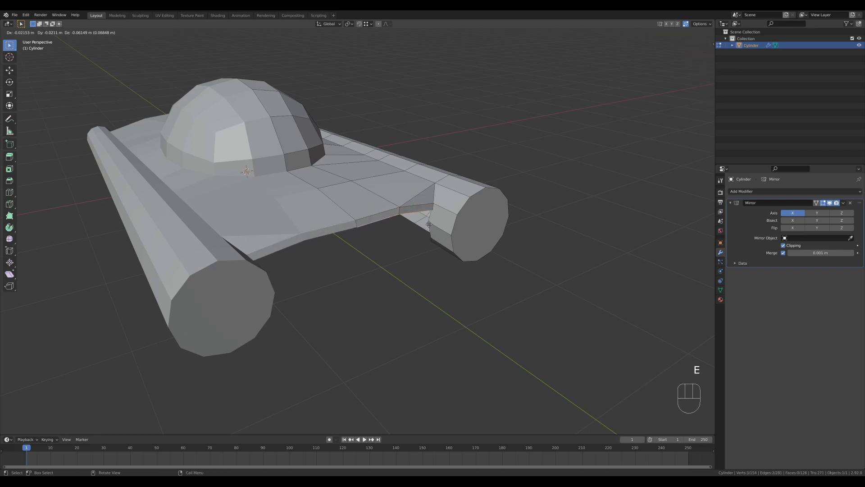
{"action": "key", "text": "ctrl"}
{"action": "left_click", "coordinate": [429, 223]}
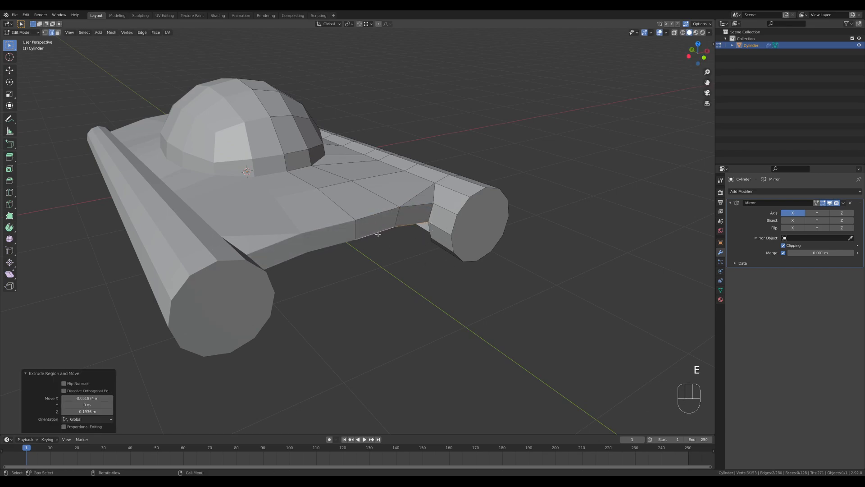
Step: Try to move only the lower centre edge of the thick end outward along Y
{"action": "middle_click_drag", "start_coordinate": [446, 245], "coordinate": [395, 259]}
{"action": "key", "text": "g"}
{"action": "key", "text": "y"}
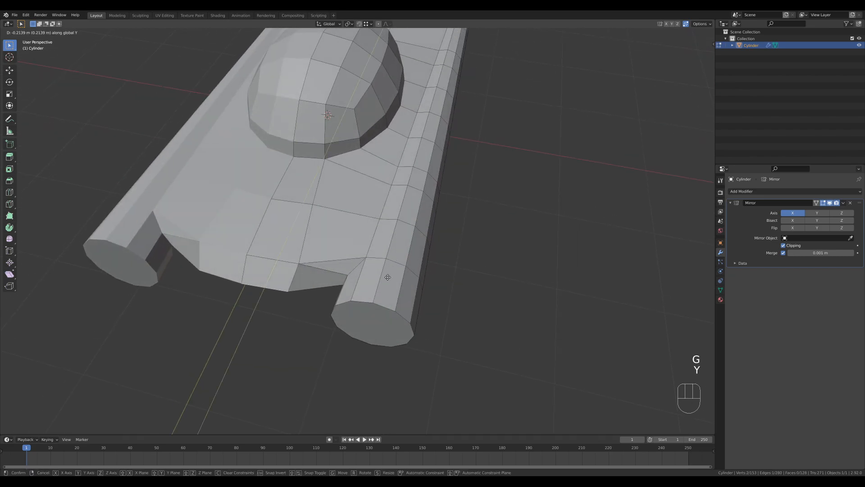
{"action": "left_click", "coordinate": [388, 275]}
{"action": "middle_click_drag", "start_coordinate": [388, 275], "coordinate": [506, 252]}
{"action": "key", "text": "ctrl+z"}
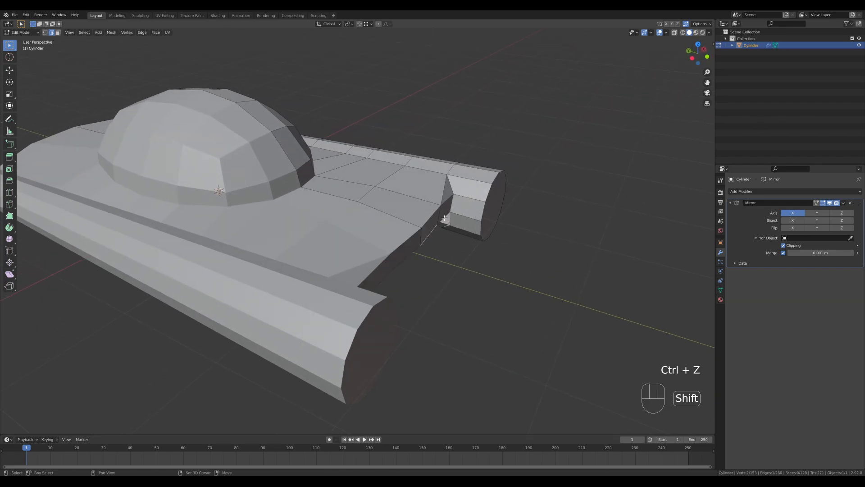
Step: Move both lower edges of the thick-end rim outward by about -0.13 m along Y
{"action": "left_click", "coordinate": [481, 246], "text": "shift"}
{"action": "key", "text": "g"}
{"action": "key", "text": "y"}
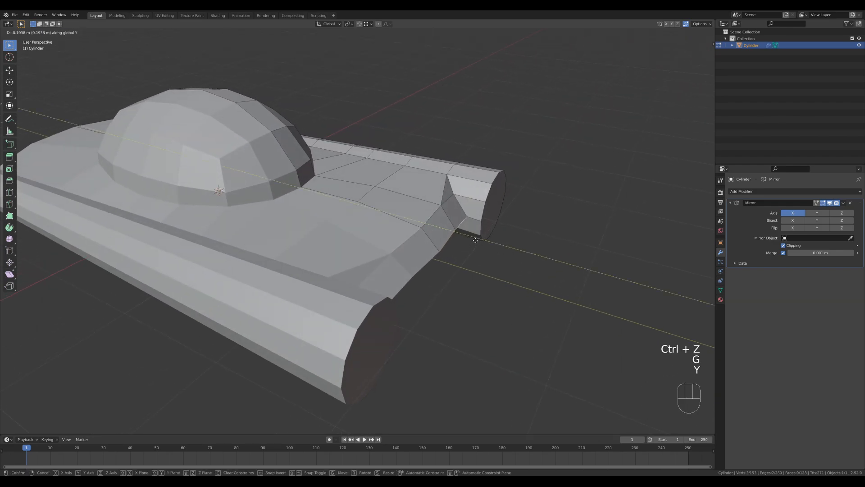
{"action": "left_click", "coordinate": [470, 238]}
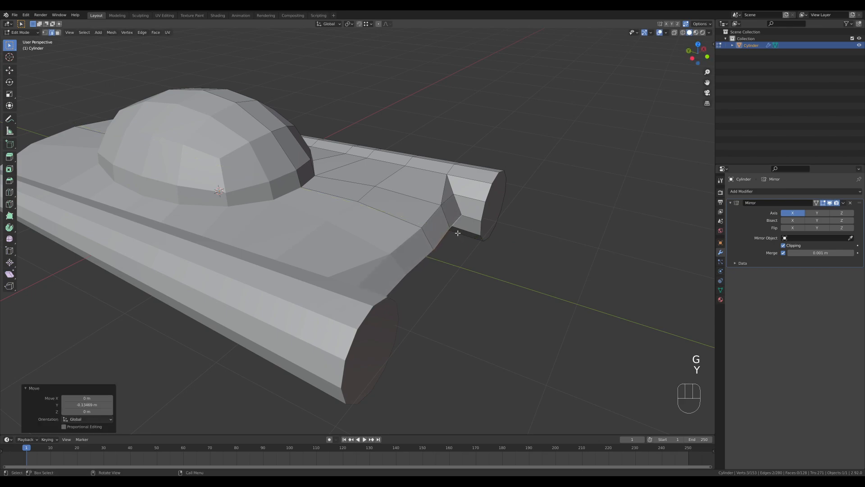
{"action": "middle_click_drag", "start_coordinate": [470, 238], "coordinate": [417, 255]}
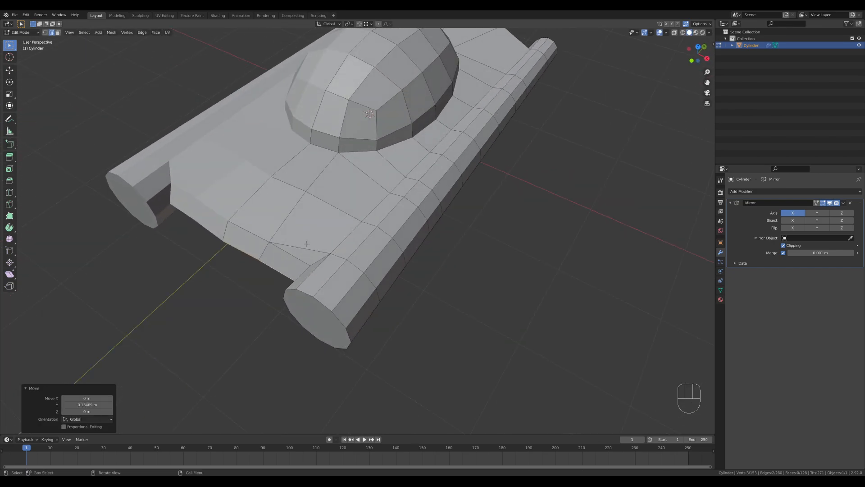
Step: Move the lower centre edge of the thick-end rim outward by about -0.09 m along Y
{"action": "left_click", "coordinate": [272, 270]}
{"action": "key", "text": "g"}
{"action": "key", "text": "y"}
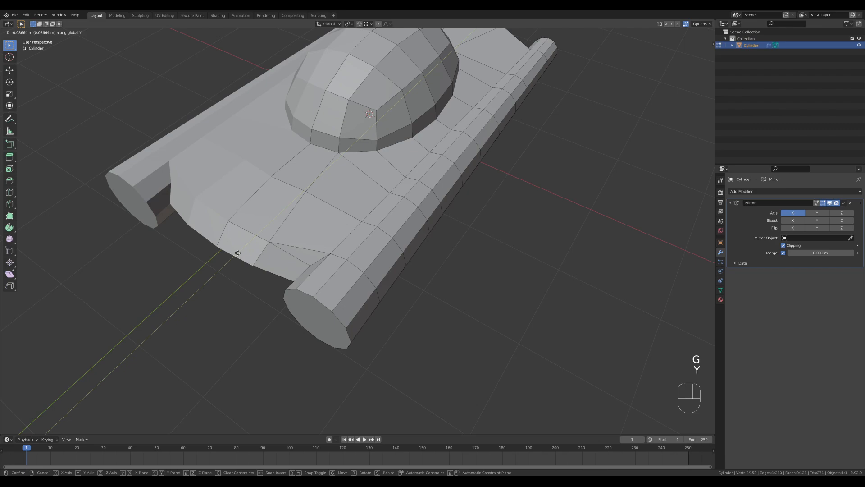
{"action": "left_click", "coordinate": [237, 253]}
Step: Adjust the height of the thick-end rim's lower centre edge along Z
{"action": "middle_click_drag", "start_coordinate": [238, 253], "coordinate": [343, 210]}
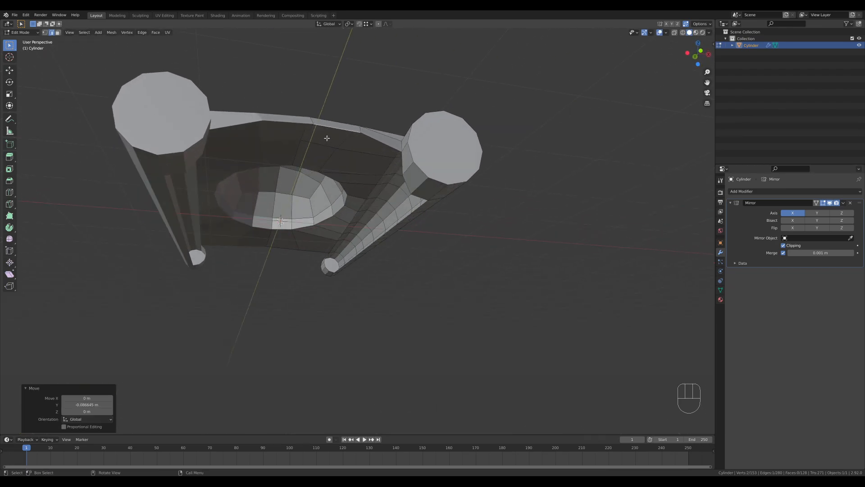
{"action": "middle_click_drag", "start_coordinate": [327, 138], "coordinate": [459, 228]}
{"action": "key", "text": "g"}
{"action": "key", "text": "z"}
{"action": "left_click", "coordinate": [411, 190]}
Step: Extrude the two lower rim edges at the thick end twice, snapping each row to the next vertex of the cylinder's opening
{"action": "left_click", "coordinate": [435, 184], "text": "shift"}
{"action": "mouse_move", "coordinate": [434, 185]}
{"action": "middle_mouse_down"}
{"action": "mouse_move", "coordinate": [456, 193]}
{"action": "mouse_move", "coordinate": [444, 193]}
{"action": "middle_mouse_up"}
{"action": "key", "text": "e"}
{"action": "left_click", "coordinate": [446, 195], "text": "ctrl"}
{"action": "key", "text": "e"}
{"action": "left_click", "coordinate": [495, 202], "text": "ctrl"}
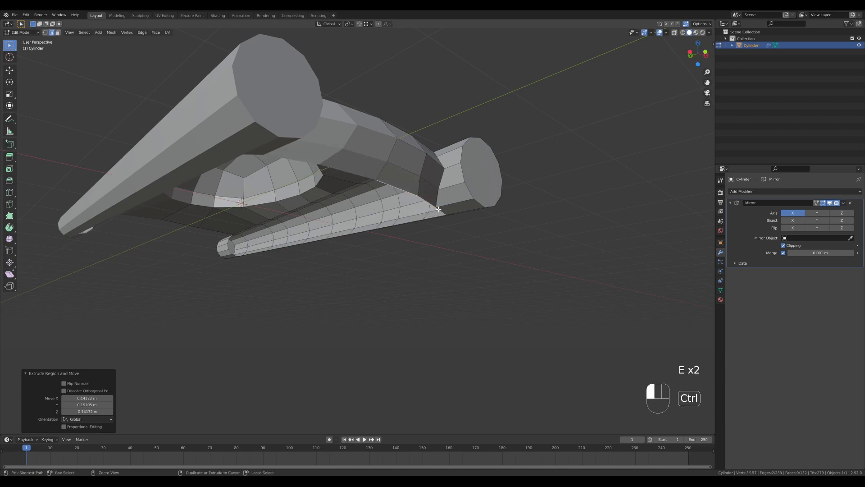
{"action": "middle_click_drag", "start_coordinate": [496, 202], "coordinate": [587, 210]}
Step: Move the two side edges of the cylinder's opening at the thin end outward by about 0.13 m along Y
{"action": "scroll", "coordinate": [527, 253], "scroll_direction": "down", "scroll_amount": 6}
{"action": "middle_click_drag", "start_coordinate": [513, 239], "coordinate": [315, 212]}
{"action": "scroll", "coordinate": [398, 242], "scroll_direction": "up", "scroll_amount": 5}
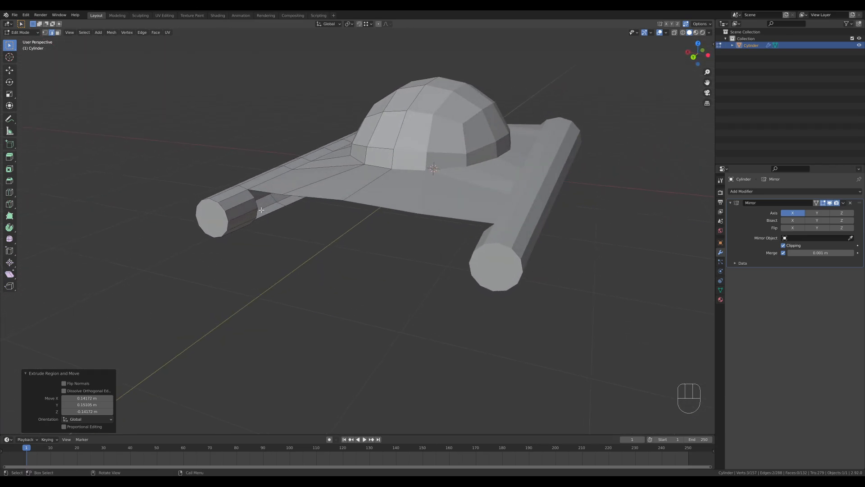
{"action": "left_click", "coordinate": [258, 210]}
{"action": "left_click", "coordinate": [257, 216], "text": "shift"}
{"action": "middle_click_drag", "start_coordinate": [257, 216], "coordinate": [354, 226]}
{"action": "key", "text": "g"}
{"action": "key", "text": "y"}
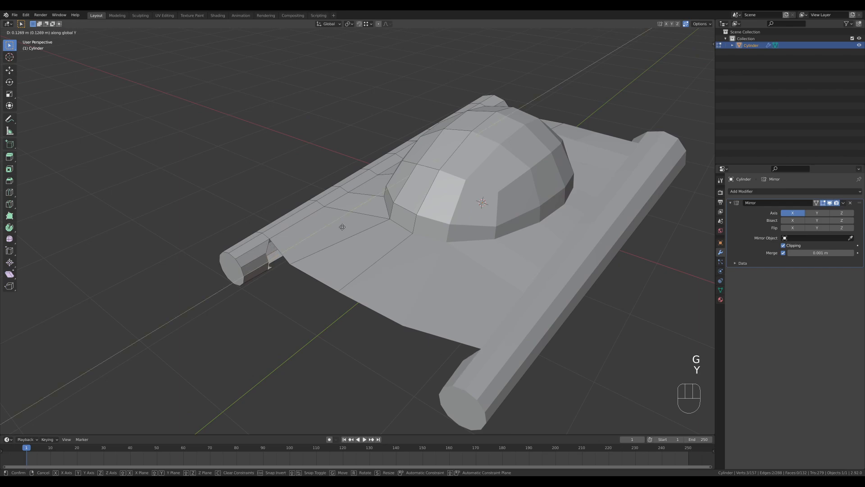
{"action": "left_click", "coordinate": [342, 226]}
Step: Fill the triangular gap between the thin-end plate's corner and the cylinder's opening with a face
{"action": "left_click", "coordinate": [268, 244]}
{"action": "left_click", "coordinate": [280, 252], "text": "shift"}
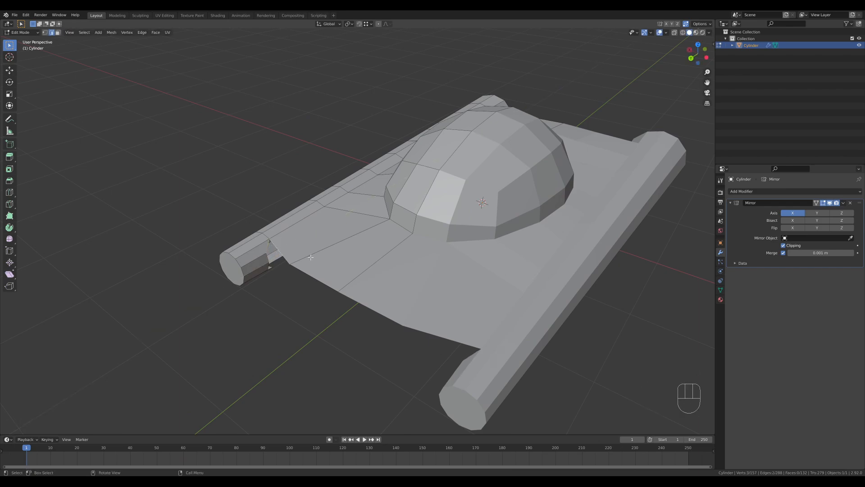
{"action": "key", "text": "f"}
Step: Extrude the outer edges of the thin-end plate downward, snapped to the next vertex of the cylinder's opening
{"action": "middle_click_drag", "start_coordinate": [310, 257], "coordinate": [315, 226]}
{"action": "left_click", "coordinate": [356, 216], "text": "shift"}
{"action": "key", "text": "e"}
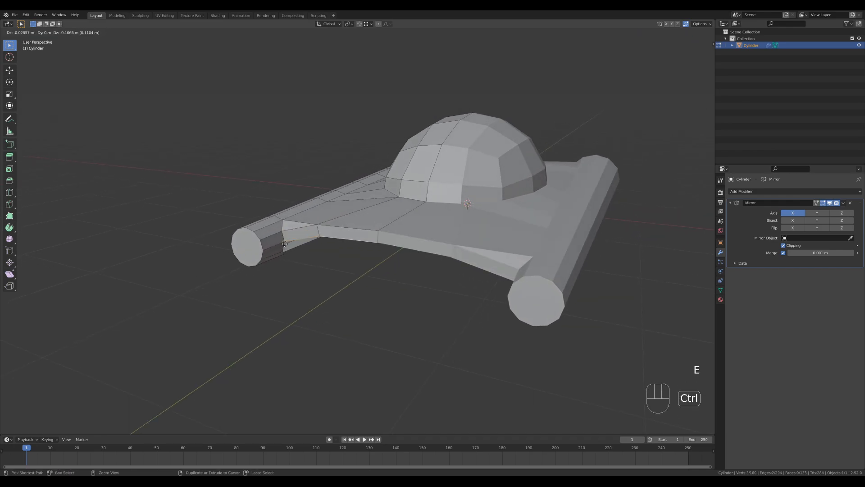
{"action": "left_click", "coordinate": [284, 251], "text": "ctrl"}
{"action": "middle_click_drag", "start_coordinate": [351, 251], "coordinate": [333, 248]}
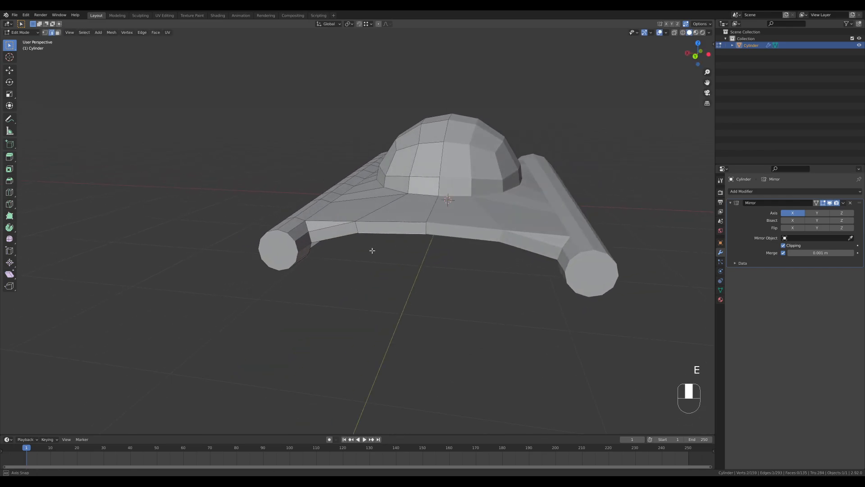
{"action": "key", "text": "g"}
{"action": "key", "text": "z"}
{"action": "key", "text": "Escape"}
Step: Lower the thin-end rim's lower centre edge by about 0.16 m along Z, snapped level with the cylinder opening's vertex
{"action": "key", "text": "g"}
{"action": "key", "text": "z"}
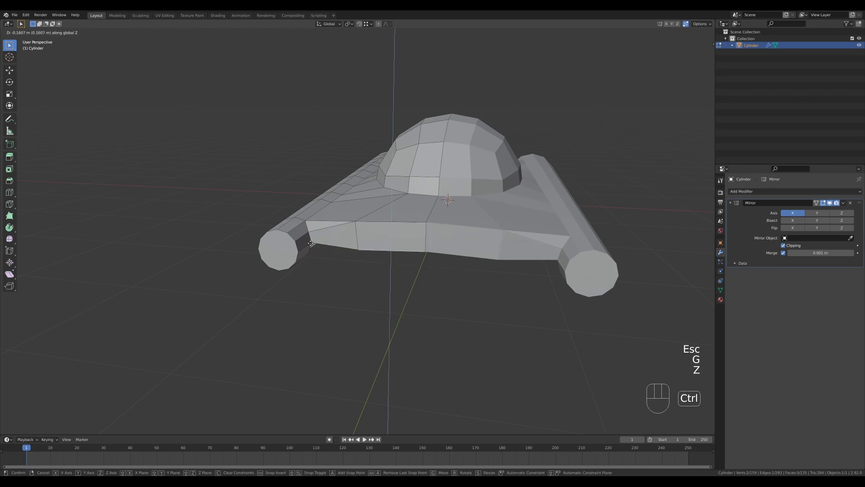
{"action": "left_click", "coordinate": [311, 243], "text": "ctrl"}
Step: Reposition the thin-end rim's lower centre edge along Y, finishing with a correction of about -0.07 m
{"action": "middle_click_drag", "start_coordinate": [419, 295], "coordinate": [363, 259]}
{"action": "key", "text": "g"}
{"action": "key", "text": "y"}
{"action": "left_click", "coordinate": [336, 276]}
{"action": "key", "text": "g"}
{"action": "key", "text": "y"}
{"action": "left_click", "coordinate": [337, 271]}
Step: Lower the centre edge at the thin end by about 0.1 m along Z
{"action": "key", "text": "g"}
{"action": "key", "text": "z"}
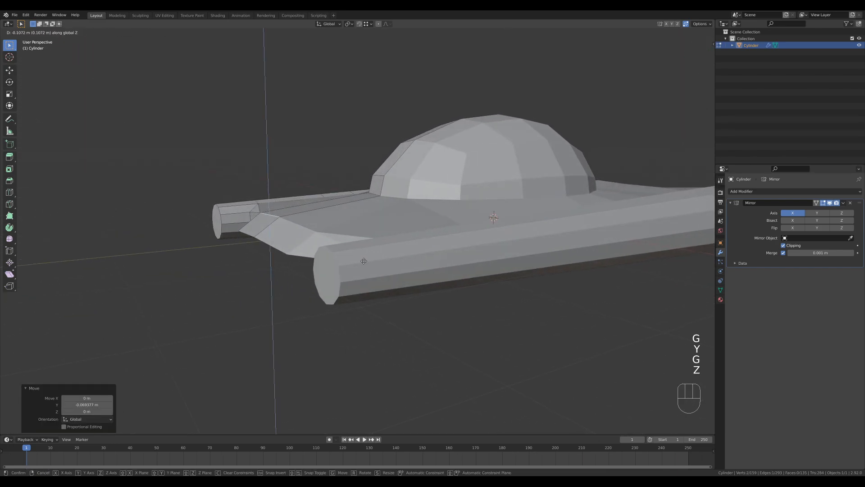
{"action": "left_click", "coordinate": [366, 260]}
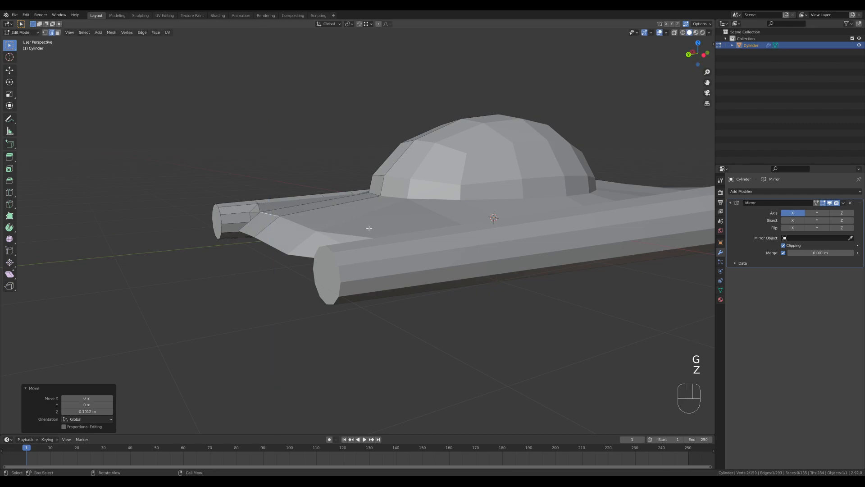
Step: Add a centred loop cut across the plate at the thin end and raise one of its edges slightly along Z
{"action": "key", "text": "ctrl+r"}
{"action": "left_click", "coordinate": [324, 204]}
{"action": "key", "text": "Escape"}
{"action": "left_click", "coordinate": [324, 204]}
{"action": "key", "text": "g"}
{"action": "key", "text": "z"}
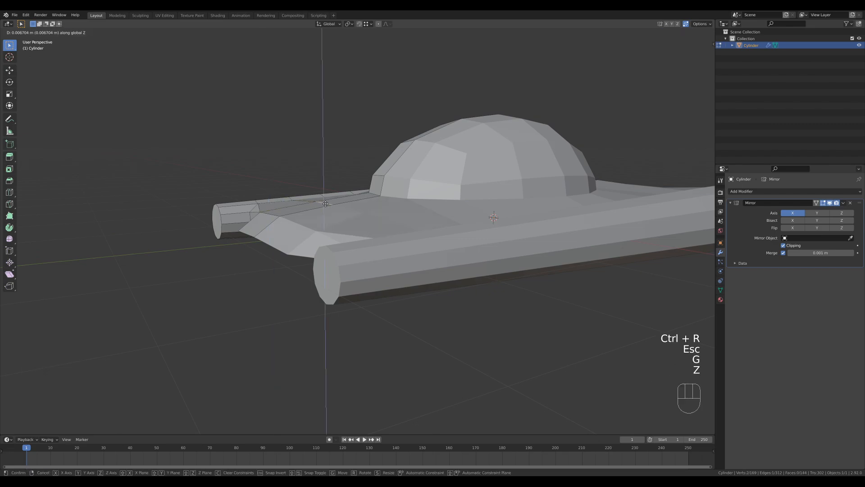
{"action": "left_click", "coordinate": [326, 200]}
Step: Inset the cylinder's wide-end cap by about 0.13 m and push it inward about 0.16 m along Y
{"action": "middle_click_drag", "start_coordinate": [325, 200], "coordinate": [382, 250]}
{"action": "key", "text": "3"}
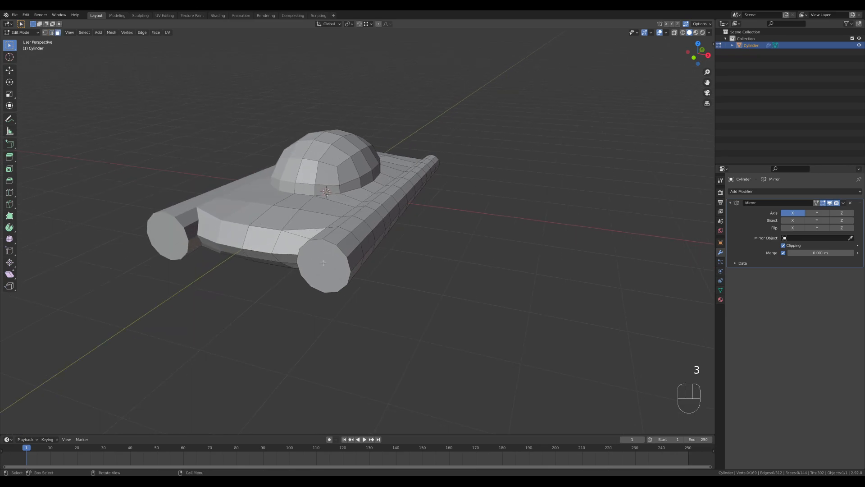
{"action": "left_click", "coordinate": [323, 263]}
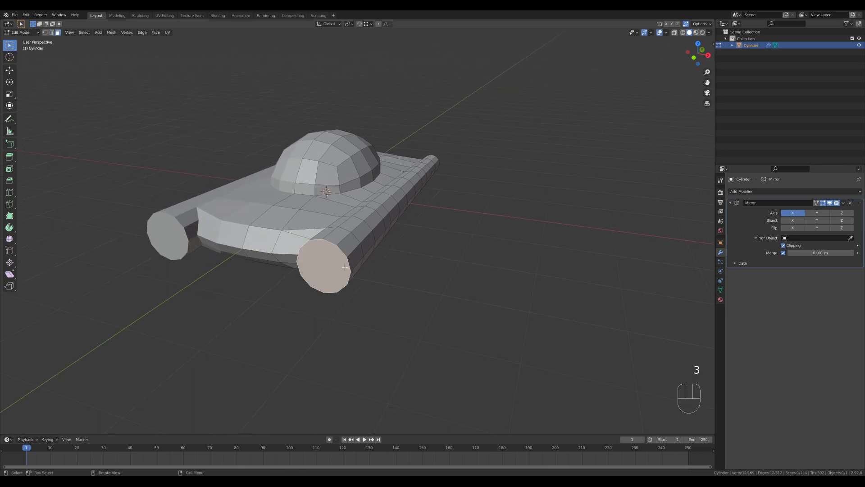
{"action": "key", "text": "i"}
{"action": "left_click", "coordinate": [428, 298]}
{"action": "key", "text": "g"}
{"action": "key", "text": "y"}
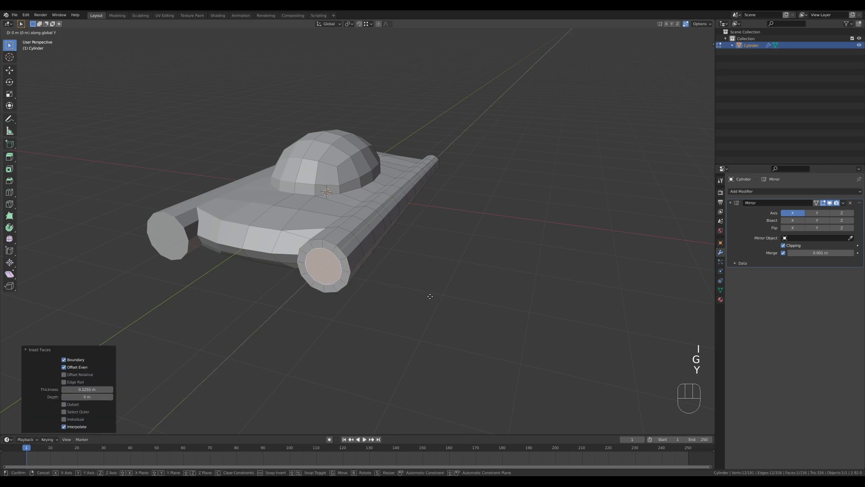
{"action": "left_click", "coordinate": [431, 291]}
Step: Extrude the inset cap outward about 0.42 m and again about 0.23 m, scaling it down after each to form a pointed cone
{"action": "key", "text": "e"}
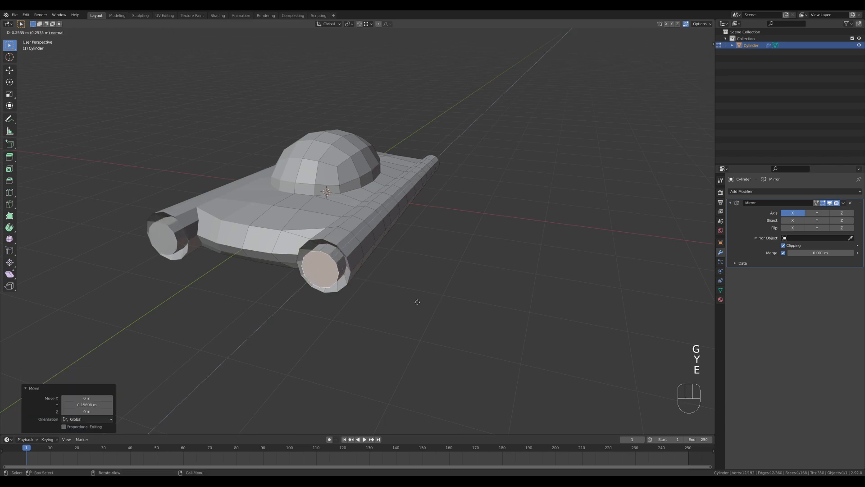
{"action": "left_click", "coordinate": [417, 301]}
{"action": "key", "text": "s"}
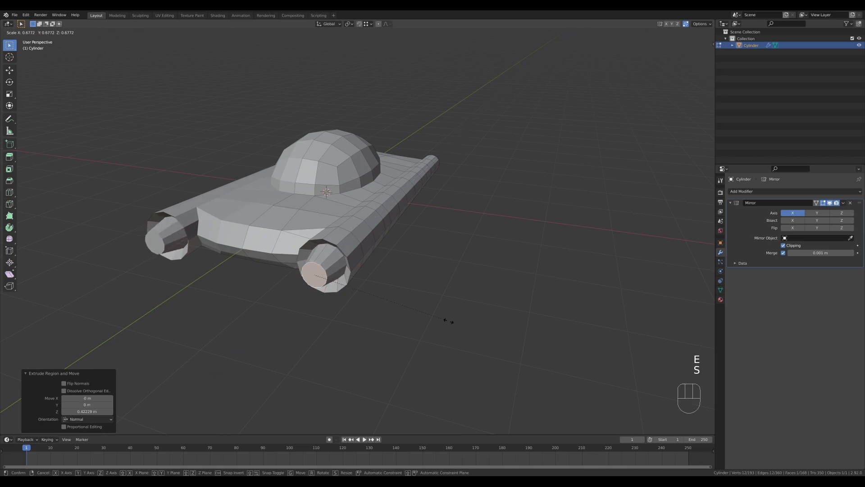
{"action": "left_click", "coordinate": [459, 322]}
{"action": "key", "text": "e"}
{"action": "left_click", "coordinate": [452, 330]}
{"action": "key", "text": "s"}
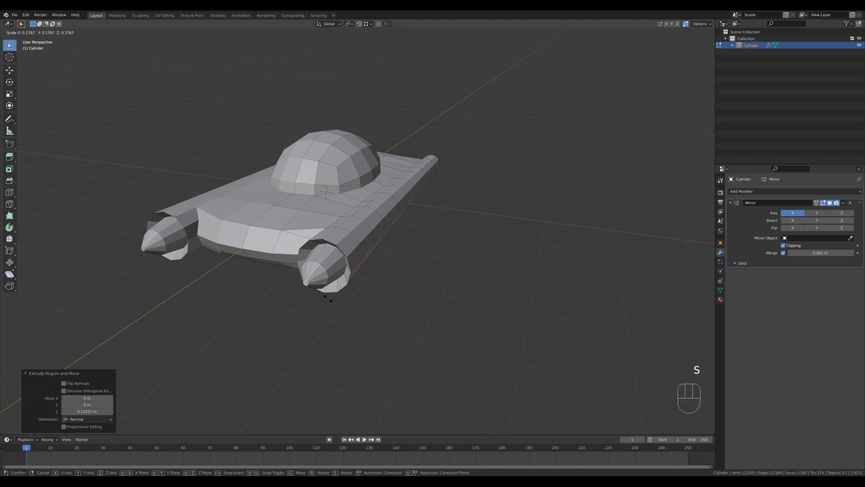
{"action": "left_click", "coordinate": [328, 298]}
Step: Edge-slide the edge loop near the cone's tip slightly along the cone
{"action": "key", "text": "2"}
{"action": "left_click", "coordinate": [310, 280], "text": "alt"}
{"action": "key", "text": "g"}
{"action": "key", "text": "g"}
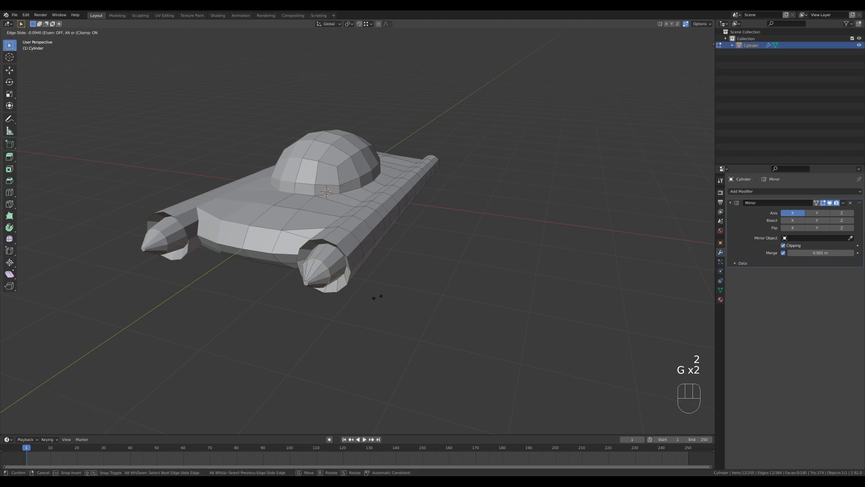
{"action": "left_click", "coordinate": [378, 295]}
Step: Bevel the rim of the cylinder's thin-end cap with a single narrow segment
{"action": "middle_click_drag", "start_coordinate": [298, 299], "coordinate": [353, 277]}
{"action": "key", "text": "3"}
{"action": "left_click", "coordinate": [338, 255]}
{"action": "scroll", "coordinate": [406, 291], "scroll_direction": "up", "scroll_amount": 3}
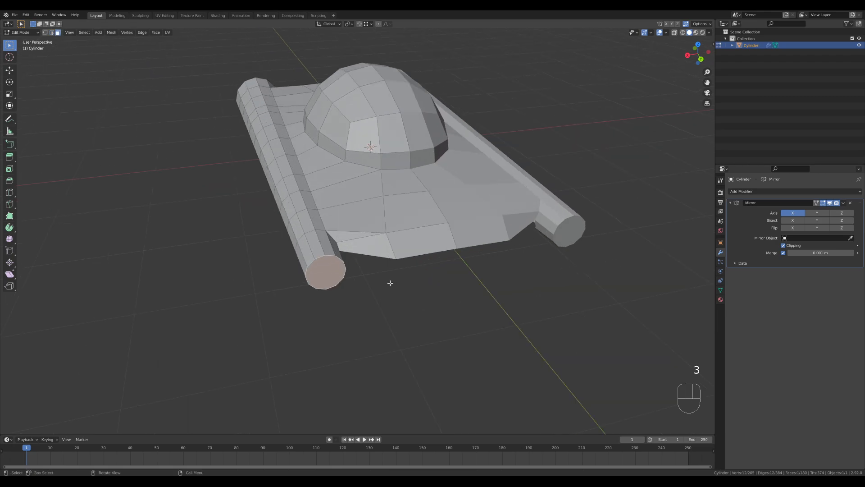
{"action": "key", "text": "ctrl+z"}
{"action": "key", "text": "ctrl+b"}
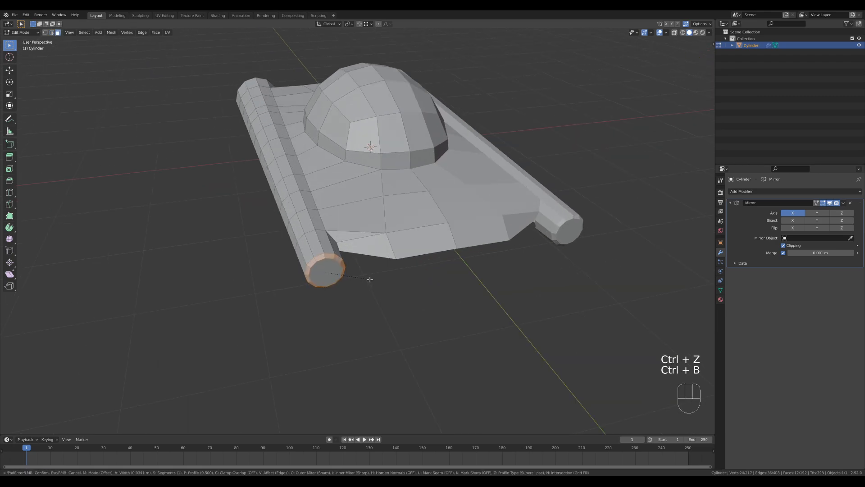
{"action": "left_click", "coordinate": [371, 279]}
Step: Extrude the thin-end cap inward about 0.08 m and scale it to about 0.7
{"action": "middle_click_drag", "start_coordinate": [370, 278], "coordinate": [447, 305]}
{"action": "key", "text": "e"}
{"action": "left_click", "coordinate": [444, 305]}
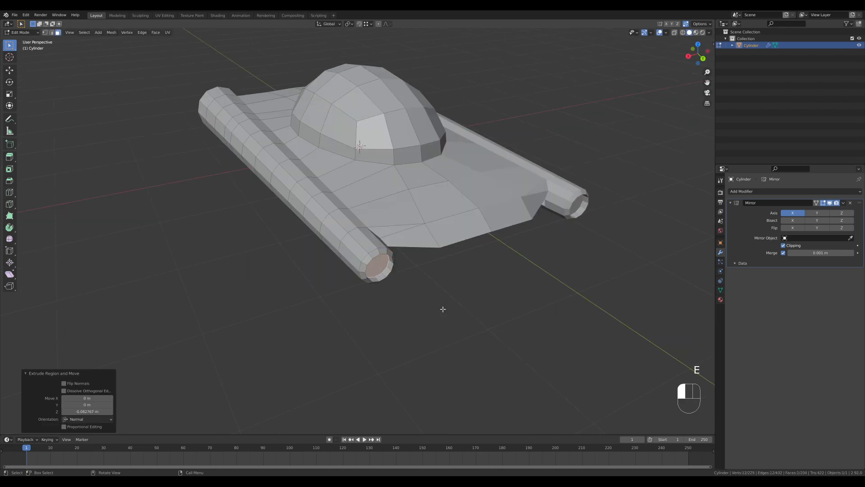
{"action": "key", "text": "s"}
{"action": "left_click", "coordinate": [422, 297]}
Step: Extrude the thin end's inner face outward about 0.17 m and round it off with a multi-segment bevel
{"action": "key", "text": "e"}
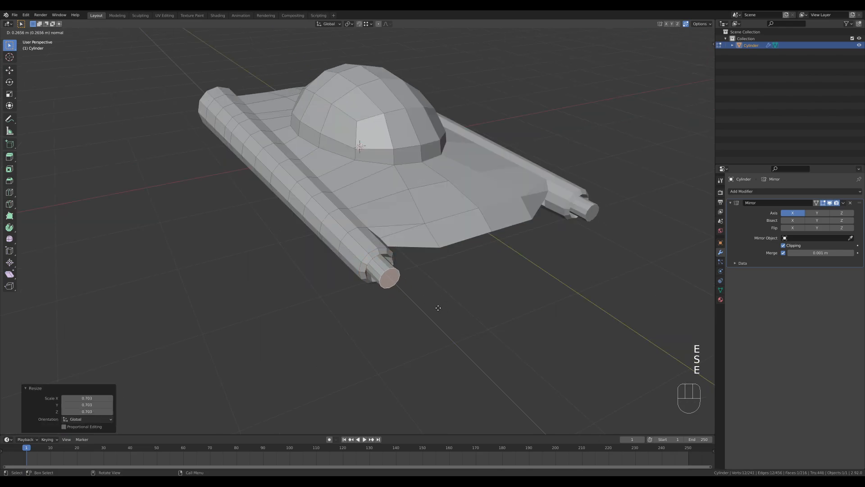
{"action": "left_click", "coordinate": [434, 303]}
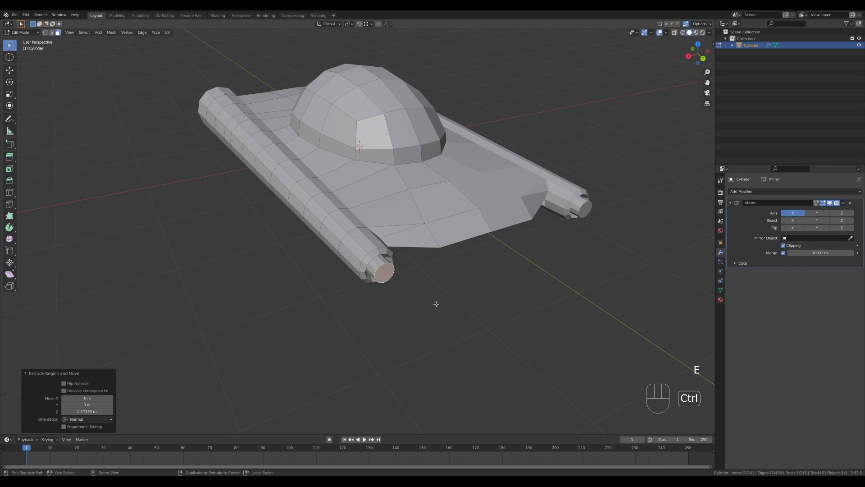
{"action": "key", "text": "ctrl+b"}
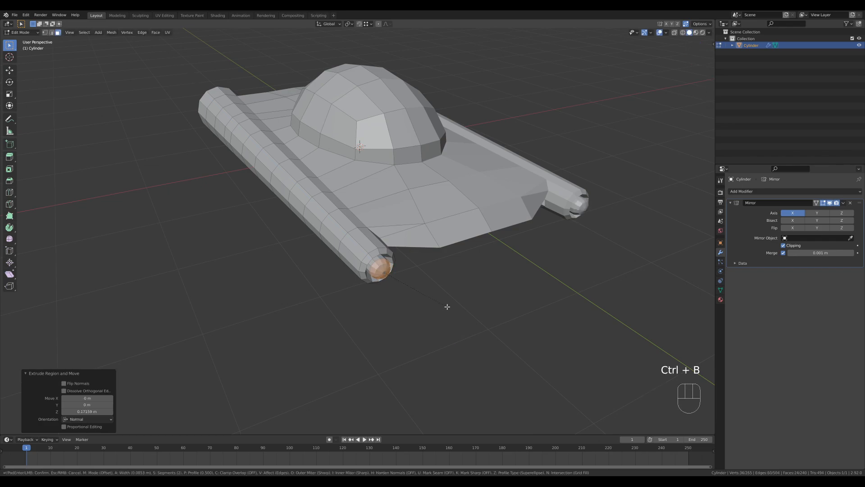
{"action": "scroll", "coordinate": [447, 305], "scroll_direction": "down", "scroll_amount": 1}
{"action": "left_click", "coordinate": [449, 304]}
{"action": "key", "text": "Tab"}
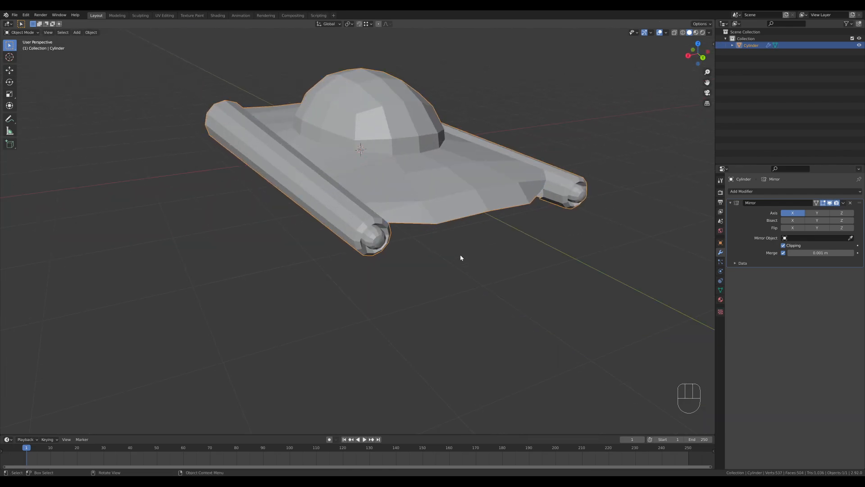
{"action": "scroll", "coordinate": [494, 257], "scroll_direction": "down", "scroll_amount": 2}
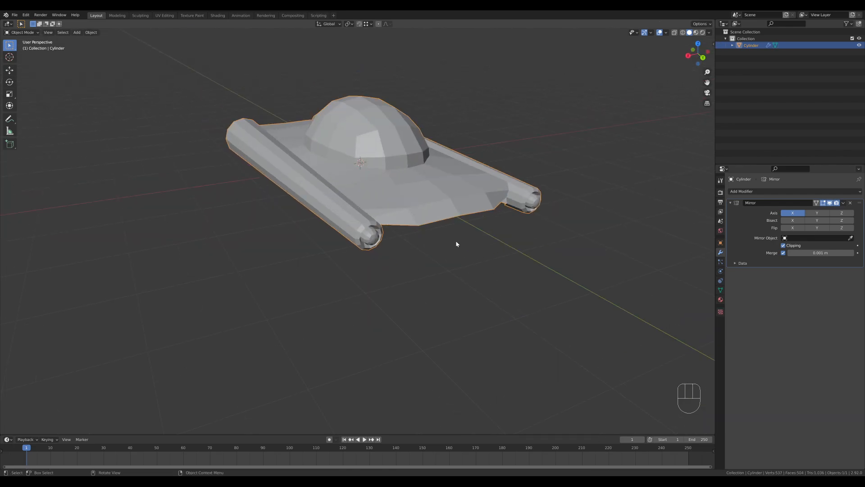
Step: Move the vertex on the thin-end plate's lower edge about 0.02 m along Y and lower it about 0.04 m along Z
{"action": "key", "text": "Tab"}
{"action": "middle_click_drag", "start_coordinate": [499, 227], "coordinate": [450, 270]}
{"action": "key", "text": "g"}
{"action": "key", "text": "y"}
{"action": "left_click", "coordinate": [470, 325]}
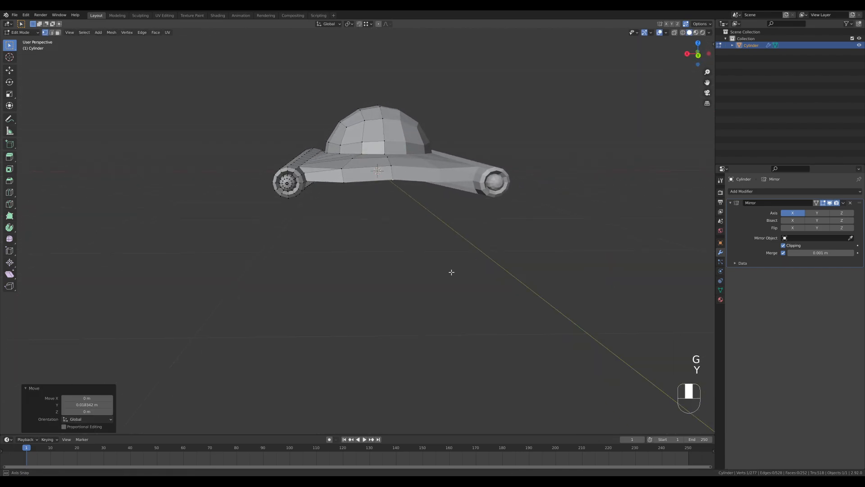
{"action": "key", "text": "g"}
{"action": "key", "text": "z"}
{"action": "left_click", "coordinate": [343, 182]}
{"action": "scroll", "coordinate": [353, 215], "scroll_direction": "up", "scroll_amount": 3}
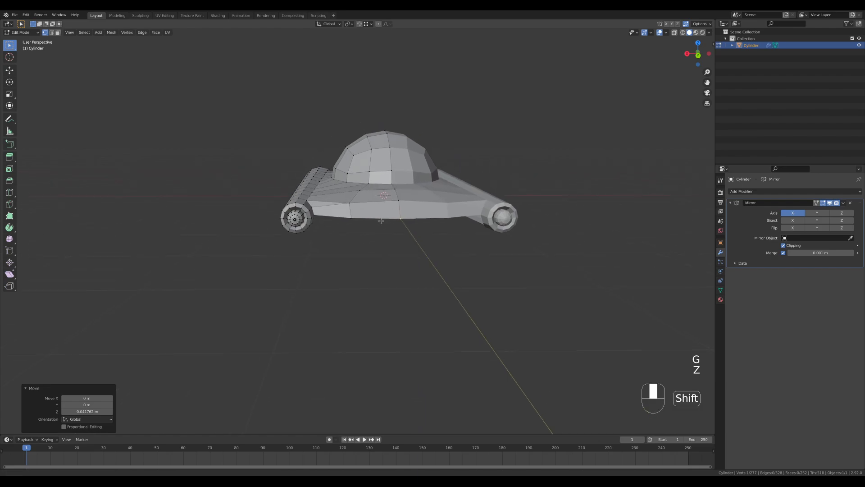
Step: Extrude the two lower edges of the thin-end rim twice to extend the rim on the underside
{"action": "middle_click_drag", "start_coordinate": [380, 226], "coordinate": [437, 233]}
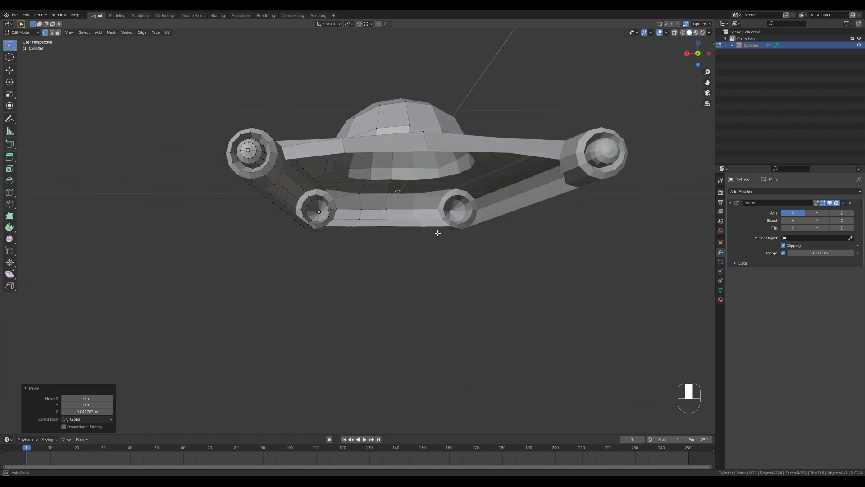
{"action": "key", "text": "2"}
{"action": "left_click", "coordinate": [311, 157]}
{"action": "left_click", "coordinate": [361, 153], "text": "shift"}
{"action": "middle_click_drag", "start_coordinate": [361, 153], "coordinate": [503, 132]}
{"action": "key", "text": "e"}
{"action": "left_click", "coordinate": [275, 173]}
{"action": "key", "text": "e"}
{"action": "left_click", "coordinate": [295, 122]}
Step: Move an edge of the extruded thin-end rim about -0.21 m along Y to shape the underside
{"action": "key", "text": "2"}
{"action": "key", "text": "g"}
{"action": "key", "text": "y"}
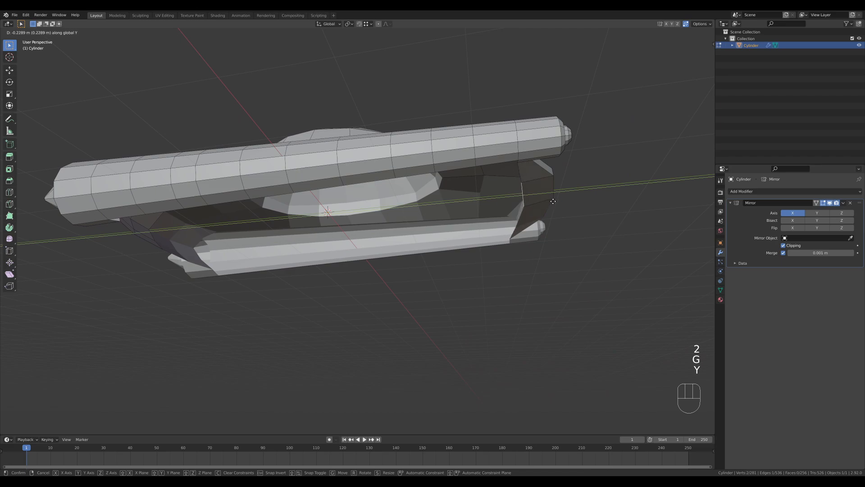
{"action": "left_click", "coordinate": [550, 201]}
{"action": "middle_click_drag", "start_coordinate": [550, 201], "coordinate": [438, 217]}
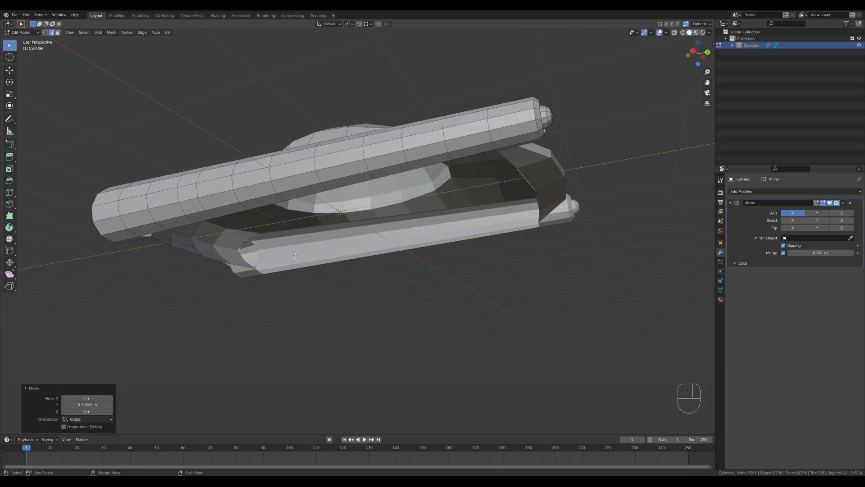
{"action": "middle_click_drag", "start_coordinate": [295, 255], "coordinate": [456, 152]}
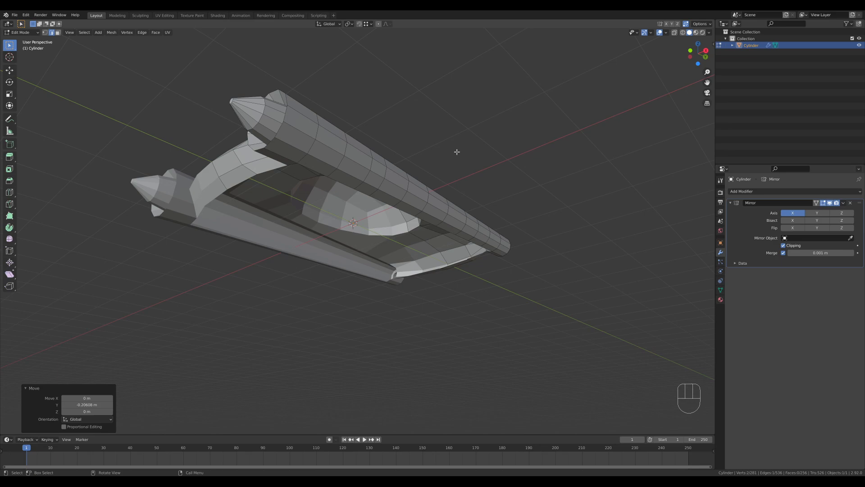
{"action": "middle_click_drag", "start_coordinate": [513, 143], "coordinate": [402, 273]}
Step: Inset the central faces of the wide-end rim by about 0.12 m, without an inset at the mirror boundary
{"action": "key", "text": "3"}
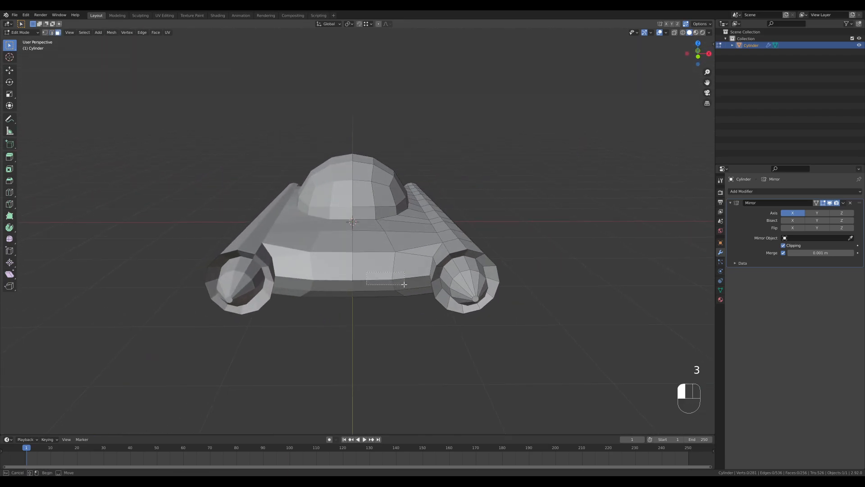
{"action": "left_click_drag", "start_coordinate": [404, 284], "coordinate": [405, 284]}
{"action": "middle_click_drag", "start_coordinate": [405, 284], "coordinate": [431, 311]}
{"action": "key", "text": "i"}
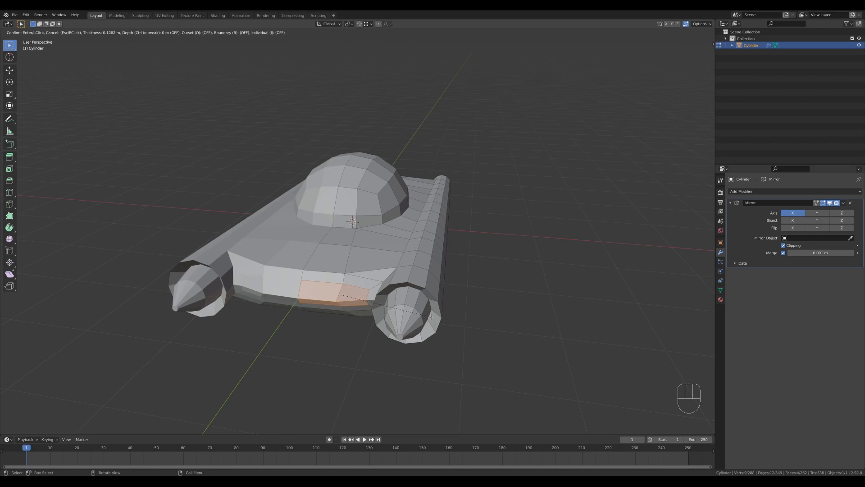
{"action": "left_click", "coordinate": [432, 316]}
Step: Extrude the inset wide-end faces about 0.15 m inward along Y and flatten them with a Y scale of 0
{"action": "key", "text": "e"}
{"action": "key", "text": "y"}
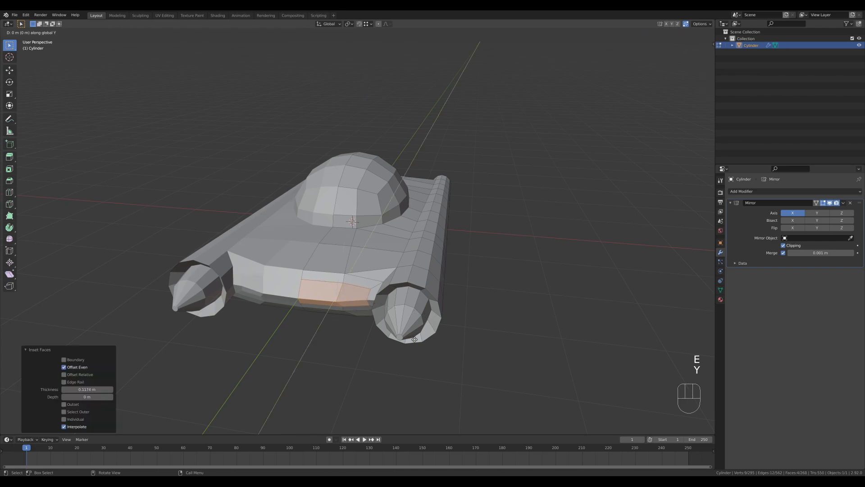
{"action": "left_click", "coordinate": [416, 332]}
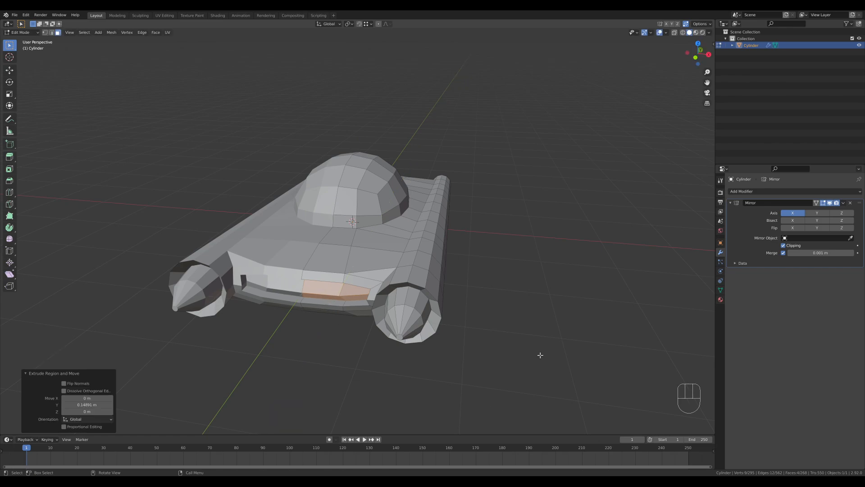
{"action": "key", "text": "s"}
{"action": "key", "text": "y"}
{"action": "key", "text": "KP_0"}
{"action": "key", "text": "KP_Enter"}
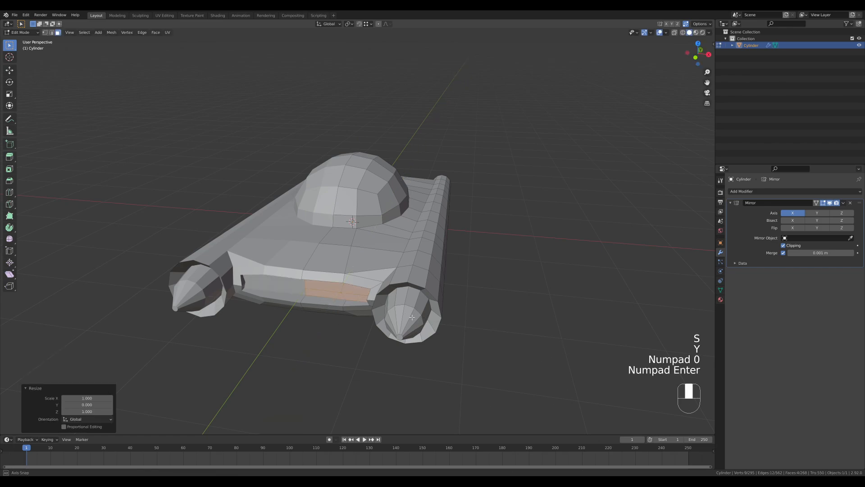
Step: Move the outer side edge of the wide-end recess about 0.06 m outward along X
{"action": "middle_click_drag", "start_coordinate": [412, 317], "coordinate": [449, 274]}
{"action": "key", "text": "2"}
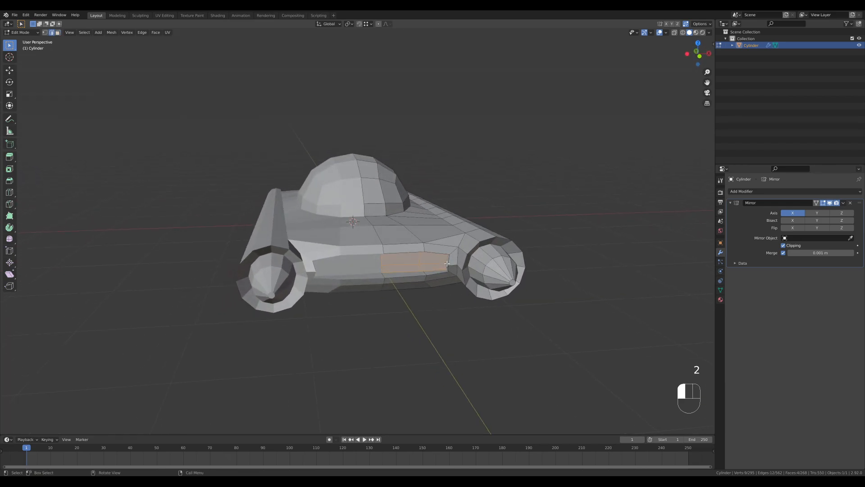
{"action": "left_click", "coordinate": [446, 264]}
{"action": "key", "text": "g"}
{"action": "key", "text": "y"}
{"action": "key", "text": "x"}
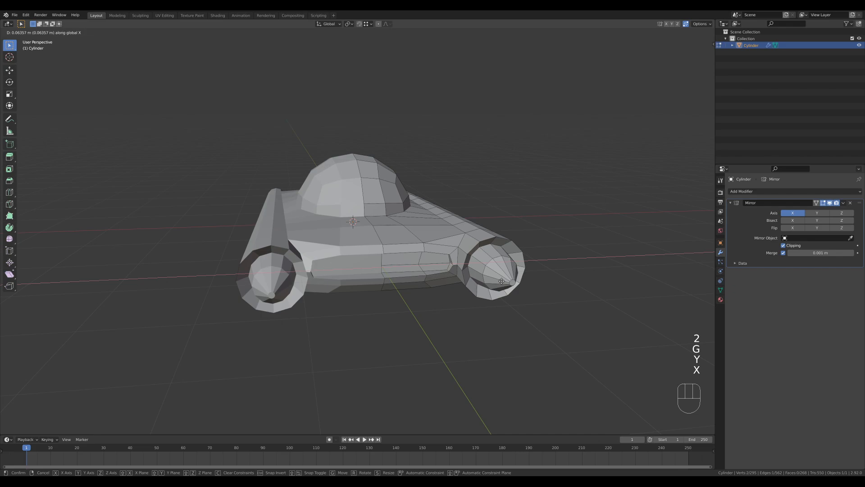
{"action": "left_click", "coordinate": [503, 280]}
{"action": "scroll", "coordinate": [455, 291], "scroll_direction": "down", "scroll_amount": 3}
Step: Return to Object Mode and add a level 2 Subdivision modifier to the model
{"action": "key", "text": "Tab"}
{"action": "mouse_move", "coordinate": [455, 292]}
{"action": "middle_mouse_down"}
{"action": "mouse_move", "coordinate": [492, 274]}
{"action": "mouse_move", "coordinate": [466, 283]}
{"action": "middle_mouse_up"}
{"action": "scroll", "coordinate": [378, 279], "scroll_direction": "up", "scroll_amount": 2}
{"action": "middle_click_drag", "start_coordinate": [402, 264], "coordinate": [450, 262], "text": "shift"}
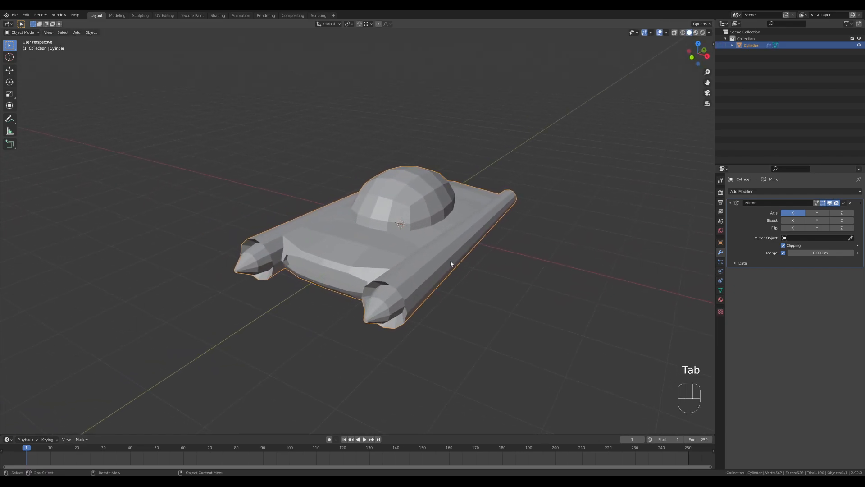
{"action": "key", "text": "ctrl+2"}
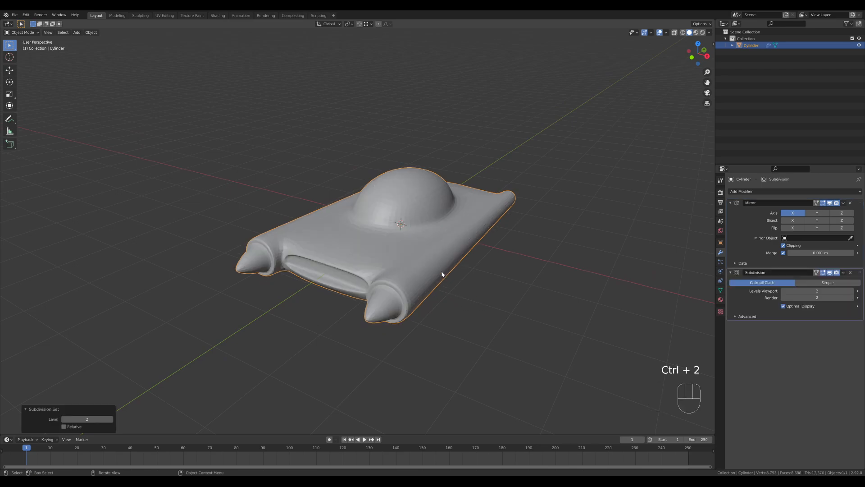
Step: Inspect the subdivided model from several angles and apply Shade Smooth to it
{"action": "scroll", "coordinate": [441, 273], "scroll_direction": "down", "scroll_amount": 1}
{"action": "middle_click_drag", "start_coordinate": [441, 274], "coordinate": [427, 257]}
{"action": "middle_click_drag", "start_coordinate": [456, 257], "coordinate": [481, 247]}
{"action": "scroll", "coordinate": [461, 252], "scroll_direction": "up", "scroll_amount": 2}
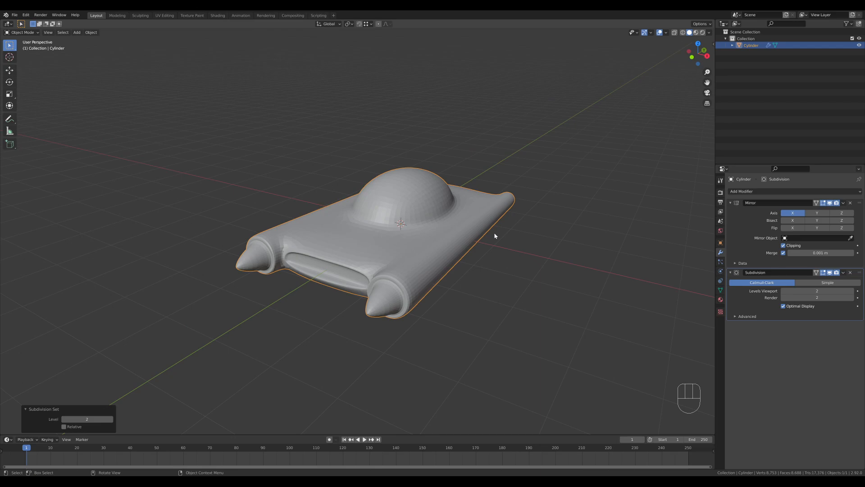
{"action": "middle_click_drag", "start_coordinate": [520, 239], "coordinate": [528, 208]}
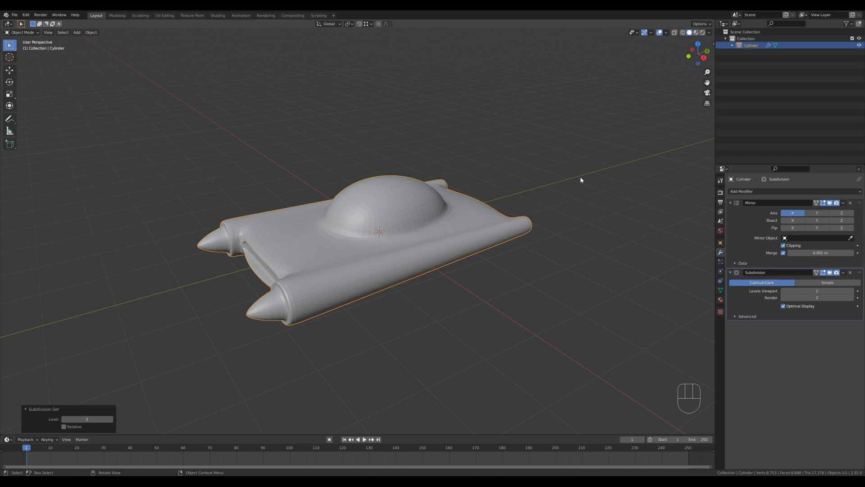
{"action": "middle_click_drag", "start_coordinate": [451, 228], "coordinate": [463, 279]}
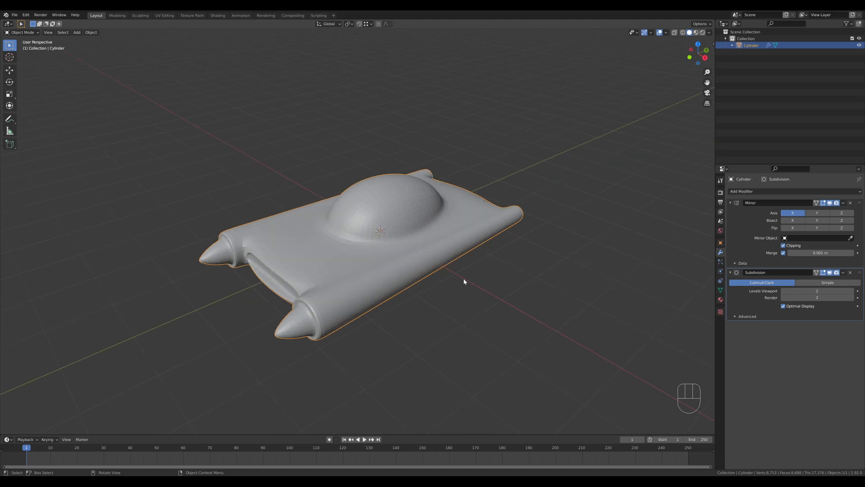
{"action": "right_click", "coordinate": [381, 238]}
{"action": "left_click", "coordinate": [381, 238]}
Step: Add a lengthwise loop cut where the plate meets the side cylinder and slide it close to the cylinder
{"action": "middle_click_drag", "start_coordinate": [331, 316], "coordinate": [401, 255]}
{"action": "key", "text": "Tab"}
{"action": "middle_click_drag", "start_coordinate": [476, 252], "coordinate": [451, 254]}
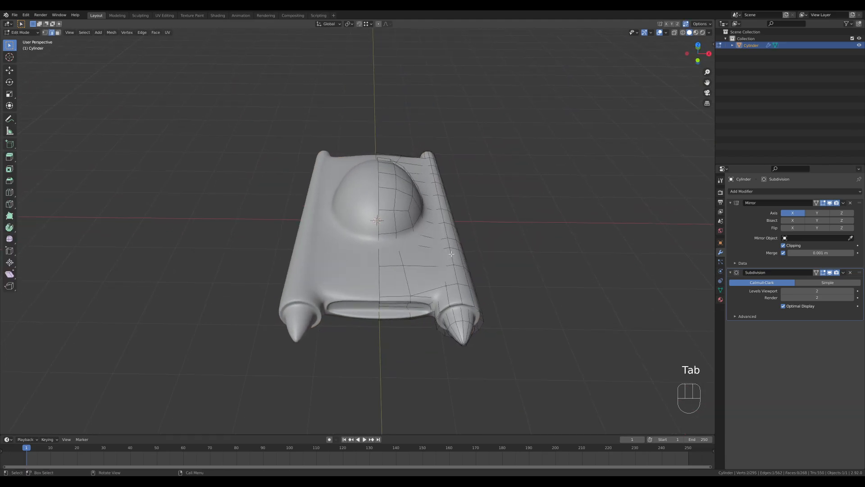
{"action": "key", "text": "ctrl+r"}
{"action": "left_click", "coordinate": [435, 291]}
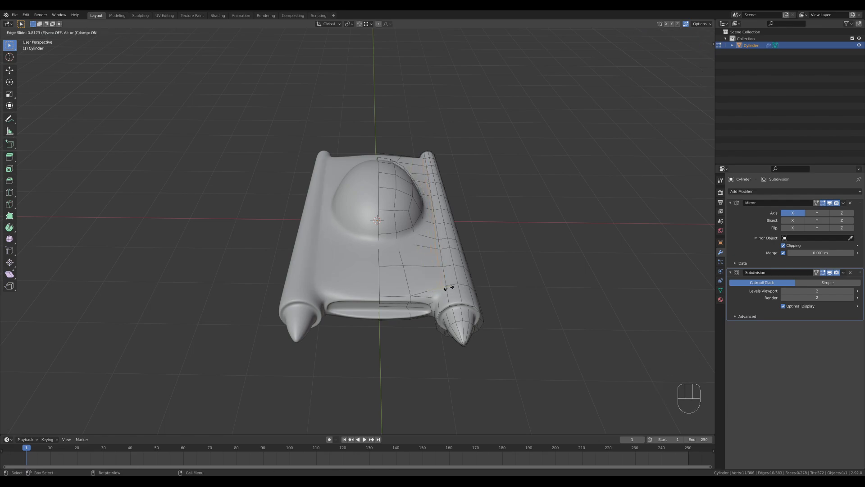
{"action": "key", "text": "e"}
{"action": "left_click", "coordinate": [450, 287]}
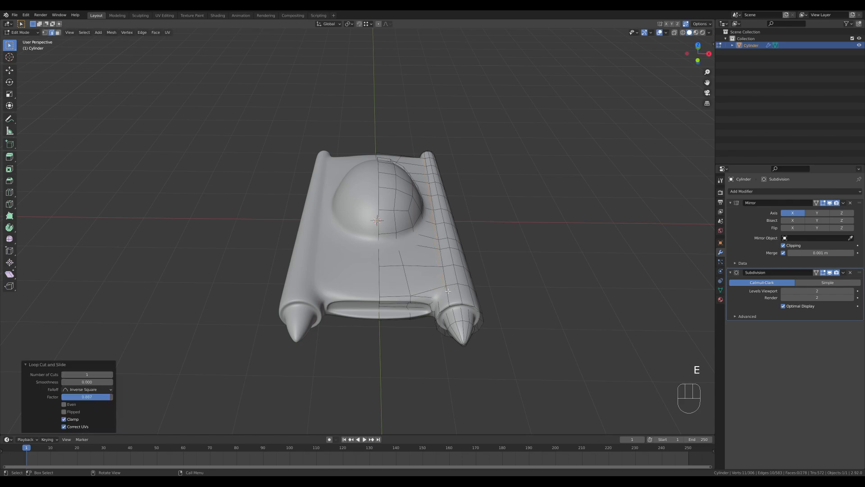
{"action": "key", "text": "Tab"}
{"action": "middle_click_drag", "start_coordinate": [440, 235], "coordinate": [466, 228]}
{"action": "middle_click_drag", "start_coordinate": [457, 288], "coordinate": [453, 259]}
Step: Extrude the upper side-cylinder faces near the wide end inward about 0.075 m, followed by a second inward extrusion of about 0.03 m
{"action": "key", "text": "Tab"}
{"action": "key", "text": "3"}
{"action": "left_click", "coordinate": [308, 307]}
{"action": "left_click", "coordinate": [367, 297], "text": "ctrl+shift"}
{"action": "middle_click_drag", "start_coordinate": [367, 297], "coordinate": [423, 290]}
{"action": "scroll", "coordinate": [434, 302], "scroll_direction": "up", "scroll_amount": 4}
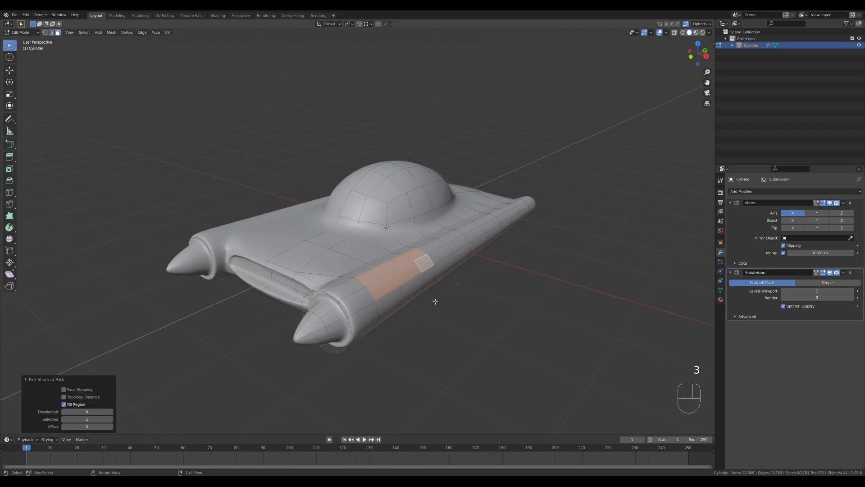
{"action": "key", "text": "e"}
{"action": "left_click", "coordinate": [491, 303]}
{"action": "key", "text": "e"}
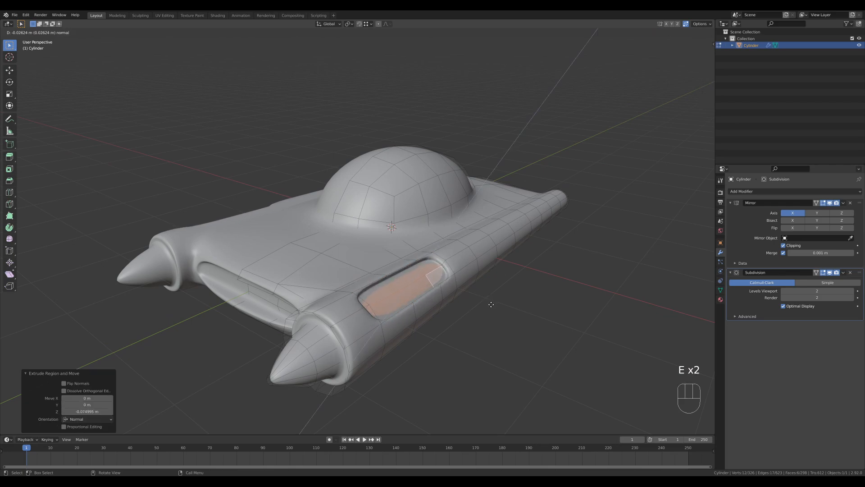
{"action": "left_click", "coordinate": [491, 305]}
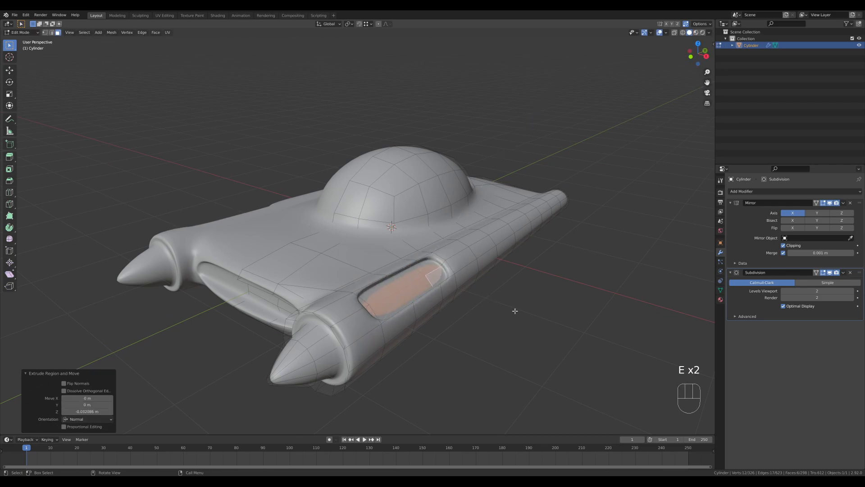
Step: Inset the recessed side-cylinder faces about 0.026 m, extrude them outward about 0.066 m and slightly again, and return to Object Mode
{"action": "key", "text": "i"}
{"action": "left_click", "coordinate": [513, 306]}
{"action": "key", "text": "e"}
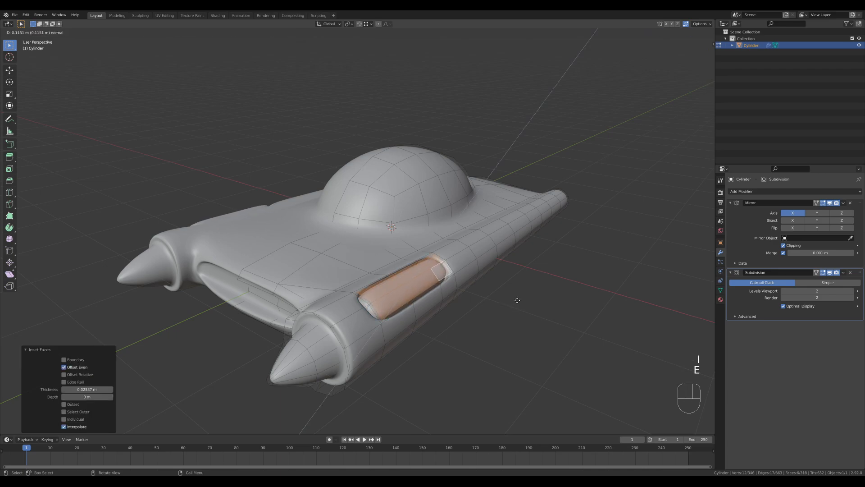
{"action": "left_click", "coordinate": [514, 302]}
{"action": "key", "text": "e"}
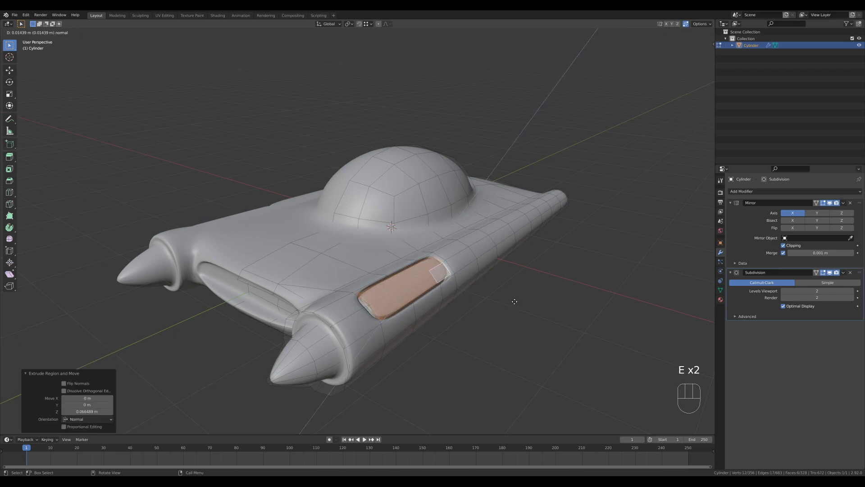
{"action": "left_click", "coordinate": [513, 302]}
{"action": "key", "text": "Tab"}
{"action": "scroll", "coordinate": [523, 305], "scroll_direction": "down", "scroll_amount": 3}
{"action": "left_click", "coordinate": [517, 291]}
{"action": "middle_click_drag", "start_coordinate": [517, 291], "coordinate": [437, 306]}
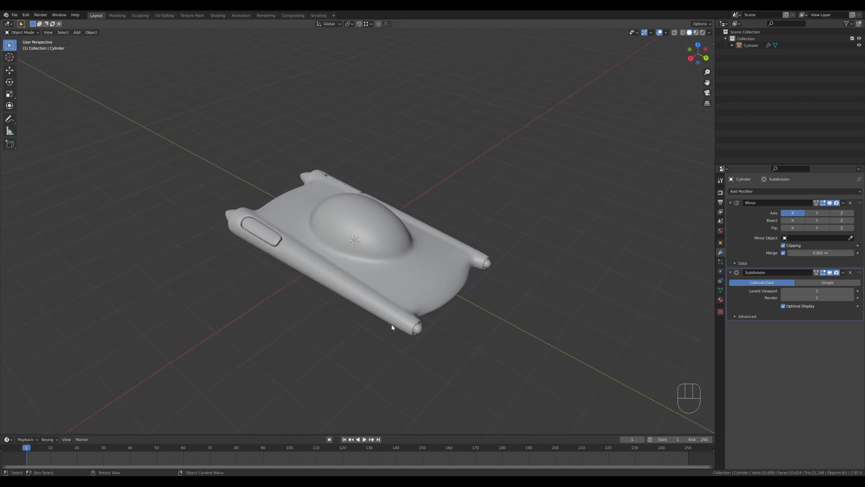
Step: Duplicate an edge on top of the side cylinder near the narrow end in place and separate it into its own object
{"action": "middle_click_drag", "start_coordinate": [392, 327], "coordinate": [398, 309]}
{"action": "key", "text": "Tab"}
{"action": "scroll", "coordinate": [451, 324], "scroll_direction": "up", "scroll_amount": 3}
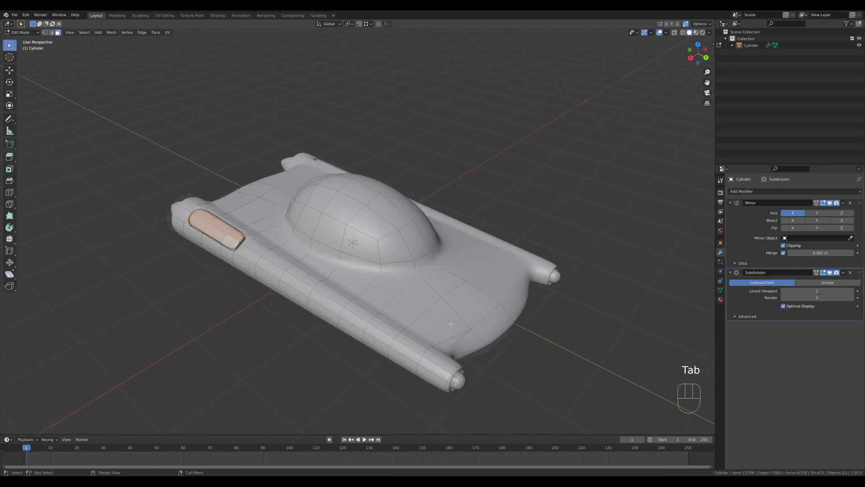
{"action": "middle_click_drag", "start_coordinate": [451, 324], "coordinate": [392, 283], "text": "shift"}
{"action": "key", "text": "2"}
{"action": "key", "text": "alt+a"}
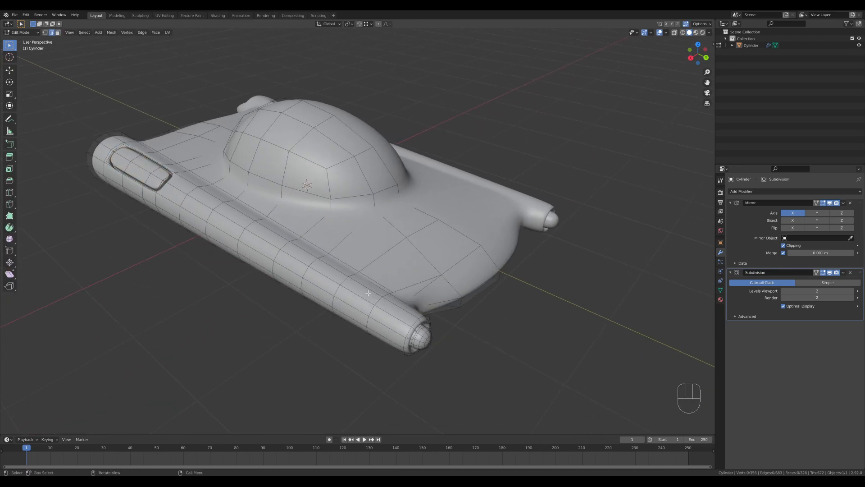
{"action": "key", "text": "shift+d"}
{"action": "right_click", "coordinate": [470, 275]}
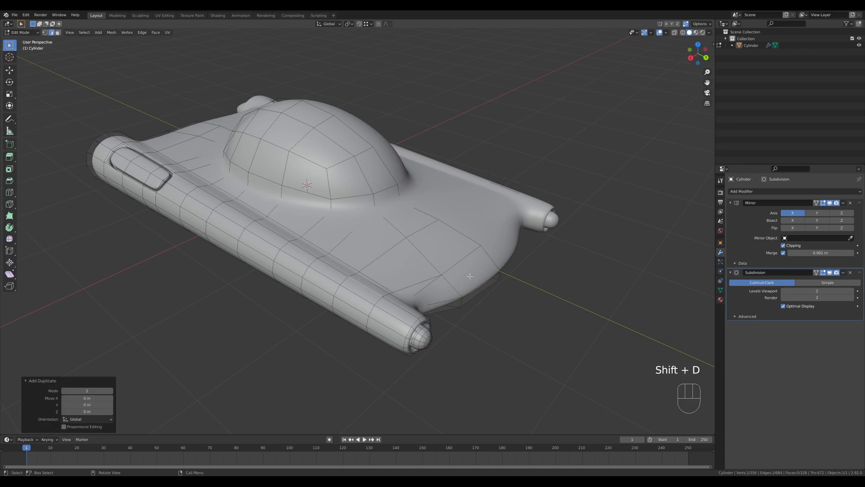
{"action": "key", "text": "p"}
{"action": "left_click", "coordinate": [470, 276]}
{"action": "key", "text": "Tab"}
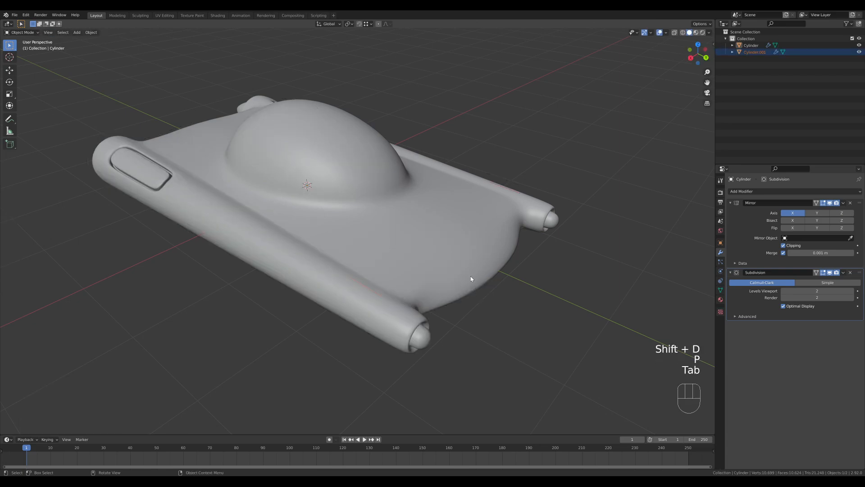
Step: Extrude the separated edge about 1.1 m upward and backward into a fin, and scale its top edge to about 0.43
{"action": "left_click", "coordinate": [355, 283]}
{"action": "key", "text": "Tab"}
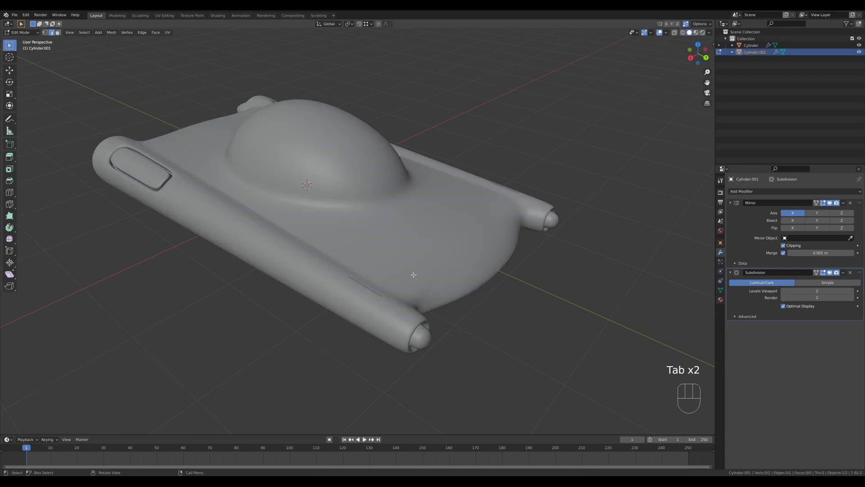
{"action": "key", "text": "a"}
{"action": "key", "text": "KP_3"}
{"action": "middle_click_drag", "start_coordinate": [454, 246], "coordinate": [412, 282], "text": "shift"}
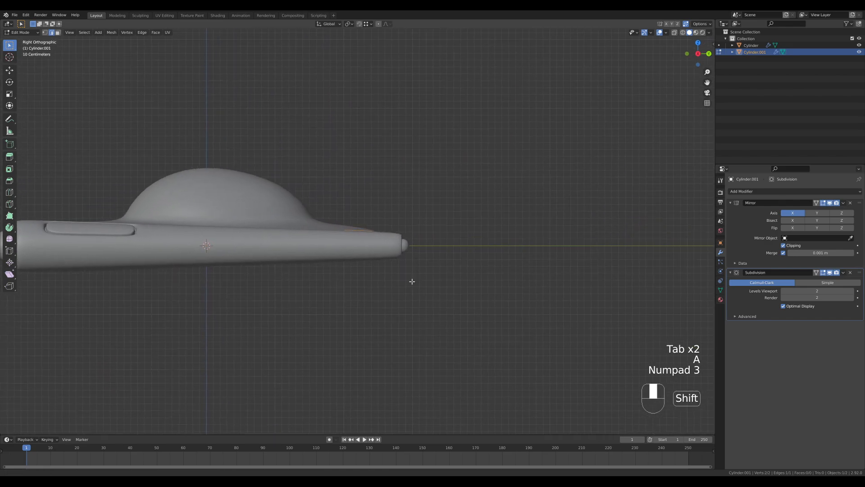
{"action": "key", "text": "e"}
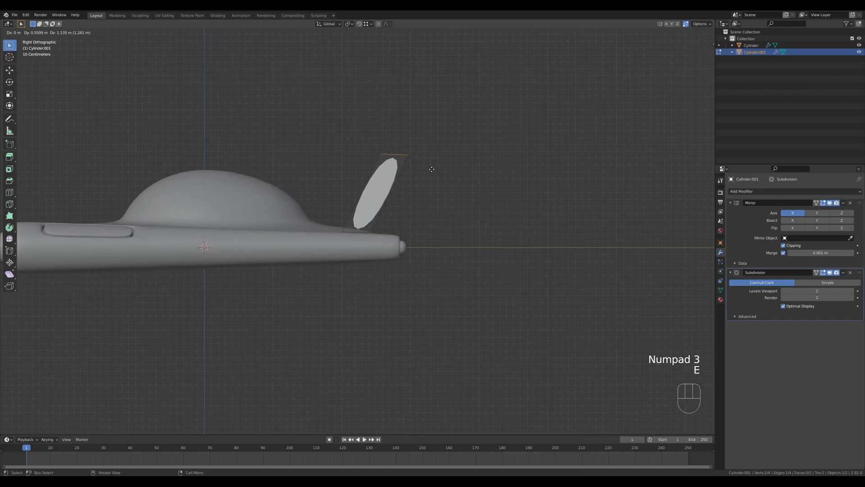
{"action": "left_click", "coordinate": [425, 172]}
{"action": "key", "text": "ctrl+z"}
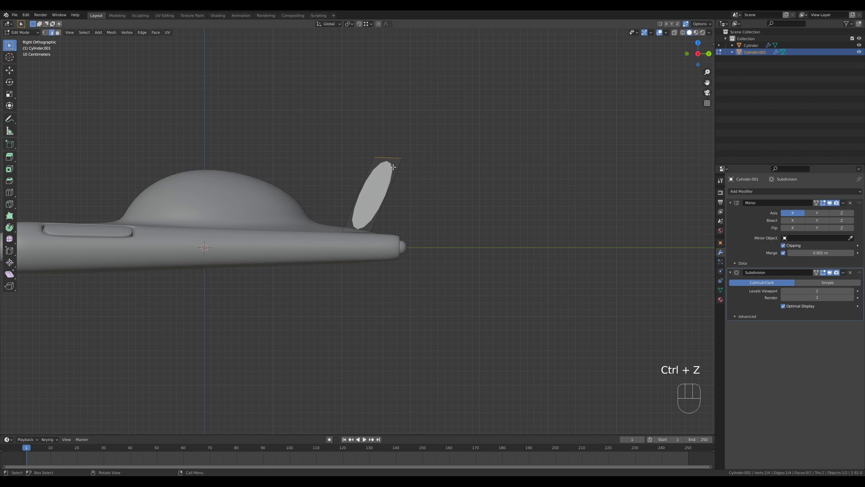
{"action": "key", "text": "s"}
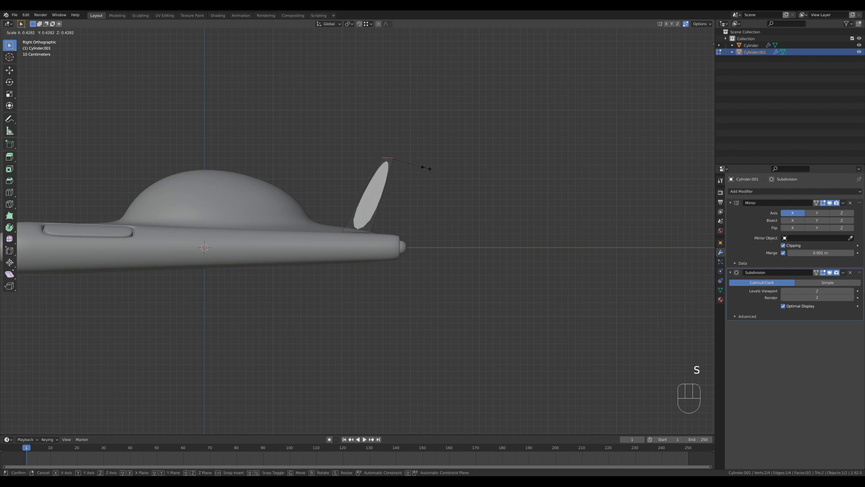
{"action": "left_click", "coordinate": [425, 167]}
Step: Scale the whole fin to about 1.39 along Y and lower it about 0.05 m along Z
{"action": "key", "text": "a"}
{"action": "key", "text": "s"}
{"action": "key", "text": "y"}
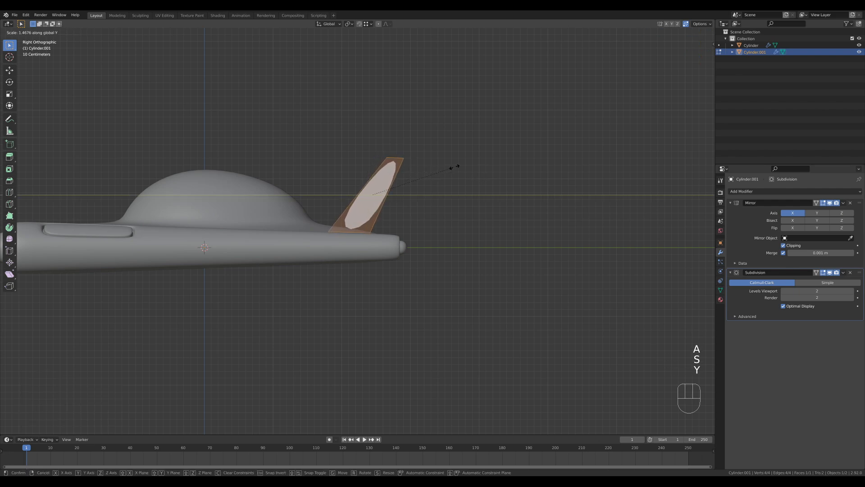
{"action": "left_click", "coordinate": [448, 166]}
{"action": "key", "text": "g"}
{"action": "key", "text": "y"}
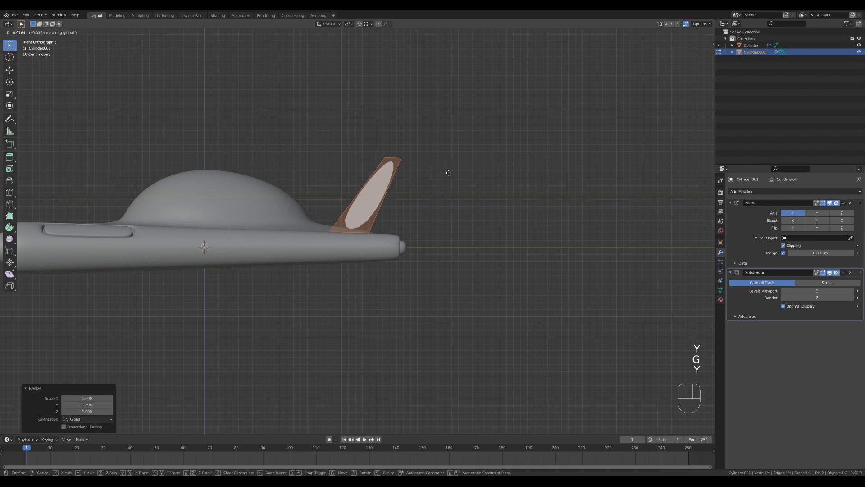
{"action": "key", "text": "x"}
{"action": "key", "text": "z"}
{"action": "left_click", "coordinate": [450, 172]}
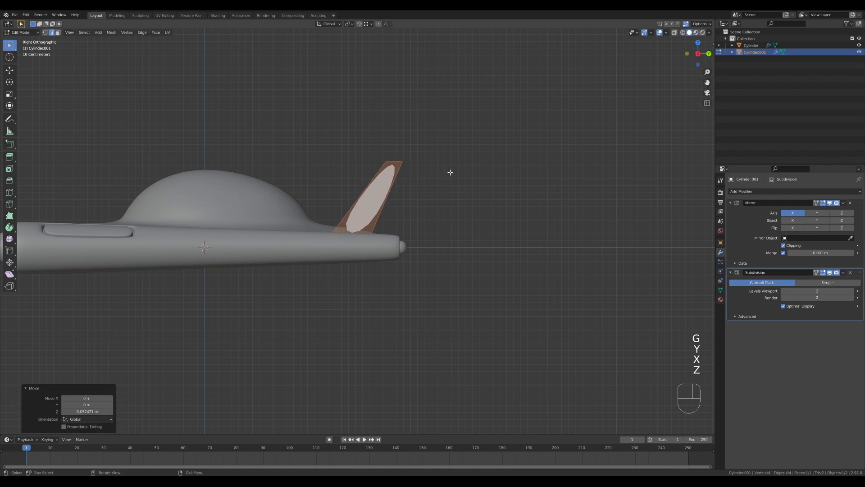
Step: Add two loop cuts across the fin, one slid close to its base and one close to its tip
{"action": "key", "text": "ctrl+r"}
{"action": "left_click", "coordinate": [374, 232]}
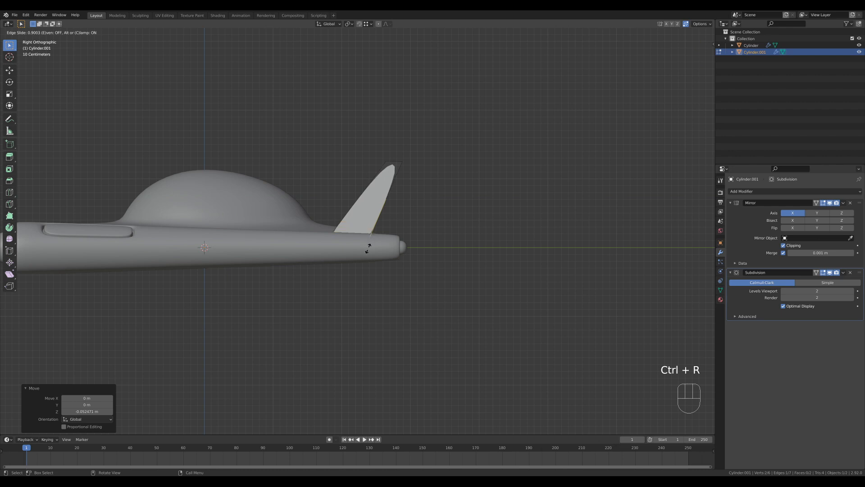
{"action": "left_click", "coordinate": [366, 245]}
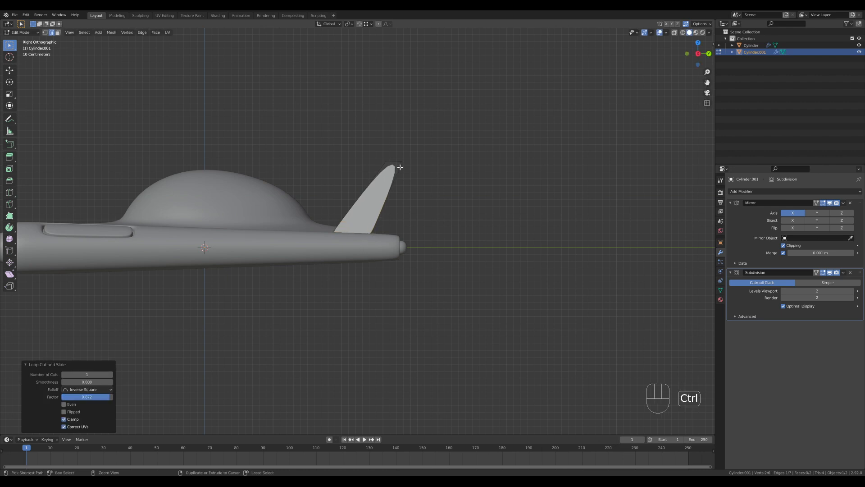
{"action": "key", "text": "ctrl+r"}
{"action": "left_click", "coordinate": [388, 180]}
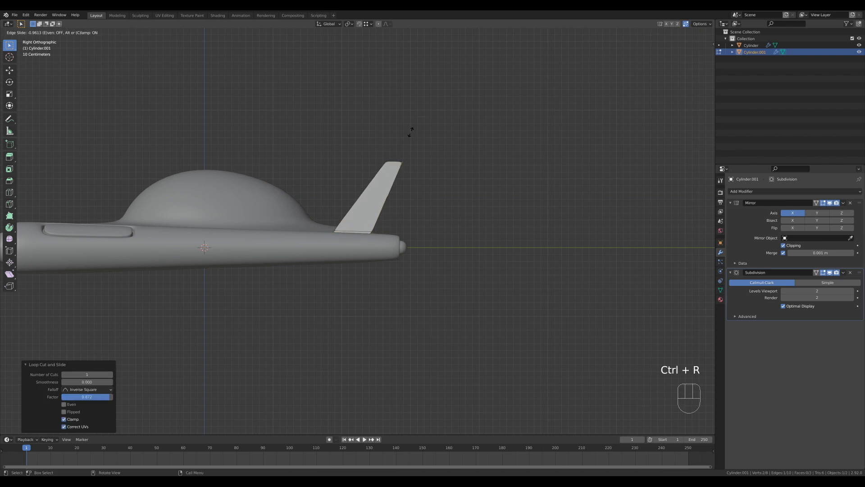
{"action": "left_click", "coordinate": [411, 131]}
Step: Extrude all faces of the fin about 0.08 m to give it thickness
{"action": "middle_click_drag", "start_coordinate": [411, 133], "coordinate": [464, 206]}
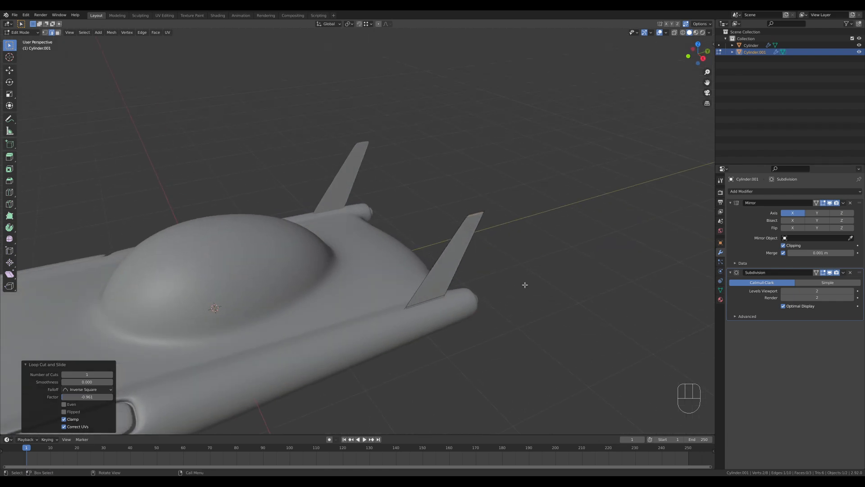
{"action": "key", "text": "a"}
{"action": "key", "text": "e"}
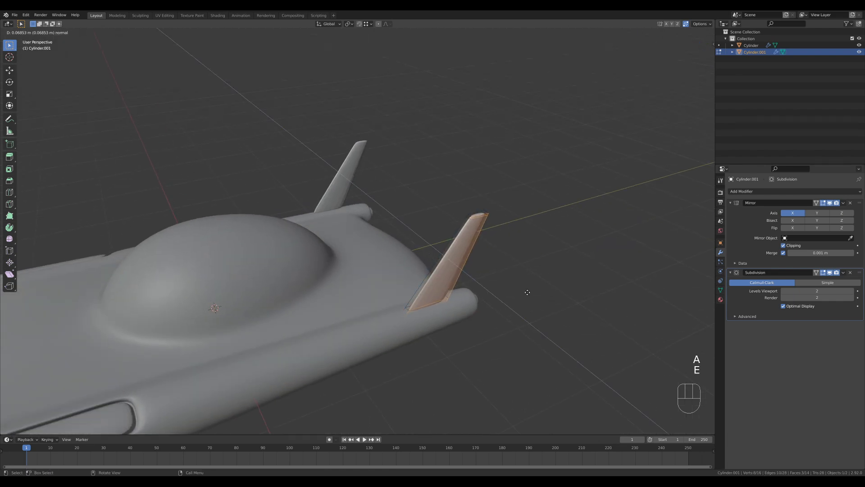
{"action": "left_click", "coordinate": [529, 292]}
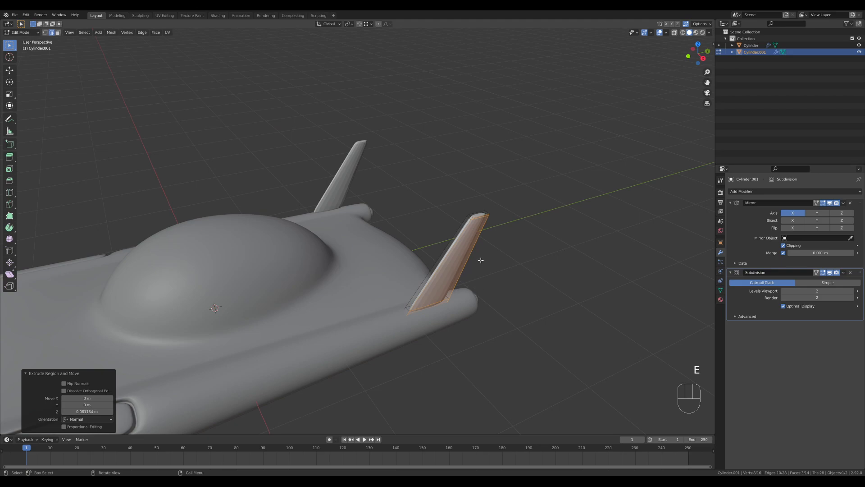
Step: Duplicate the fin's tip face in place and separate it into its own object
{"action": "key", "text": "3"}
{"action": "left_click", "coordinate": [478, 215]}
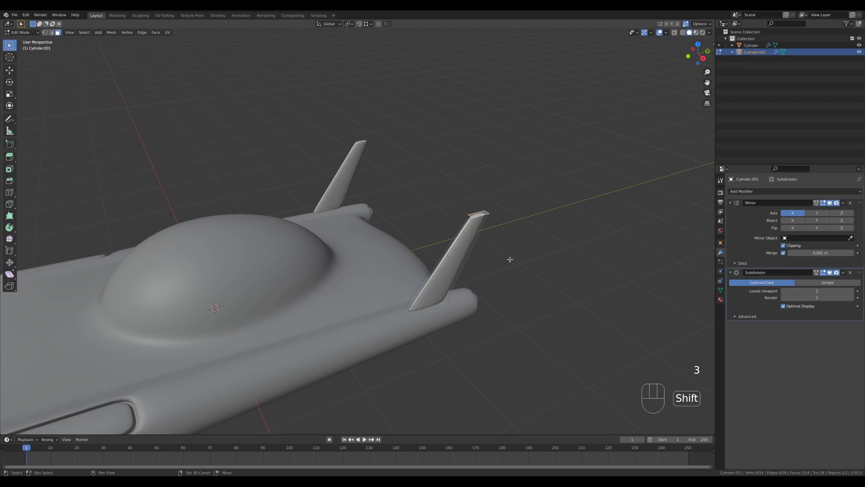
{"action": "key", "text": "shift+d"}
{"action": "right_click", "coordinate": [518, 218]}
{"action": "key", "text": "p"}
{"action": "left_click", "coordinate": [519, 220]}
{"action": "key", "text": "Tab"}
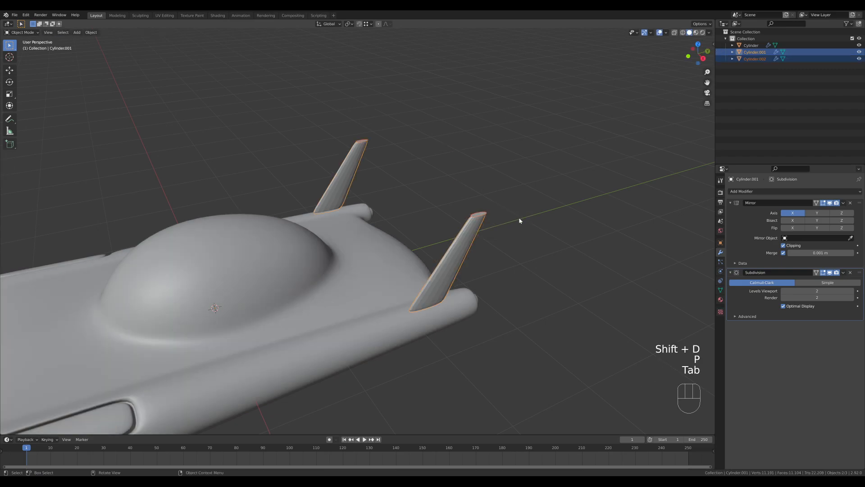
Step: Move the inner vertices of the separated tip face to the mirror centerline in top view, bridging the two fins
{"action": "left_click", "coordinate": [487, 213]}
{"action": "key", "text": "Tab"}
{"action": "key", "text": "a"}
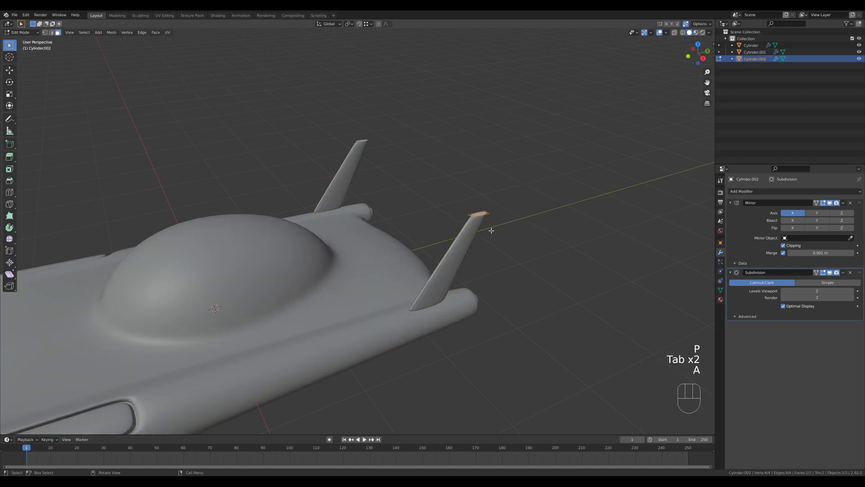
{"action": "key", "text": "1"}
{"action": "left_click", "coordinate": [482, 210]}
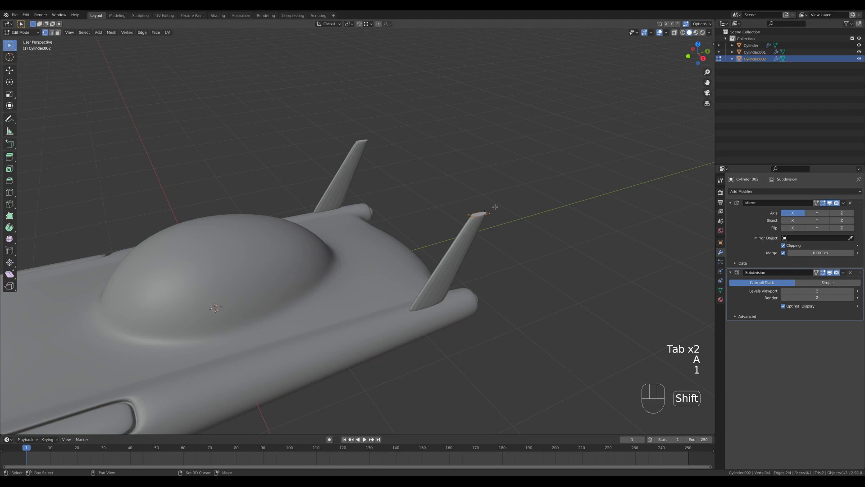
{"action": "left_click", "coordinate": [470, 213], "text": "shift"}
{"action": "key", "text": "KP_7"}
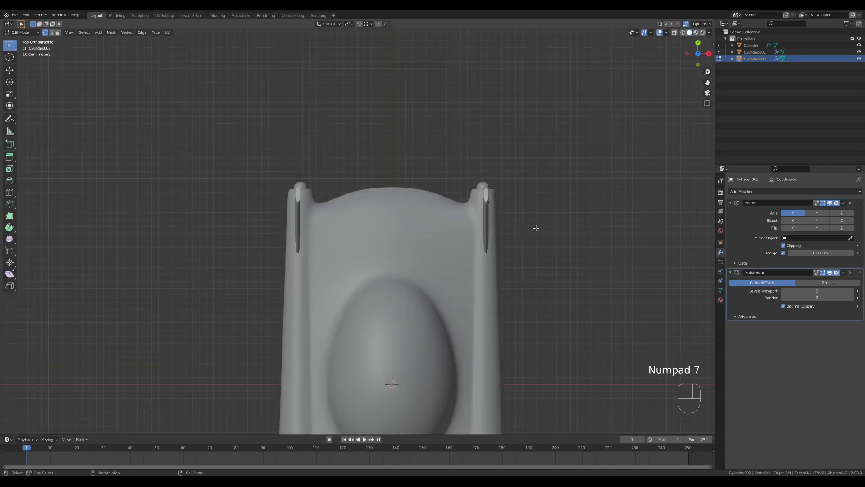
{"action": "key", "text": "g"}
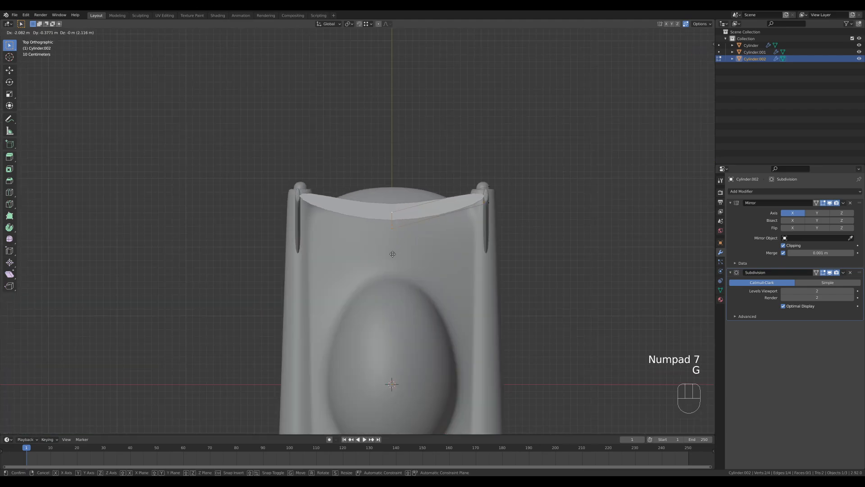
{"action": "left_click", "coordinate": [392, 248]}
Step: Move the bridge's front center vertex about -0.39 m along Y to form a pointed wing
{"action": "key", "text": "g"}
{"action": "key", "text": "y"}
{"action": "left_click", "coordinate": [396, 246]}
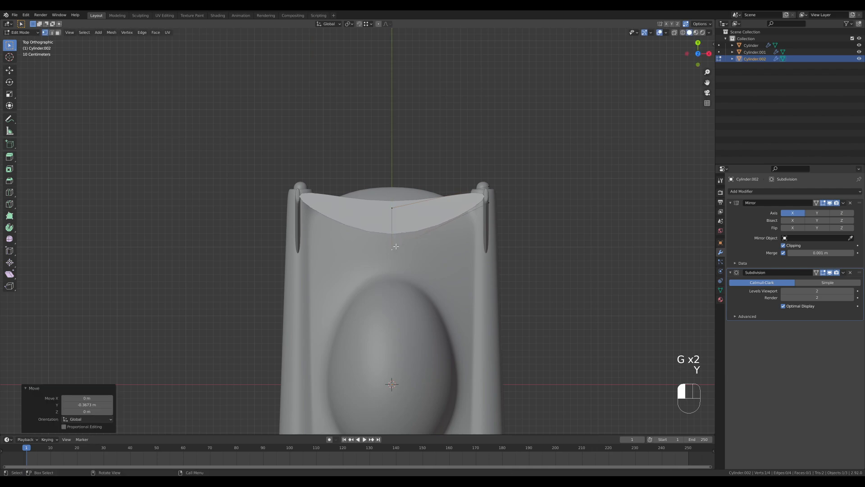
Step: Add two loop cuts across the wing half, one close to the centerline and one near its outer tip
{"action": "key", "text": "ctrl+r"}
{"action": "left_click", "coordinate": [395, 246]}
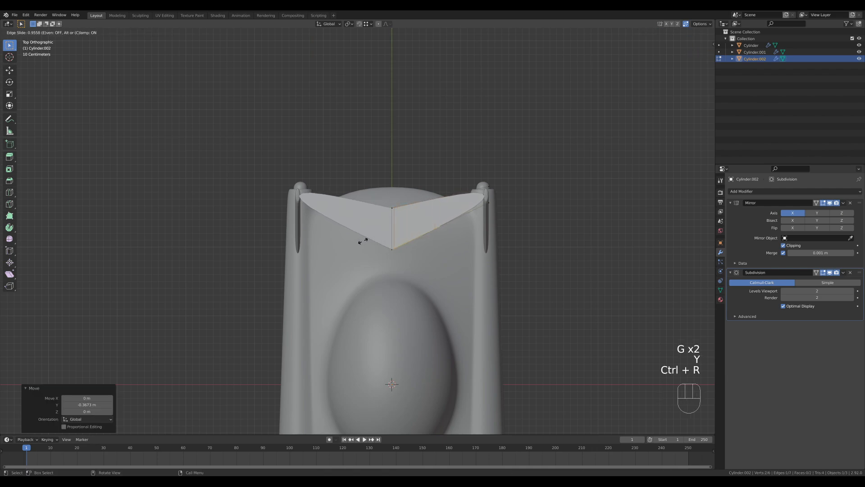
{"action": "left_click", "coordinate": [364, 241]}
{"action": "key", "text": "ctrl+r"}
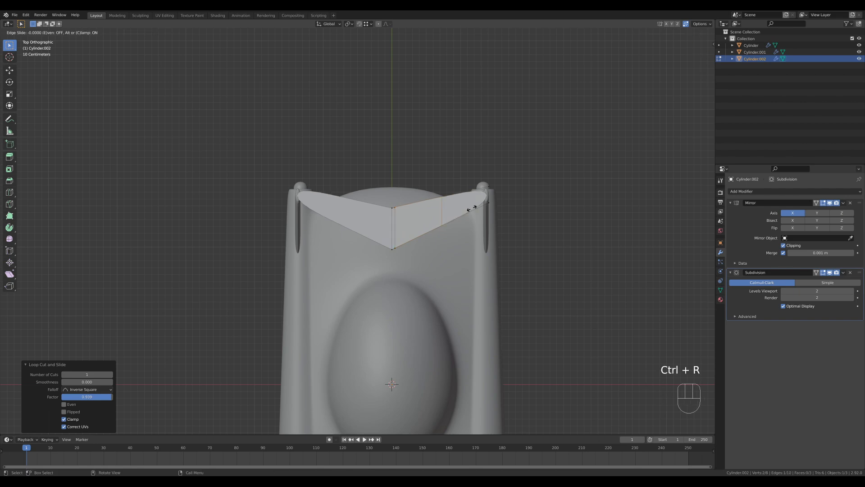
{"action": "right_click", "coordinate": [515, 193]}
Step: Move the wing's tip vertices outward past the fin, about 0.4 m along X and 0.12 m along Y
{"action": "left_click", "coordinate": [505, 205], "text": "shift"}
{"action": "key", "text": "g"}
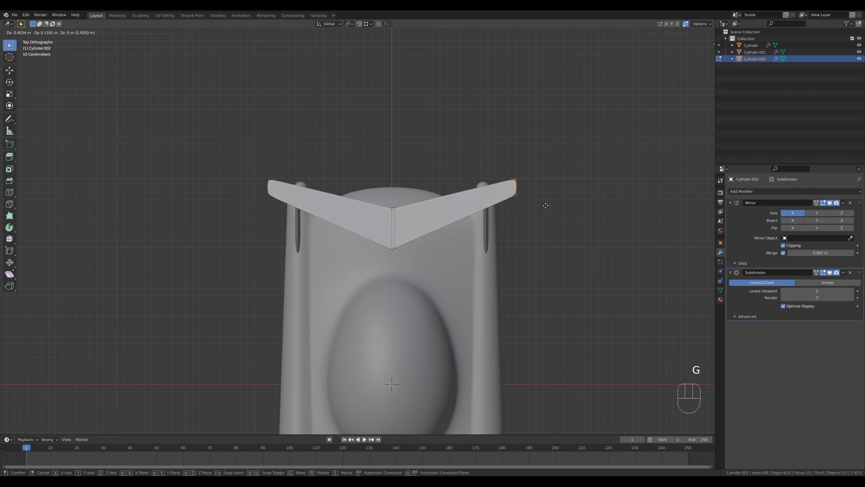
{"action": "left_click", "coordinate": [543, 202]}
Step: Scale the whole wing about 1.4 times along Y and shift it very slightly along Y
{"action": "key", "text": "a"}
{"action": "key", "text": "s"}
{"action": "key", "text": "y"}
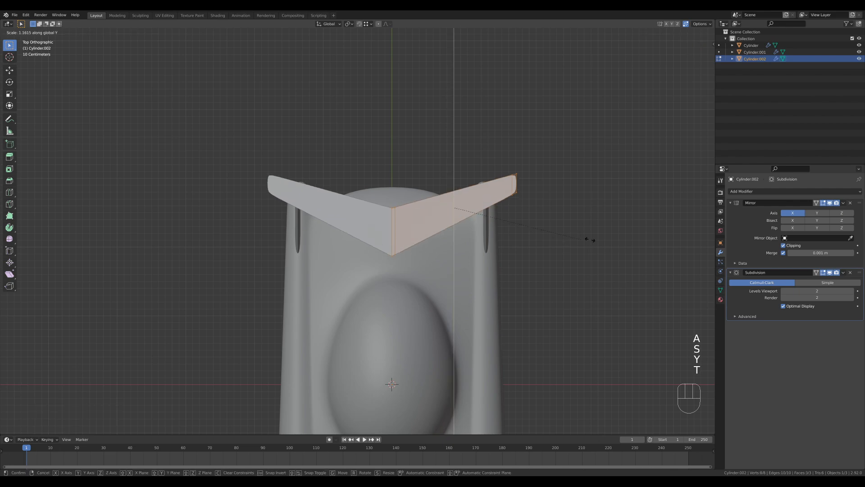
{"action": "left_click", "coordinate": [613, 234]}
{"action": "key", "text": "g"}
{"action": "key", "text": "y"}
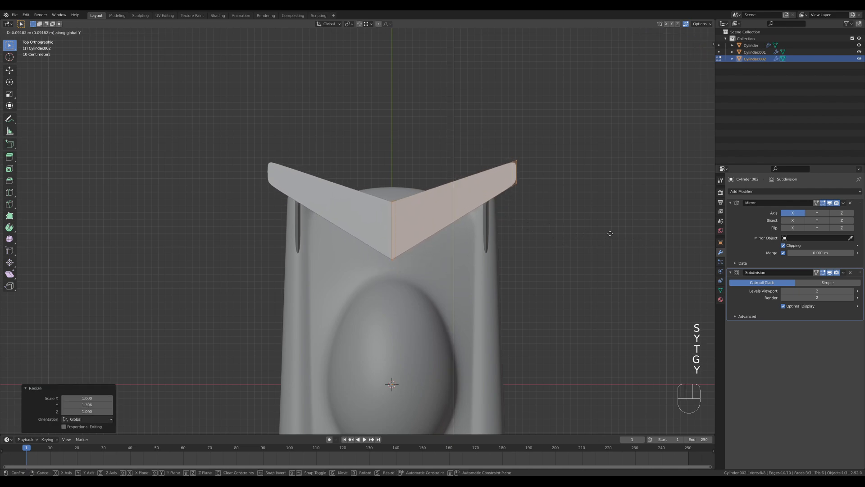
{"action": "left_click", "coordinate": [608, 238]}
Step: Extrude all the wing faces about 0.064 m to give the wing thickness
{"action": "middle_click_drag", "start_coordinate": [609, 237], "coordinate": [433, 162]}
{"action": "scroll", "coordinate": [572, 202], "scroll_direction": "down", "scroll_amount": 5}
{"action": "scroll", "coordinate": [527, 217], "scroll_direction": "up", "scroll_amount": 6}
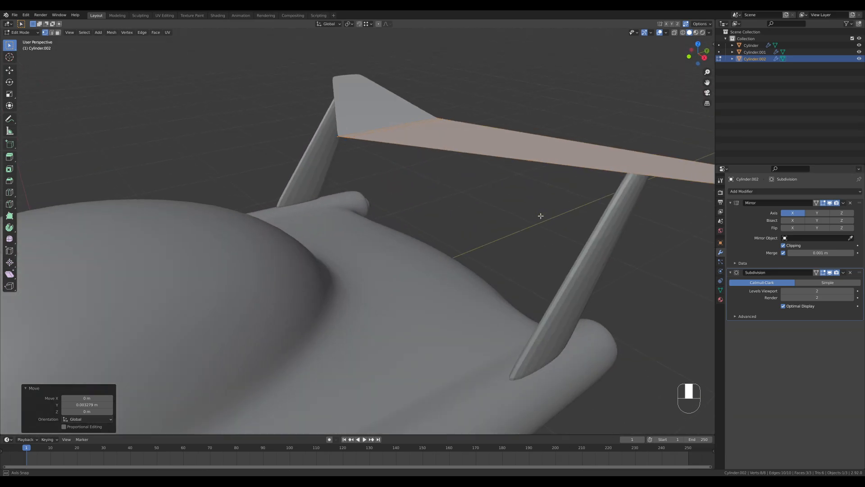
{"action": "middle_click_drag", "start_coordinate": [540, 217], "coordinate": [547, 239]}
{"action": "key", "text": "e"}
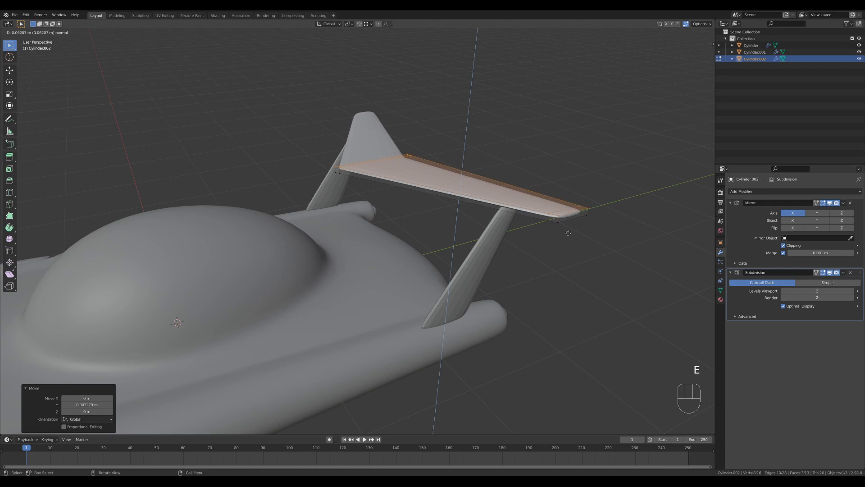
{"action": "left_click", "coordinate": [568, 233]}
{"action": "middle_click_drag", "start_coordinate": [566, 231], "coordinate": [539, 230]}
{"action": "scroll", "coordinate": [551, 222], "scroll_direction": "up", "scroll_amount": 3}
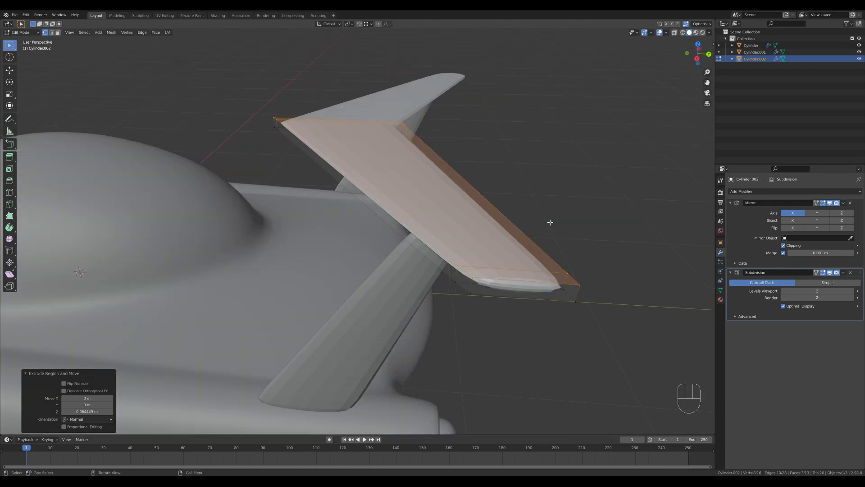
Step: Add a loop cut along the wing's span and raise its top center edge about 0.17 m along Z
{"action": "key", "text": "KP_3"}
{"action": "middle_click_drag", "start_coordinate": [449, 101], "coordinate": [412, 150]}
{"action": "key", "text": "ctrl+r"}
{"action": "left_click", "coordinate": [367, 193]}
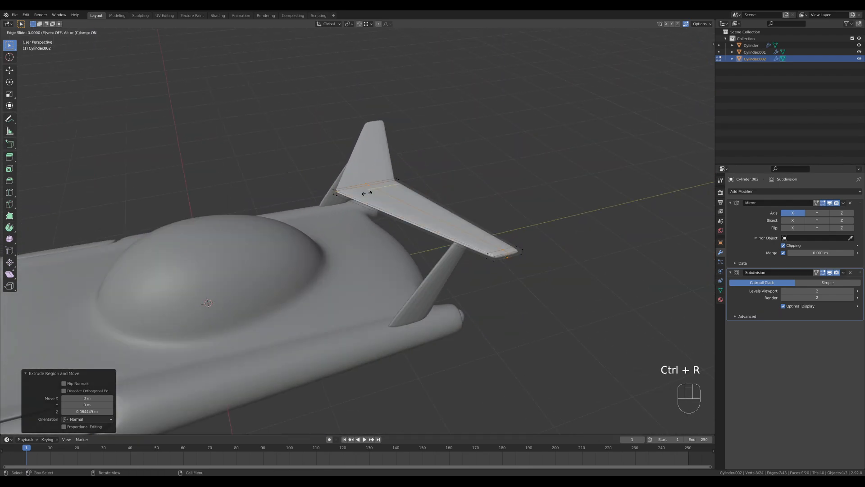
{"action": "left_click", "coordinate": [376, 193]}
{"action": "key", "text": "g"}
{"action": "key", "text": "z"}
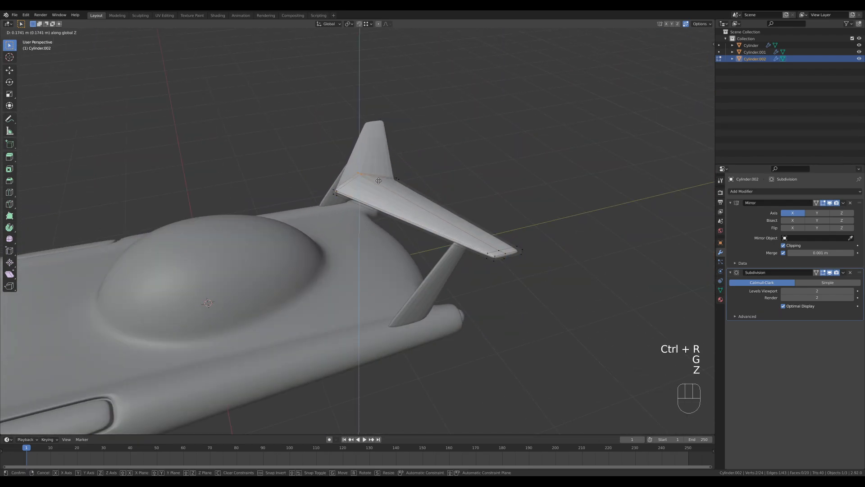
{"action": "left_click", "coordinate": [378, 181]}
Step: Apply smooth shading to the rear wing and to the tail fins in Object Mode
{"action": "key", "text": "Tab"}
{"action": "scroll", "coordinate": [406, 209], "scroll_direction": "down", "scroll_amount": 3}
{"action": "middle_click_drag", "start_coordinate": [406, 209], "coordinate": [369, 201]}
{"action": "right_click", "coordinate": [368, 202]}
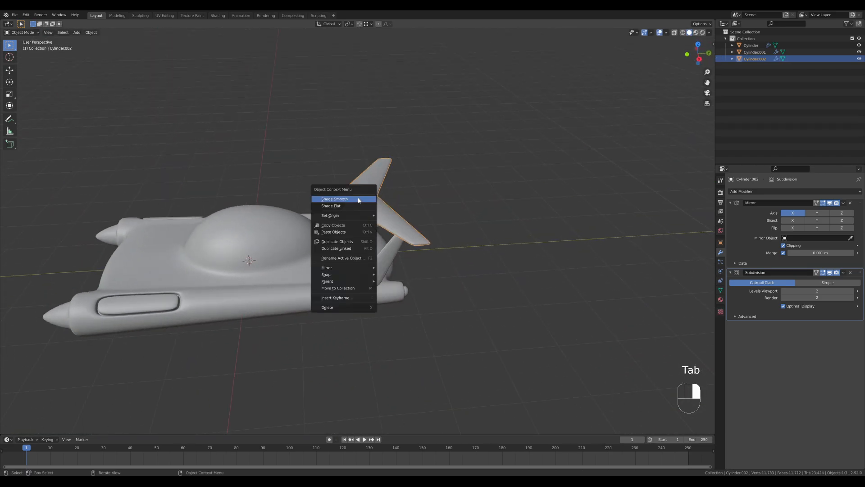
{"action": "left_click", "coordinate": [388, 256]}
{"action": "right_click", "coordinate": [388, 257]}
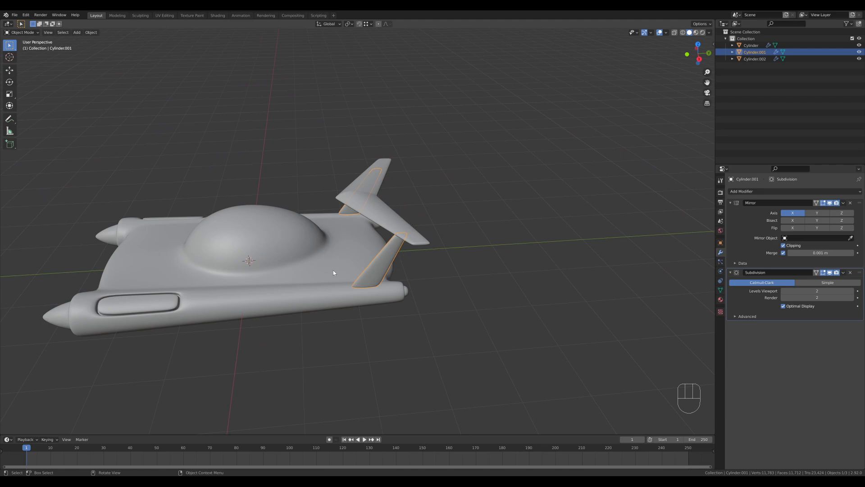
{"action": "mouse_move", "coordinate": [333, 270]}
{"action": "middle_mouse_down"}
{"action": "mouse_move", "coordinate": [280, 244]}
{"action": "mouse_move", "coordinate": [321, 260]}
{"action": "middle_mouse_up"}
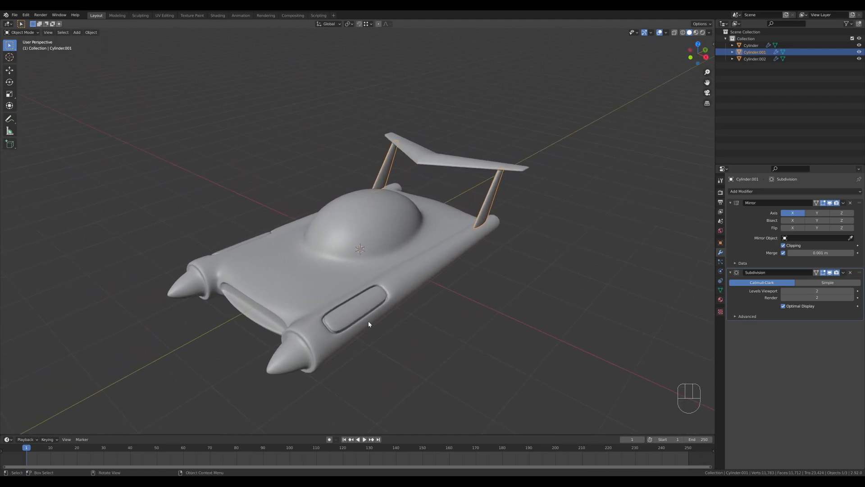
Step: Add a loop cut on the body around the front engine's nose cone inside the cowl, slid to about 0.77
{"action": "middle_click_drag", "start_coordinate": [369, 324], "coordinate": [421, 282], "text": "shift"}
{"action": "left_click", "coordinate": [363, 349]}
{"action": "key", "text": "Tab"}
{"action": "scroll", "coordinate": [364, 350], "scroll_direction": "up", "scroll_amount": 4}
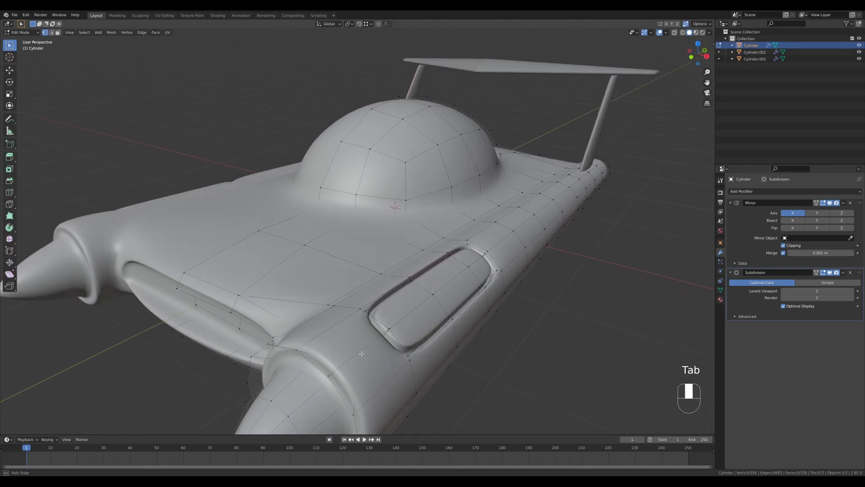
{"action": "key", "text": "ctrl+r"}
{"action": "left_click", "coordinate": [348, 362]}
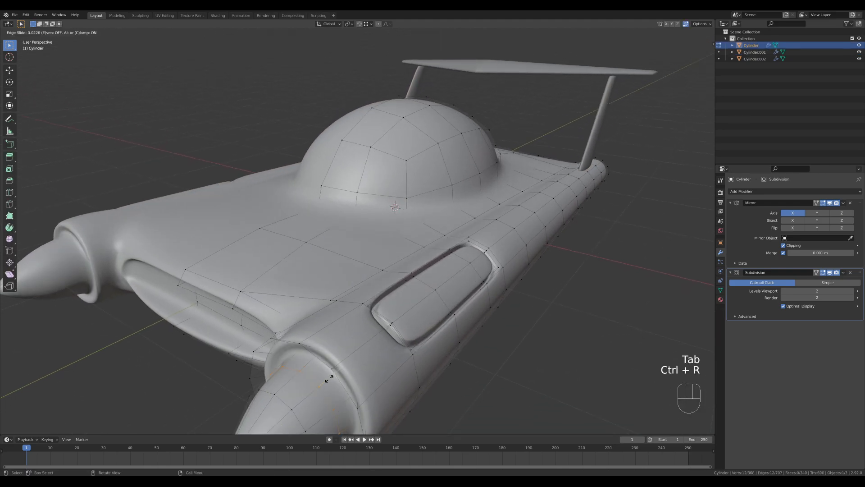
{"action": "left_click", "coordinate": [347, 363]}
{"action": "middle_click_drag", "start_coordinate": [392, 363], "coordinate": [399, 293], "text": "shift"}
{"action": "key", "text": "ctrl+r"}
{"action": "left_click", "coordinate": [376, 241]}
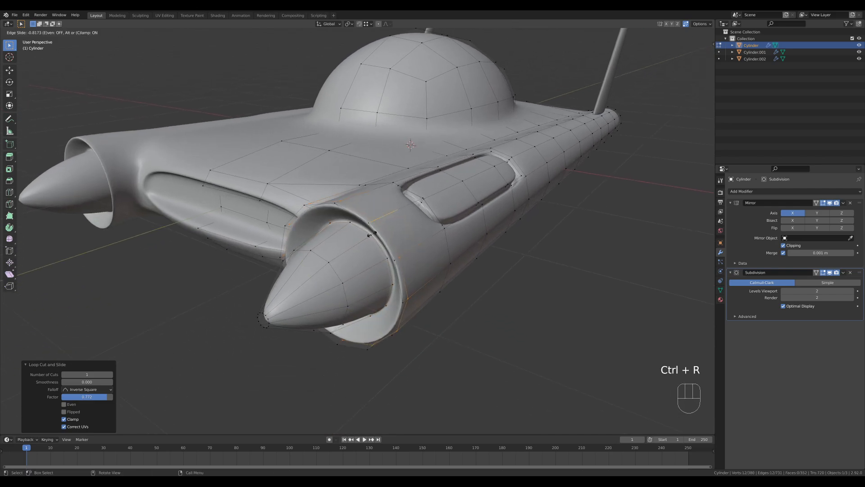
{"action": "key", "text": "Escape"}
Step: Add a loop cut around the rear thruster opening with a slide factor of about -0.23
{"action": "middle_click_drag", "start_coordinate": [369, 234], "coordinate": [267, 259]}
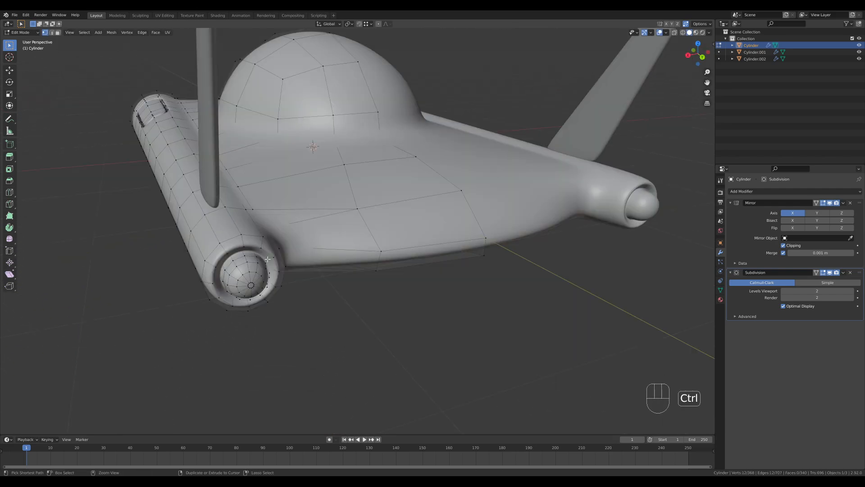
{"action": "key", "text": "ctrl+r"}
{"action": "left_click", "coordinate": [267, 259]}
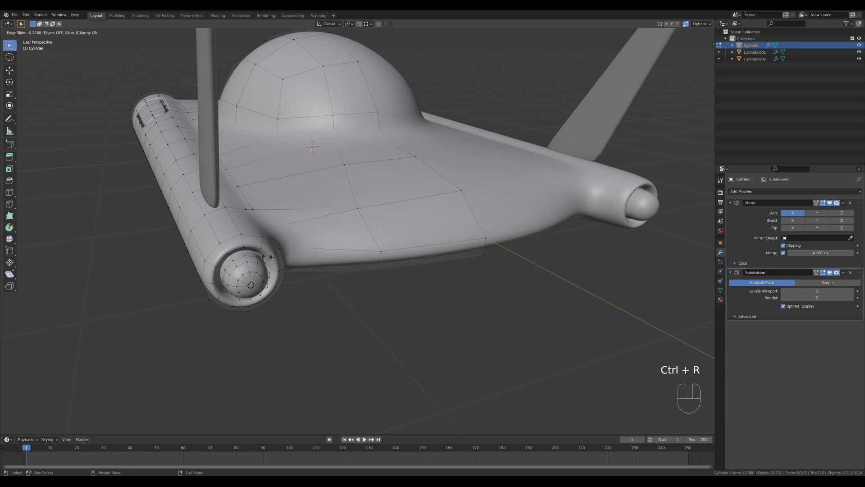
{"action": "left_click", "coordinate": [266, 256]}
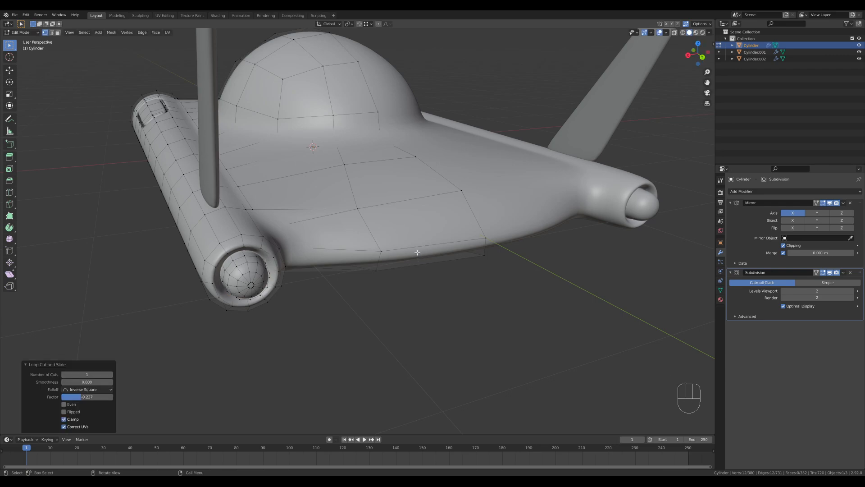
Step: Add a loop cut along the hull's rear lower edge, slid about -0.19, and return to Object Mode
{"action": "key", "text": "ctrl+r"}
{"action": "left_click", "coordinate": [379, 265]}
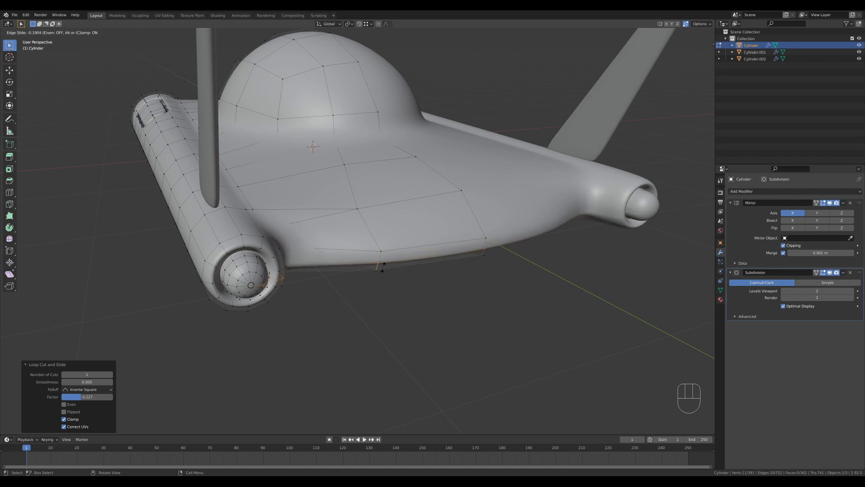
{"action": "left_click", "coordinate": [383, 267]}
{"action": "key", "text": "Tab"}
{"action": "middle_click_drag", "start_coordinate": [358, 309], "coordinate": [539, 265]}
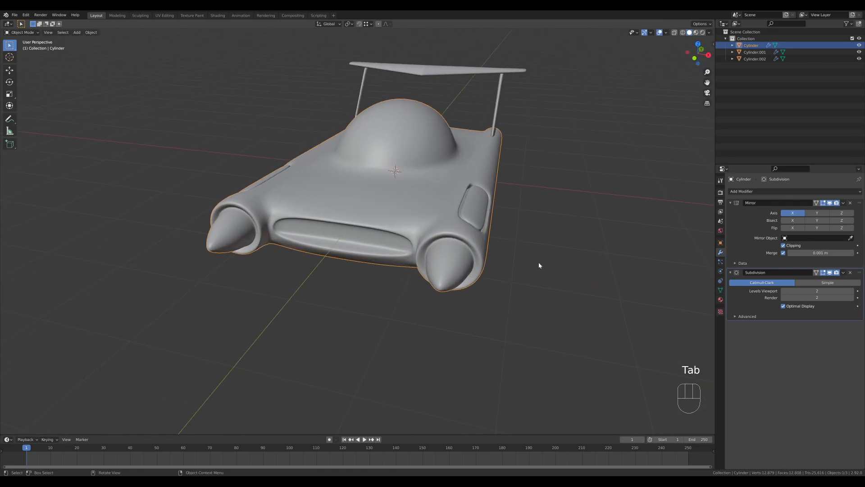
{"action": "middle_click_drag", "start_coordinate": [552, 185], "coordinate": [329, 239]}
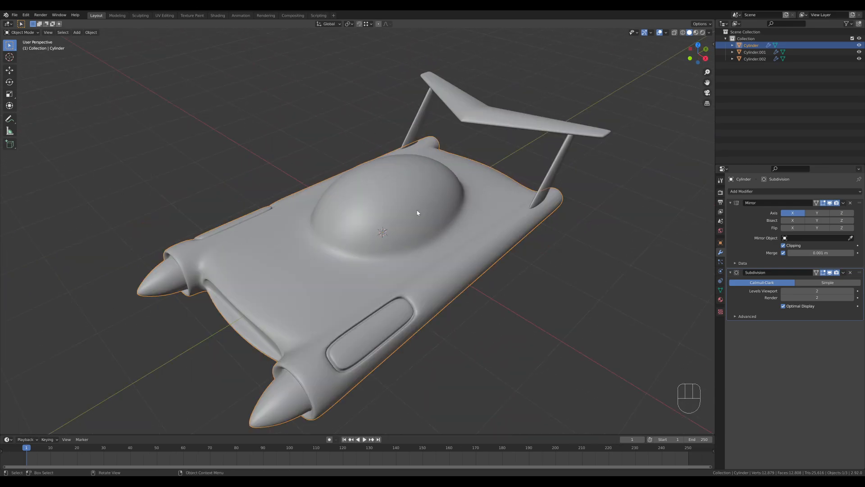
Step: Select all faces of the cockpit dome on the body and separate them into their own object
{"action": "key", "text": "Tab"}
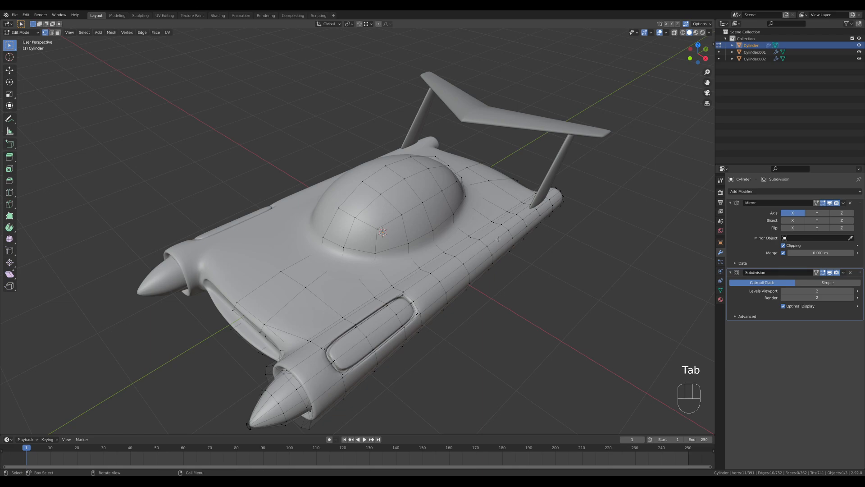
{"action": "middle_click_drag", "start_coordinate": [497, 238], "coordinate": [428, 220]}
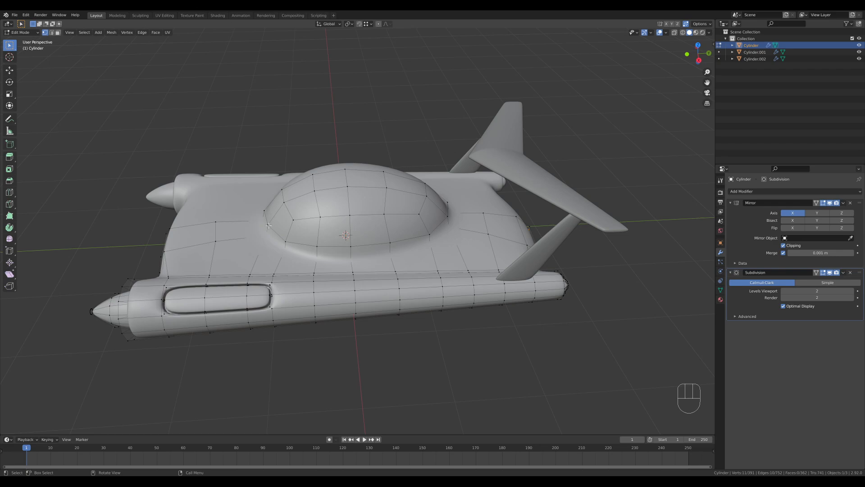
{"action": "key", "text": "3"}
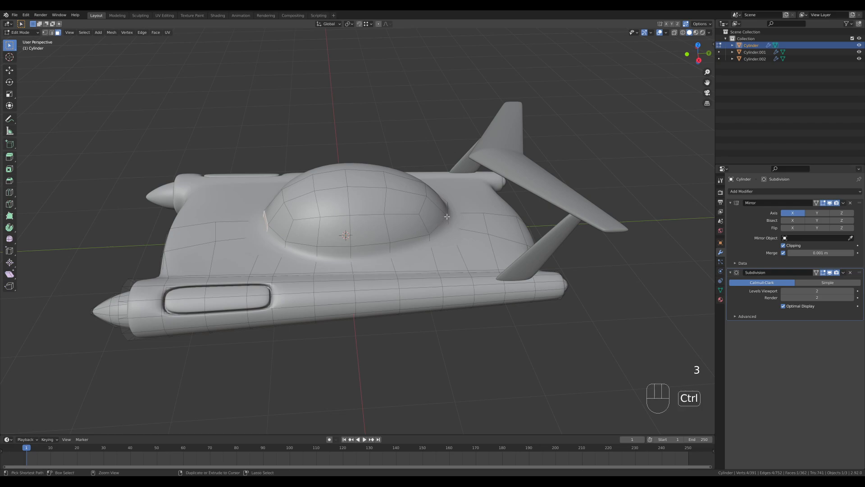
{"action": "left_click", "coordinate": [447, 216], "text": "ctrl+shift"}
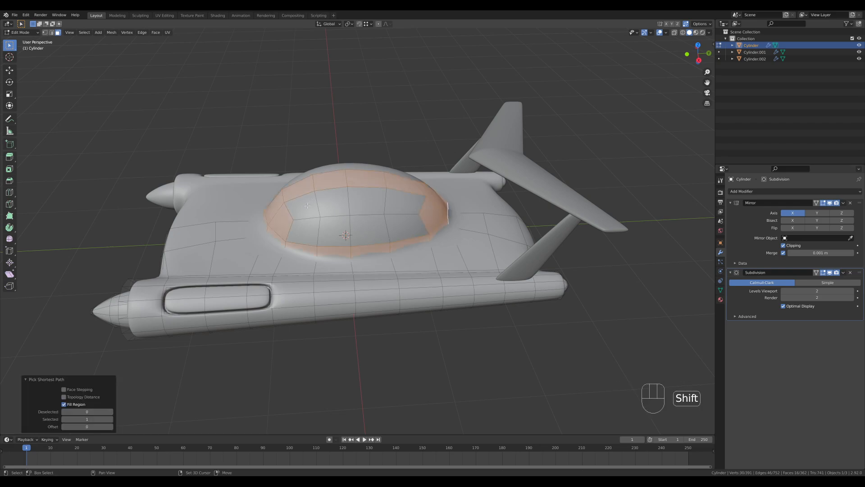
{"action": "left_click", "coordinate": [425, 223], "text": "shift"}
{"action": "middle_click_drag", "start_coordinate": [425, 223], "coordinate": [446, 260]}
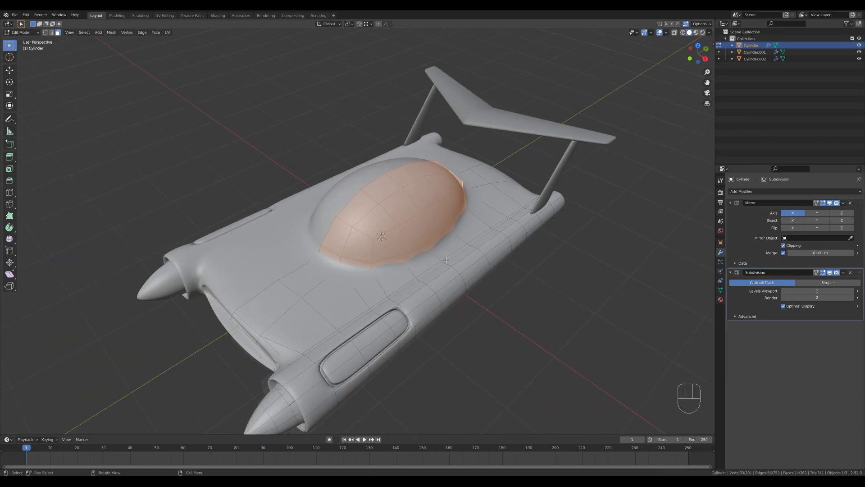
{"action": "key", "text": "p"}
{"action": "left_click", "coordinate": [451, 258]}
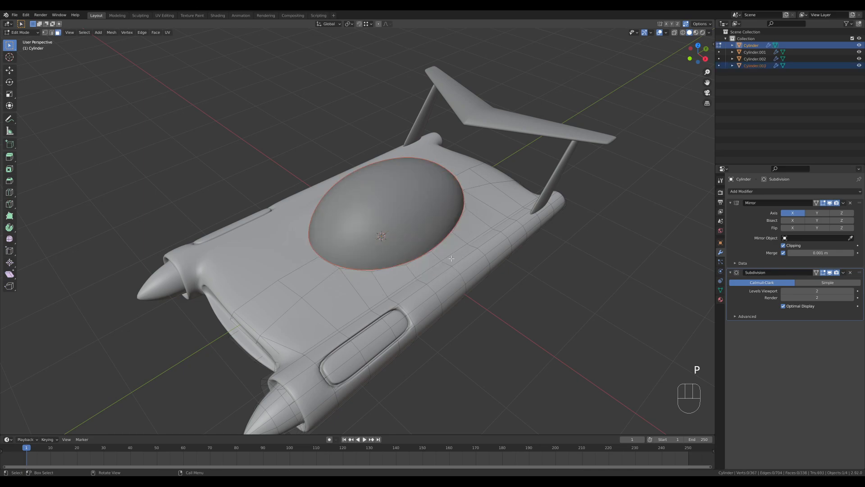
Step: Switch to edge selection on the body and hide the separated cockpit dome in Object Mode
{"action": "key", "text": "Tab"}
{"action": "left_click", "coordinate": [416, 215]}
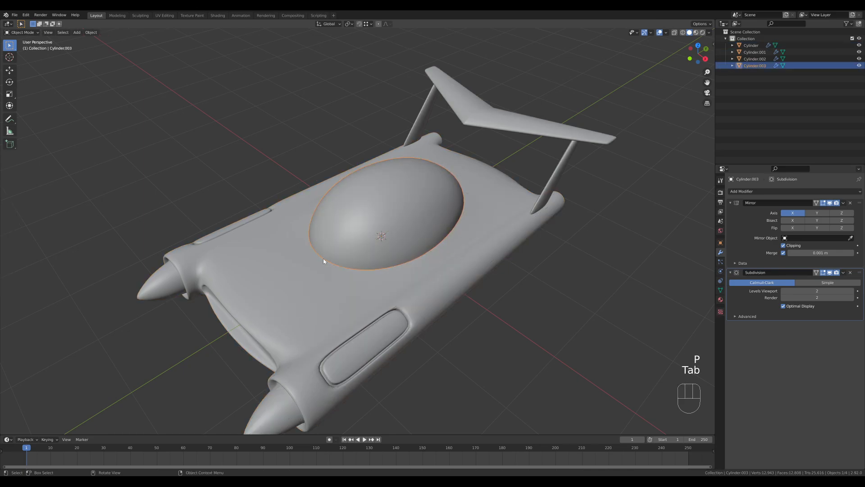
{"action": "left_click", "coordinate": [548, 320]}
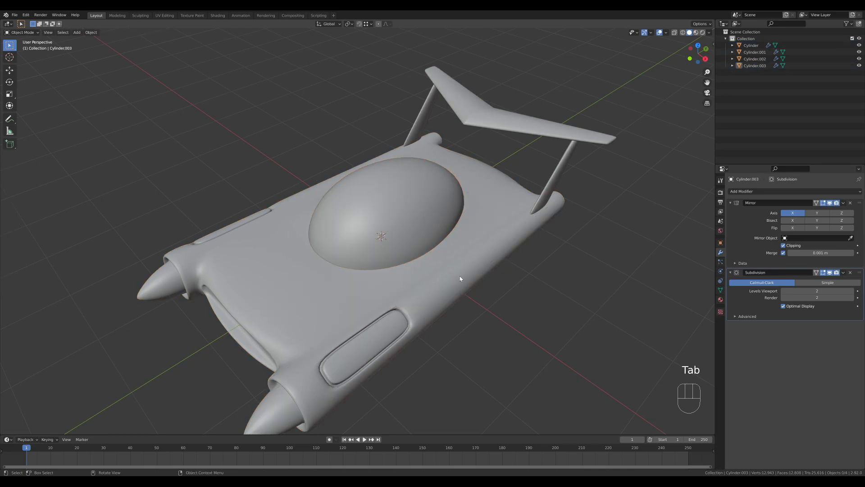
{"action": "left_click", "coordinate": [407, 266]}
{"action": "key", "text": "Tab"}
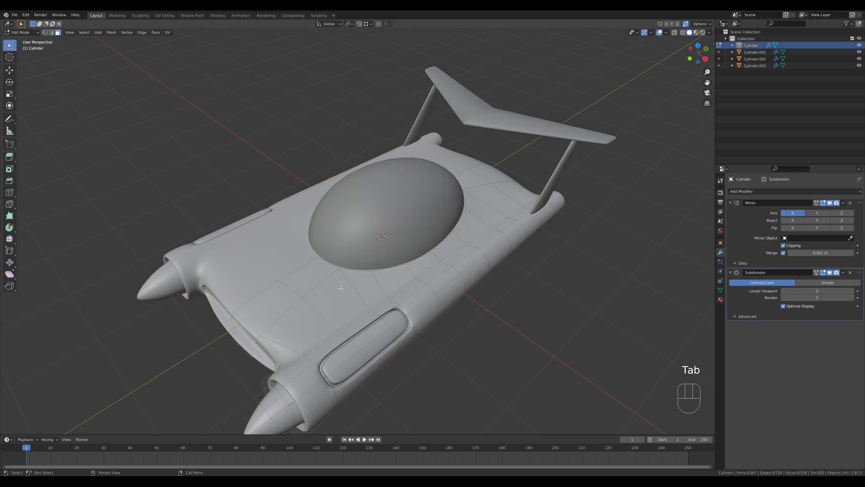
{"action": "key", "text": "2"}
{"action": "key", "text": "Tab"}
{"action": "left_click", "coordinate": [405, 248]}
{"action": "key", "text": "h"}
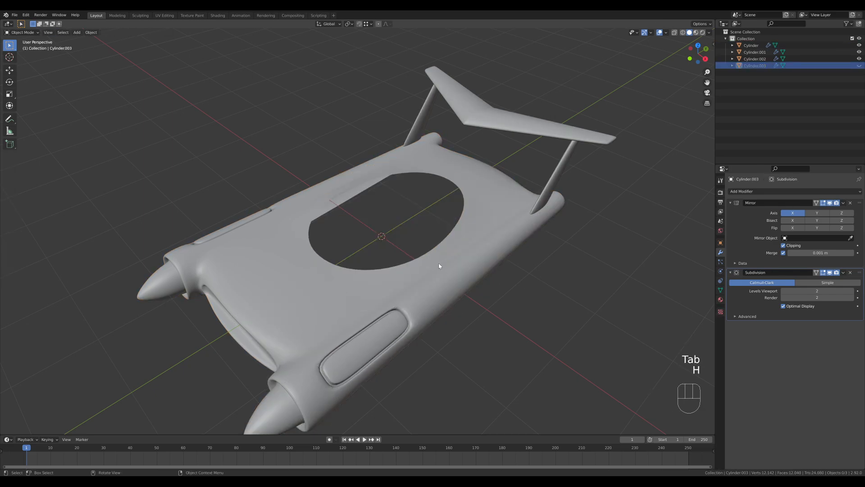
Step: Select the edges around the body's cockpit opening and extrude them downward along Z
{"action": "left_click", "coordinate": [389, 281]}
{"action": "key", "text": "Tab"}
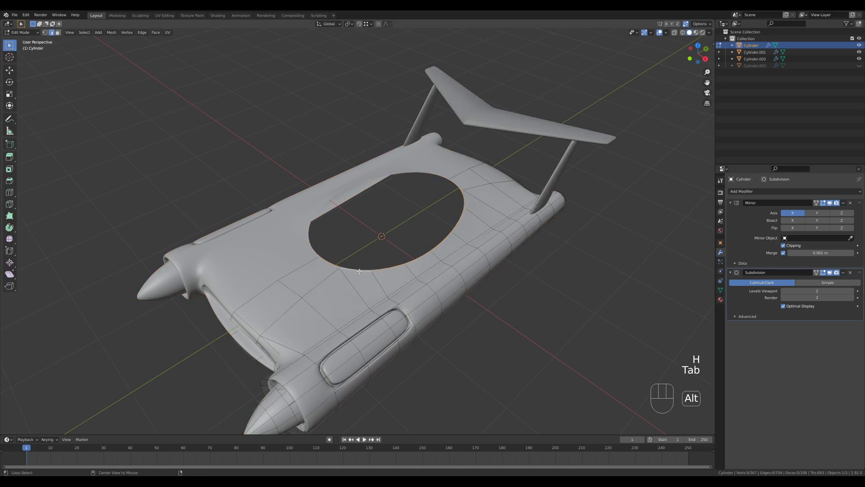
{"action": "left_click", "coordinate": [361, 272], "text": "alt"}
{"action": "left_click", "coordinate": [403, 262], "text": "alt"}
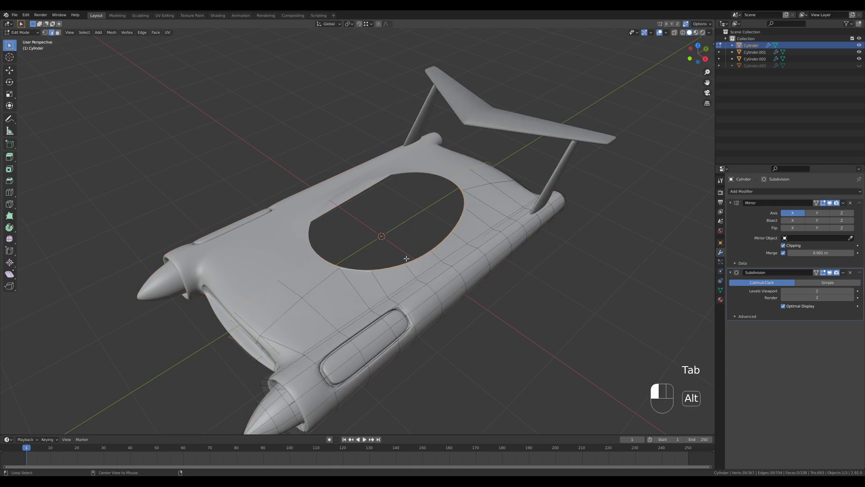
{"action": "left_click", "coordinate": [459, 191], "text": "ctrl"}
{"action": "middle_click_drag", "start_coordinate": [459, 191], "coordinate": [479, 225]}
{"action": "key", "text": "e"}
{"action": "key", "text": "z"}
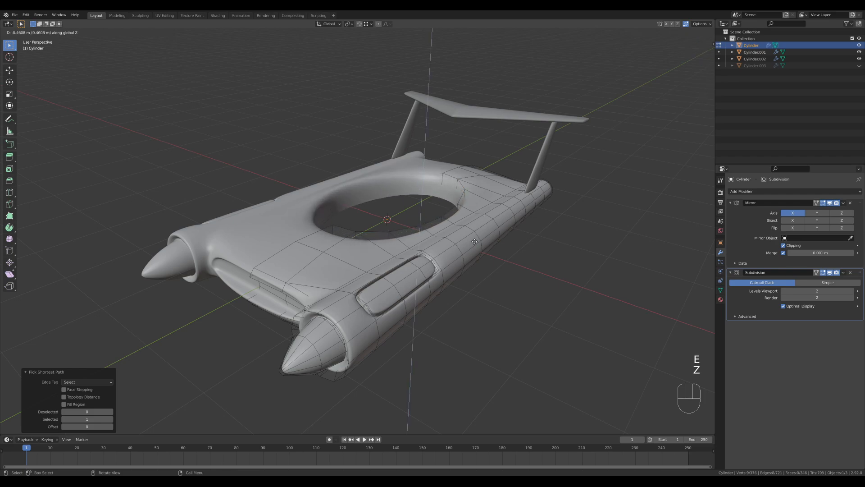
Step: Extrude the cockpit opening's edge loop about 0.57 m down along Z and scale the lower loop slightly inward
{"action": "left_click", "coordinate": [471, 246]}
{"action": "key", "text": "s"}
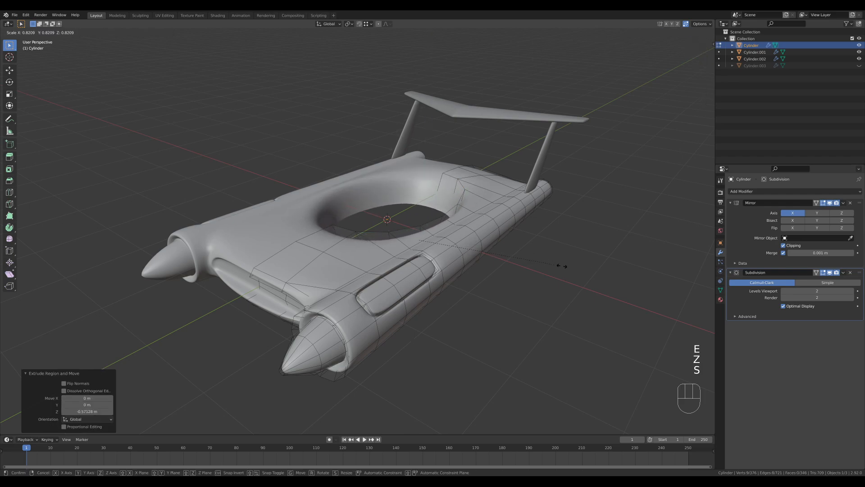
{"action": "left_click", "coordinate": [548, 263]}
Step: Bevel the upper rim edge of the cockpit opening with 2 segments and a width of about 0.04 m
{"action": "key", "text": "ctrl+r"}
{"action": "left_click", "coordinate": [459, 174]}
{"action": "left_click", "coordinate": [459, 174]}
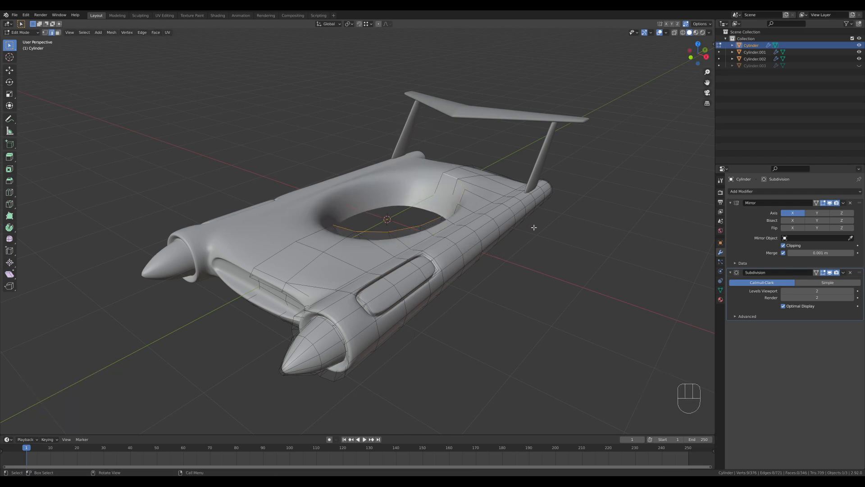
{"action": "key", "text": "ctrl+b"}
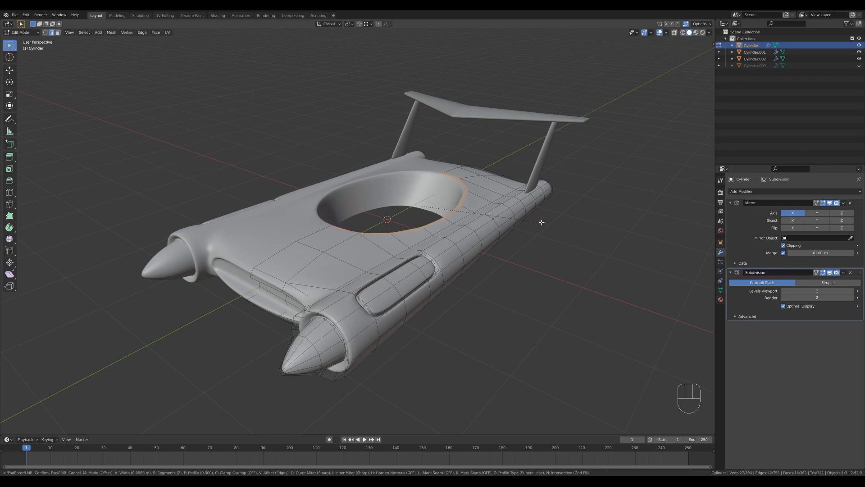
{"action": "left_click", "coordinate": [540, 223]}
{"action": "middle_click_drag", "start_coordinate": [541, 222], "coordinate": [495, 227]}
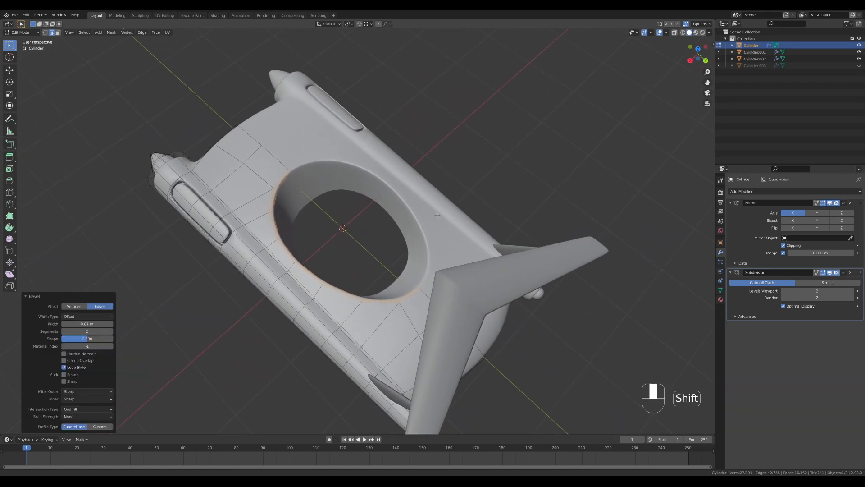
Step: Fill the open lower edge loop of the cockpit recess with a face to form a floor
{"action": "key", "text": "Tab"}
{"action": "key", "text": "Tab"}
{"action": "left_click", "coordinate": [308, 213], "text": "alt"}
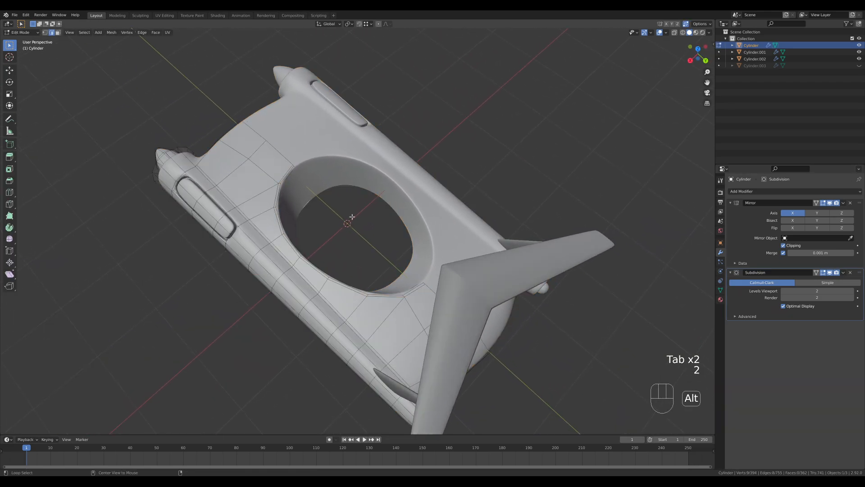
{"action": "key", "text": "f"}
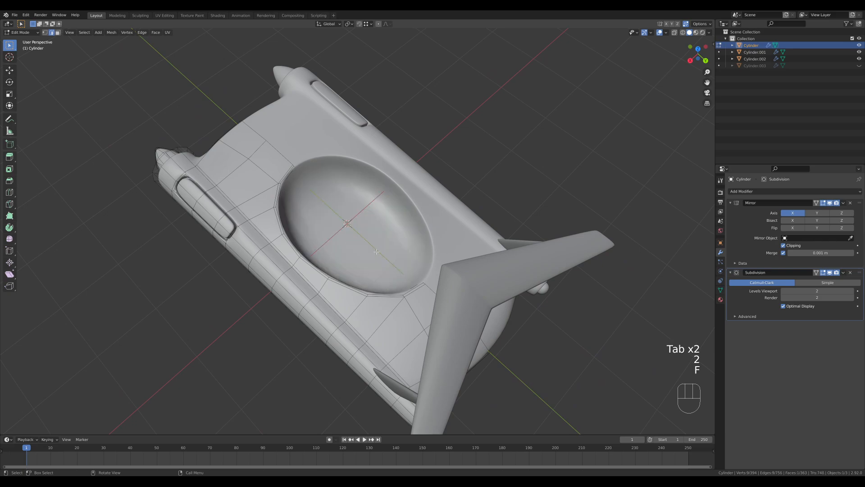
Step: Bevel the floor edge of the cockpit recess with 2 segments, using see-through display to check it
{"action": "middle_click_drag", "start_coordinate": [443, 271], "coordinate": [355, 210]}
{"action": "key", "text": "ctrl+z"}
{"action": "key", "text": "z"}
{"action": "key", "text": "ctrl+b"}
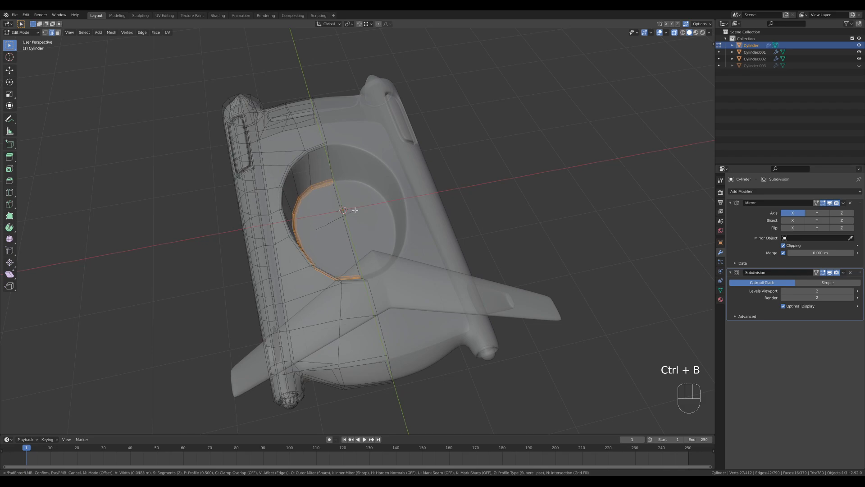
{"action": "left_click", "coordinate": [355, 210]}
{"action": "key", "text": "Tab"}
{"action": "mouse_move", "coordinate": [374, 221]}
{"action": "middle_mouse_down"}
{"action": "mouse_move", "coordinate": [435, 201]}
{"action": "mouse_move", "coordinate": [382, 177]}
{"action": "mouse_move", "coordinate": [402, 183]}
{"action": "mouse_move", "coordinate": [421, 145]}
{"action": "middle_mouse_up"}
{"action": "key", "text": "alt+z"}
Step: Unhide the canopy dome and add a Solidify modifier to it below the Subdivision modifier
{"action": "key", "text": "alt+h"}
{"action": "left_click", "coordinate": [345, 199]}
{"action": "middle_click_drag", "start_coordinate": [345, 198], "coordinate": [457, 182]}
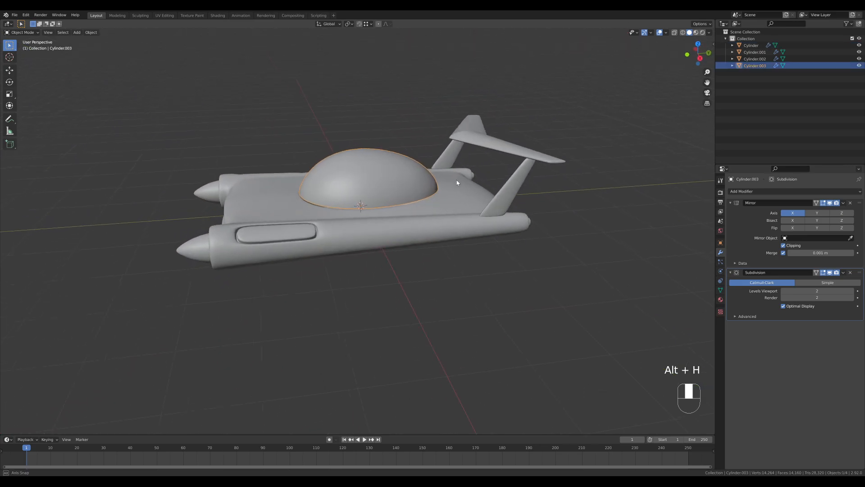
{"action": "scroll", "coordinate": [457, 182], "scroll_direction": "up", "scroll_amount": 5}
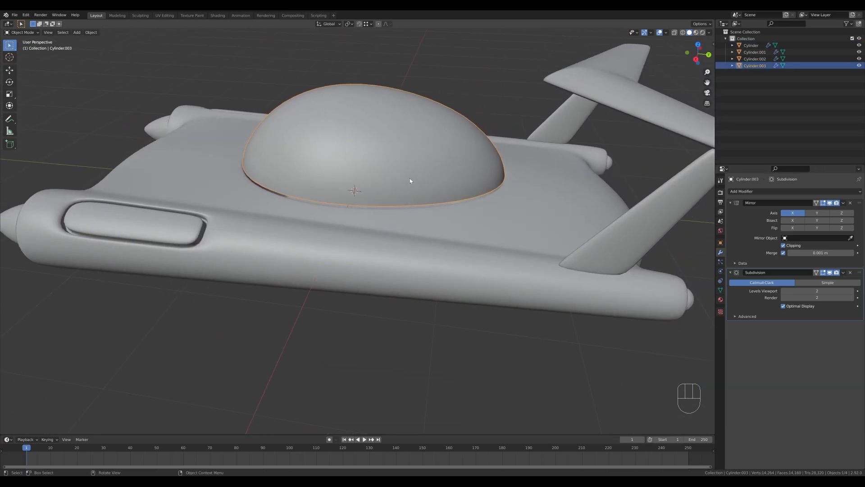
{"action": "left_click", "coordinate": [741, 192]}
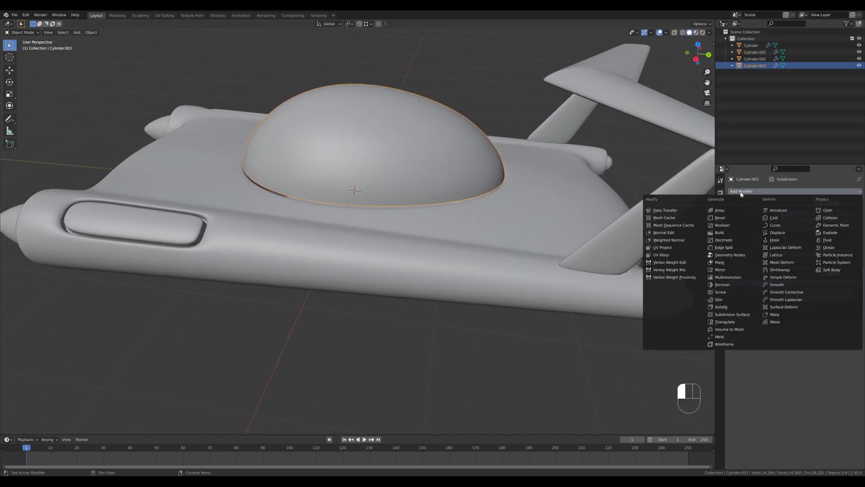
{"action": "left_click", "coordinate": [739, 306]}
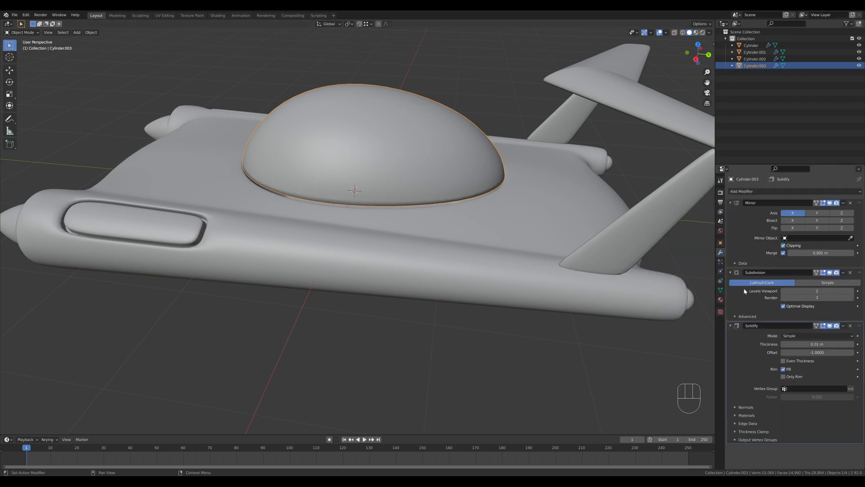
{"action": "left_click", "coordinate": [730, 272]}
Step: Enable Auto Smooth at 30° for the canopy dome's normals
{"action": "left_click", "coordinate": [720, 290]}
{"action": "left_click", "coordinate": [737, 307]}
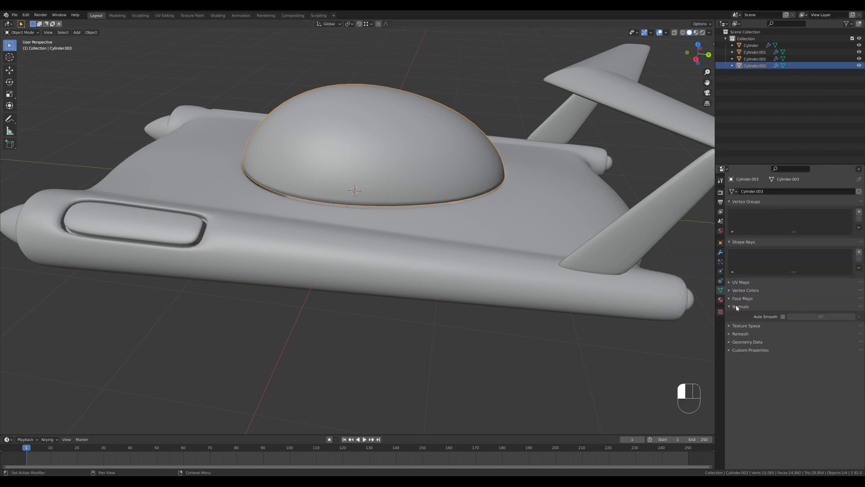
{"action": "left_click", "coordinate": [783, 317]}
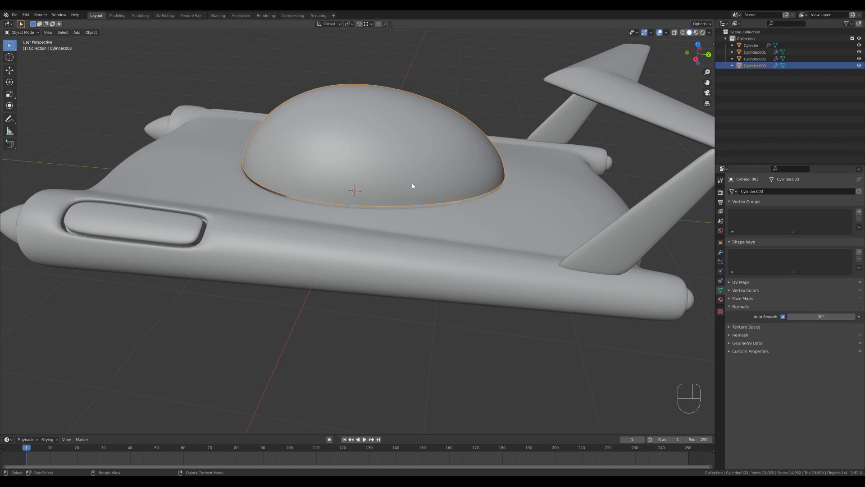
Step: Isolate the canopy dome, set its Solidify thickness to 0.021 m, and return to the full scene
{"action": "key", "text": "KP_Divide"}
{"action": "middle_click_drag", "start_coordinate": [435, 183], "coordinate": [399, 254]}
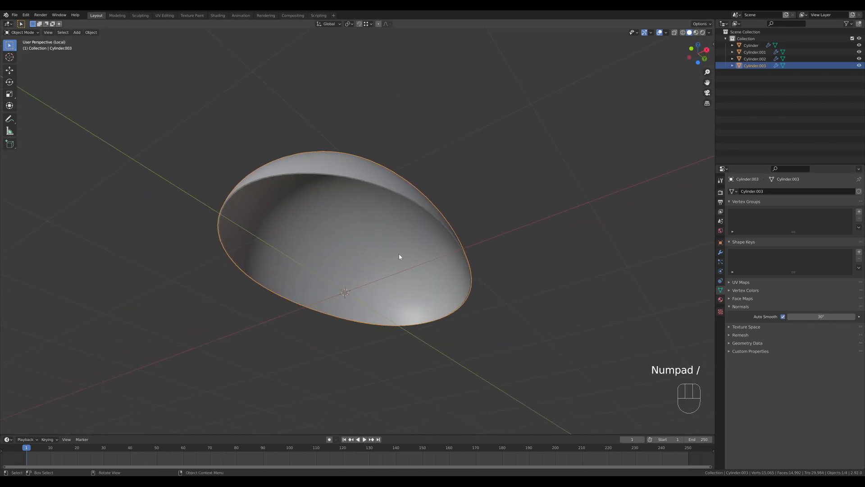
{"action": "scroll", "coordinate": [541, 198], "scroll_direction": "up", "scroll_amount": 3}
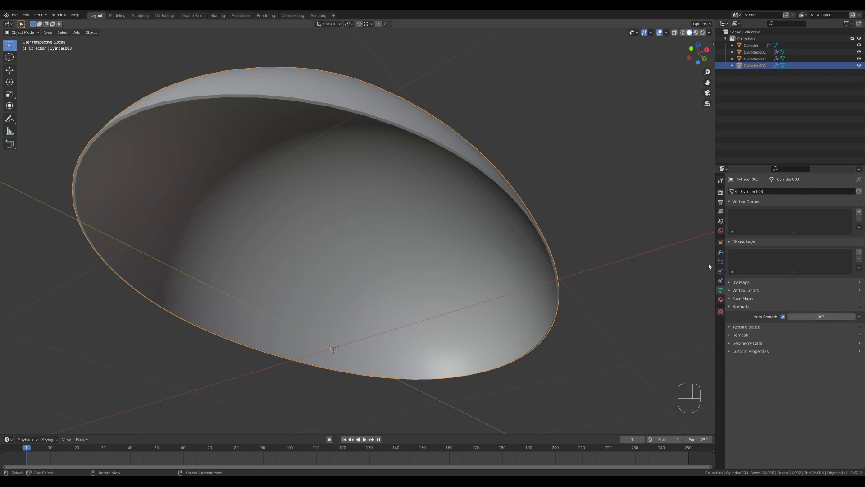
{"action": "left_click", "coordinate": [720, 252]}
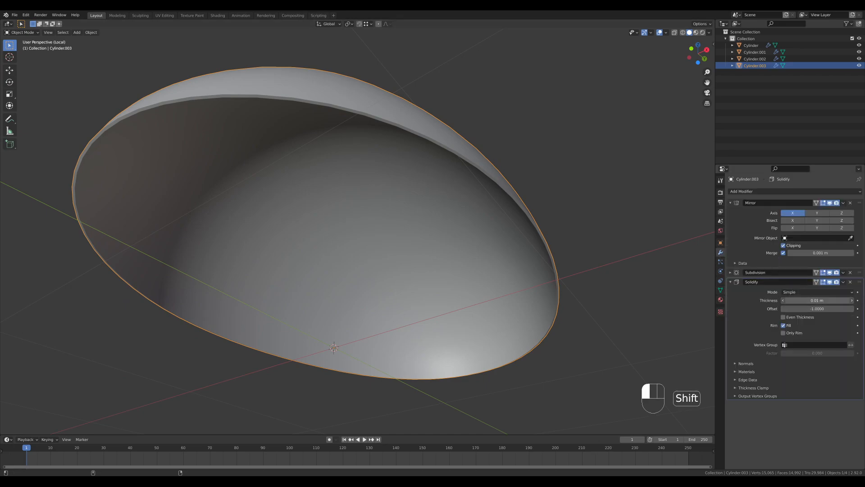
{"action": "left_click_drag", "start_coordinate": [817, 300], "coordinate": [821, 300], "text": "shift"}
{"action": "key", "text": "KP_Divide"}
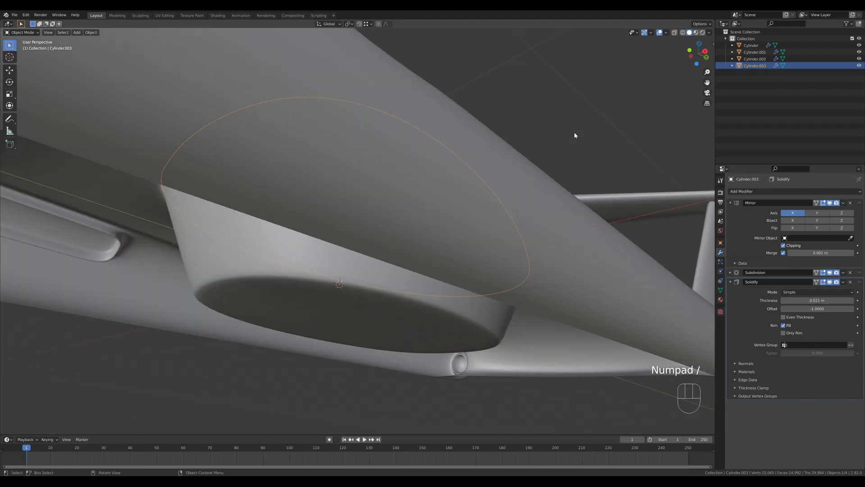
Step: Lower the whole canopy dome mesh about 0.017 m along Z toward the hull in the side view
{"action": "middle_click_drag", "start_coordinate": [529, 148], "coordinate": [501, 203]}
{"action": "key", "text": "Tab"}
{"action": "key", "text": "a"}
{"action": "key", "text": "KP_3"}
{"action": "scroll", "coordinate": [502, 202], "scroll_direction": "up", "scroll_amount": 3}
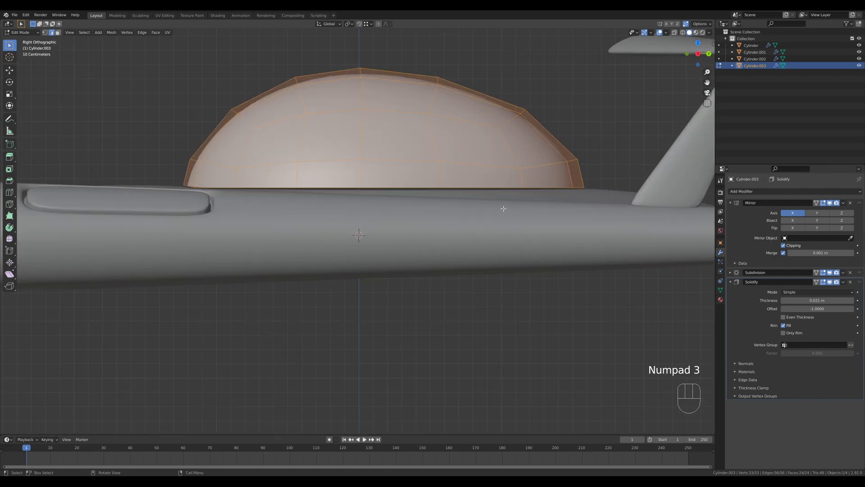
{"action": "key", "text": "g"}
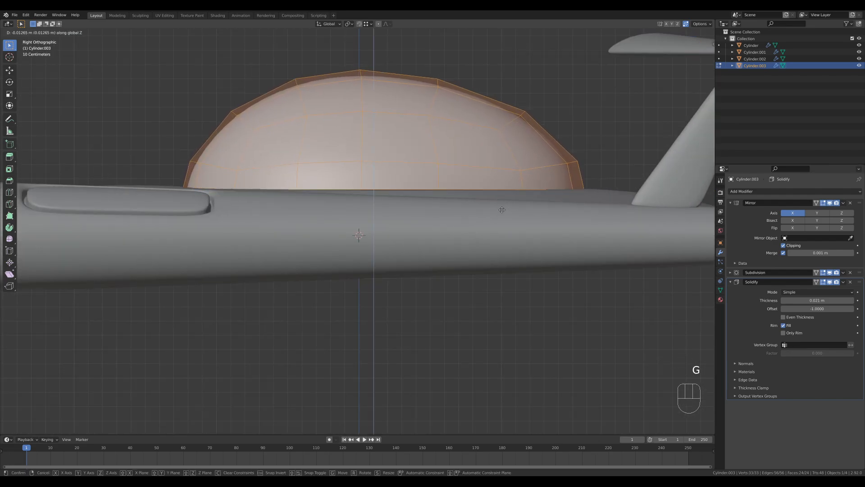
{"action": "left_click", "coordinate": [502, 211]}
Step: Scale the whole canopy dome mesh slightly to fit the cockpit rim and leave mesh editing
{"action": "middle_click_drag", "start_coordinate": [502, 211], "coordinate": [569, 280]}
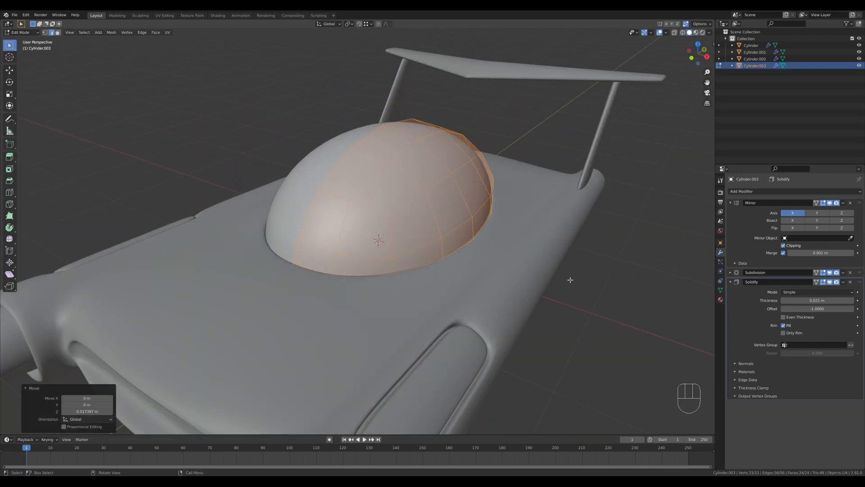
{"action": "key", "text": "s"}
{"action": "left_click", "coordinate": [554, 247]}
{"action": "key", "text": "Tab"}
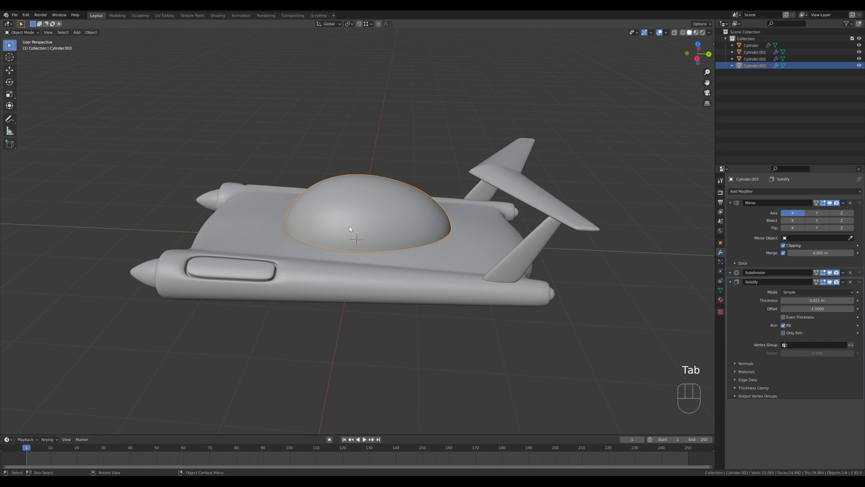
Step: Hide the canopy dome and open the hull mesh for editing
{"action": "middle_click_drag", "start_coordinate": [349, 226], "coordinate": [374, 223]}
{"action": "key", "text": "h"}
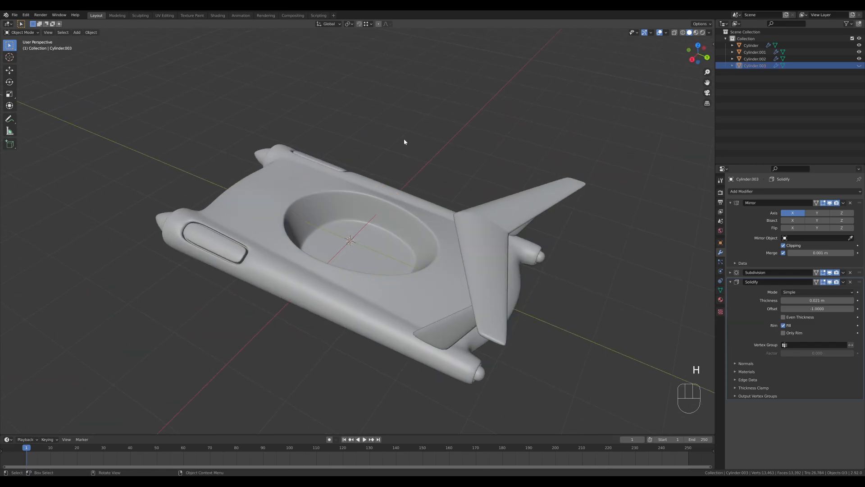
{"action": "left_click", "coordinate": [321, 203]}
{"action": "key", "text": "Tab"}
Step: Duplicate three rim edges at the front of the cockpit opening in place and separate them into their own object
{"action": "key", "text": "2"}
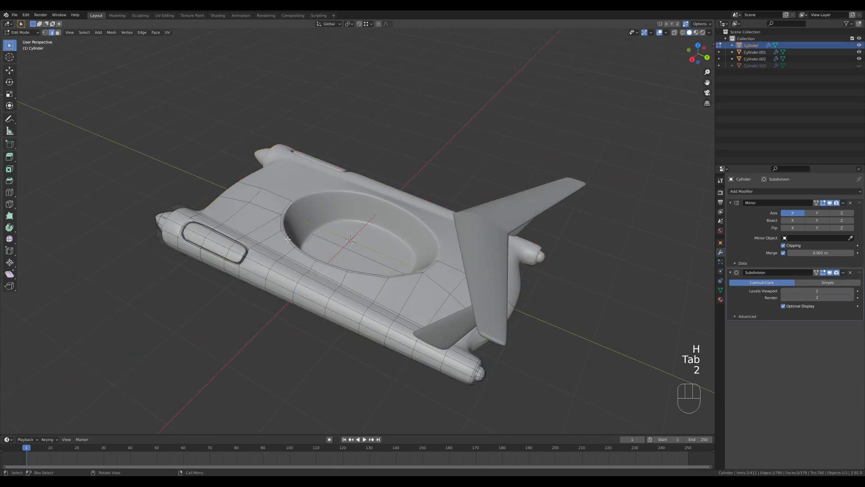
{"action": "left_click", "coordinate": [287, 237], "text": "ctrl"}
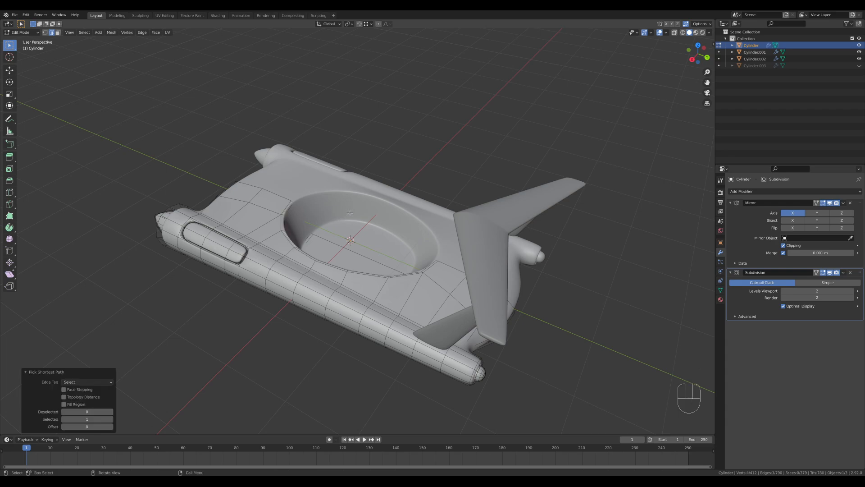
{"action": "key", "text": "shift+d"}
{"action": "right_click", "coordinate": [367, 155]}
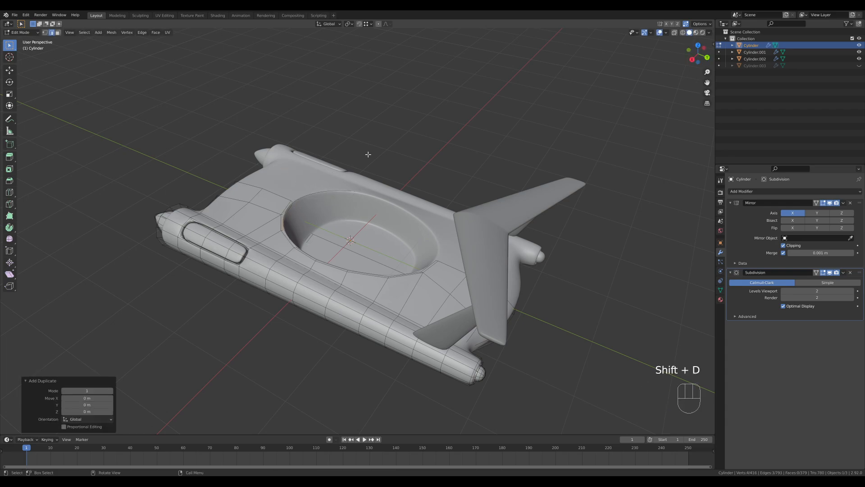
{"action": "key", "text": "p"}
{"action": "left_click", "coordinate": [368, 154]}
{"action": "key", "text": "Tab"}
{"action": "key", "text": "Tab"}
{"action": "key", "text": "Tab"}
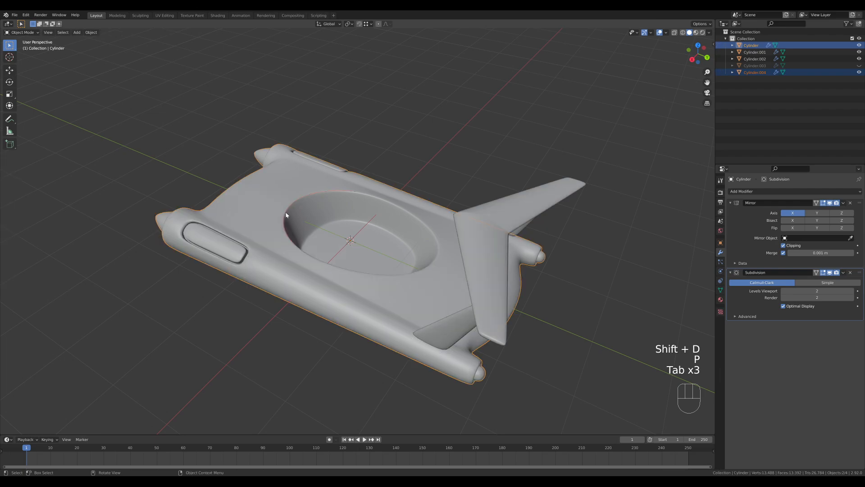
Step: Extrude the separated rim edges about 0.46 m backward along Y to start the dashboard surface
{"action": "left_click", "coordinate": [344, 234]}
{"action": "key", "text": "Tab"}
{"action": "key", "text": "a"}
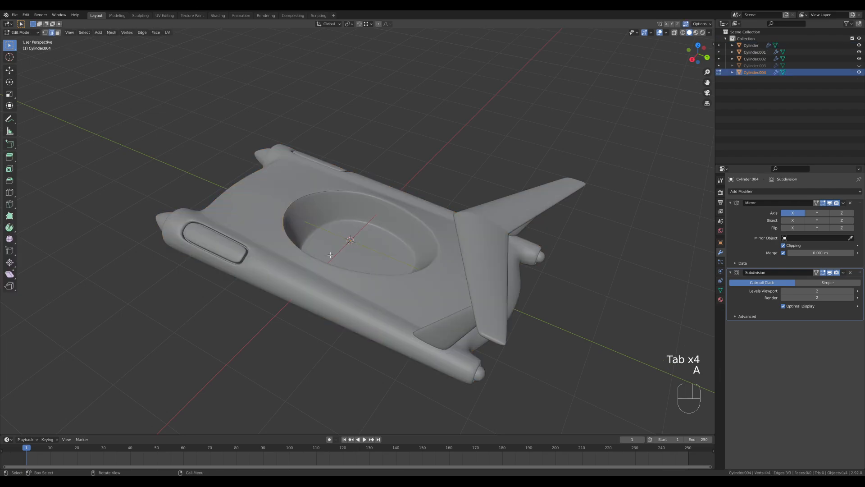
{"action": "key", "text": "e"}
{"action": "key", "text": "y"}
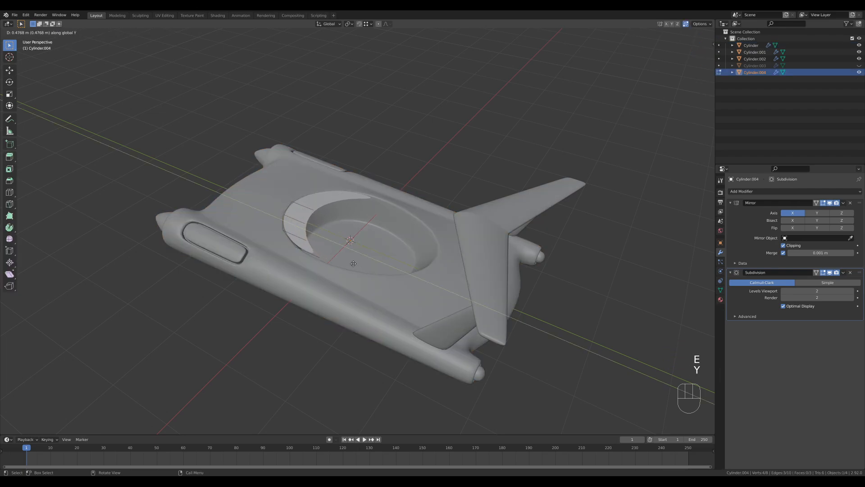
{"action": "left_click", "coordinate": [353, 263]}
Step: Extrude the dashboard's rear edge about 0.57 m down along Z into the cockpit recess
{"action": "middle_click_drag", "start_coordinate": [353, 264], "coordinate": [358, 288]}
{"action": "key", "text": "e"}
{"action": "key", "text": "z"}
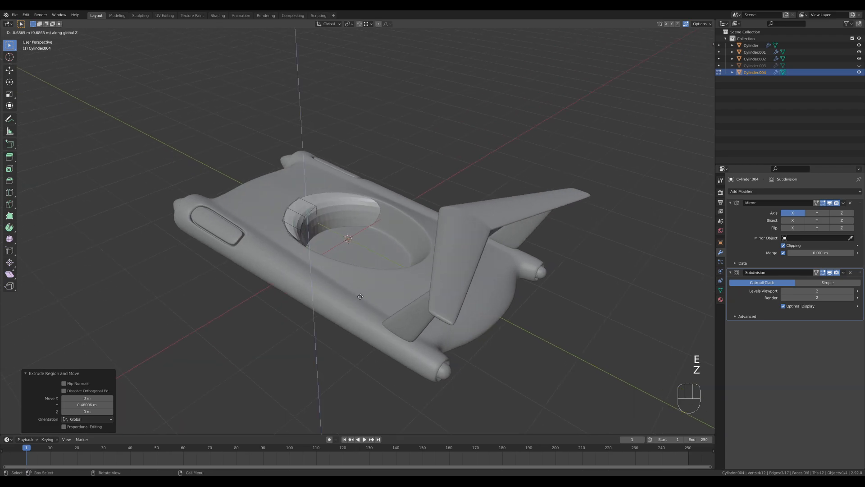
{"action": "left_click", "coordinate": [357, 291]}
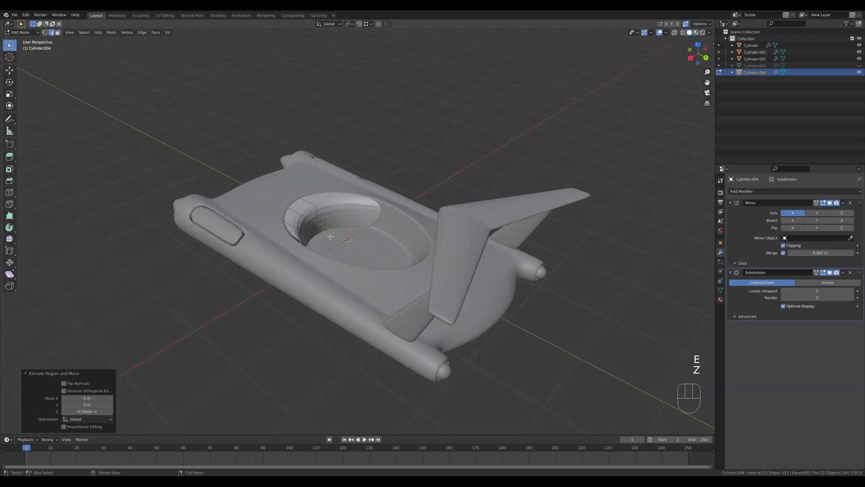
Step: Add one loop cut to the dashboard piece to tighten its bend and shade the object smooth
{"action": "key", "text": "ctrl+r"}
{"action": "left_click", "coordinate": [314, 209]}
{"action": "left_click", "coordinate": [315, 207]}
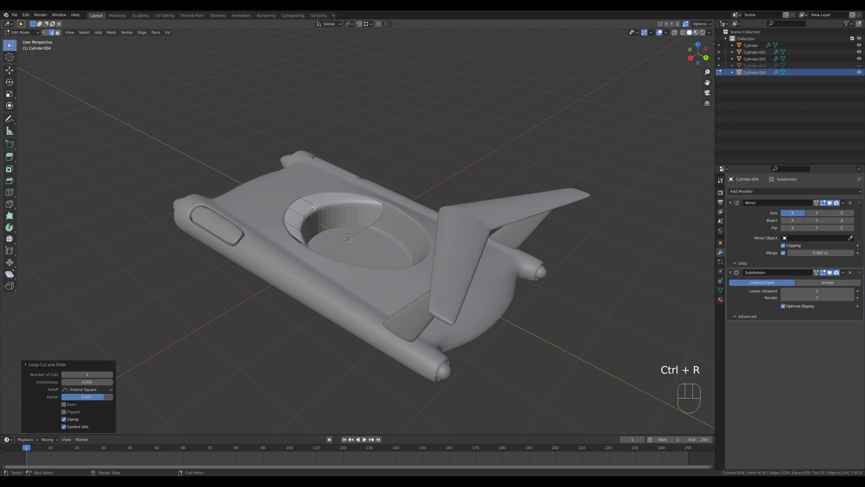
{"action": "key", "text": "Tab"}
{"action": "right_click", "coordinate": [328, 209]}
{"action": "left_click", "coordinate": [331, 209]}
Step: Scale the whole dashboard mesh by 1.1 along X, and scale it uniformly by about 0.894
{"action": "middle_click_drag", "start_coordinate": [436, 193], "coordinate": [430, 198]}
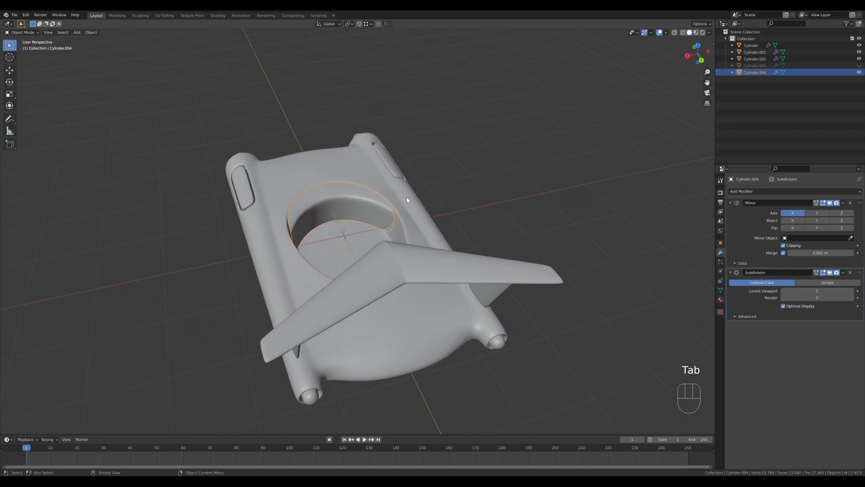
{"action": "scroll", "coordinate": [429, 198], "scroll_direction": "up", "scroll_amount": 3}
{"action": "key", "text": "Tab"}
{"action": "key", "text": "a"}
{"action": "key", "text": "s"}
{"action": "key", "text": "y"}
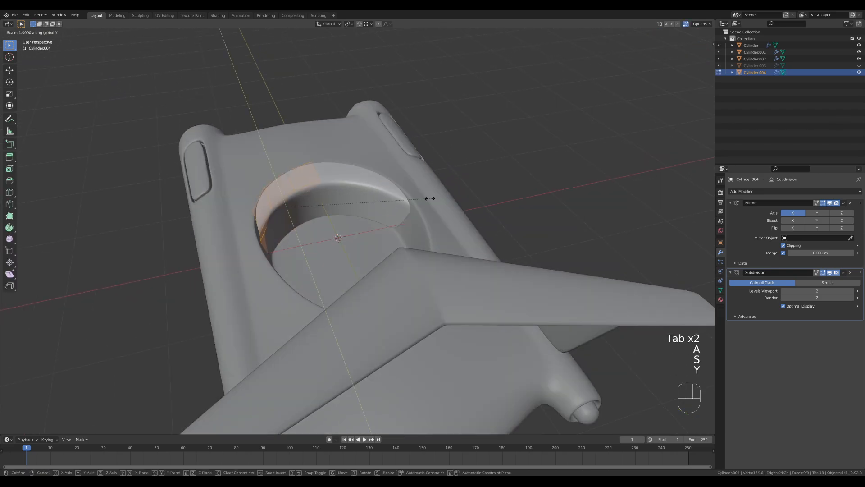
{"action": "key", "text": "x"}
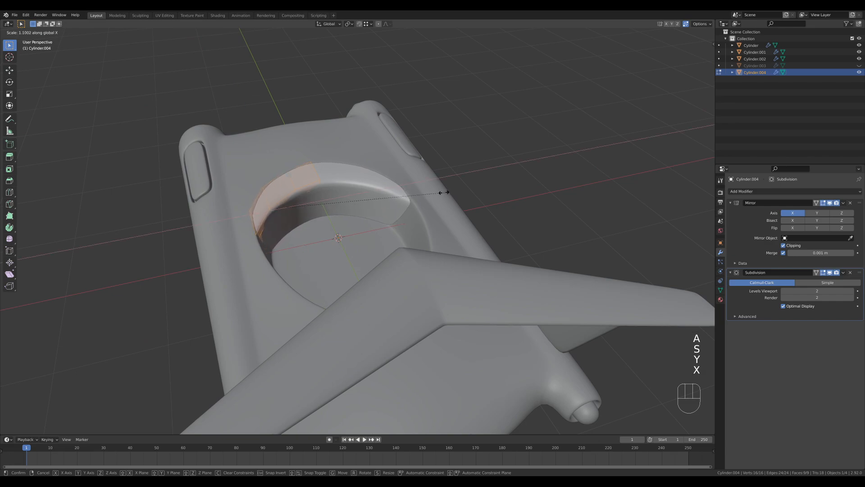
{"action": "left_click", "coordinate": [444, 192]}
{"action": "key", "text": "s"}
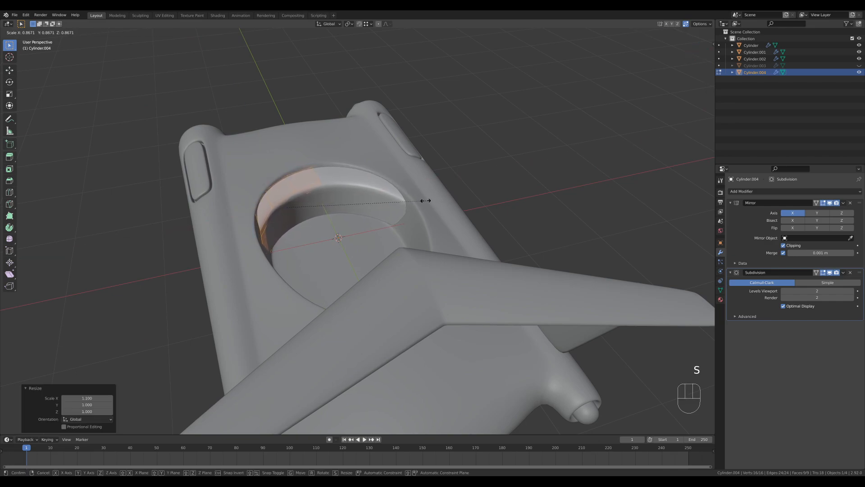
{"action": "left_click", "coordinate": [429, 201]}
Step: Move the dashboard mesh about 0.05 m forward along Y and widen it by about 1.08 along X
{"action": "key", "text": "g"}
{"action": "key", "text": "y"}
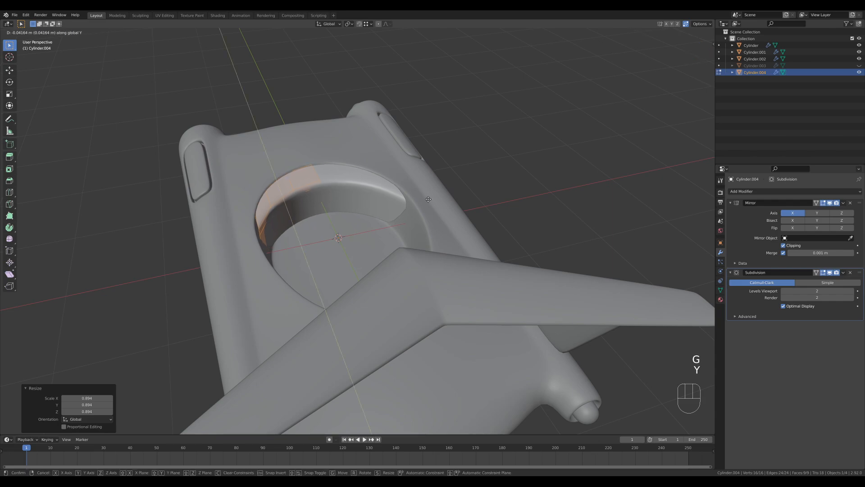
{"action": "left_click", "coordinate": [428, 199]}
{"action": "key", "text": "s"}
{"action": "key", "text": "y"}
{"action": "key", "text": "x"}
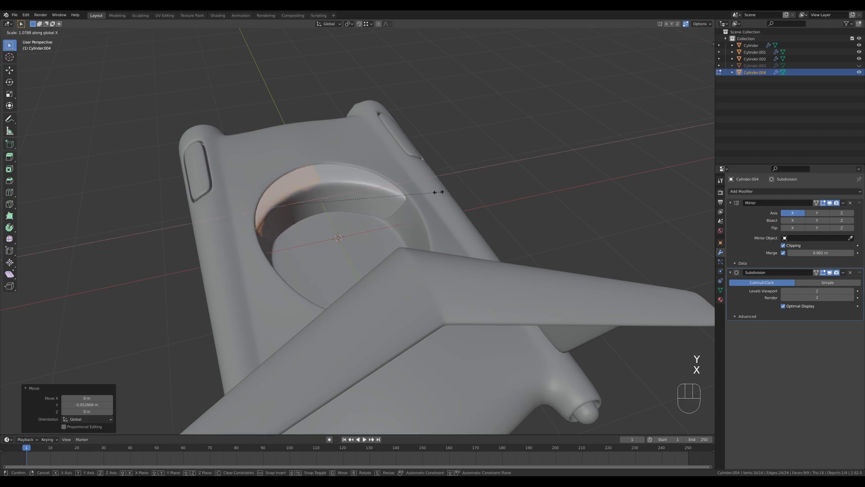
{"action": "left_click", "coordinate": [438, 192]}
{"action": "key", "text": "Tab"}
Step: Move the dashboard's lower edge loop about 0.21 m rearward along Y to slant its wall
{"action": "middle_click_drag", "start_coordinate": [439, 191], "coordinate": [310, 268]}
{"action": "key", "text": "Tab"}
{"action": "key", "text": "z"}
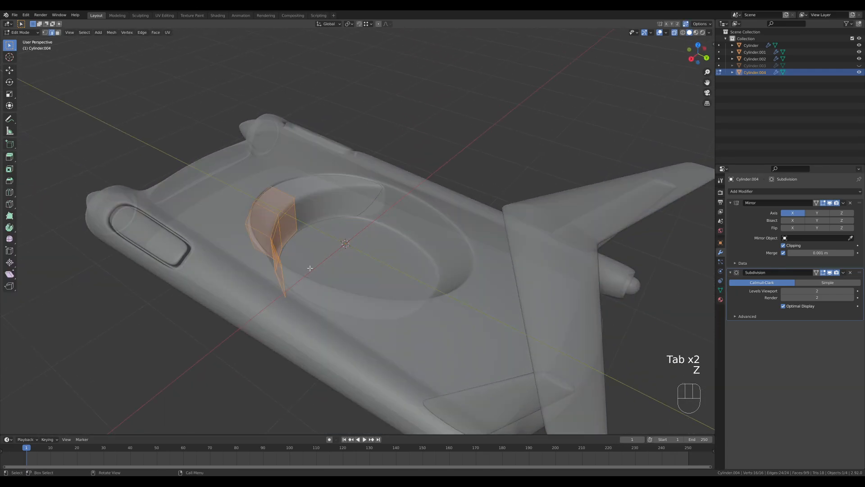
{"action": "left_click", "coordinate": [294, 241]}
{"action": "left_click", "coordinate": [363, 276], "text": "ctrl"}
{"action": "key", "text": "g"}
{"action": "key", "text": "y"}
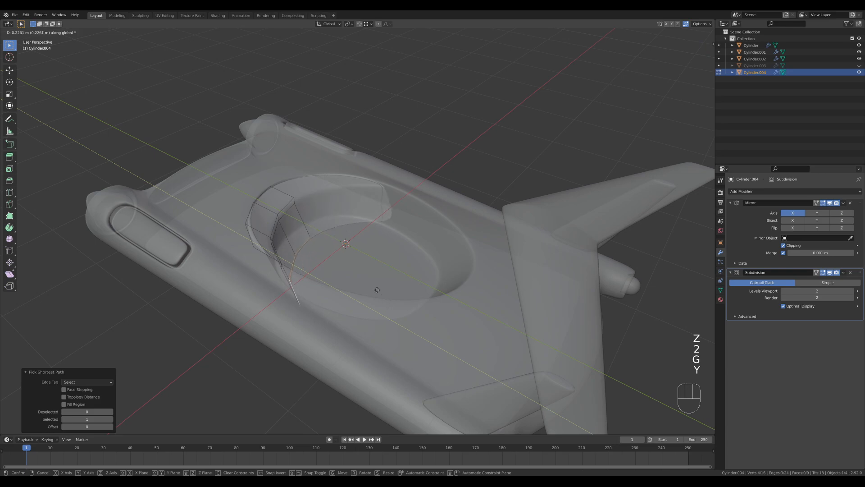
{"action": "left_click", "coordinate": [376, 290]}
{"action": "key", "text": "z"}
{"action": "key", "text": "z"}
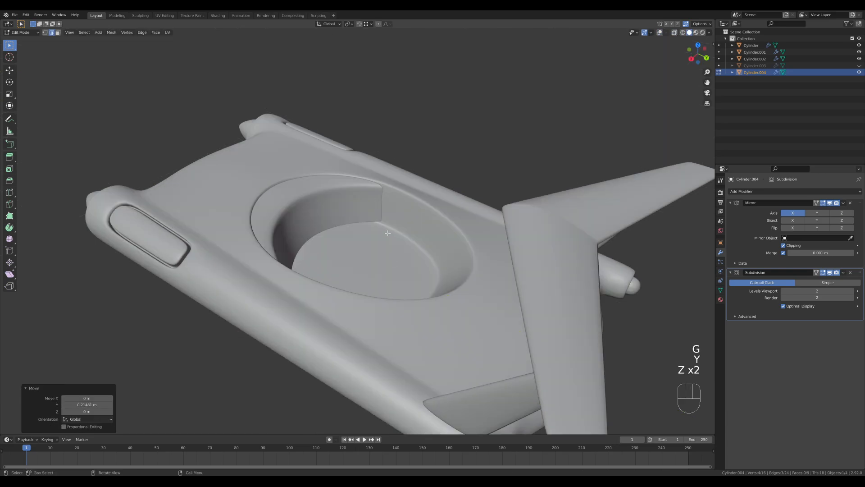
{"action": "mouse_move", "coordinate": [387, 232]}
{"action": "middle_mouse_down"}
{"action": "mouse_move", "coordinate": [350, 266]}
{"action": "mouse_move", "coordinate": [465, 251]}
{"action": "mouse_move", "coordinate": [384, 228]}
{"action": "middle_mouse_up"}
{"action": "key", "text": "Tab"}
{"action": "key", "text": "shift"}
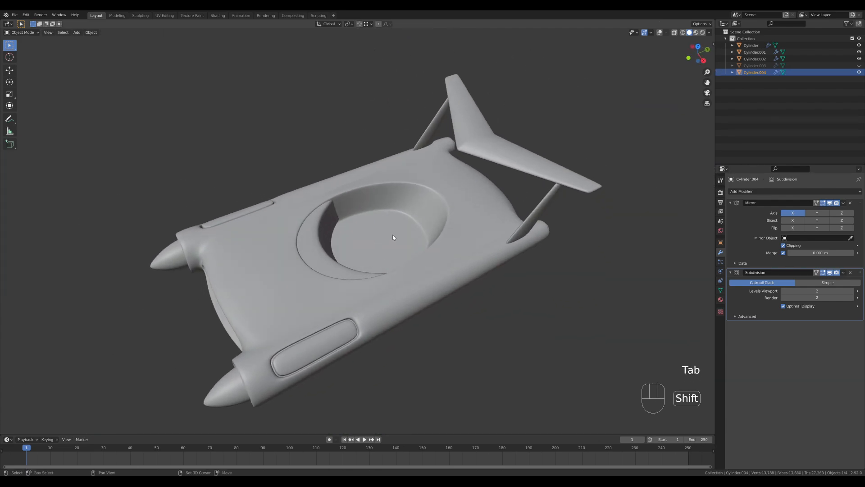
{"action": "key", "text": "shift+alt+z"}
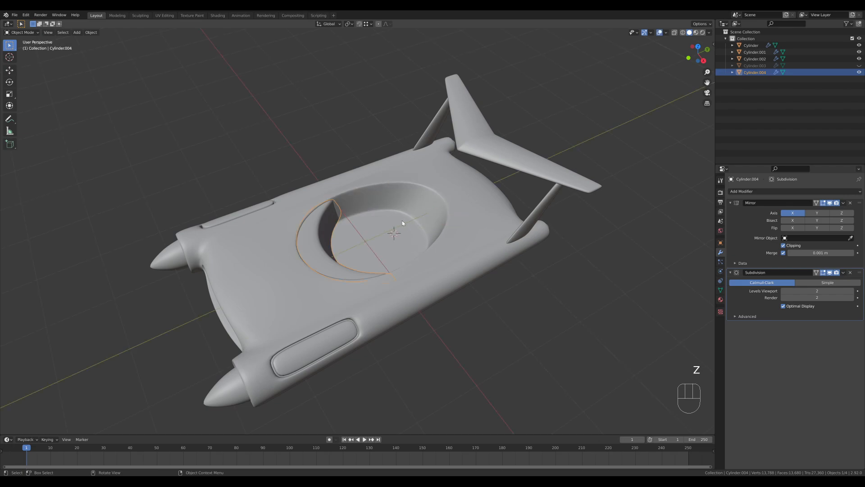
Step: Add a plane at the 3D cursor in the cockpit and scale its mesh to about 0.378
{"action": "middle_click_drag", "start_coordinate": [434, 234], "coordinate": [441, 319]}
{"action": "key", "text": "shift+s"}
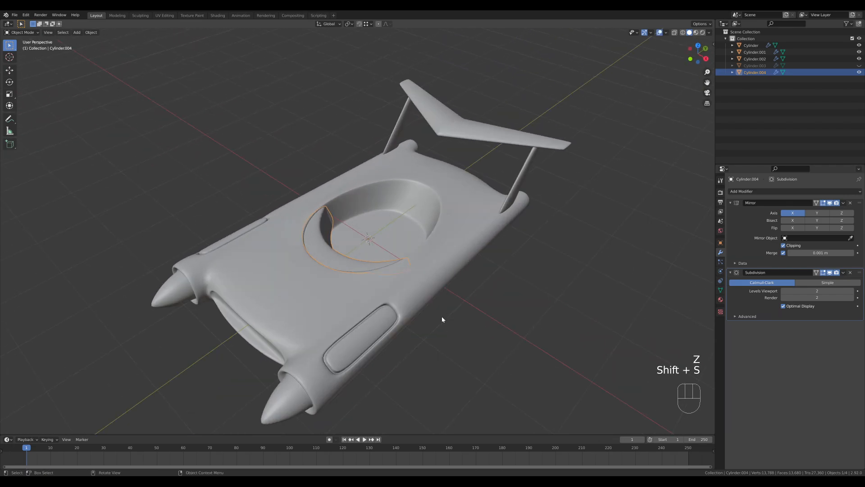
{"action": "middle_click_drag", "start_coordinate": [493, 232], "coordinate": [432, 234]}
{"action": "key", "text": "shift+a"}
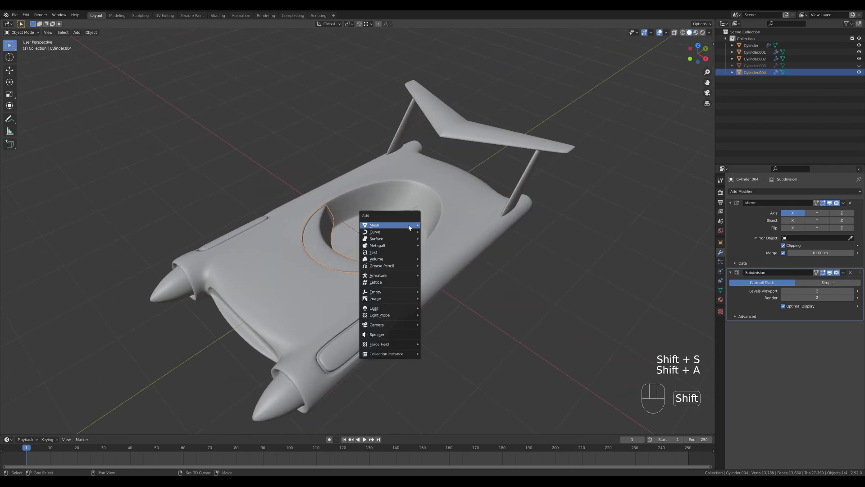
{"action": "mouse_move", "coordinate": [416, 226]}
{"action": "left_click", "coordinate": [445, 228]}
{"action": "key", "text": "Tab"}
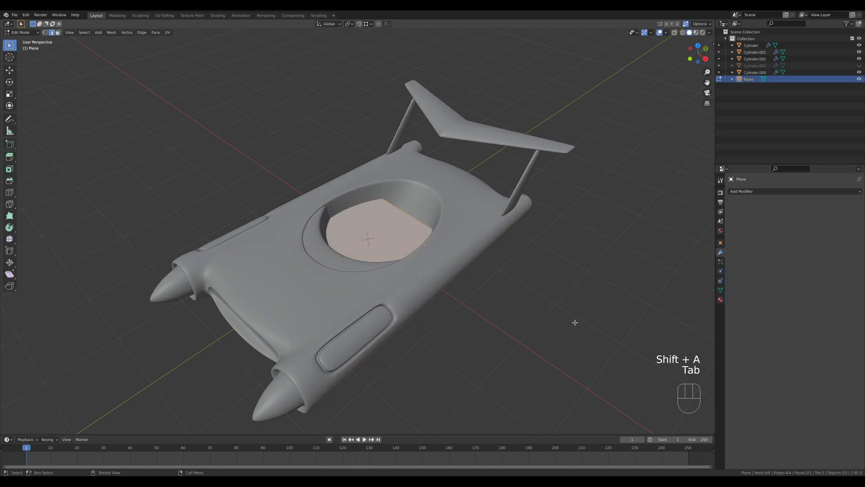
{"action": "key", "text": "s"}
{"action": "left_click", "coordinate": [446, 269]}
Step: Move the plane object about 0.4 m rearward along Y on the cockpit floor
{"action": "key", "text": "g"}
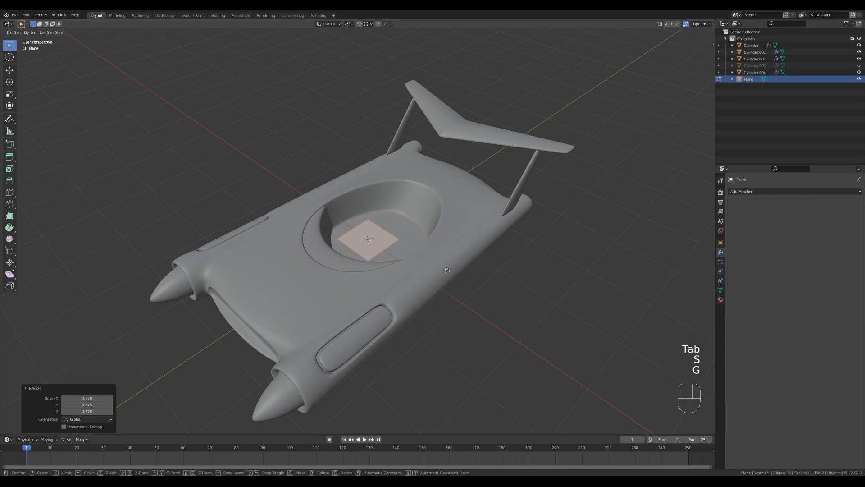
{"action": "key", "text": "y"}
{"action": "key", "text": "Escape"}
{"action": "key", "text": "Tab"}
{"action": "key", "text": "g"}
{"action": "key", "text": "y"}
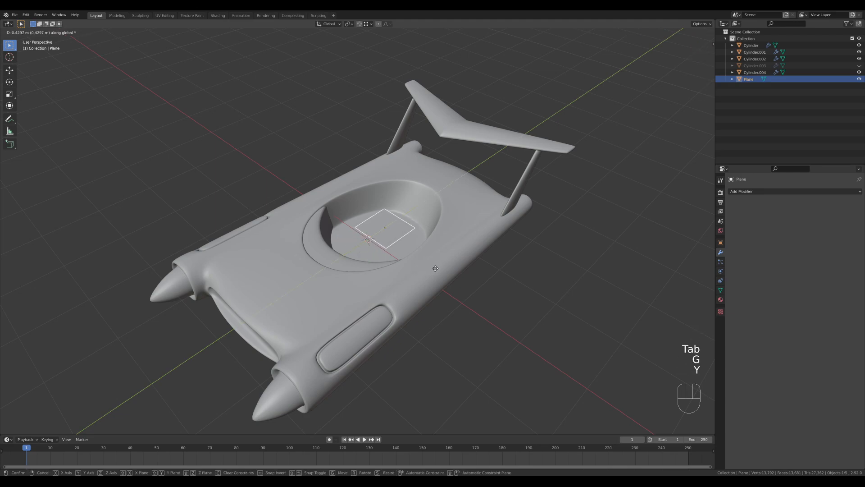
{"action": "left_click", "coordinate": [437, 266]}
Step: Extrude the plane about 0.16 m upward and add a level 2 Subdivision modifier to form the seat cushion
{"action": "key", "text": "Tab"}
{"action": "key", "text": "e"}
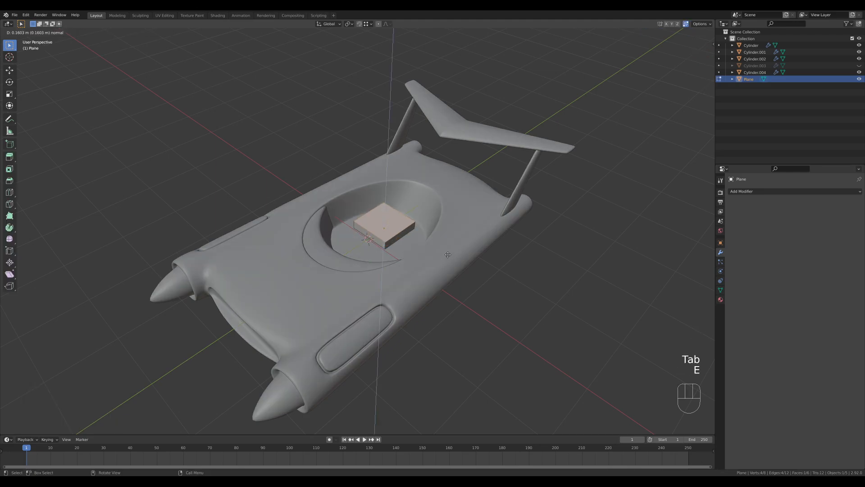
{"action": "left_click", "coordinate": [447, 255]}
{"action": "key", "text": "Tab"}
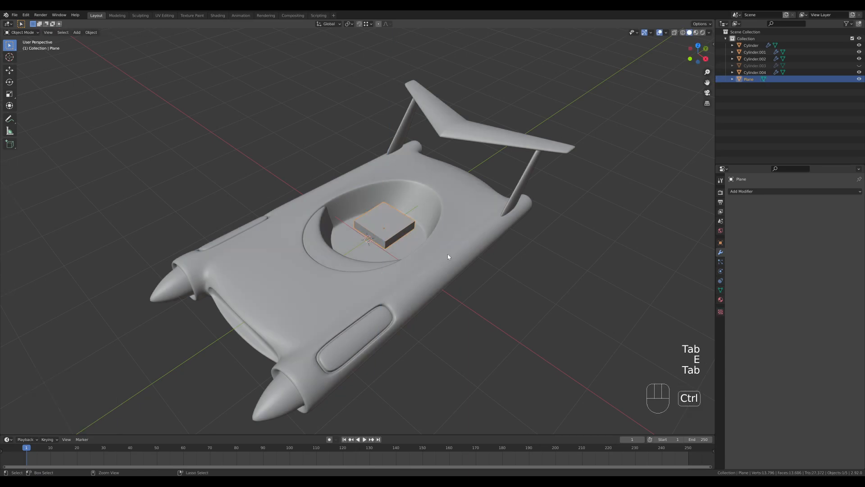
{"action": "key", "text": "ctrl+2"}
Step: Add one centred loop cut across the seat cushion
{"action": "scroll", "coordinate": [454, 237], "scroll_direction": "up", "scroll_amount": 3}
{"action": "middle_click_drag", "start_coordinate": [454, 237], "coordinate": [494, 234], "text": "shift"}
{"action": "key", "text": "Tab"}
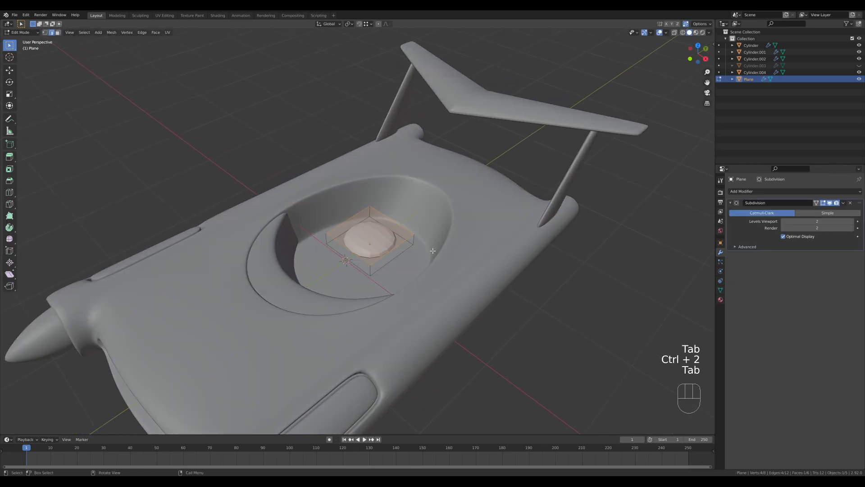
{"action": "key", "text": "ctrl+r"}
{"action": "left_click", "coordinate": [401, 254]}
{"action": "key", "text": "Escape"}
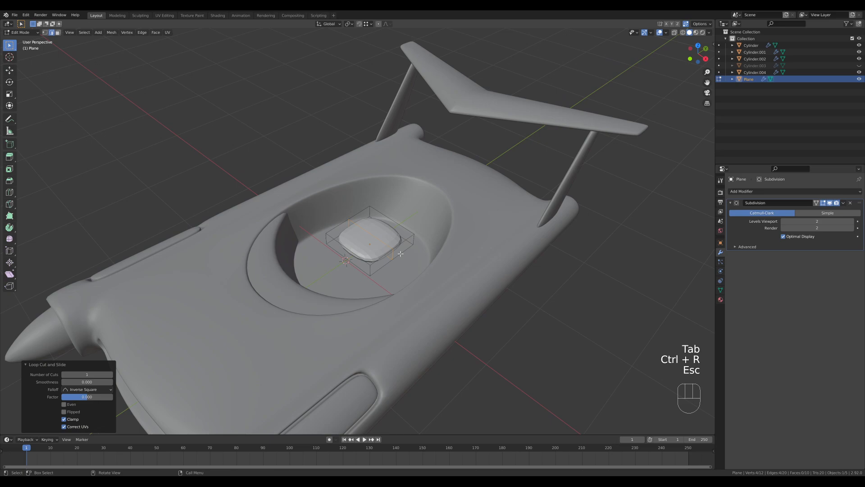
Step: Inset the cushion's top faces about 0.12 m and lower them about 0.04 m along Z
{"action": "key", "text": "3"}
{"action": "left_click", "coordinate": [370, 234]}
{"action": "key", "text": "i"}
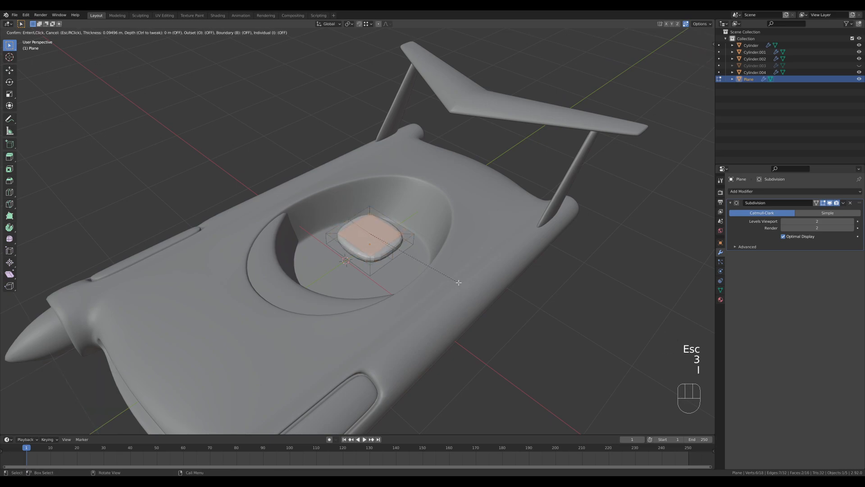
{"action": "left_click", "coordinate": [457, 283]}
{"action": "key", "text": "g"}
{"action": "key", "text": "z"}
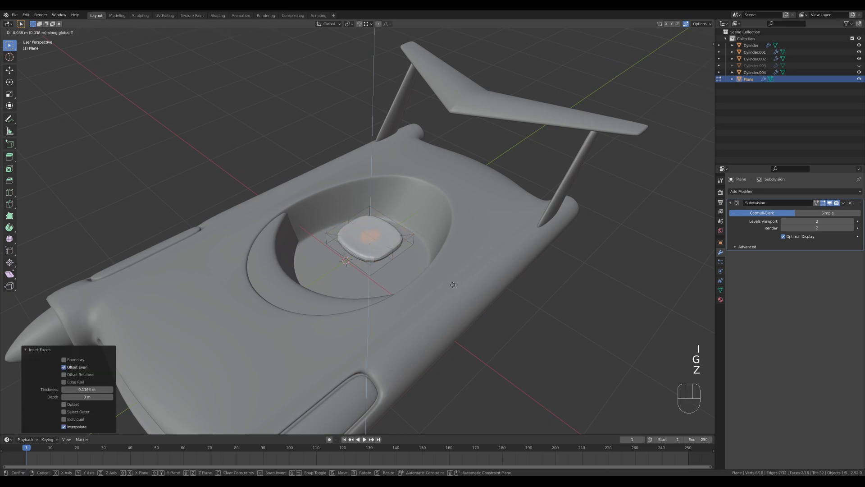
{"action": "left_click", "coordinate": [454, 285]}
Step: Duplicate the seat cushion in the see-through right side view, about 0.60 m rearward along Y and 0.20 m up along Z
{"action": "key", "text": "a"}
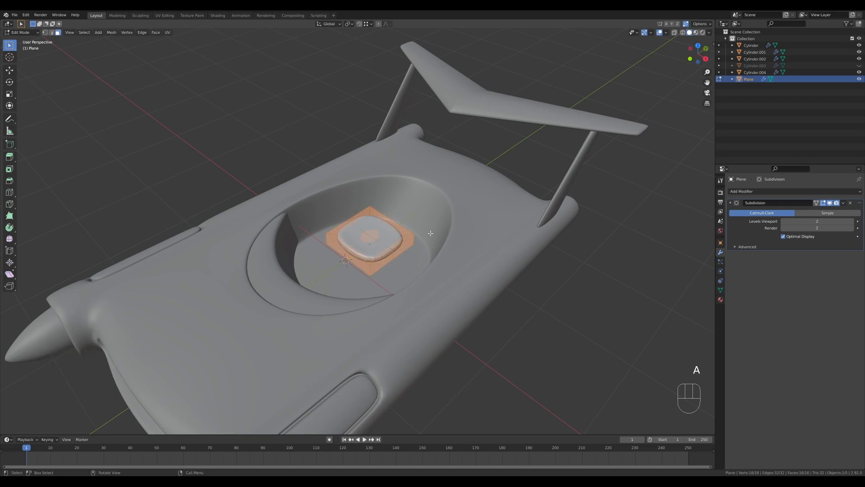
{"action": "key", "text": "KP_3"}
{"action": "key", "text": "z"}
{"action": "key", "text": "Tab"}
{"action": "key", "text": "z"}
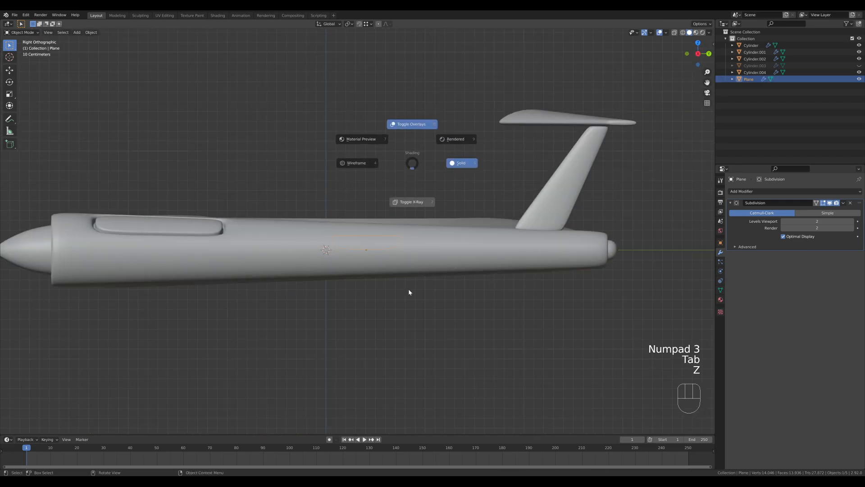
{"action": "left_click", "coordinate": [388, 243]}
{"action": "key", "text": "shift+d"}
{"action": "left_click", "coordinate": [439, 253]}
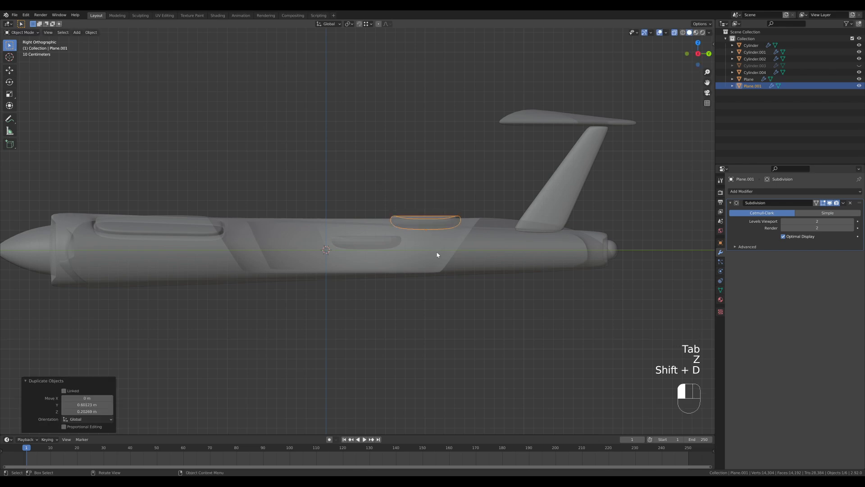
Step: Rotate the duplicate into a rearward-leaning backrest and move it about 0.04 m along Y and 0.15 m up along Z
{"action": "key", "text": "r"}
{"action": "left_click", "coordinate": [490, 208]}
{"action": "key", "text": "g"}
{"action": "left_click", "coordinate": [496, 195]}
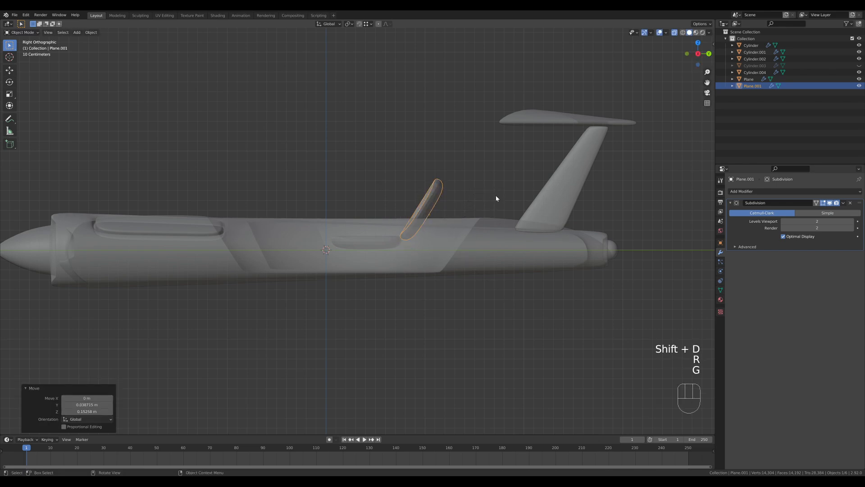
Step: Lengthen the backrest by scaling its whole mesh 1.41 along its local Y axis
{"action": "key", "text": "Tab"}
{"action": "key", "text": "s"}
{"action": "key", "text": "Escape"}
{"action": "key", "text": "a"}
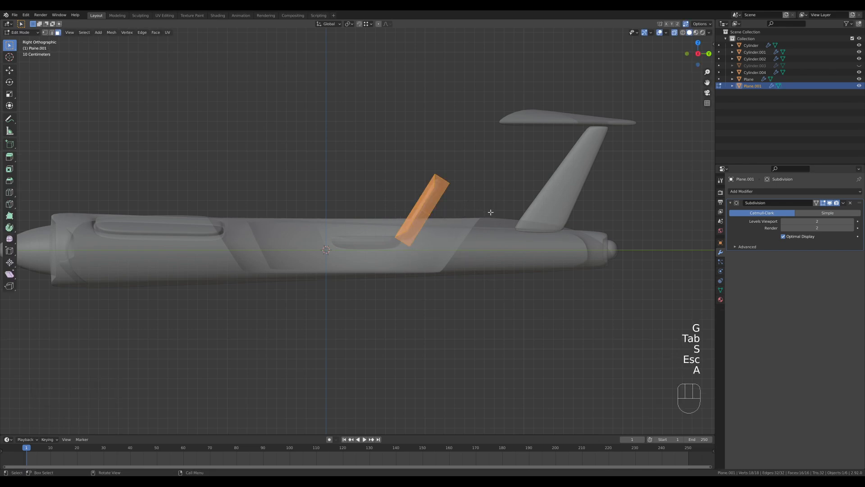
{"action": "key", "text": "s"}
{"action": "key", "text": "y"}
{"action": "key", "text": "y"}
{"action": "left_click", "coordinate": [513, 175]}
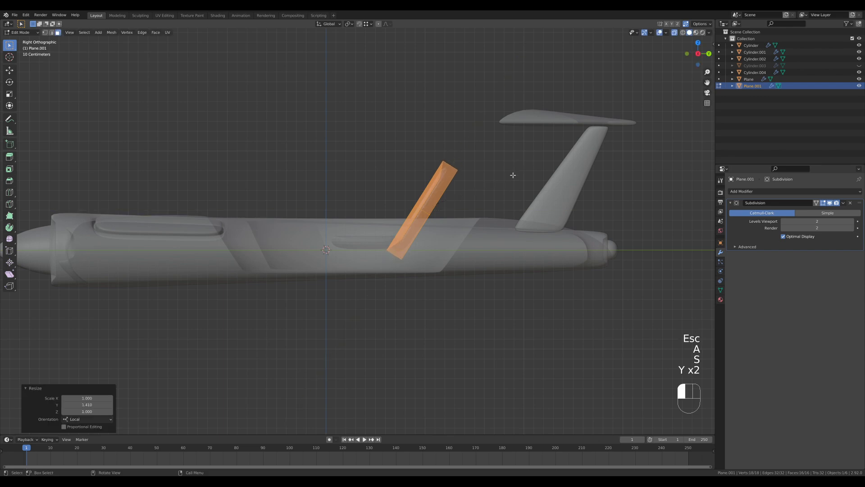
Step: Widen the backrest's lower half by scaling its two lower side faces about 1.55 along X
{"action": "middle_click_drag", "start_coordinate": [512, 175], "coordinate": [437, 235]}
{"action": "left_click", "coordinate": [425, 223]}
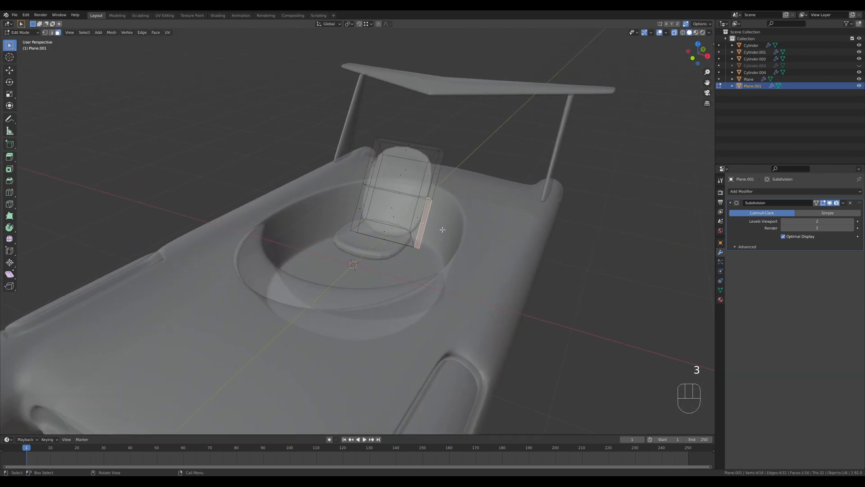
{"action": "left_click", "coordinate": [363, 211], "text": "shift"}
{"action": "key", "text": "s"}
{"action": "key", "text": "x"}
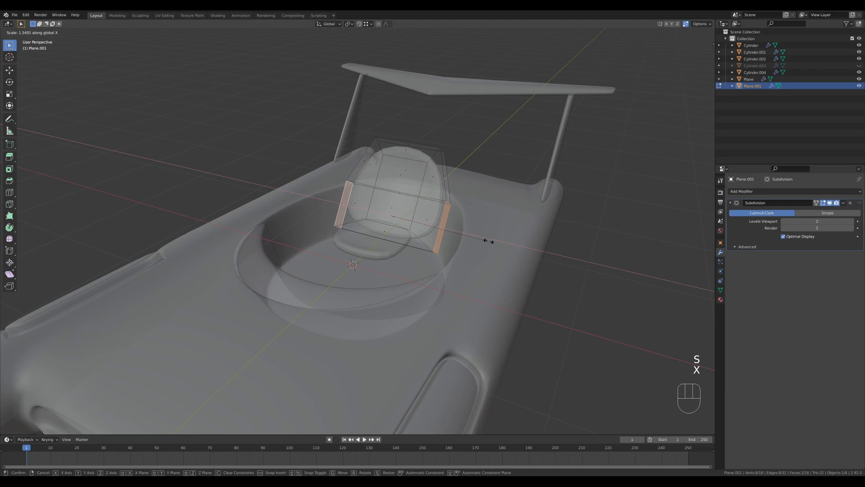
{"action": "left_click", "coordinate": [486, 241]}
Step: Add a centred lengthwise loop cut to the backrest and move the loop along Y to curve it
{"action": "key", "text": "alt+z"}
{"action": "mouse_move", "coordinate": [498, 243]}
{"action": "middle_mouse_down"}
{"action": "mouse_move", "coordinate": [430, 226]}
{"action": "mouse_move", "coordinate": [424, 205]}
{"action": "mouse_move", "coordinate": [450, 238]}
{"action": "mouse_move", "coordinate": [502, 249]}
{"action": "mouse_move", "coordinate": [457, 244]}
{"action": "middle_mouse_up"}
{"action": "key", "text": "ctrl+r"}
{"action": "left_click", "coordinate": [436, 184]}
{"action": "key", "text": "Escape"}
{"action": "key", "text": "g"}
{"action": "key", "text": "y"}
{"action": "left_click", "coordinate": [506, 249]}
Step: Move the backrest's centre vertex about 0.13 m rearward along Y to deepen its hollow
{"action": "key", "text": "1"}
{"action": "key", "text": "g"}
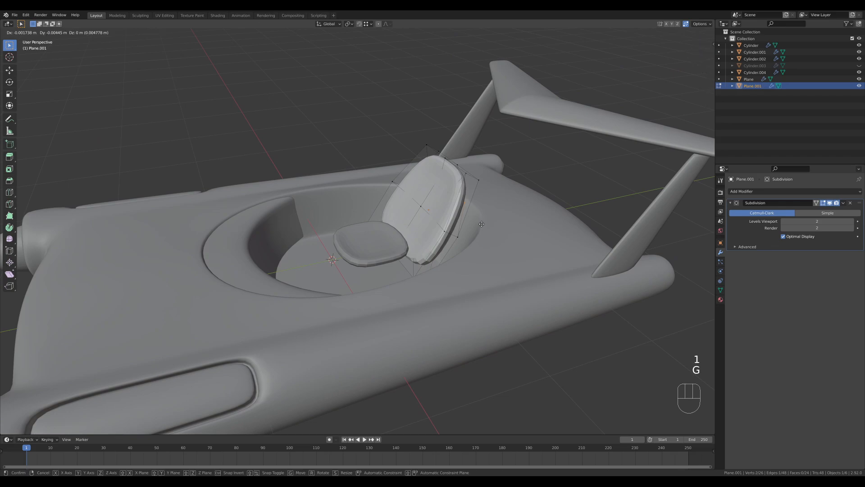
{"action": "key", "text": "Escape"}
{"action": "key", "text": "g"}
{"action": "key", "text": "y"}
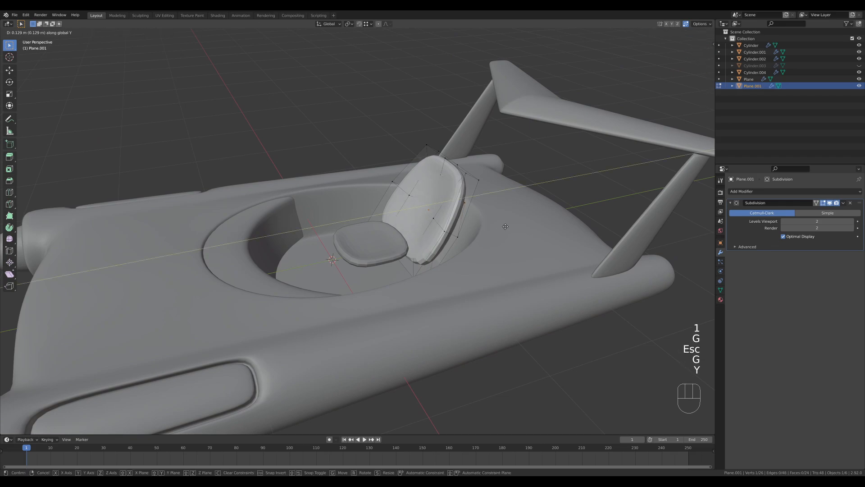
{"action": "left_click", "coordinate": [506, 228]}
Step: Move the top front centre vertex of the backrest about 0.16 m forward along Y and raise it along Z
{"action": "key", "text": "3"}
{"action": "left_click", "coordinate": [437, 160]}
{"action": "middle_click_drag", "start_coordinate": [437, 160], "coordinate": [452, 176]}
{"action": "key", "text": "2"}
{"action": "middle_click_drag", "start_coordinate": [533, 216], "coordinate": [525, 201]}
{"action": "key", "text": "g"}
{"action": "key", "text": "y"}
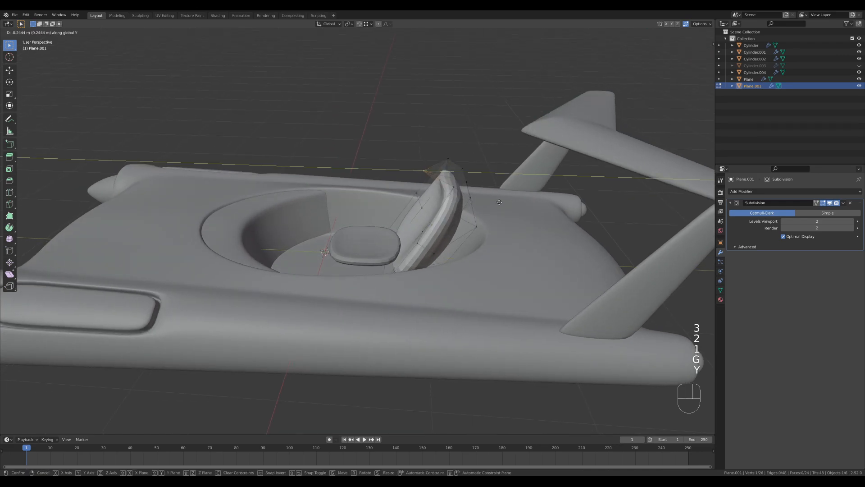
{"action": "left_click", "coordinate": [510, 201]}
{"action": "key", "text": "g"}
{"action": "key", "text": "z"}
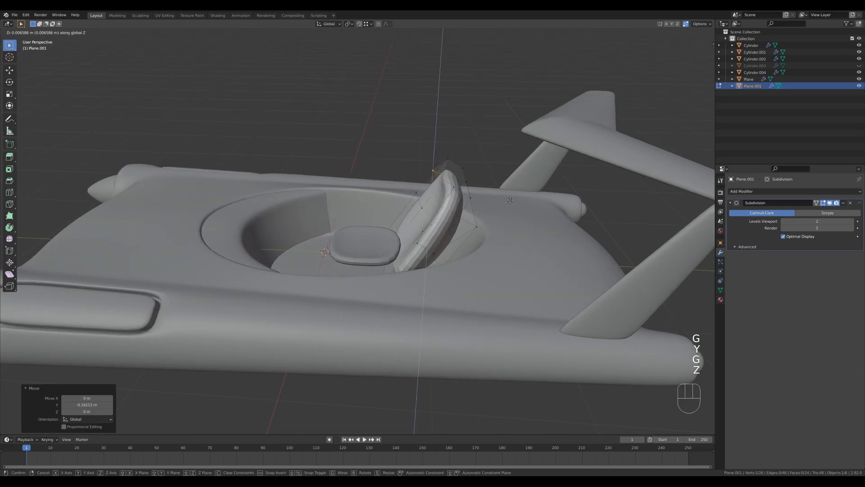
{"action": "left_click", "coordinate": [510, 181]}
{"action": "key", "text": "Tab"}
Step: Open the seat cushion's mesh for editing with all of its geometry selected
{"action": "middle_click_drag", "start_coordinate": [510, 181], "coordinate": [430, 263]}
{"action": "left_click", "coordinate": [428, 267]}
{"action": "key", "text": "Tab"}
{"action": "key", "text": "a"}
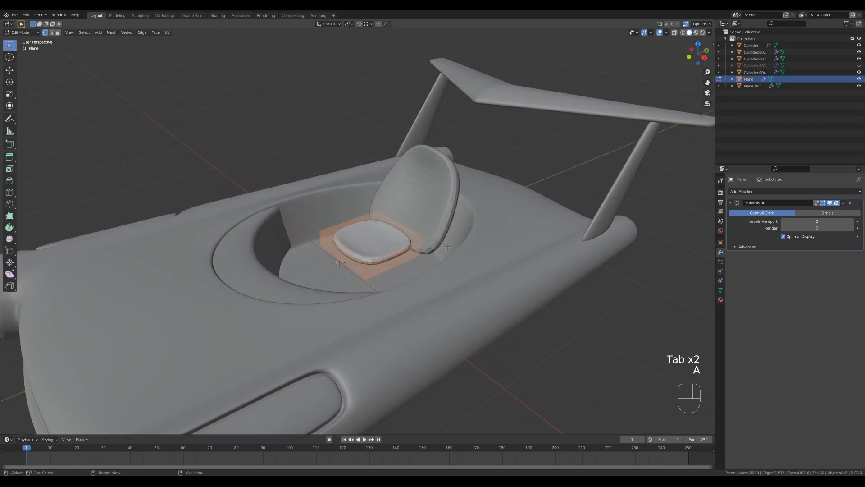
{"action": "key", "text": "s"}
{"action": "key", "text": "Escape"}
{"action": "key", "text": "ctrl+r"}
{"action": "left_click", "coordinate": [404, 269]}
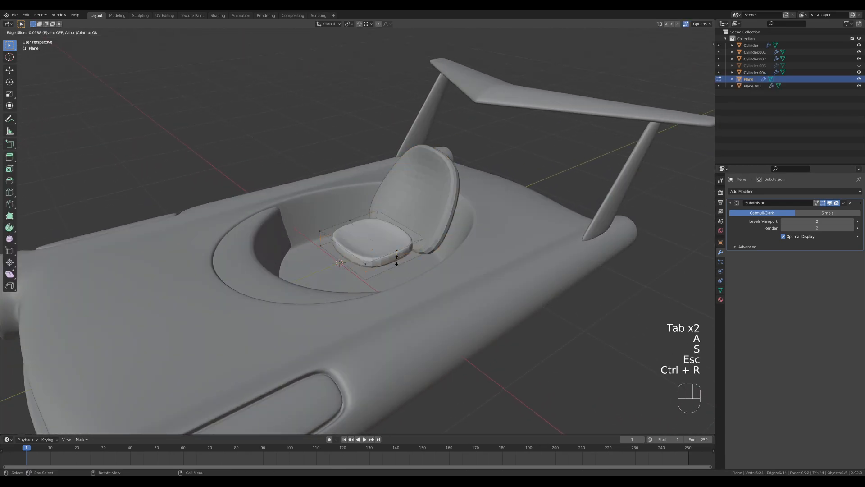
{"action": "key", "text": "Escape"}
Step: Thicken the whole cushion by scaling it about 1.68 along Z and widen it about 1.18 in X and Y
{"action": "key", "text": "2"}
{"action": "key", "text": "a"}
{"action": "key", "text": "s"}
{"action": "key", "text": "z"}
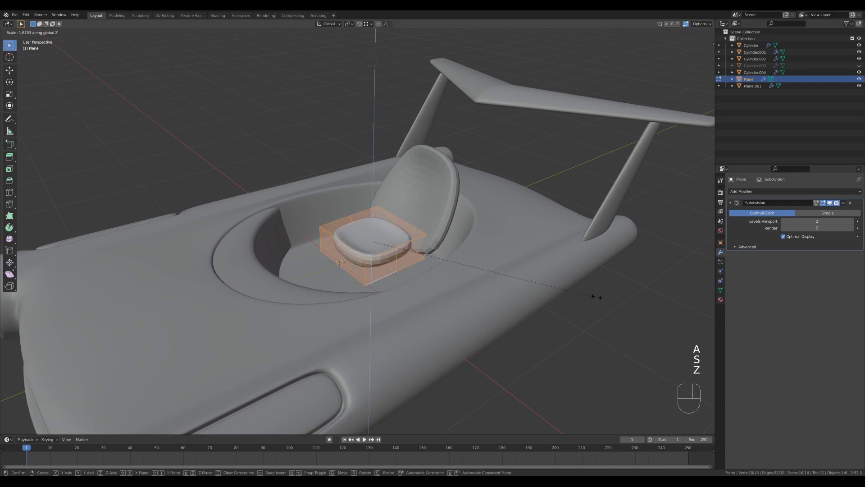
{"action": "left_click", "coordinate": [593, 294]}
{"action": "key", "text": "s"}
{"action": "key", "text": "shift+z"}
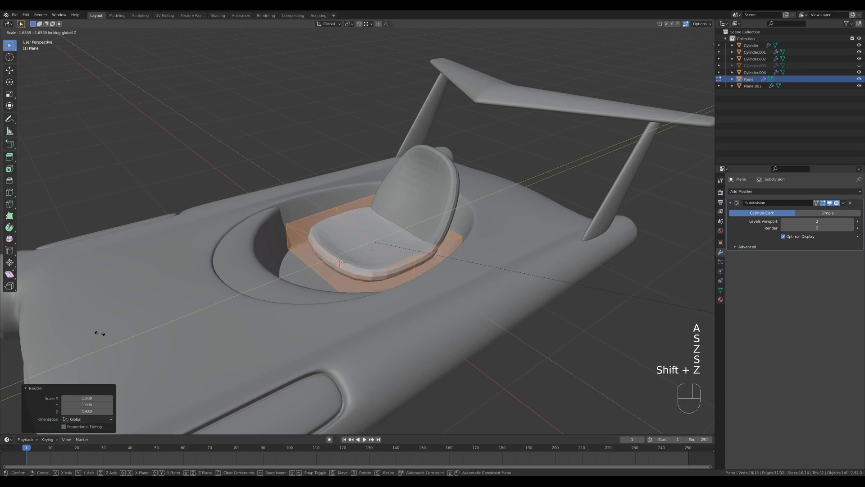
{"action": "left_click", "coordinate": [688, 298]}
Step: Lower the cushion about 0.13 m along Z toward the cockpit floor
{"action": "key", "text": "g"}
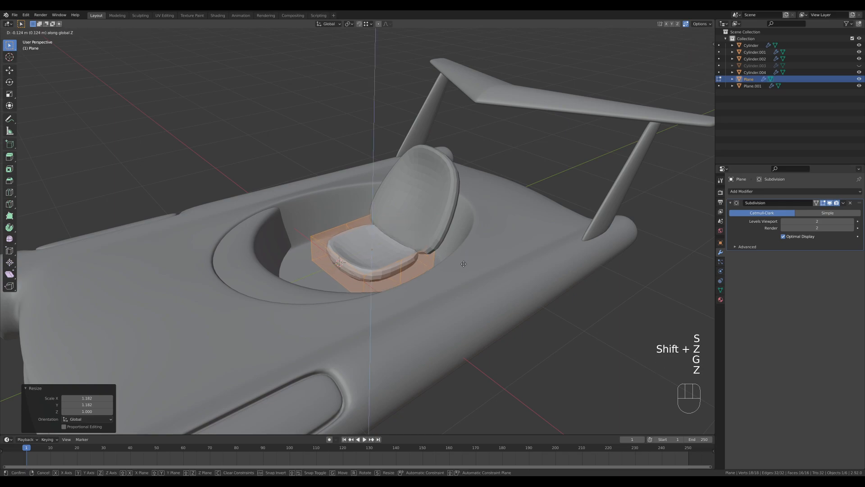
{"action": "key", "text": "z"}
{"action": "left_click", "coordinate": [461, 265]}
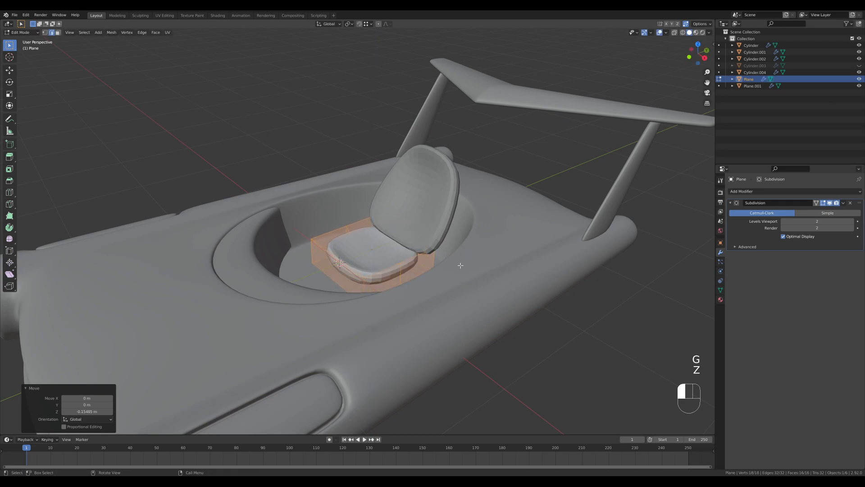
{"action": "middle_click_drag", "start_coordinate": [460, 266], "coordinate": [499, 252]}
Step: Scale the backrest down slightly and shift it about 0.07 m forward along Y and about 0.08 m down along Z
{"action": "key", "text": "Tab"}
{"action": "left_click", "coordinate": [402, 194]}
{"action": "middle_click_drag", "start_coordinate": [533, 219], "coordinate": [556, 228]}
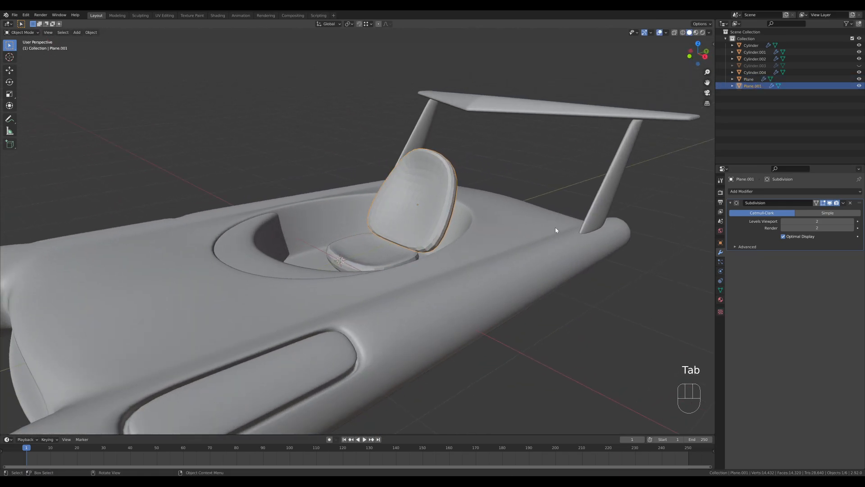
{"action": "key", "text": "s"}
{"action": "key", "text": "g"}
{"action": "key", "text": "y"}
{"action": "left_click", "coordinate": [529, 226]}
{"action": "key", "text": "g"}
{"action": "key", "text": "z"}
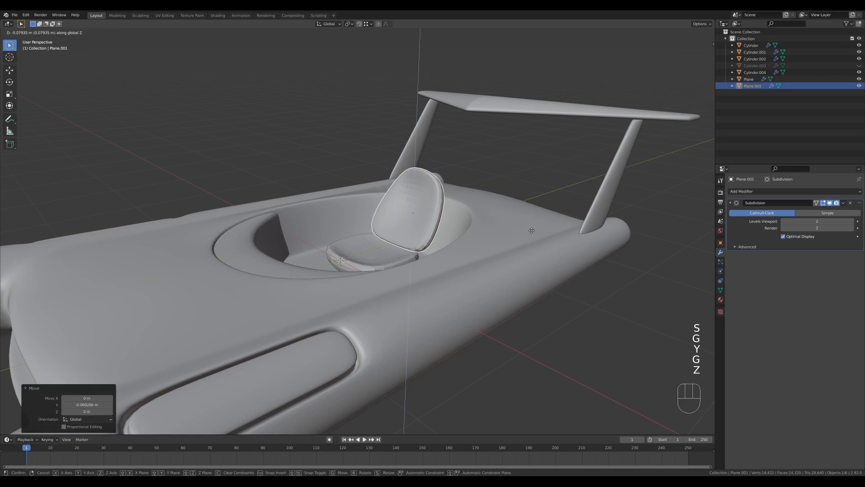
{"action": "left_click", "coordinate": [533, 230]}
{"action": "left_click", "coordinate": [535, 138]}
Step: Adjust the backrest's position against the cushion along Y
{"action": "middle_click_drag", "start_coordinate": [547, 223], "coordinate": [405, 231]}
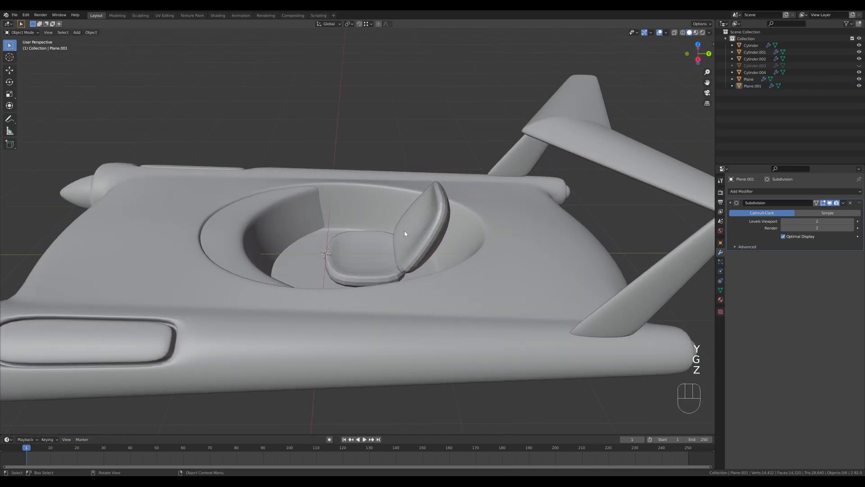
{"action": "left_click", "coordinate": [405, 231]}
{"action": "key", "text": "g"}
{"action": "key", "text": "y"}
Step: Unhide the canopy dome and turn on X-ray to check the seat's fit inside it
{"action": "key", "text": "alt+h"}
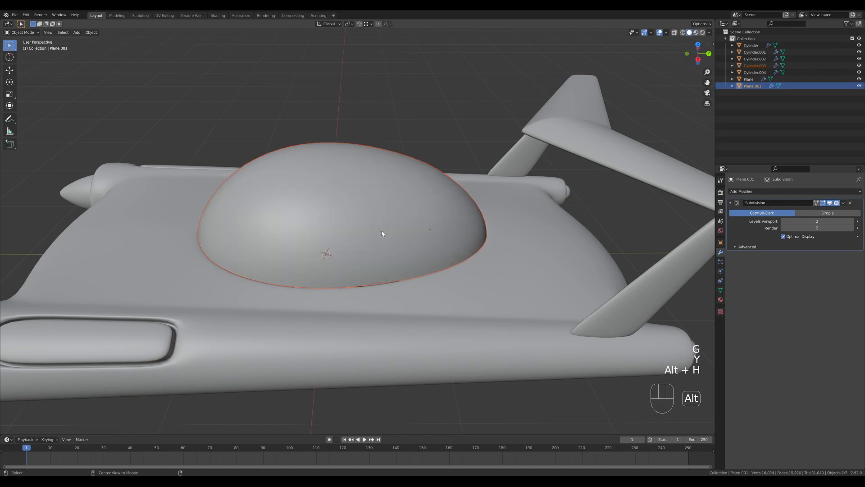
{"action": "mouse_move", "coordinate": [381, 231]}
{"action": "middle_mouse_down"}
{"action": "mouse_move", "coordinate": [450, 257]}
{"action": "mouse_move", "coordinate": [461, 251]}
{"action": "mouse_move", "coordinate": [471, 291]}
{"action": "middle_mouse_up"}
{"action": "key", "text": "z"}
{"action": "left_click", "coordinate": [483, 381]}
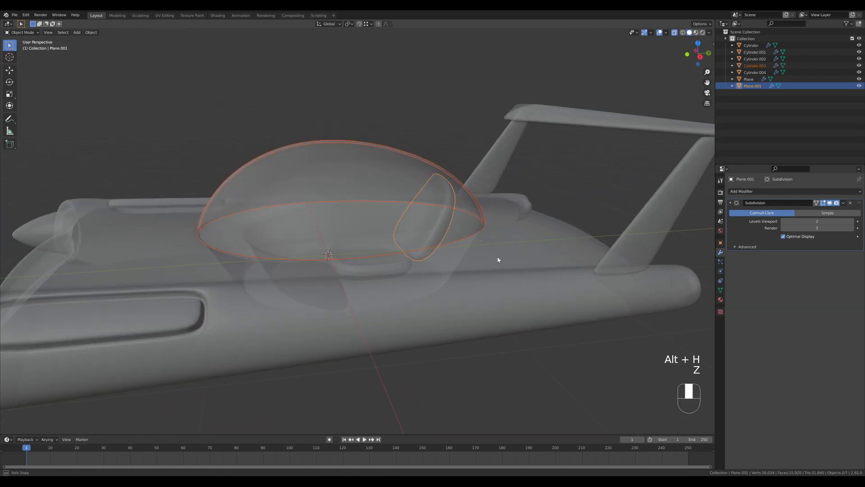
{"action": "mouse_move", "coordinate": [498, 258]}
{"action": "middle_mouse_down"}
{"action": "mouse_move", "coordinate": [437, 274]}
{"action": "mouse_move", "coordinate": [510, 255]}
{"action": "mouse_move", "coordinate": [507, 285]}
{"action": "mouse_move", "coordinate": [489, 271]}
{"action": "middle_mouse_up"}
Step: Turn off X-ray and hide the viewport overlays to inspect the closed canopy on the car body
{"action": "key", "text": "z"}
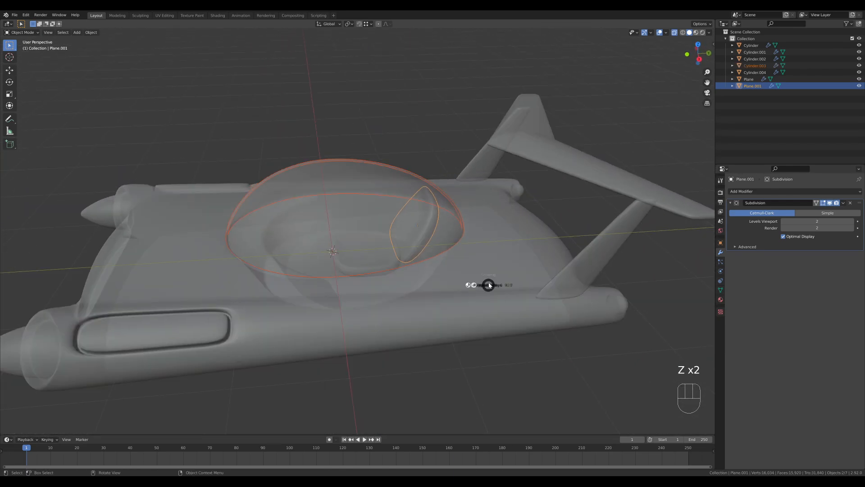
{"action": "left_click", "coordinate": [484, 243]}
{"action": "key", "text": "z"}
{"action": "left_click", "coordinate": [439, 239]}
{"action": "left_click", "coordinate": [381, 237]}
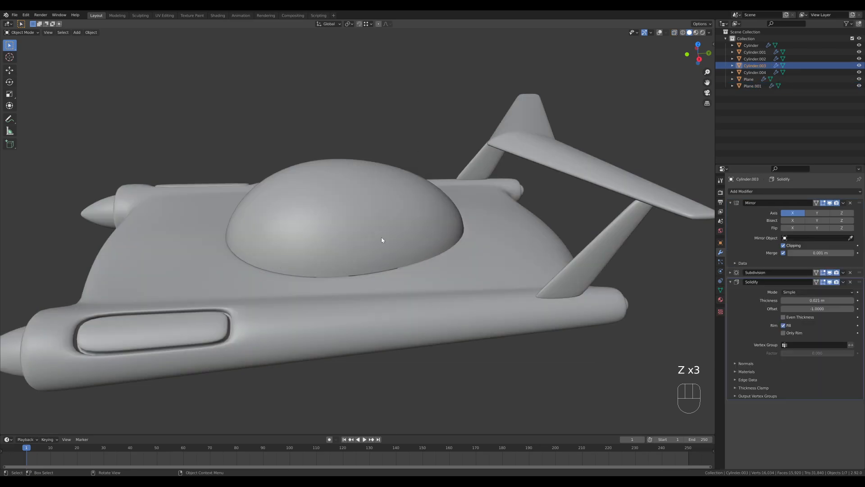
{"action": "left_click", "coordinate": [338, 232]}
{"action": "middle_click_drag", "start_coordinate": [338, 251], "coordinate": [373, 304]}
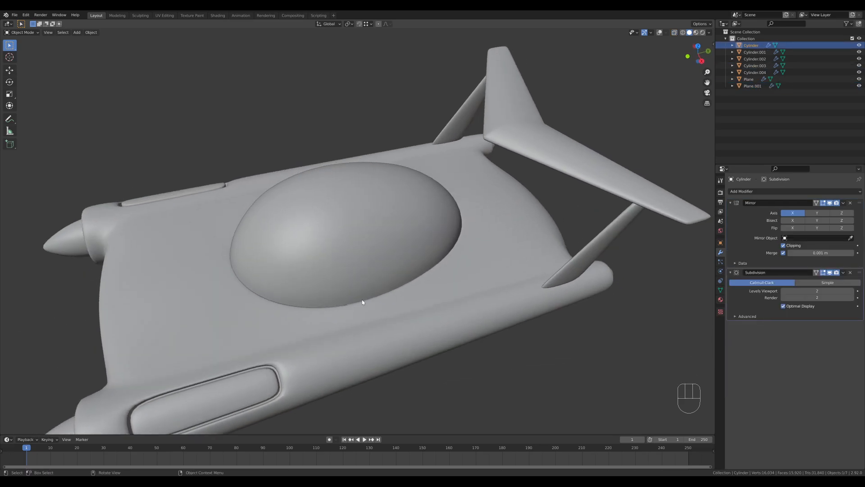
Step: Show the viewport overlays again, and scale the canopy up by about 1.025 with a slight nudge along Z
{"action": "left_click", "coordinate": [367, 288]}
{"action": "middle_click_drag", "start_coordinate": [514, 333], "coordinate": [539, 277], "text": "shift"}
{"action": "key", "text": "z"}
{"action": "left_click", "coordinate": [535, 196]}
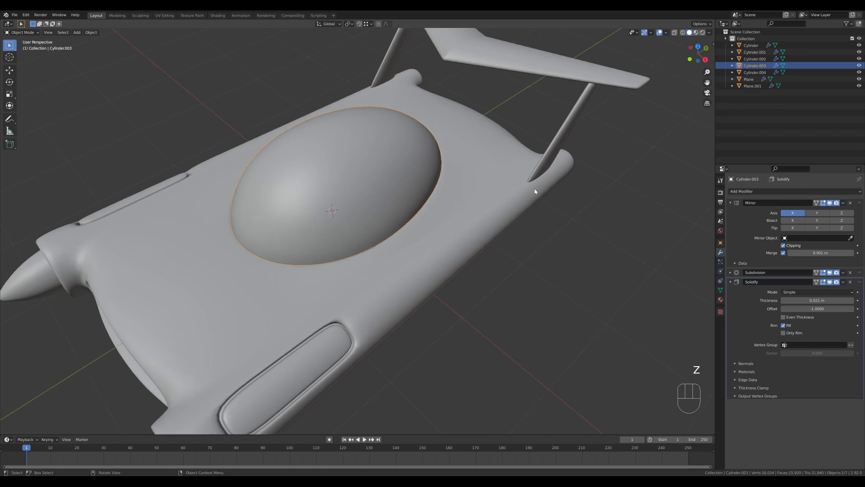
{"action": "middle_click_drag", "start_coordinate": [536, 192], "coordinate": [488, 222]}
{"action": "key", "text": "s"}
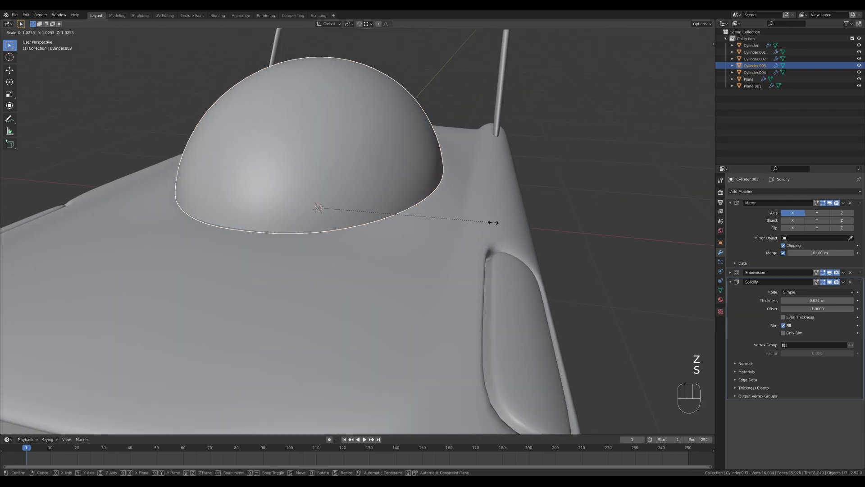
{"action": "left_click", "coordinate": [490, 222]}
{"action": "key", "text": "g"}
{"action": "key", "text": "z"}
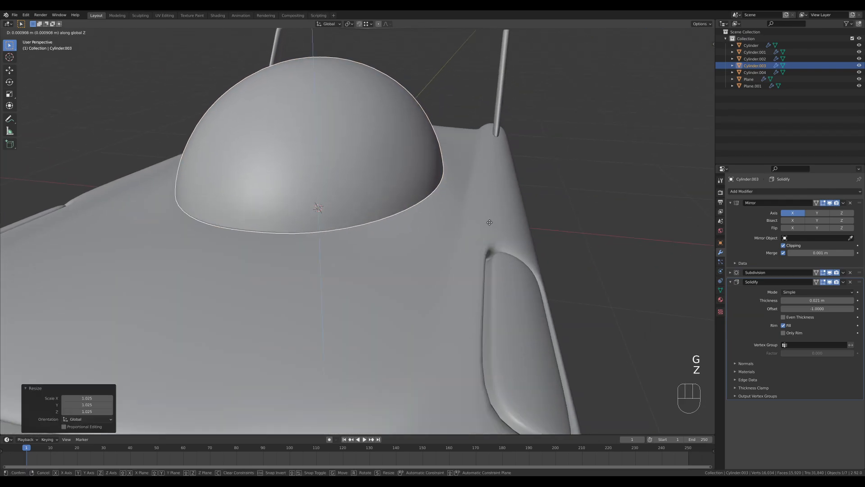
{"action": "left_click", "coordinate": [489, 222]}
Step: Hide the canopy and snap the 3D cursor to the centre vertex on the dashboard's inner top edge
{"action": "middle_click_drag", "start_coordinate": [637, 183], "coordinate": [504, 196]}
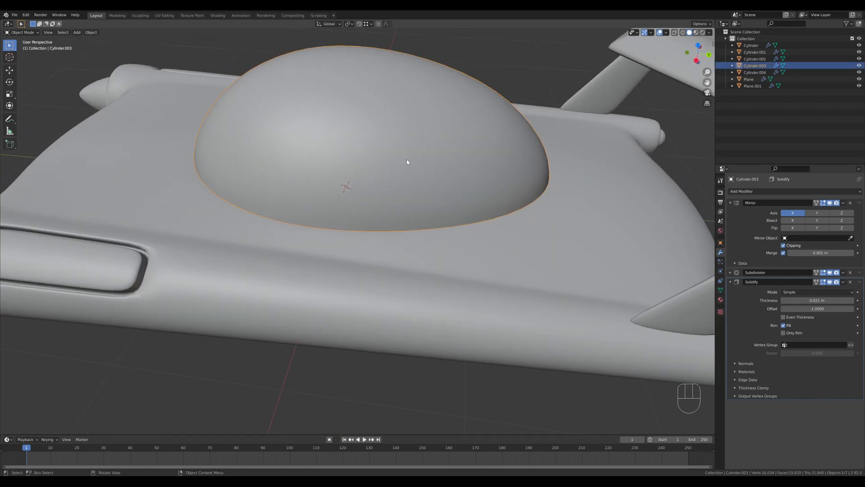
{"action": "key", "text": "h"}
{"action": "middle_click_drag", "start_coordinate": [398, 112], "coordinate": [333, 139]}
{"action": "left_click", "coordinate": [343, 162]}
{"action": "key", "text": "Tab"}
{"action": "key", "text": "2"}
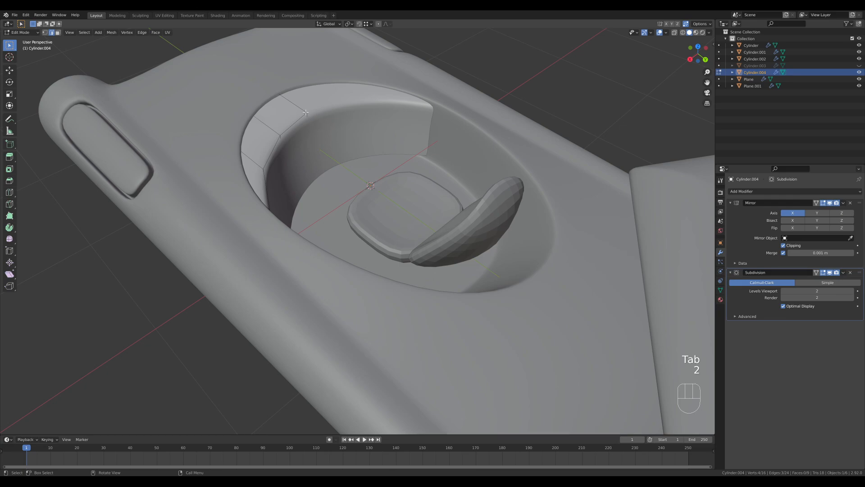
{"action": "key", "text": "Tab"}
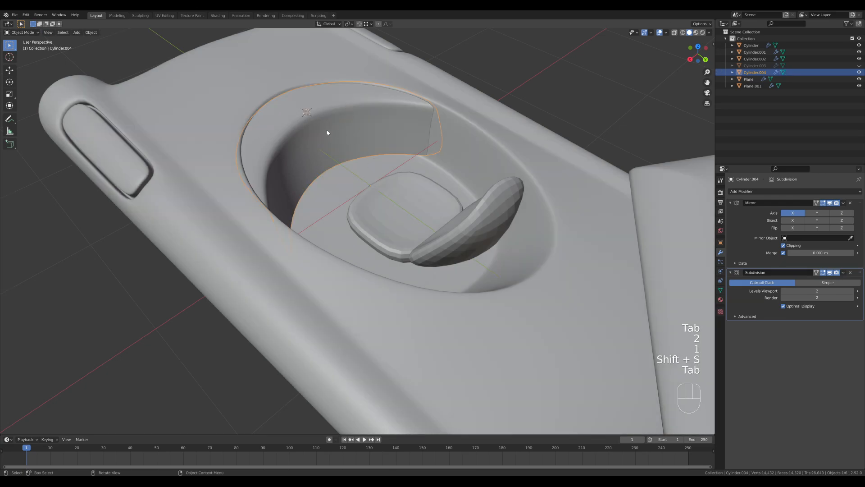
Step: Add a plane at the 3D cursor and scale it to about 0.053, stretched about 6.35 along X into a narrow strip
{"action": "key", "text": "shift+a"}
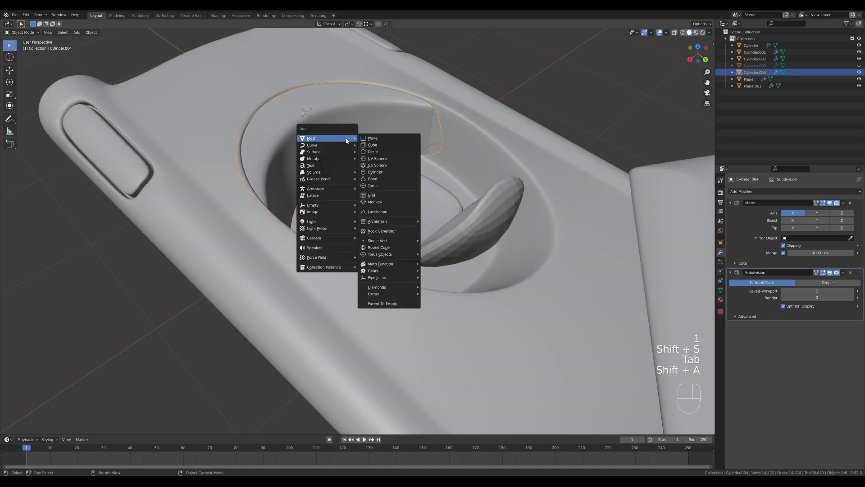
{"action": "left_click", "coordinate": [394, 141]}
{"action": "key", "text": "Tab"}
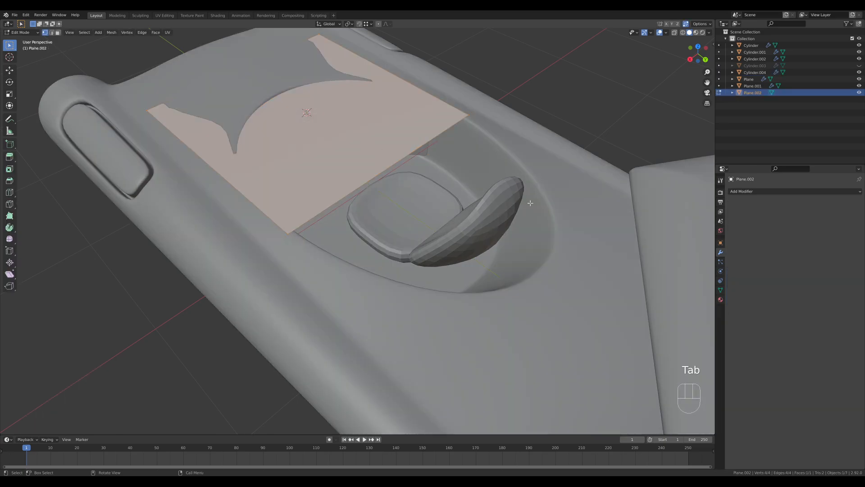
{"action": "key", "text": "s"}
{"action": "left_click", "coordinate": [320, 116]}
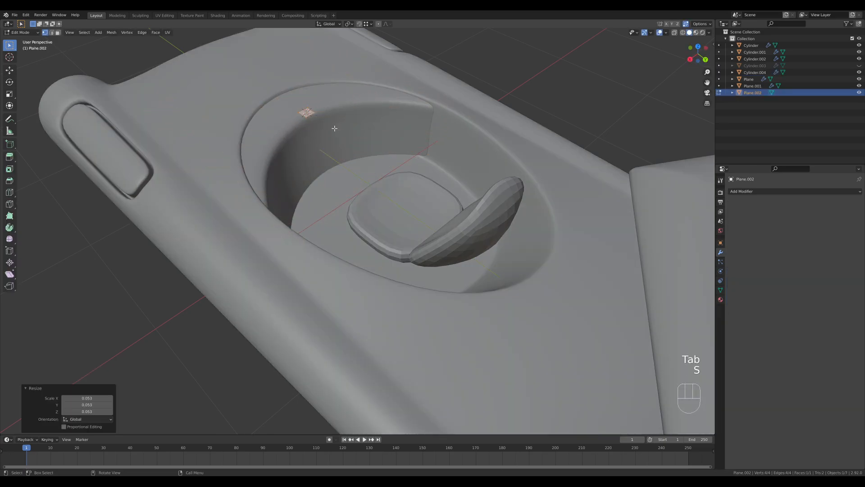
{"action": "key", "text": "s"}
{"action": "key", "text": "y"}
{"action": "left_click", "coordinate": [496, 87]}
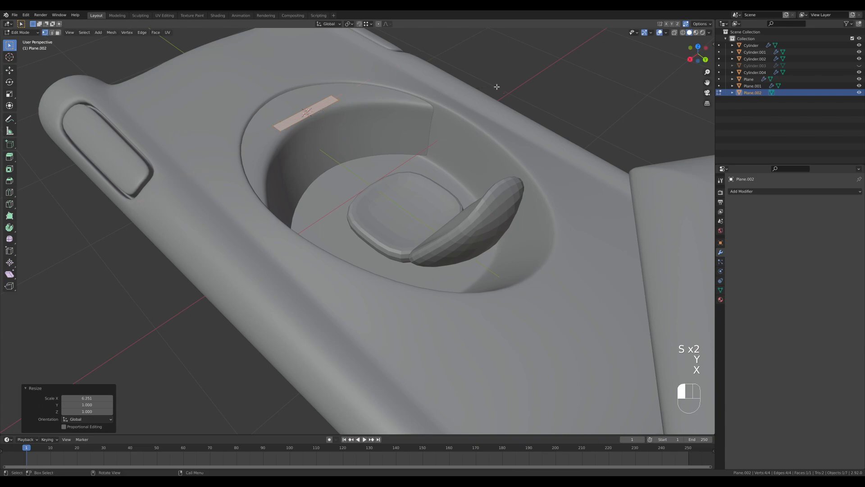
Step: Halve the strip at a centred loop cut and mirror the remaining half across X with a Mirror modifier
{"action": "key", "text": "ctrl+r"}
{"action": "left_click", "coordinate": [309, 116]}
{"action": "key", "text": "Escape"}
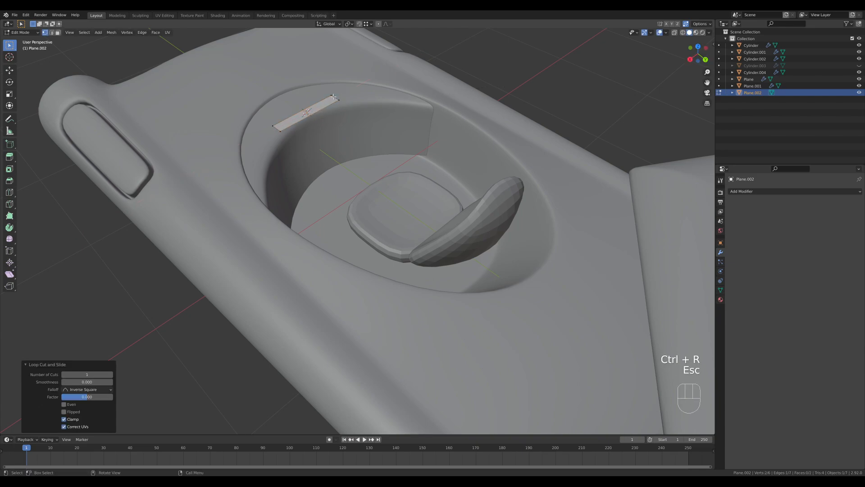
{"action": "key", "text": "x"}
{"action": "left_click", "coordinate": [360, 99]}
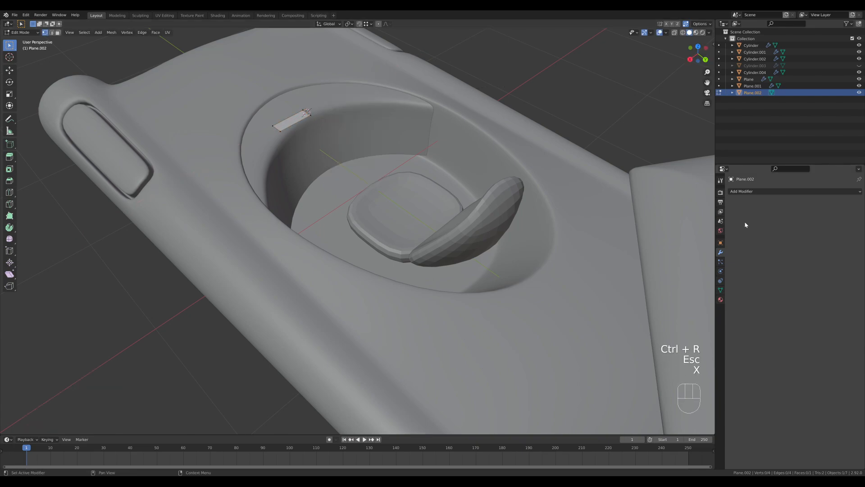
{"action": "left_click", "coordinate": [747, 191]}
{"action": "left_click", "coordinate": [720, 269]}
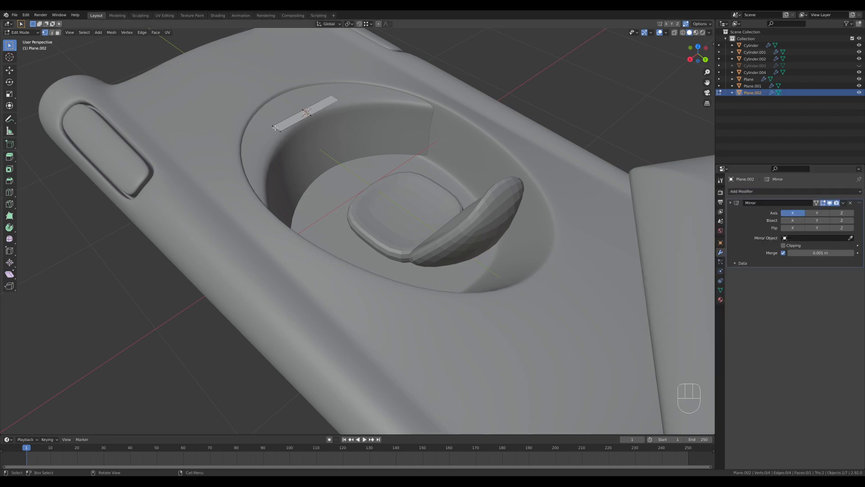
Step: Add a loop cut near the strip's outer end and extrude the end's front edge about 0.23 m forward along Y
{"action": "key", "text": "ctrl+r"}
{"action": "left_click", "coordinate": [288, 123]}
{"action": "left_click", "coordinate": [282, 130]}
{"action": "key", "text": "2"}
{"action": "key", "text": "e"}
{"action": "key", "text": "y"}
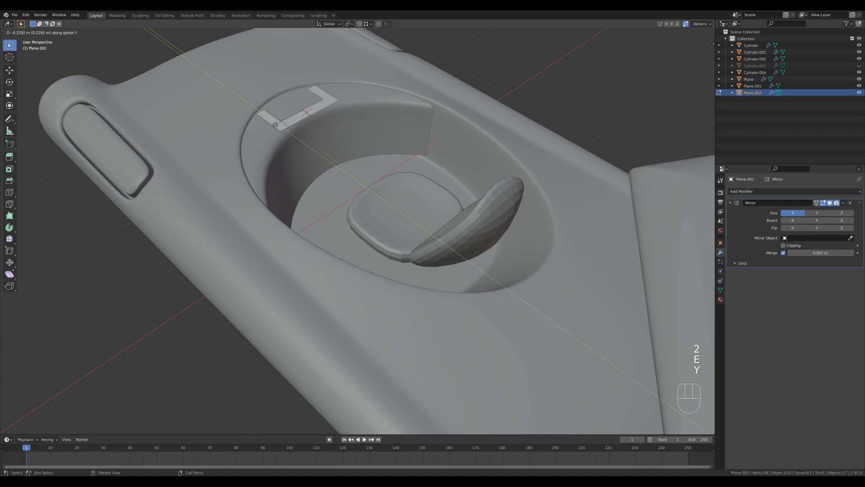
{"action": "left_click", "coordinate": [275, 125]}
Step: Extrude the whole U-shaped strip upward into a solid steering yoke and add a level 2 Subdivision Surface modifier
{"action": "key", "text": "a"}
{"action": "key", "text": "e"}
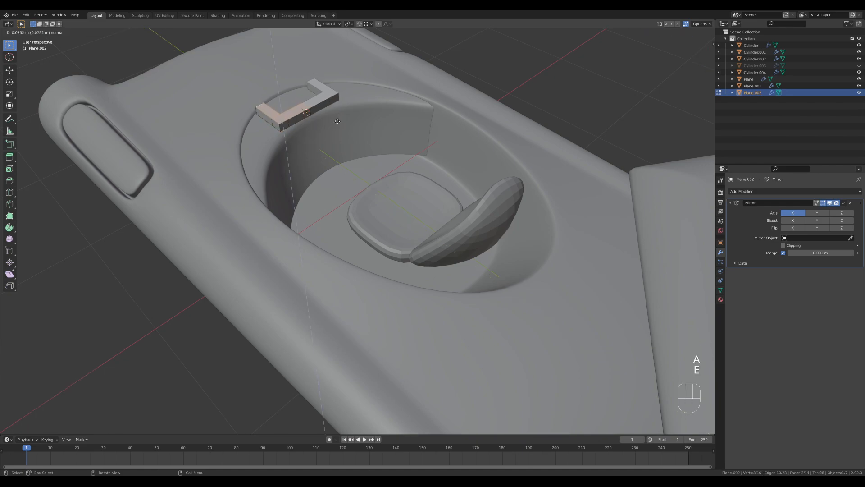
{"action": "left_click", "coordinate": [333, 129]}
{"action": "key", "text": "Tab"}
{"action": "key", "text": "ctrl+2"}
{"action": "middle_click_drag", "start_coordinate": [323, 124], "coordinate": [254, 173]}
Step: Sharpen the yoke's front tip and outer corner with two loop cuts slid close to them, and shade it smooth
{"action": "key", "text": "Tab"}
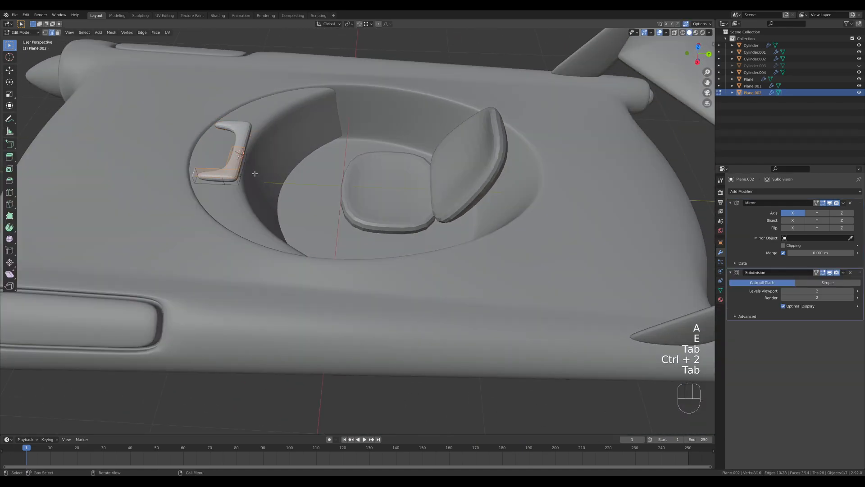
{"action": "key", "text": "ctrl+r"}
{"action": "left_click", "coordinate": [197, 180]}
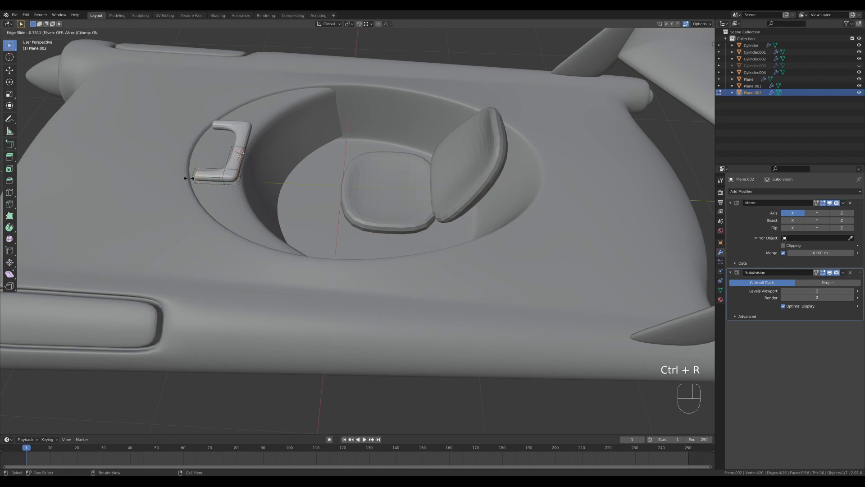
{"action": "left_click", "coordinate": [189, 178]}
{"action": "key", "text": "ctrl+r"}
{"action": "left_click", "coordinate": [247, 171]}
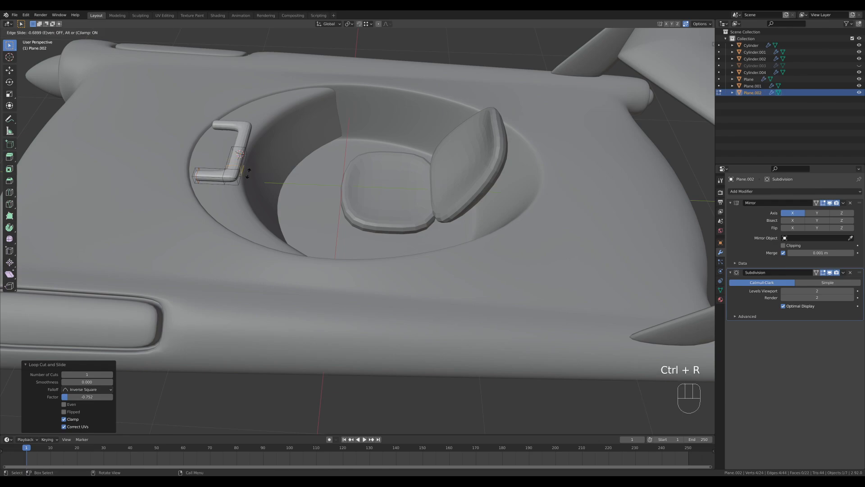
{"action": "left_click", "coordinate": [247, 173]}
{"action": "key", "text": "Tab"}
{"action": "right_click", "coordinate": [226, 168]}
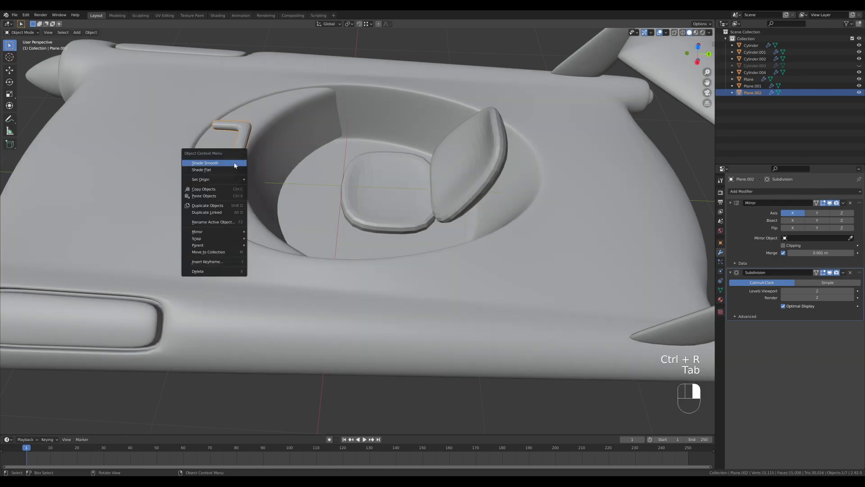
Step: In the right side view with X-ray on, rotate the yoke upright and move it about 0.17 m rearward and 0.13 m down
{"action": "key", "text": "KP_3"}
{"action": "key", "text": "r"}
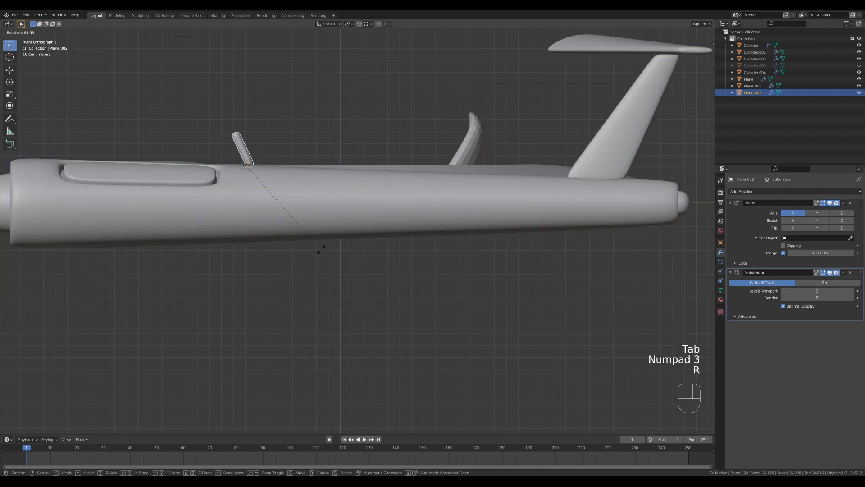
{"action": "left_click", "coordinate": [304, 258]}
{"action": "key", "text": "z"}
{"action": "key", "text": "g"}
{"action": "right_click", "coordinate": [329, 216]}
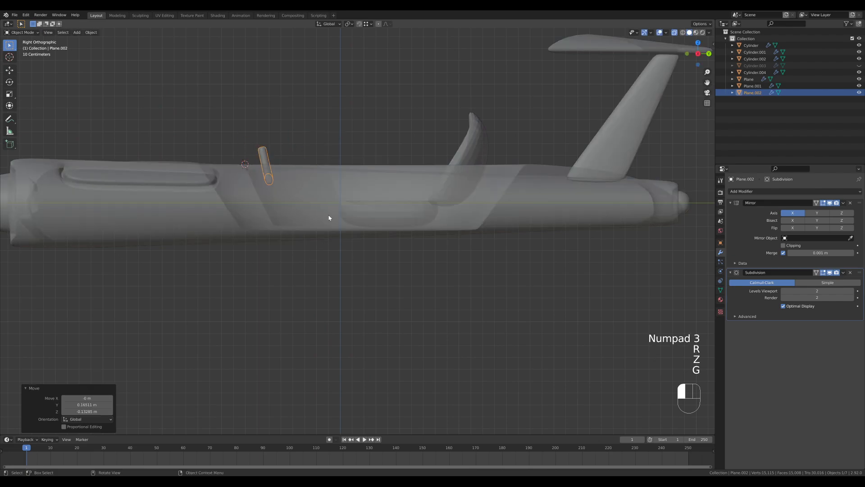
Step: Tilt the yoke in the right side view, move it about 0.19 m rearward, and shift it about 0.10 m forward along Y
{"action": "key", "text": "r"}
{"action": "left_click", "coordinate": [339, 207]}
{"action": "key", "text": "g"}
{"action": "left_click", "coordinate": [366, 206]}
{"action": "middle_click_drag", "start_coordinate": [366, 205], "coordinate": [398, 187]}
{"action": "key", "text": "alt+z"}
{"action": "key", "text": "g"}
{"action": "key", "text": "y"}
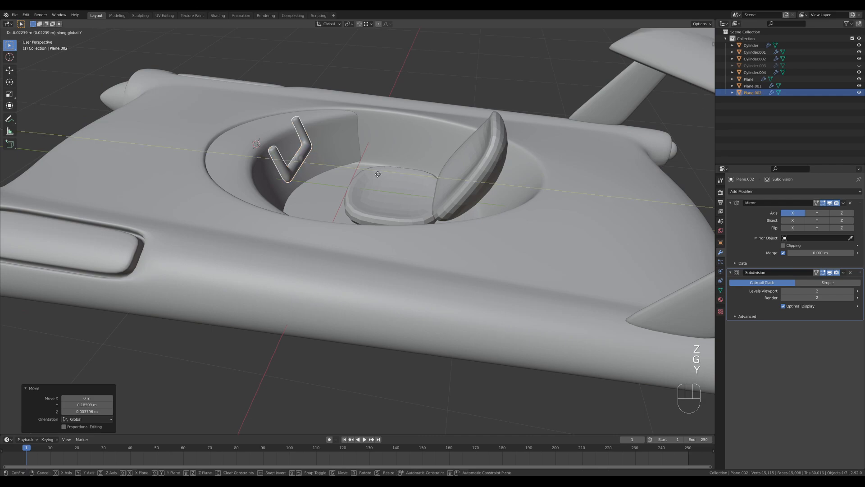
{"action": "left_click", "coordinate": [371, 173]}
Step: Enable clipping on the yoke's Mirror modifier and delete the inner end face at the yoke's centreline
{"action": "left_click", "coordinate": [784, 246]}
{"action": "key", "text": "Tab"}
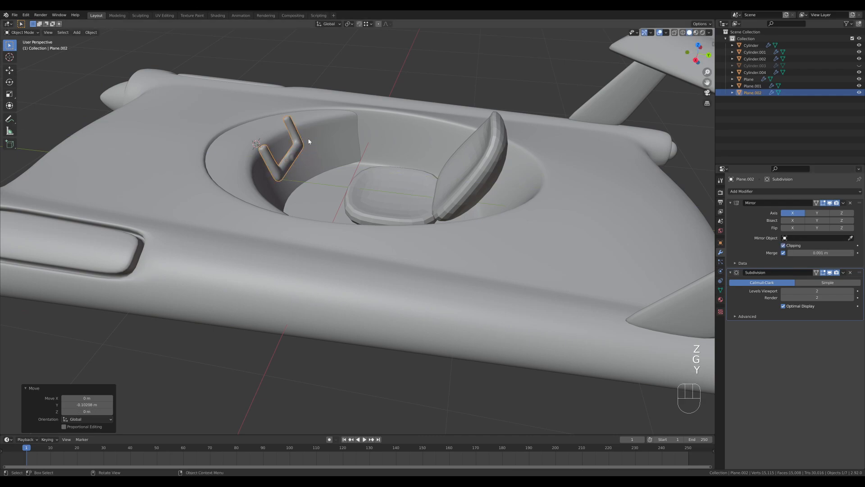
{"action": "middle_click_drag", "start_coordinate": [295, 156], "coordinate": [432, 197]}
{"action": "key", "text": "3"}
{"action": "key", "text": "x"}
{"action": "left_click", "coordinate": [447, 218]}
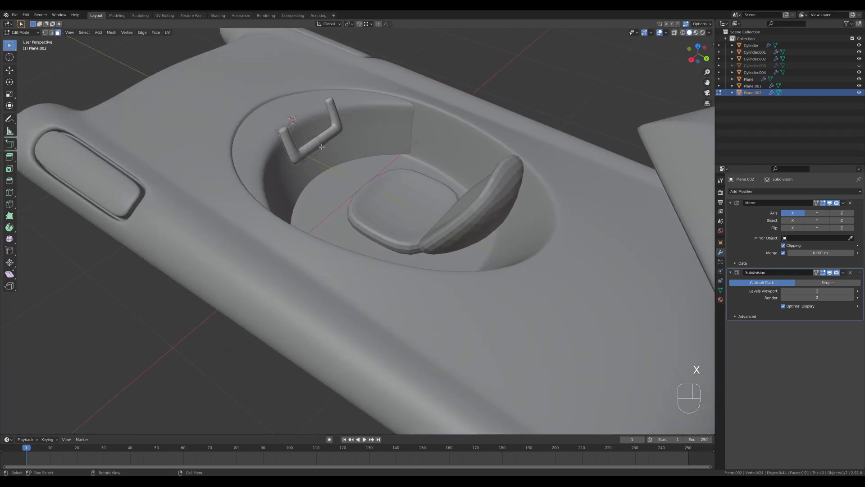
Step: Snap the 3D cursor to the middle of the yoke's crossbar and add a cylinder there as a hub, scaled to about 0.085
{"action": "middle_click_drag", "start_coordinate": [341, 138], "coordinate": [245, 136]}
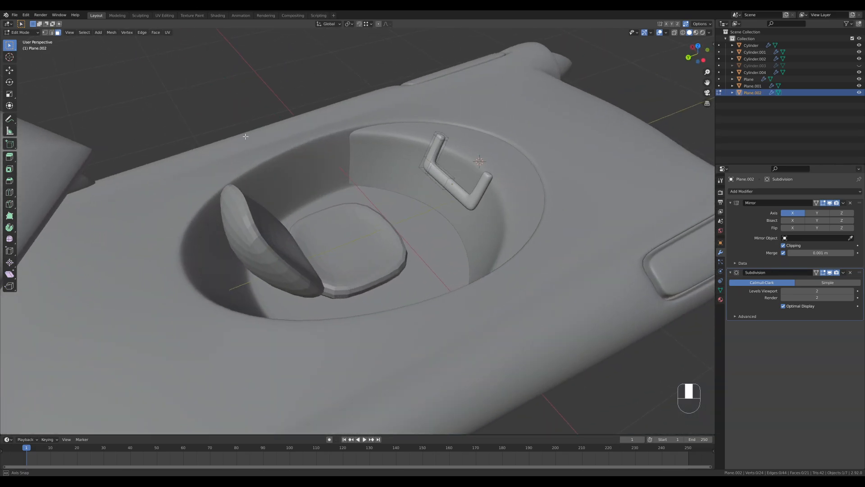
{"action": "key", "text": "shift+s"}
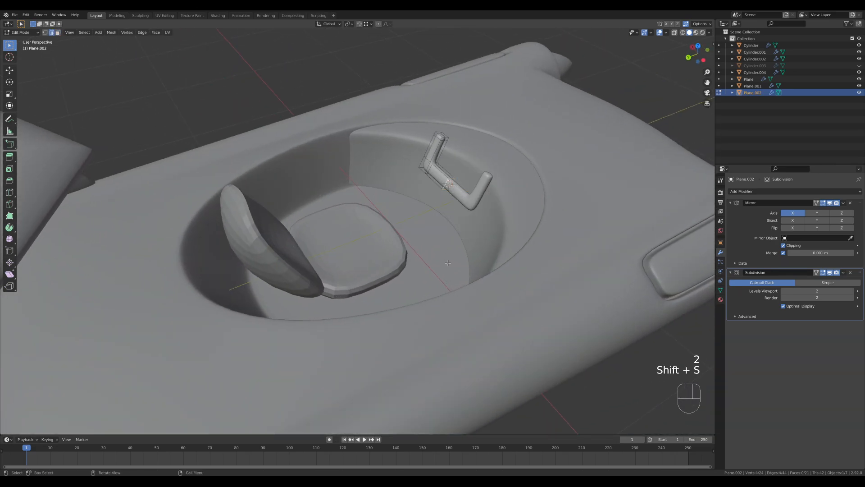
{"action": "key", "text": "Tab"}
{"action": "key", "text": "shift+a"}
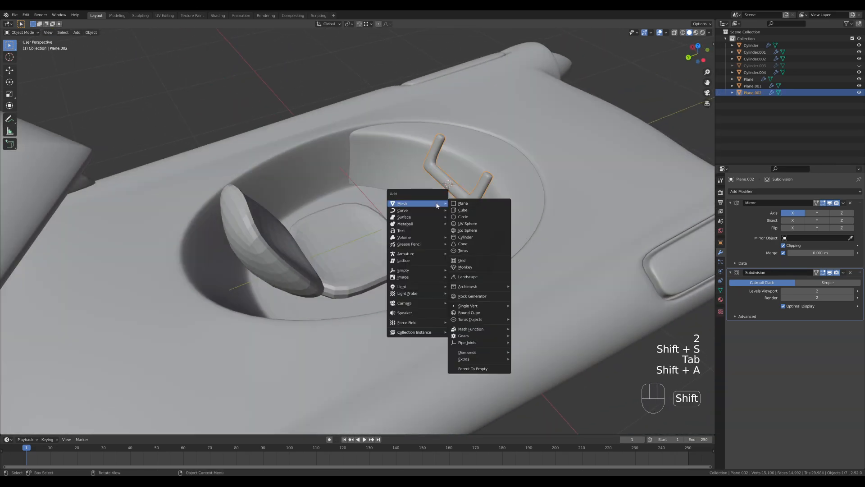
{"action": "left_click", "coordinate": [467, 237]}
{"action": "key", "text": "Tab"}
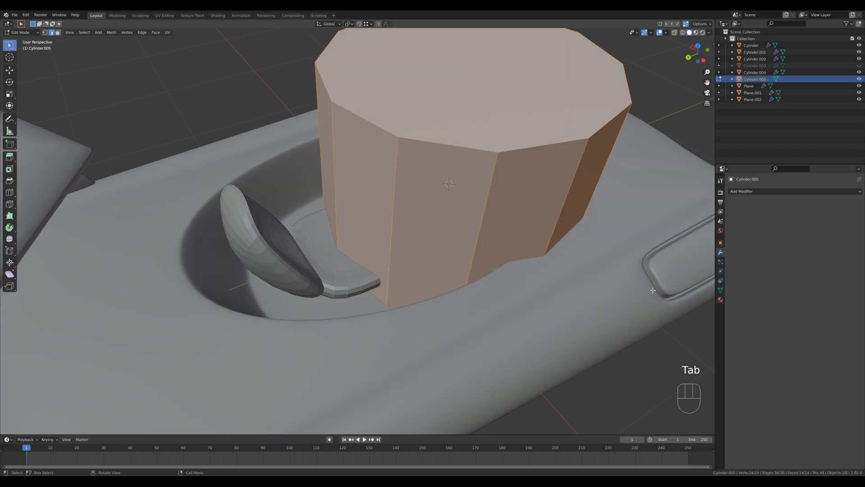
{"action": "key", "text": "s"}
{"action": "left_click", "coordinate": [438, 198]}
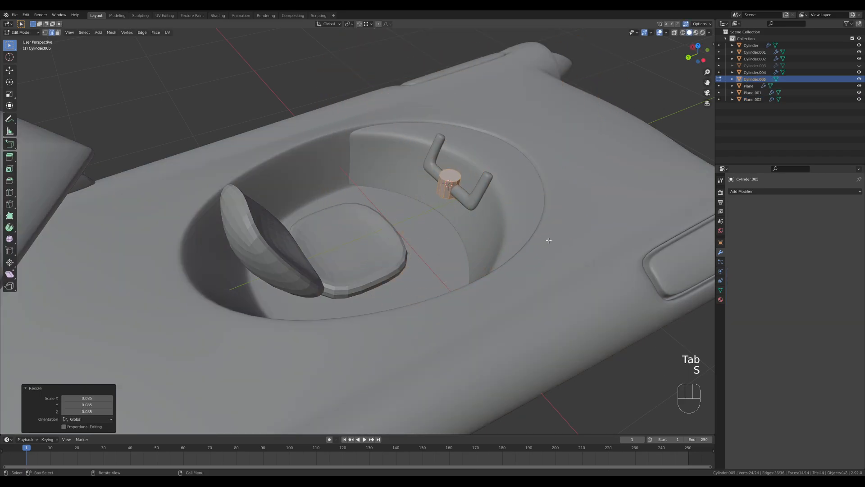
{"action": "key", "text": "Tab"}
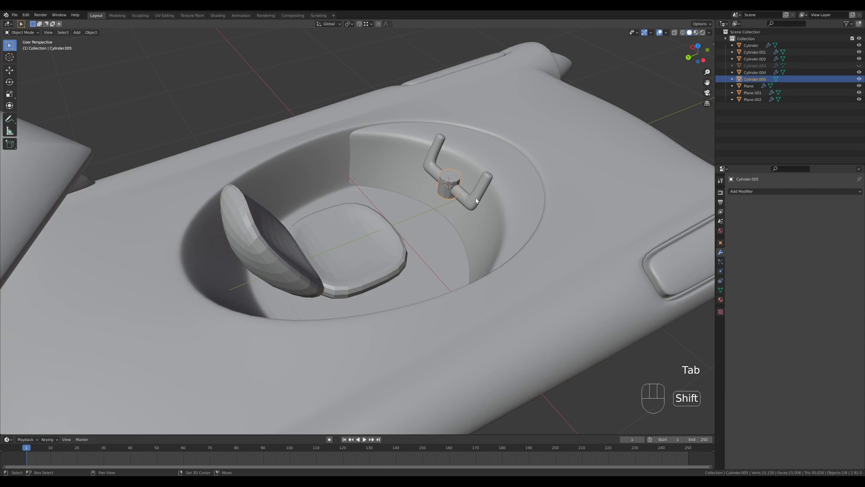
Step: In the right side view with X-ray on, rotate the hub cylinder about 68° to match the yoke's tilt, and return to solid display
{"action": "key", "text": "KP_3"}
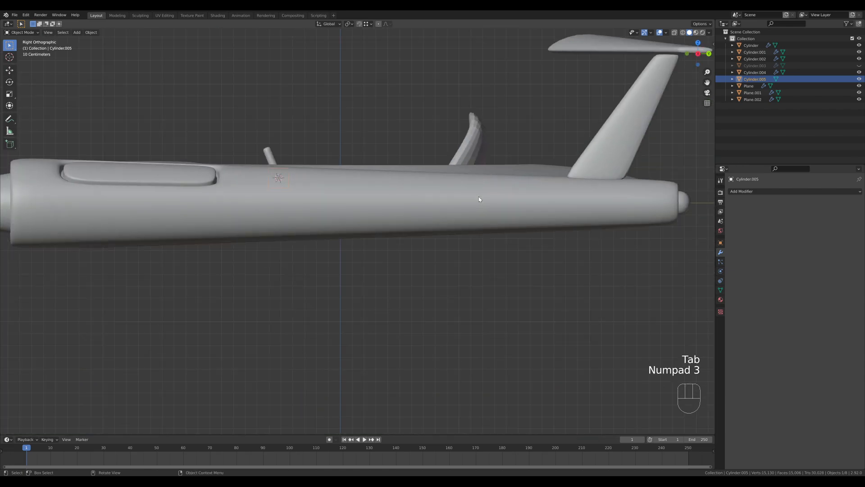
{"action": "key", "text": "z"}
{"action": "left_click", "coordinate": [388, 158]}
{"action": "key", "text": "r"}
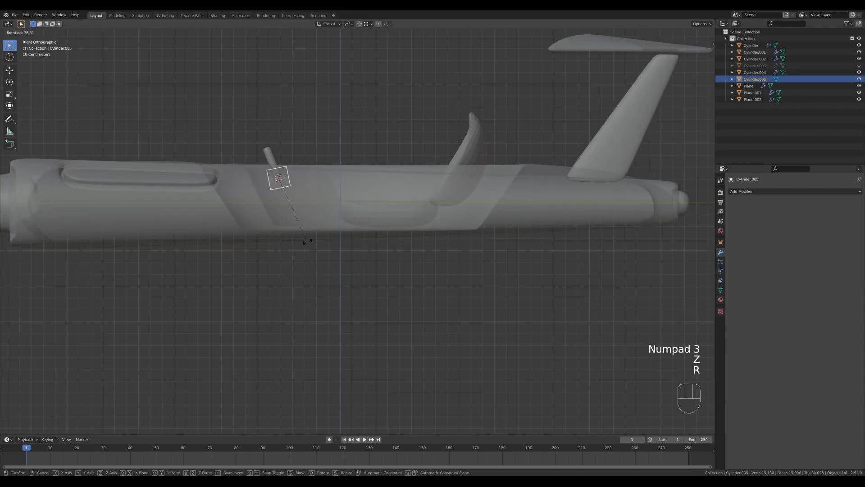
{"action": "left_click", "coordinate": [314, 233]}
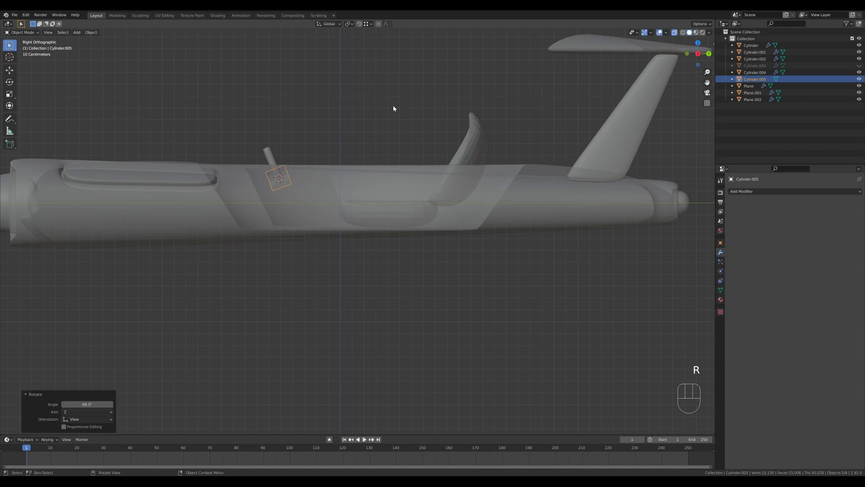
{"action": "key", "text": "z"}
{"action": "mouse_move", "coordinate": [395, 110]}
{"action": "middle_mouse_down"}
{"action": "mouse_move", "coordinate": [388, 158]}
{"action": "mouse_move", "coordinate": [421, 217]}
{"action": "middle_mouse_up"}
{"action": "left_click", "coordinate": [414, 153]}
Step: Add a level 2 Subdivision Surface modifier to the hub and sharpen its rims with two loop cuts slid towards the ends
{"action": "key", "text": "ctrl+2"}
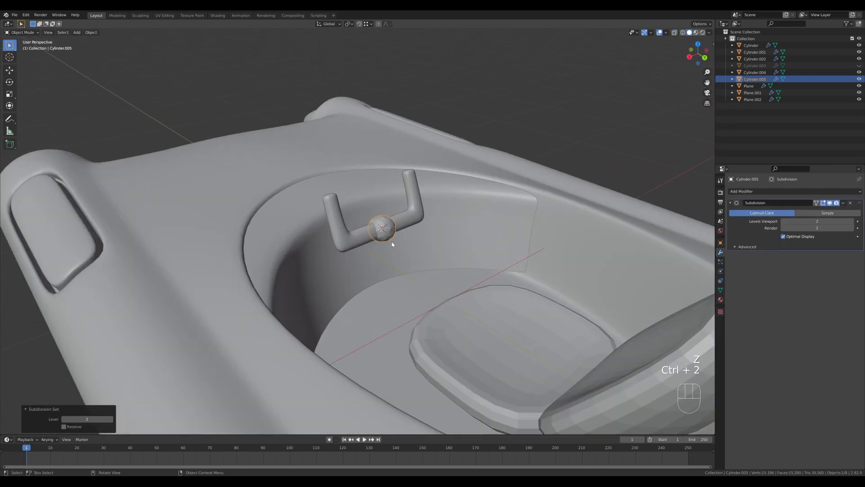
{"action": "key", "text": "Tab"}
{"action": "key", "text": "ctrl+r"}
{"action": "left_click", "coordinate": [382, 235]}
{"action": "left_click", "coordinate": [383, 237]}
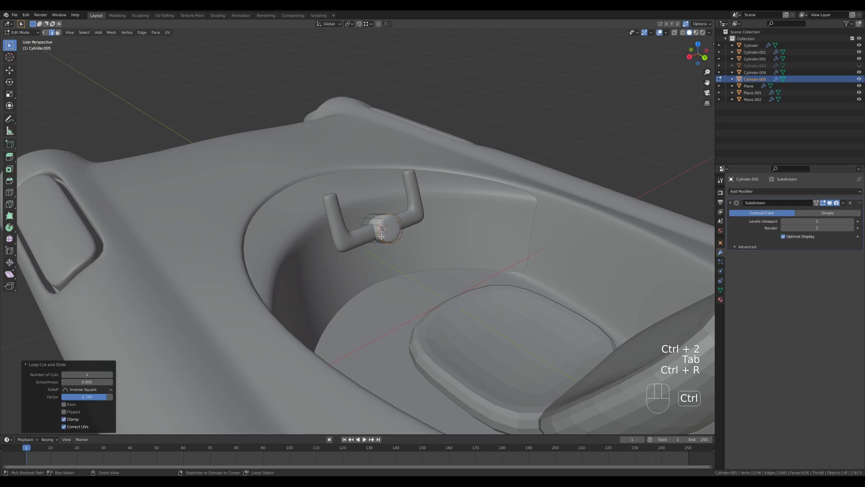
{"action": "key", "text": "ctrl+r"}
{"action": "left_click", "coordinate": [374, 231]}
{"action": "left_click", "coordinate": [365, 230]}
{"action": "key", "text": "Tab"}
Step: Shade the hub cylinder smooth
{"action": "right_click", "coordinate": [387, 223]}
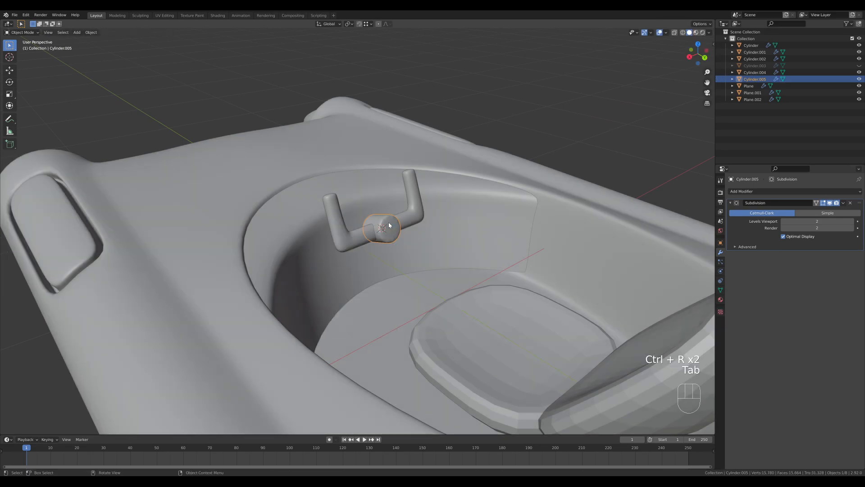
{"action": "right_click", "coordinate": [387, 223]}
{"action": "right_click", "coordinate": [386, 222]}
{"action": "middle_click_drag", "start_coordinate": [466, 223], "coordinate": [379, 228]}
{"action": "key", "text": "ctrl+z"}
{"action": "right_click", "coordinate": [378, 228]}
{"action": "left_click", "coordinate": [377, 226]}
Step: Inset the hub's end faces and extrude the forward one into a thin steering column running into the dashboard
{"action": "key", "text": "Tab"}
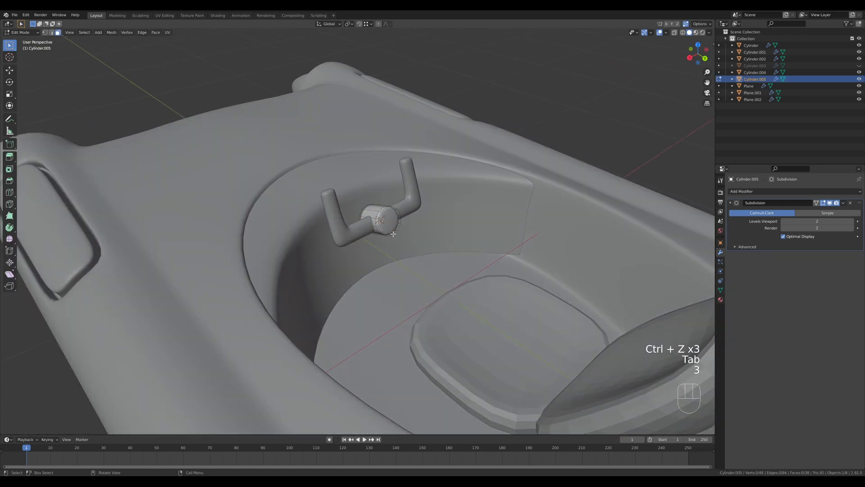
{"action": "key", "text": "3"}
{"action": "key", "text": "i"}
{"action": "left_click", "coordinate": [448, 243]}
{"action": "middle_click_drag", "start_coordinate": [447, 243], "coordinate": [521, 246]}
{"action": "key", "text": "3"}
{"action": "key", "text": "e"}
{"action": "left_click", "coordinate": [417, 264]}
Step: Tighten the steering column's shape with loop cuts slid along its length
{"action": "key", "text": "ctrl+r"}
{"action": "key", "text": "Tab"}
{"action": "scroll", "coordinate": [521, 244], "scroll_direction": "down", "scroll_amount": 5}
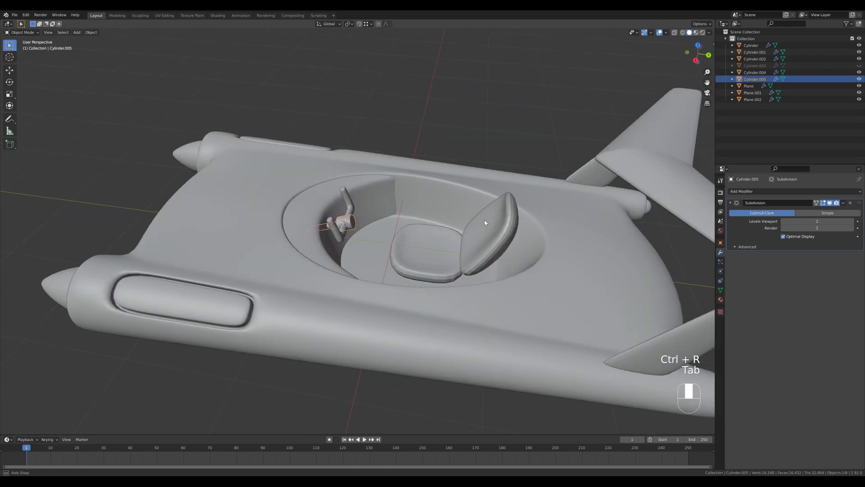
{"action": "middle_click_drag", "start_coordinate": [485, 220], "coordinate": [405, 225]}
{"action": "key", "text": "Tab"}
{"action": "key", "text": "ctrl+r"}
{"action": "left_click", "coordinate": [302, 241]}
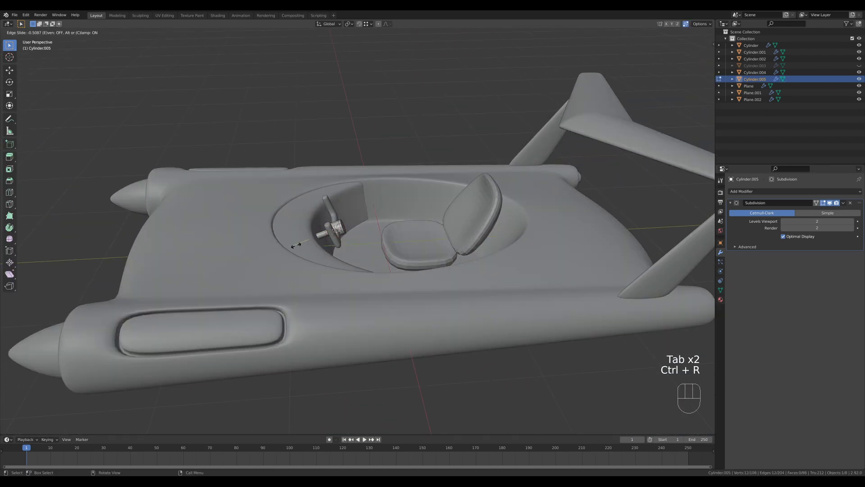
{"action": "left_click", "coordinate": [296, 244]}
{"action": "key", "text": "Tab"}
Step: Scale the yoke and hub together to about 1.15 and move them about 0.07 m rearward and 0.03 m down in the side view
{"action": "middle_click_drag", "start_coordinate": [525, 242], "coordinate": [473, 191]}
{"action": "left_click", "coordinate": [473, 190], "text": "shift"}
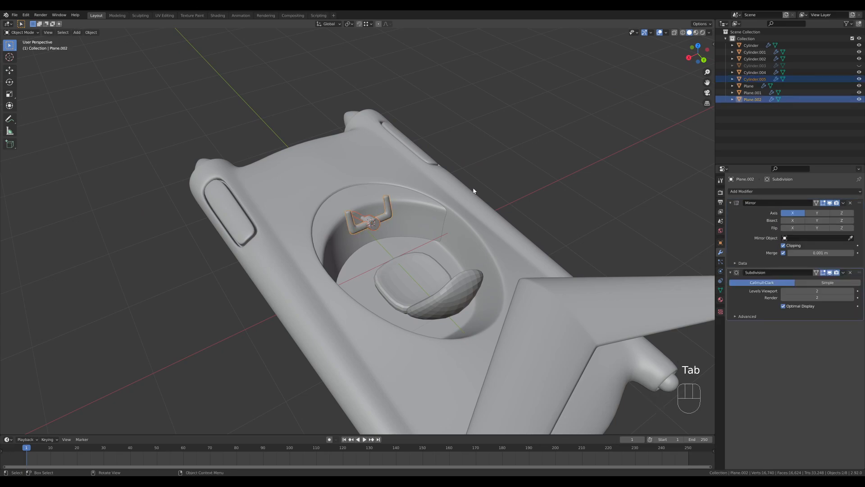
{"action": "key", "text": "KP_3"}
{"action": "key", "text": "s"}
{"action": "left_click", "coordinate": [477, 237]}
{"action": "key", "text": "g"}
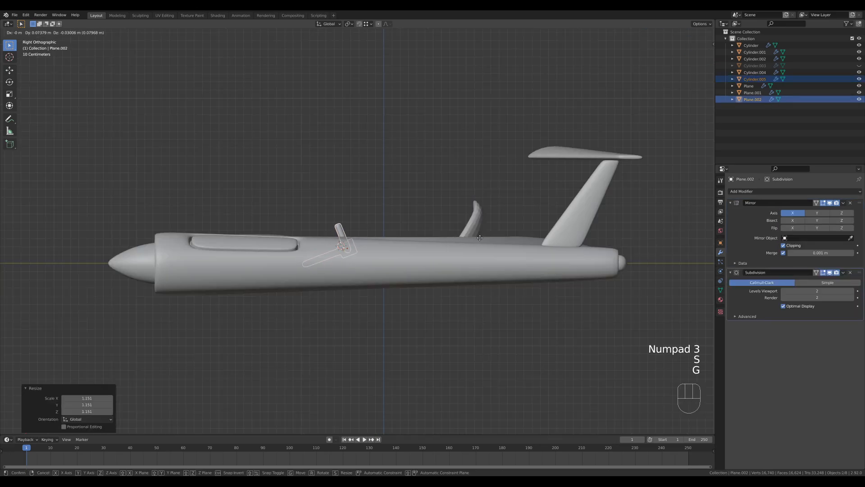
{"action": "left_click", "coordinate": [480, 237]}
{"action": "mouse_move", "coordinate": [480, 238]}
{"action": "middle_mouse_down"}
{"action": "mouse_move", "coordinate": [451, 225]}
{"action": "mouse_move", "coordinate": [473, 252]}
{"action": "middle_mouse_up"}
{"action": "key", "text": "Tab"}
{"action": "key", "text": "Tab"}
Step: Shade the seat's backrest and cushion smooth, and unhide the canopy
{"action": "left_click", "coordinate": [489, 246]}
{"action": "right_click", "coordinate": [472, 261]}
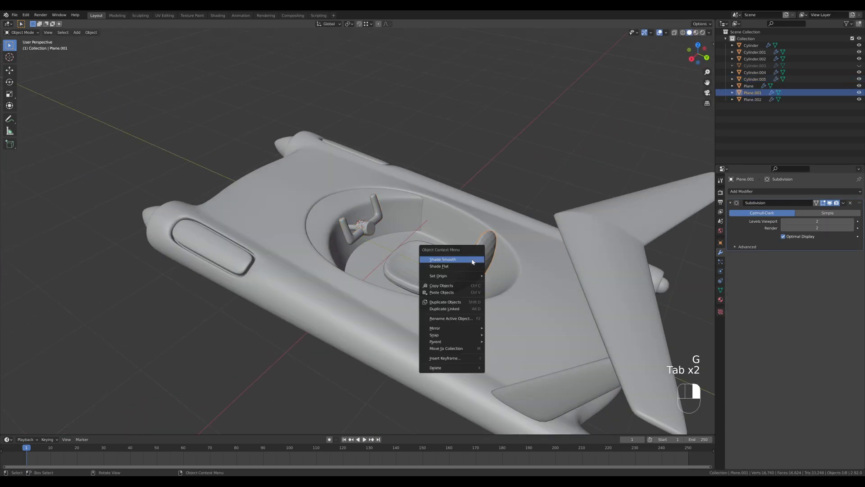
{"action": "left_click", "coordinate": [472, 262]}
{"action": "left_click", "coordinate": [428, 266]}
{"action": "right_click", "coordinate": [428, 266]}
{"action": "left_click", "coordinate": [428, 263]}
{"action": "scroll", "coordinate": [468, 123], "scroll_direction": "down", "scroll_amount": 3}
{"action": "key", "text": "alt+h"}
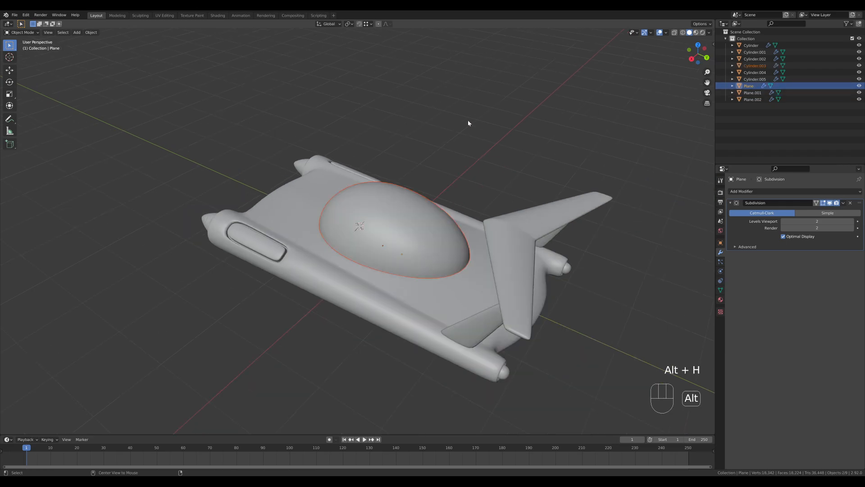
{"action": "left_click", "coordinate": [509, 179]}
Step: Open the car body's mesh for editing and examine the red car's side wings in the retro-futurism.png reference render
{"action": "middle_click_drag", "start_coordinate": [409, 282], "coordinate": [318, 279]}
{"action": "left_click", "coordinate": [318, 280]}
{"action": "key", "text": "Tab"}
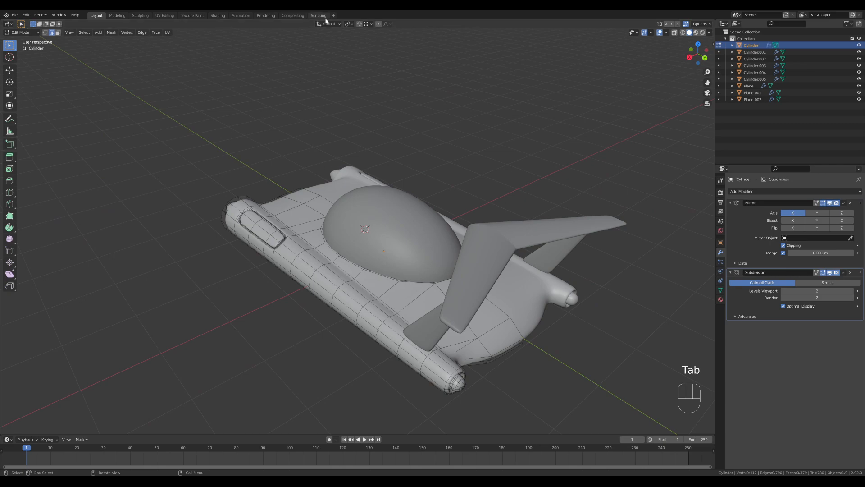
{"action": "left_click", "coordinate": [267, 16]}
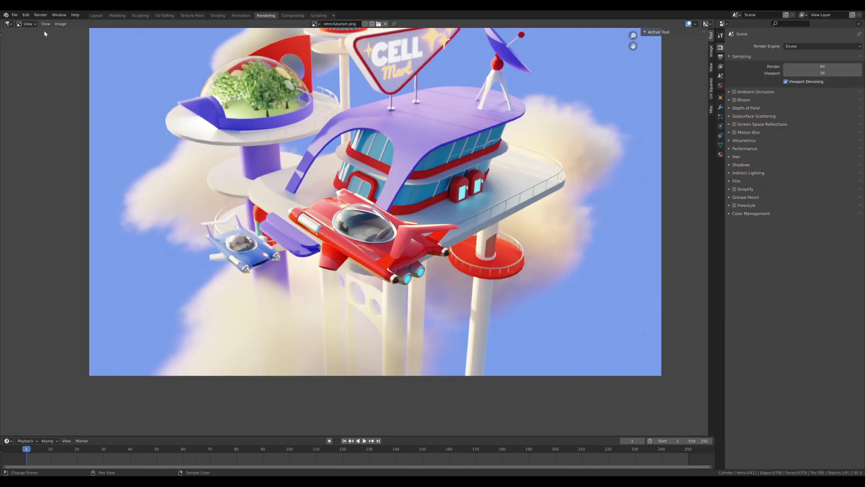
{"action": "left_click", "coordinate": [96, 16]}
{"action": "left_click", "coordinate": [266, 16]}
{"action": "left_click", "coordinate": [96, 15]}
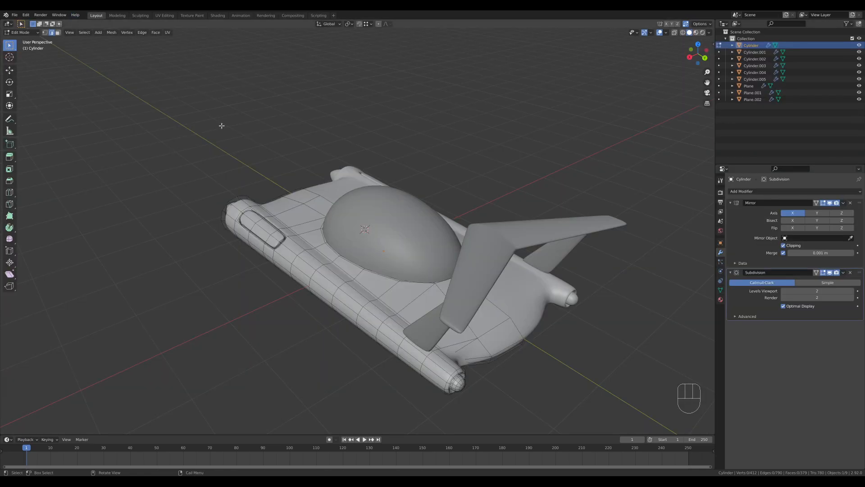
Step: Duplicate three consecutive edges along the side pod's lower flank in place and separate them into their own object
{"action": "middle_click_drag", "start_coordinate": [296, 280], "coordinate": [327, 312]}
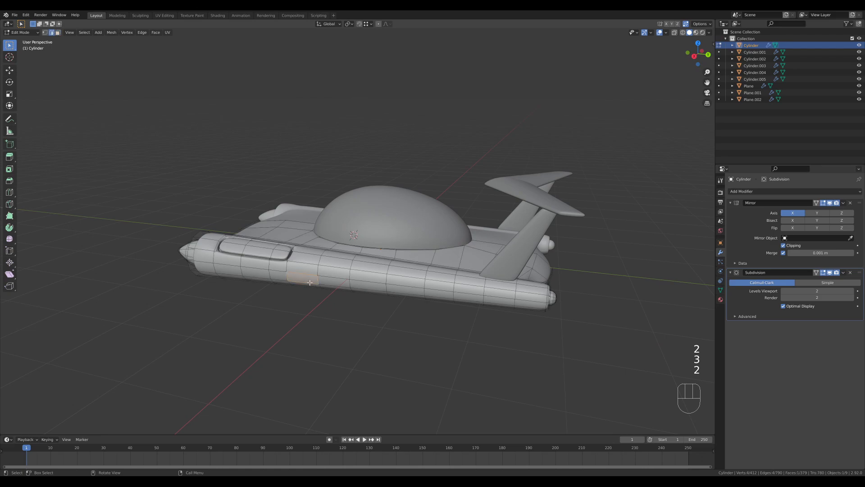
{"action": "left_click", "coordinate": [362, 288], "text": "ctrl"}
{"action": "middle_click_drag", "start_coordinate": [395, 304], "coordinate": [384, 323]}
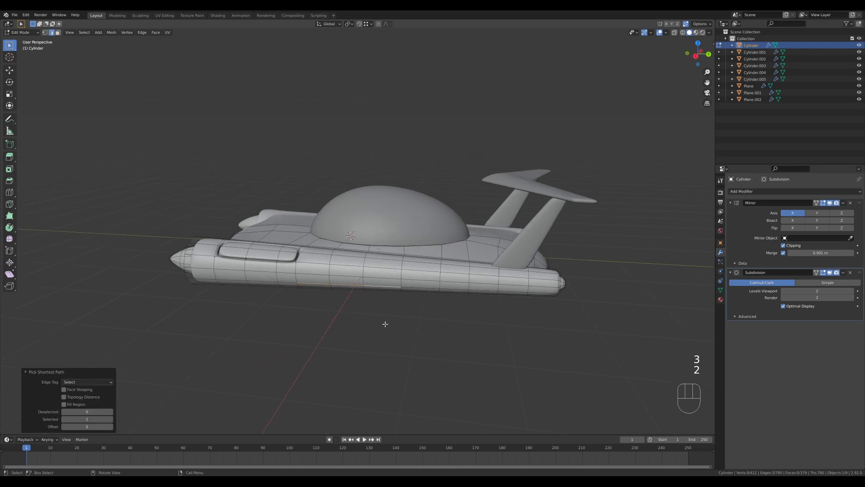
{"action": "key", "text": "shift+d"}
{"action": "right_click", "coordinate": [446, 321]}
{"action": "key", "text": "p"}
{"action": "left_click", "coordinate": [448, 323]}
{"action": "key", "text": "Tab"}
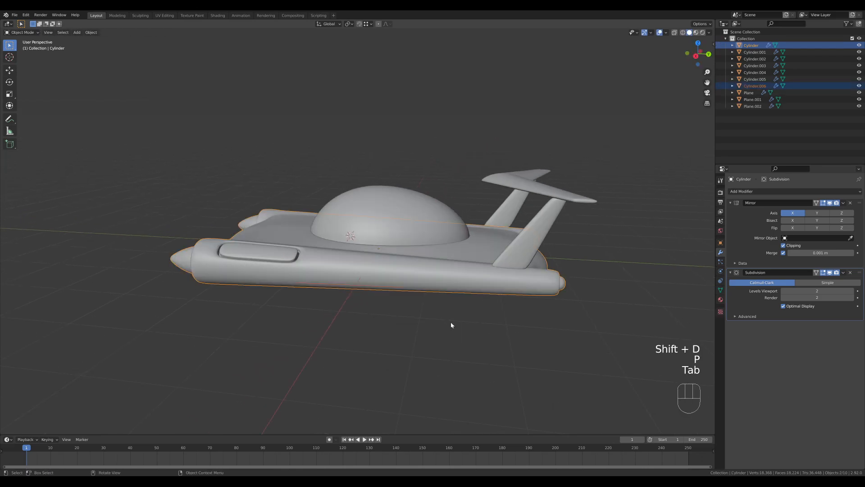
Step: In top view, extrude the separated edges about 1.35 m outward and 0.62 m rearward as a wing, and scale the tip to 0.49
{"action": "left_click", "coordinate": [356, 288]}
{"action": "key", "text": "Tab"}
{"action": "key", "text": "a"}
{"action": "middle_click_drag", "start_coordinate": [392, 334], "coordinate": [498, 337]}
{"action": "key", "text": "KP_7"}
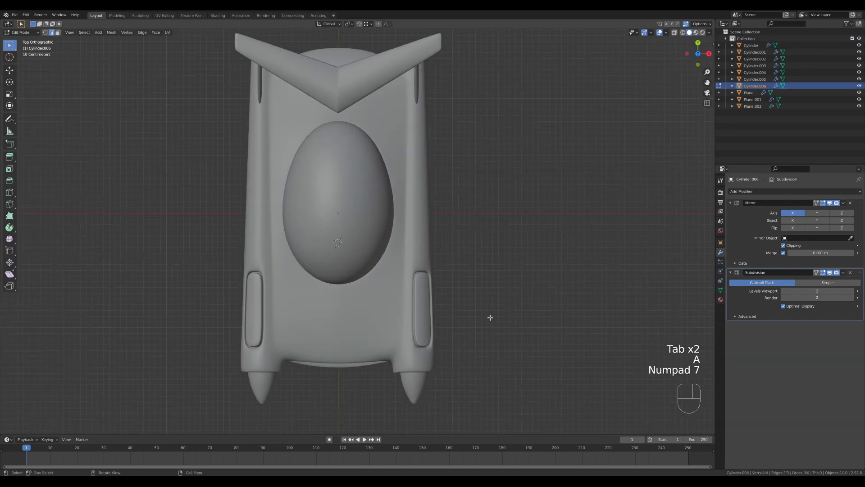
{"action": "key", "text": "e"}
{"action": "left_click", "coordinate": [576, 266]}
{"action": "key", "text": "s"}
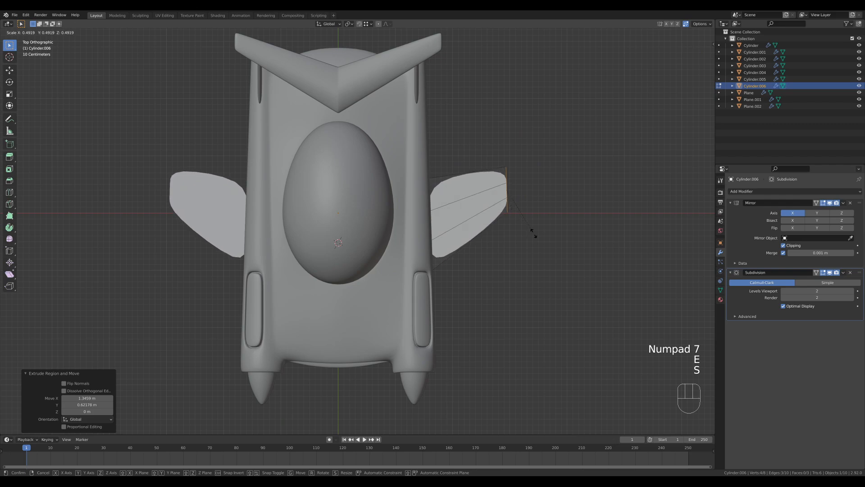
{"action": "left_click", "coordinate": [533, 234]}
Step: Add a loop cut close to the wing's root, move the tip edges about 0.07 m inward, and scale the tip down
{"action": "key", "text": "ctrl+r"}
{"action": "left_click", "coordinate": [434, 230]}
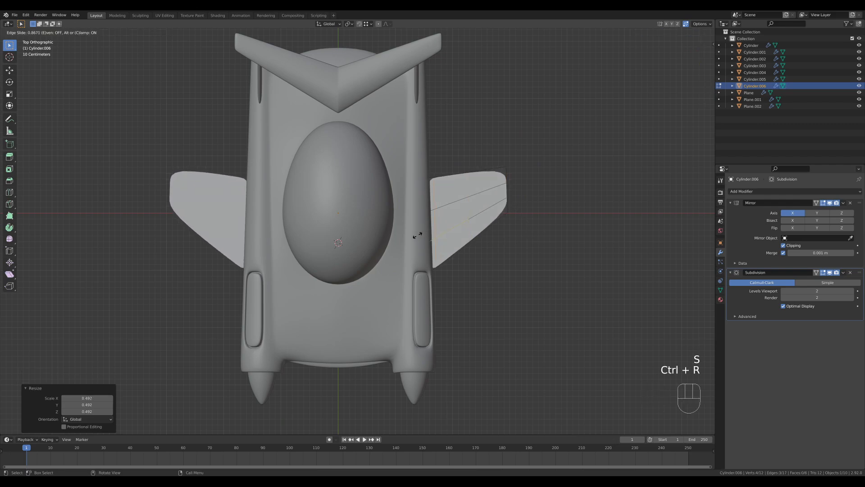
{"action": "left_click", "coordinate": [418, 234]}
{"action": "key", "text": "g"}
{"action": "left_click", "coordinate": [549, 232]}
{"action": "key", "text": "s"}
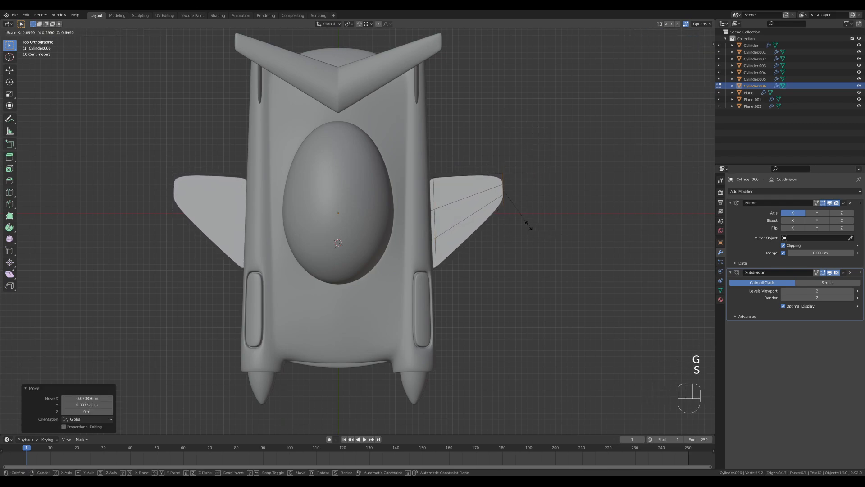
{"action": "left_click", "coordinate": [538, 229]}
Step: Dissolve the wing's two inner root-to-tip edge lines and replace them with a single centred loop cut
{"action": "key", "text": "2"}
{"action": "left_click", "coordinate": [477, 219], "text": "alt"}
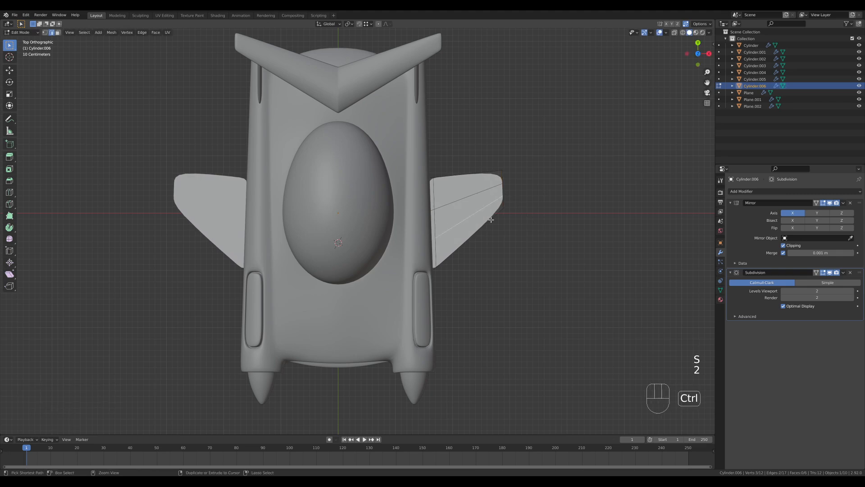
{"action": "key", "text": "ctrl+x"}
{"action": "left_click", "coordinate": [466, 192]}
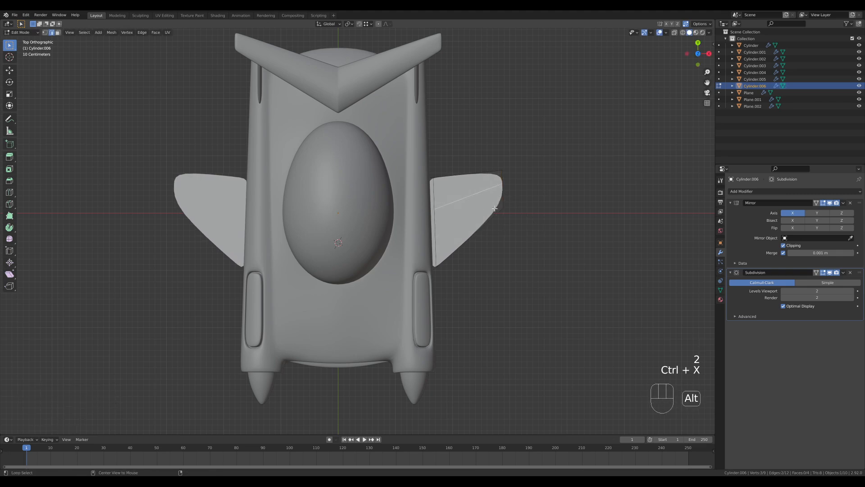
{"action": "key", "text": "ctrl+x"}
{"action": "key", "text": "ctrl+r"}
{"action": "key", "text": "Escape"}
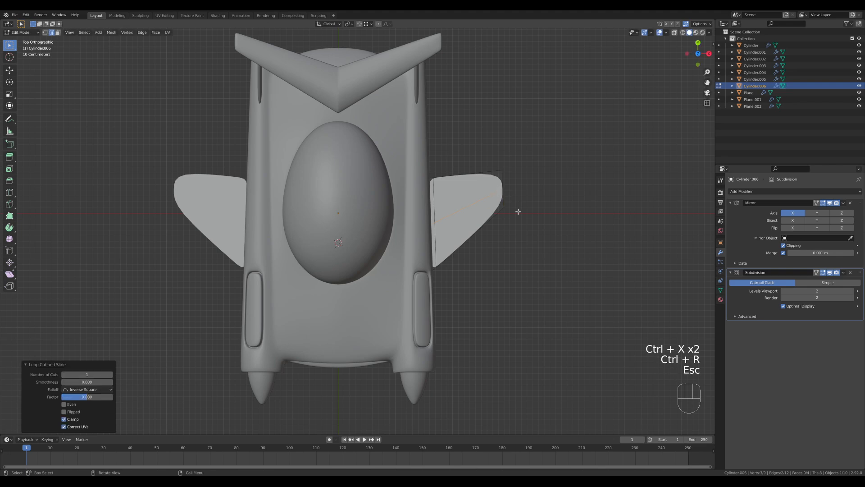
Step: Undo the wing's centred loop cut and add a loop cut slid close to the wing tip instead
{"action": "key", "text": "ctrl+z"}
{"action": "key", "text": "Escape"}
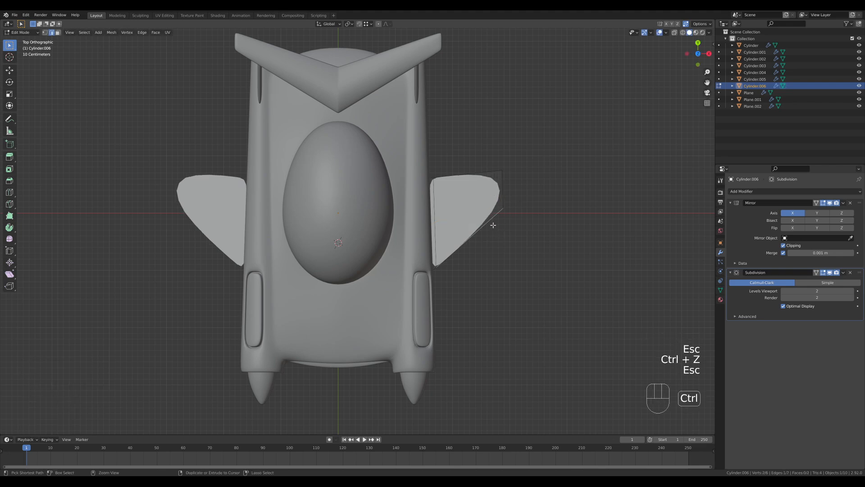
{"action": "key", "text": "ctrl+r"}
{"action": "left_click", "coordinate": [494, 218]}
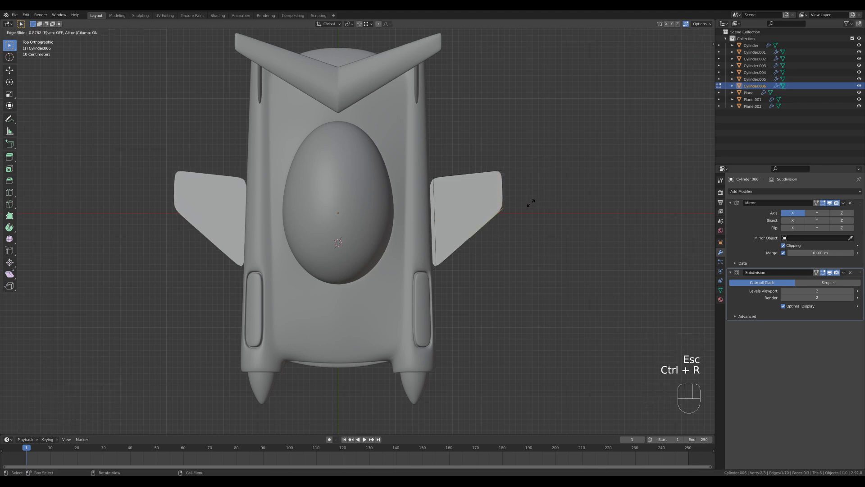
{"action": "left_click", "coordinate": [531, 203]}
Step: Extrude the whole flat wing to give it thickness and shift the extruded faces vertically
{"action": "middle_click_drag", "start_coordinate": [597, 269], "coordinate": [518, 238]}
{"action": "key", "text": "a"}
{"action": "key", "text": "e"}
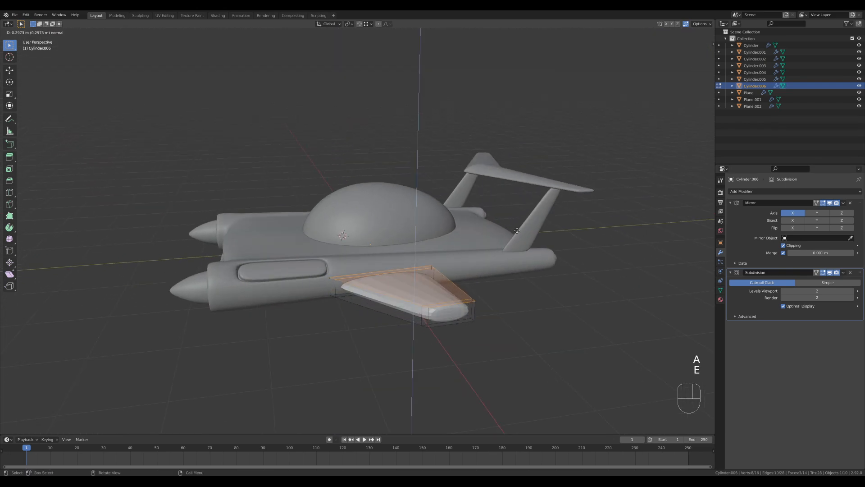
{"action": "left_click", "coordinate": [512, 238]}
{"action": "key", "text": "3"}
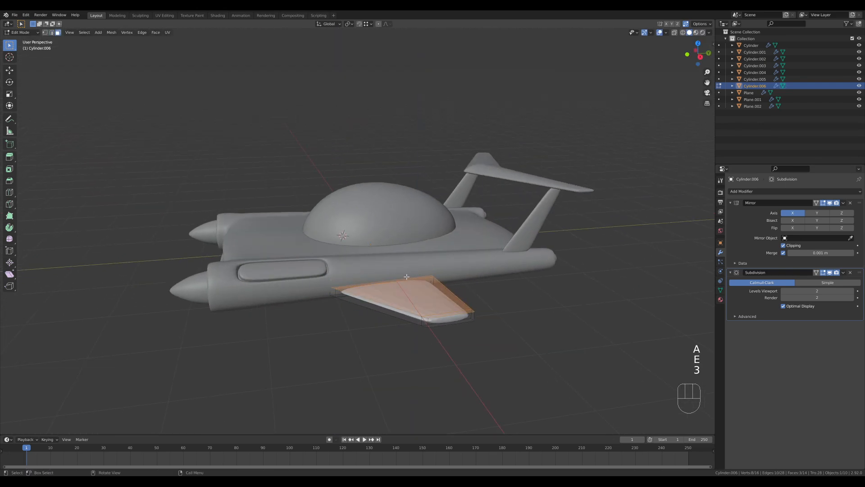
{"action": "key", "text": "g"}
{"action": "key", "text": "z"}
{"action": "left_click", "coordinate": [414, 264]}
Step: Shade the wing smooth and move it down about 0.16 m along Z
{"action": "key", "text": "Tab"}
{"action": "right_click", "coordinate": [405, 279]}
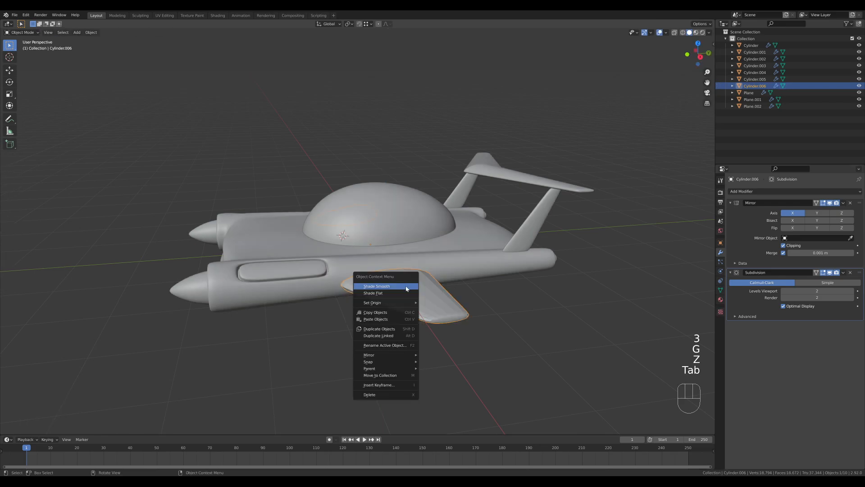
{"action": "middle_click_drag", "start_coordinate": [411, 289], "coordinate": [551, 293]}
{"action": "key", "text": "g"}
{"action": "key", "text": "z"}
{"action": "left_click", "coordinate": [455, 261]}
Step: Move the wing object about 0.03 m inward along X so its root sits against the side pod
{"action": "key", "text": "s"}
{"action": "key", "text": "y"}
{"action": "key", "text": "Escape"}
{"action": "key", "text": "g"}
{"action": "key", "text": "y"}
{"action": "key", "text": "x"}
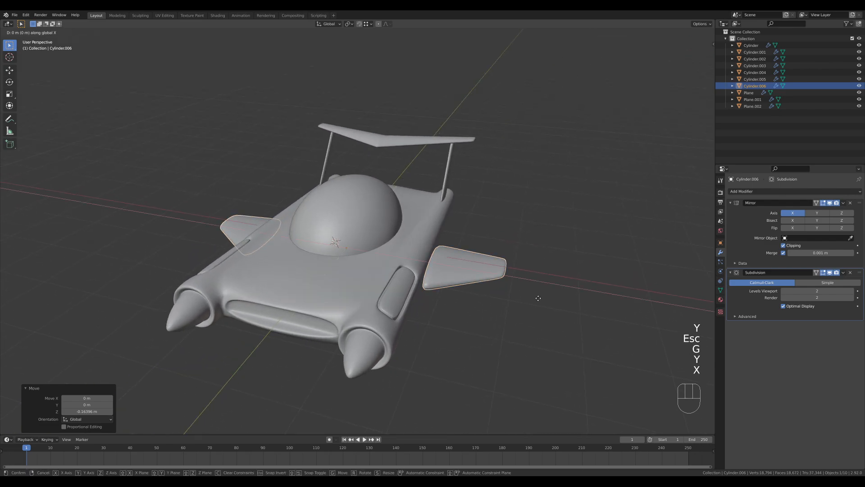
{"action": "left_click", "coordinate": [541, 292]}
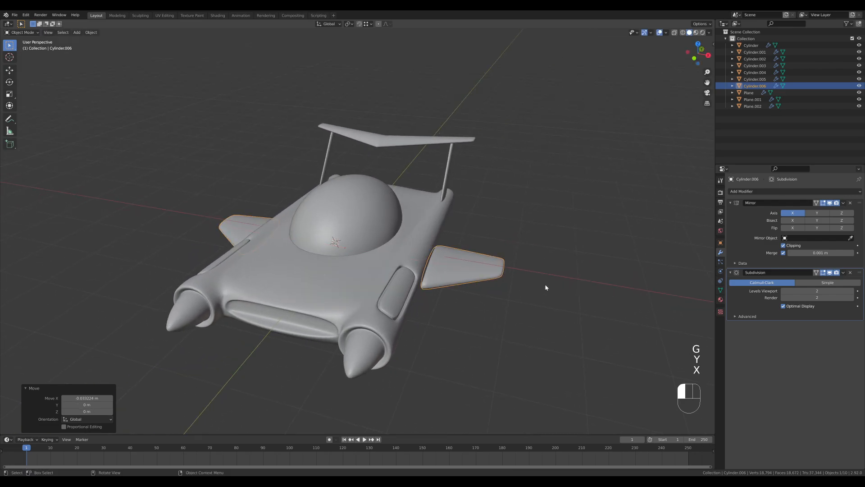
Step: Scale the whole wing mesh along Z to adjust its thickness, and save the file
{"action": "middle_click_drag", "start_coordinate": [546, 287], "coordinate": [525, 279]}
{"action": "key", "text": "Tab"}
{"action": "key", "text": "a"}
{"action": "key", "text": "s"}
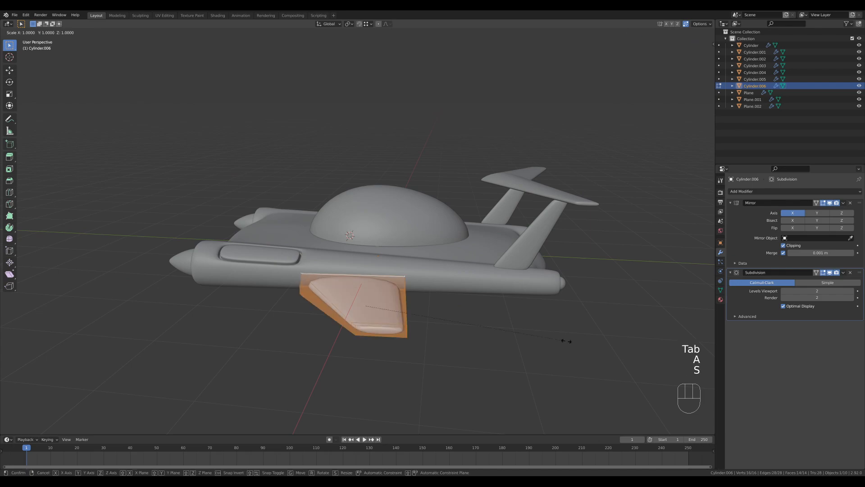
{"action": "key", "text": "z"}
{"action": "left_click", "coordinate": [507, 334]}
{"action": "key", "text": "Tab"}
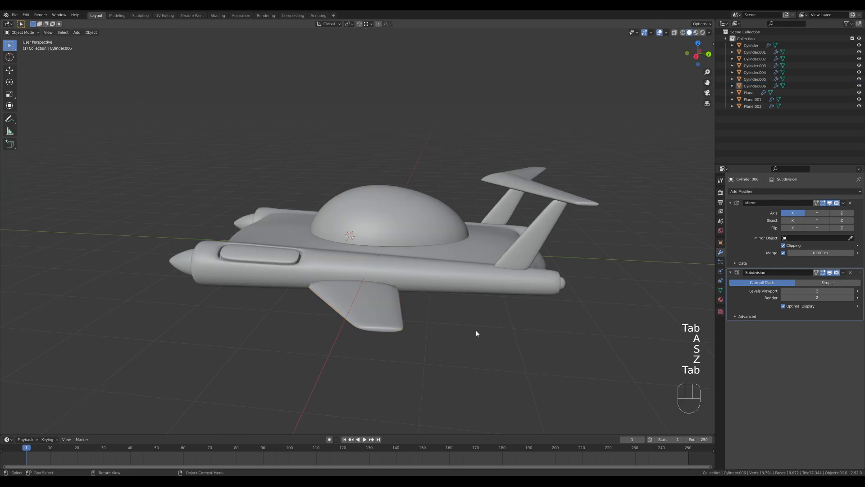
{"action": "middle_click_drag", "start_coordinate": [477, 332], "coordinate": [472, 241]}
{"action": "scroll", "coordinate": [386, 327], "scroll_direction": "down", "scroll_amount": 4}
{"action": "scroll", "coordinate": [448, 252], "scroll_direction": "up", "scroll_amount": 2}
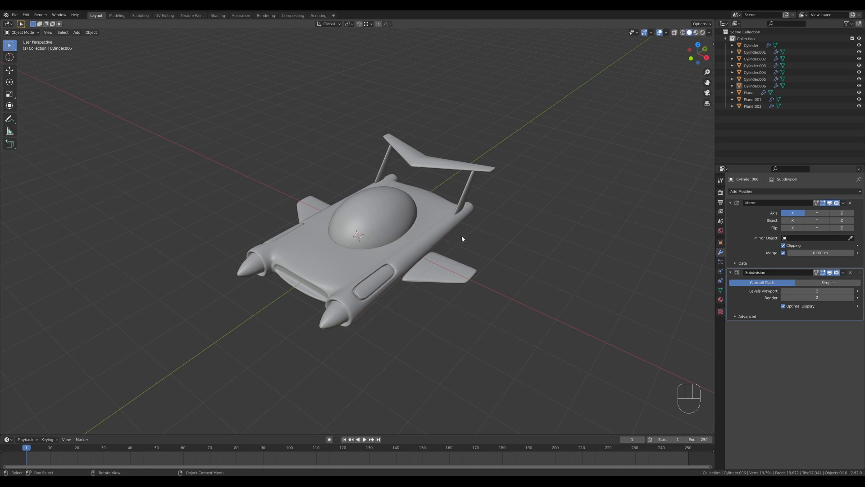
{"action": "key", "text": "ctrl+s"}
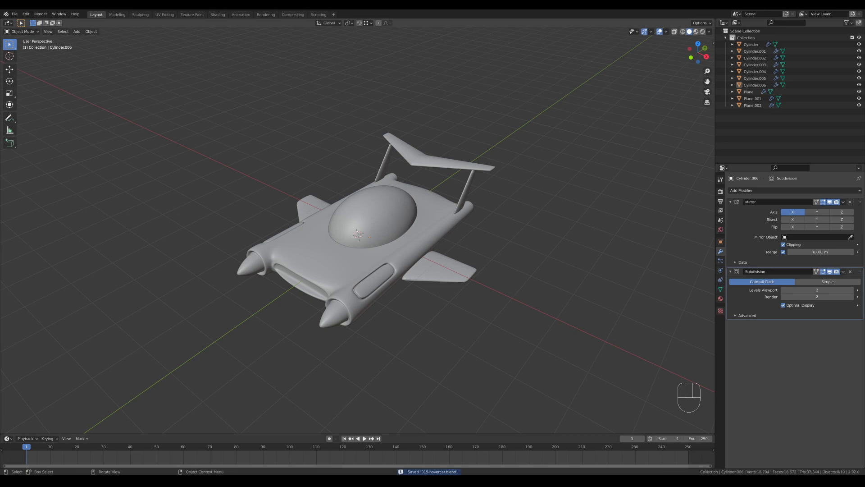
Step: Add a loop cut around the front of the body's side pod, ahead of the oval recess, and bevel it into a narrow band
{"action": "left_click", "coordinate": [364, 307]}
{"action": "key", "text": "Tab"}
{"action": "middle_click_drag", "start_coordinate": [445, 330], "coordinate": [431, 276], "text": "shift"}
{"action": "scroll", "coordinate": [419, 278], "scroll_direction": "up", "scroll_amount": 4}
{"action": "key", "text": "ctrl+r"}
{"action": "left_click", "coordinate": [367, 288]}
{"action": "left_click", "coordinate": [382, 285]}
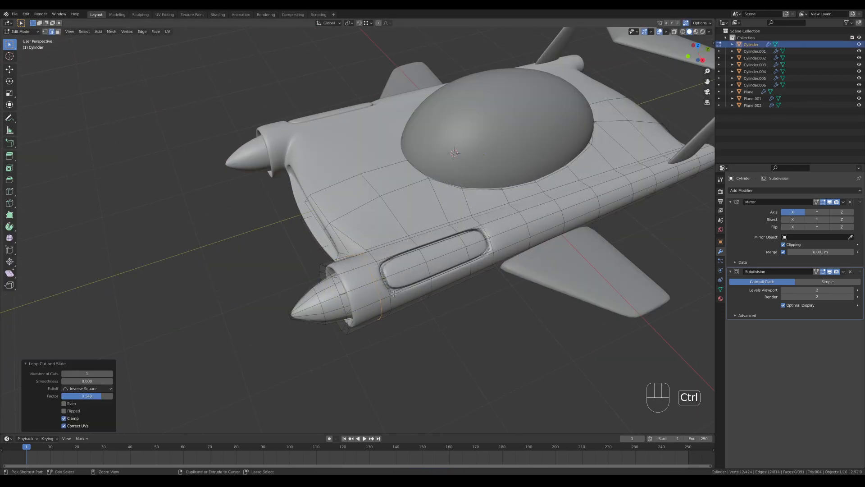
{"action": "key", "text": "ctrl+b"}
{"action": "left_click", "coordinate": [385, 287]}
Step: Scale the front band's middle edge loop to 0.939 as a groove and add a supporting loop cut beside it
{"action": "key", "text": "2"}
{"action": "left_click", "coordinate": [380, 292], "text": "alt"}
{"action": "key", "text": "s"}
{"action": "left_click", "coordinate": [464, 318]}
{"action": "key", "text": "ctrl+e"}
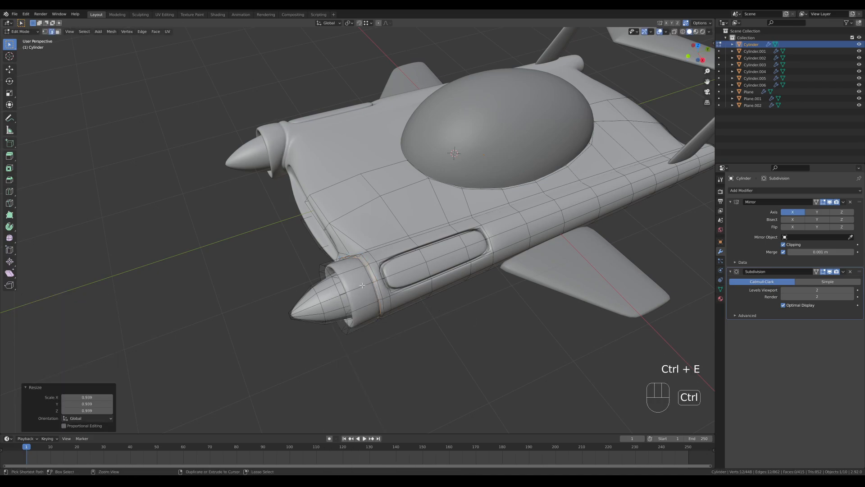
{"action": "key", "text": "ctrl+r"}
{"action": "double_click", "coordinate": [368, 291]}
{"action": "scroll", "coordinate": [428, 261], "scroll_direction": "down", "scroll_amount": 4}
{"action": "key", "text": "Tab"}
Step: Add a loop cut around the rear end of the side pod and bevel it into a two-segment band
{"action": "middle_click_drag", "start_coordinate": [439, 251], "coordinate": [392, 239]}
{"action": "scroll", "coordinate": [419, 275], "scroll_direction": "up", "scroll_amount": 4}
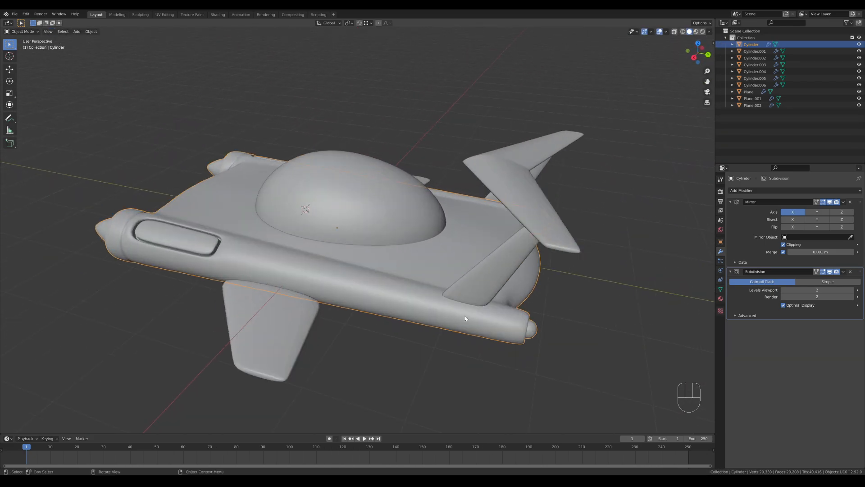
{"action": "middle_click_drag", "start_coordinate": [463, 318], "coordinate": [401, 310]}
{"action": "key", "text": "Tab"}
{"action": "key", "text": "ctrl+r"}
{"action": "left_click", "coordinate": [343, 333]}
{"action": "left_click", "coordinate": [344, 329]}
{"action": "key", "text": "ctrl+b"}
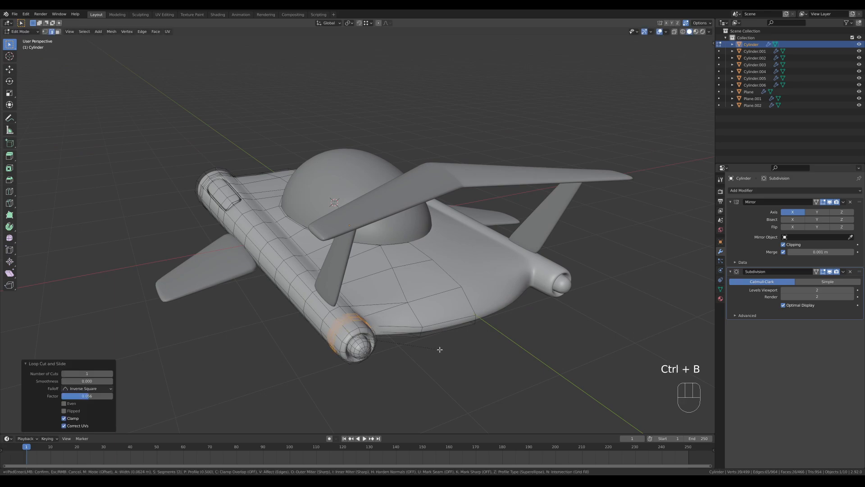
{"action": "left_click", "coordinate": [436, 348]}
Step: Scale the rear band's middle edge loop inward as a groove and add a supporting loop cut beside it
{"action": "left_click", "coordinate": [346, 324], "text": "alt"}
{"action": "middle_click_drag", "start_coordinate": [516, 338], "coordinate": [538, 347]}
{"action": "key", "text": "s"}
{"action": "left_click", "coordinate": [526, 348]}
{"action": "key", "text": "ctrl+r"}
{"action": "left_click", "coordinate": [380, 343]}
{"action": "left_click", "coordinate": [373, 338]}
{"action": "key", "text": "ctrl+r"}
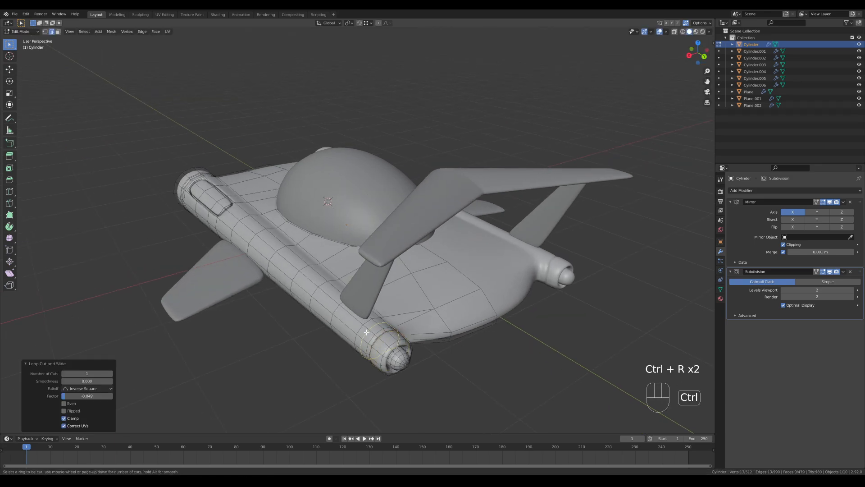
{"action": "left_click", "coordinate": [370, 336]}
{"action": "key", "text": "ctrl+z"}
Step: Move a vertex at the junction of rear body and side pod along Y, and save the file
{"action": "key", "text": "Tab"}
{"action": "middle_click_drag", "start_coordinate": [478, 316], "coordinate": [382, 302]}
{"action": "key", "text": "Tab"}
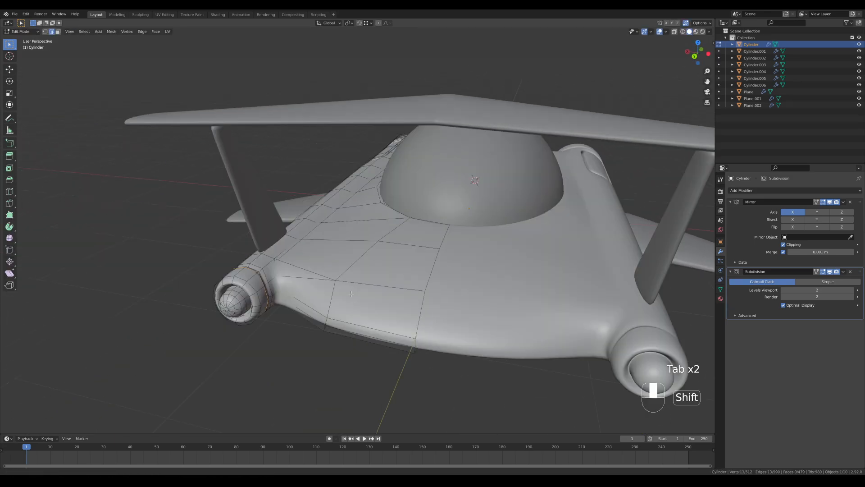
{"action": "key", "text": "1"}
{"action": "middle_click_drag", "start_coordinate": [248, 302], "coordinate": [383, 266], "text": "shift"}
{"action": "left_click", "coordinate": [305, 272]}
{"action": "key", "text": "g"}
{"action": "key", "text": "y"}
{"action": "left_click", "coordinate": [303, 284]}
{"action": "key", "text": "Tab"}
{"action": "scroll", "coordinate": [303, 293], "scroll_direction": "down", "scroll_amount": 5}
{"action": "middle_click_drag", "start_coordinate": [383, 266], "coordinate": [356, 288], "text": "shift"}
{"action": "key", "text": "ctrl+s"}
Step: Add a lengthwise loop cut to the car body, slid close to the hood's centre line
{"action": "key", "text": "Tab"}
{"action": "key", "text": "ctrl+r"}
{"action": "left_click", "coordinate": [344, 307]}
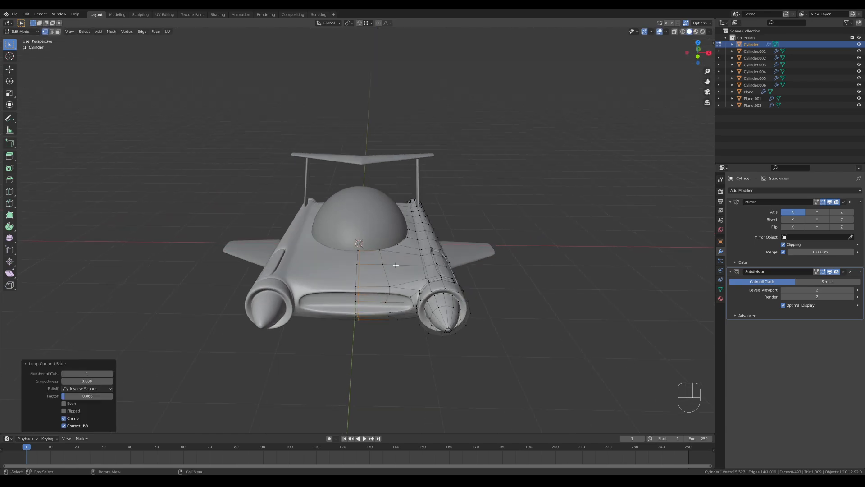
{"action": "key", "text": "Tab"}
{"action": "key", "text": "Tab"}
Step: Raise the selected vertices on the hood about 0.013 m along Z
{"action": "key", "text": "g"}
{"action": "key", "text": "z"}
{"action": "key", "text": "Escape"}
{"action": "key", "text": "g"}
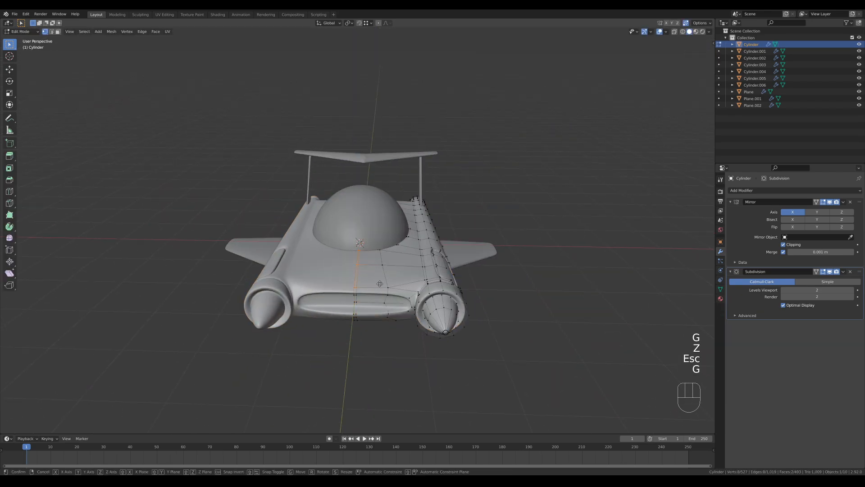
{"action": "left_click", "coordinate": [379, 283]}
{"action": "left_click_drag", "start_coordinate": [372, 238], "coordinate": [385, 269]}
{"action": "left_click", "coordinate": [392, 276]}
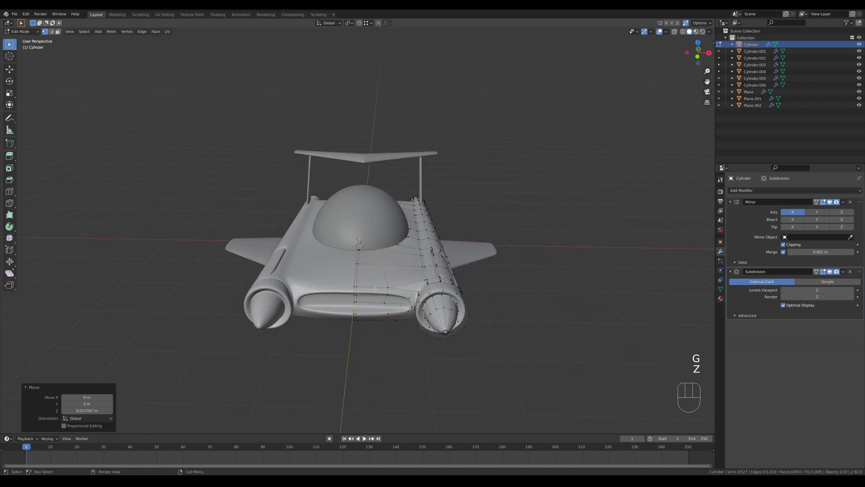
Step: Add a loop cut close to the centre line of the body's rear deck, and save the file
{"action": "key", "text": "Tab"}
{"action": "middle_click_drag", "start_coordinate": [393, 276], "coordinate": [332, 253]}
{"action": "key", "text": "Tab"}
{"action": "key", "text": "ctrl+r"}
{"action": "left_click", "coordinate": [396, 355]}
{"action": "key", "text": "Tab"}
{"action": "key", "text": "Tab"}
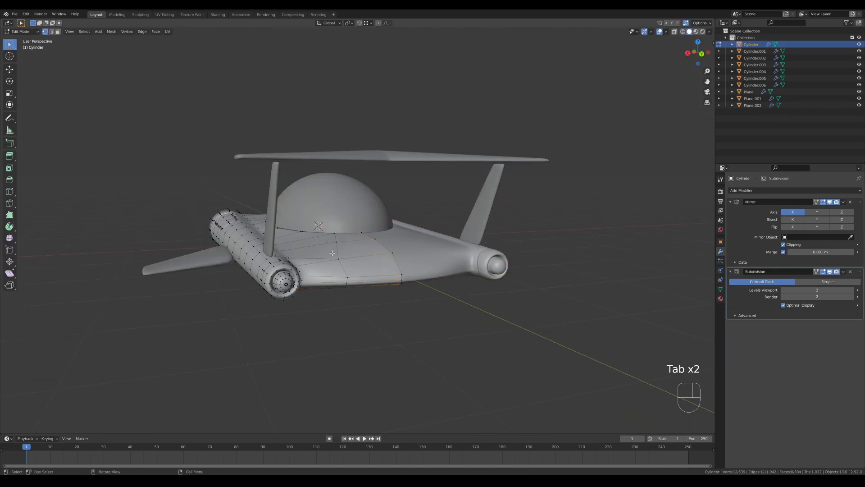
{"action": "left_click", "coordinate": [420, 256]}
{"action": "key", "text": "Tab"}
{"action": "middle_click_drag", "start_coordinate": [419, 256], "coordinate": [553, 248]}
{"action": "key", "text": "ctrl+s"}
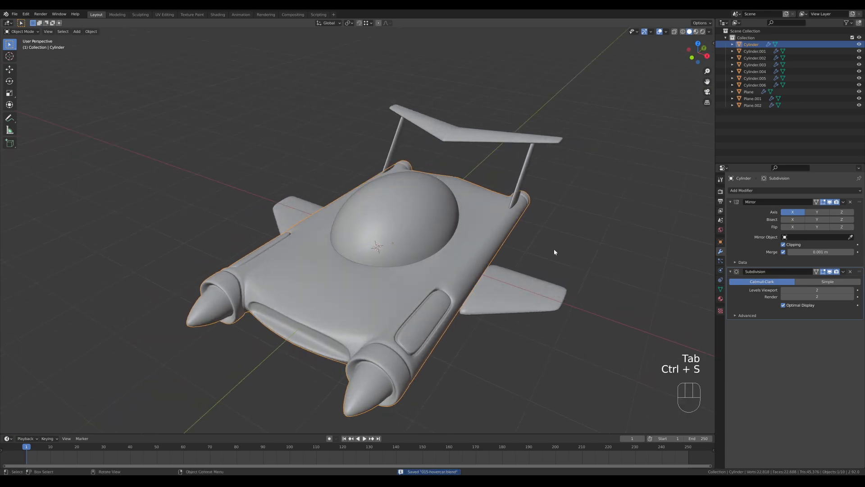
Step: Switch to material preview shading and give the body a new material named Car with a red base color
{"action": "key", "text": "z"}
{"action": "key", "text": "ctrl+s"}
{"action": "left_click", "coordinate": [720, 298]}
{"action": "double_click", "coordinate": [742, 192]}
{"action": "type", "text": "C"}
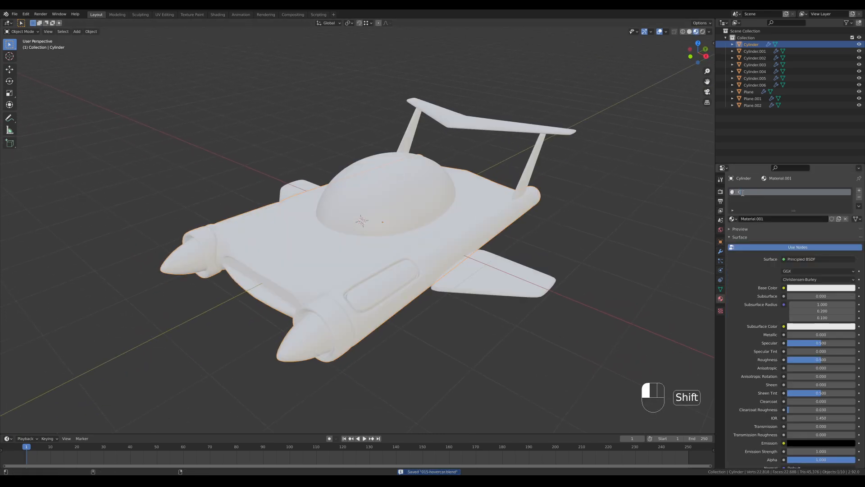
{"action": "left_click", "coordinate": [821, 288]}
{"action": "left_click_drag", "start_coordinate": [838, 211], "coordinate": [856, 206]}
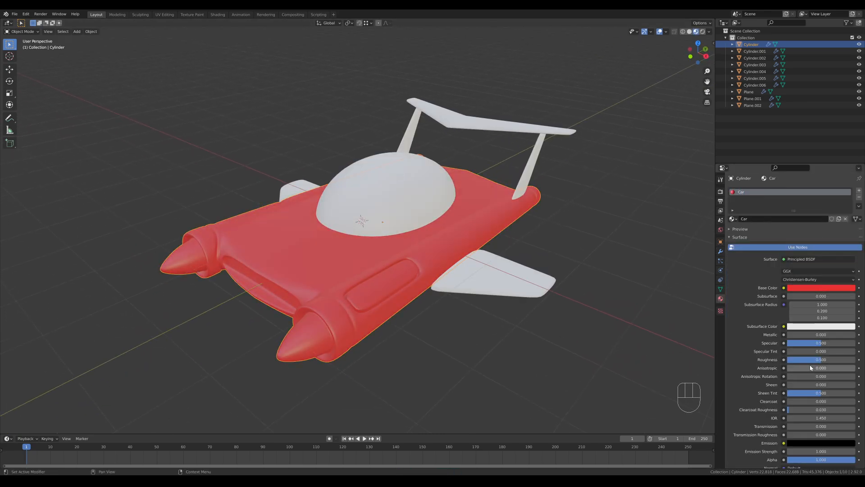
Step: Set the Car material's roughness to 0.1 and save the file
{"action": "type", "text": "0.1"}
{"action": "key", "text": "Return"}
{"action": "key", "text": "ctrl+s"}
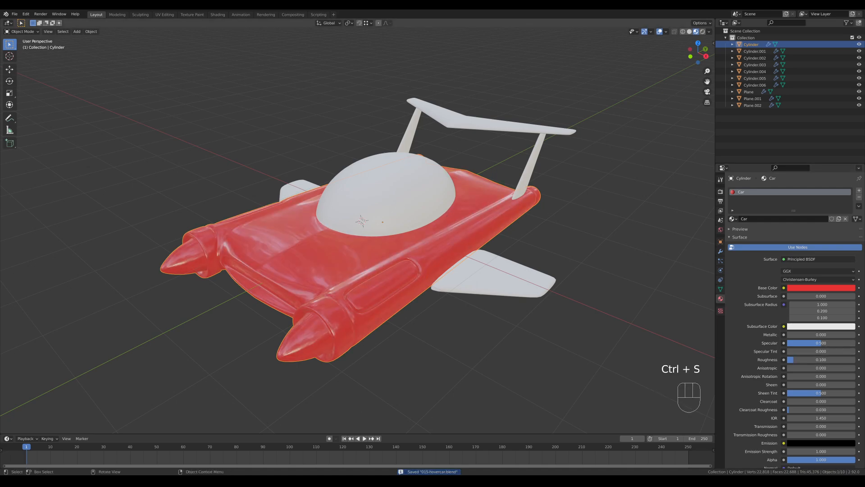
Step: Assign the existing Car material to the side wings and save the file
{"action": "middle_click_drag", "start_coordinate": [498, 275], "coordinate": [504, 279]}
{"action": "left_click", "coordinate": [504, 279]}
{"action": "left_click", "coordinate": [733, 219]}
{"action": "left_click", "coordinate": [742, 229]}
{"action": "left_click", "coordinate": [554, 276]}
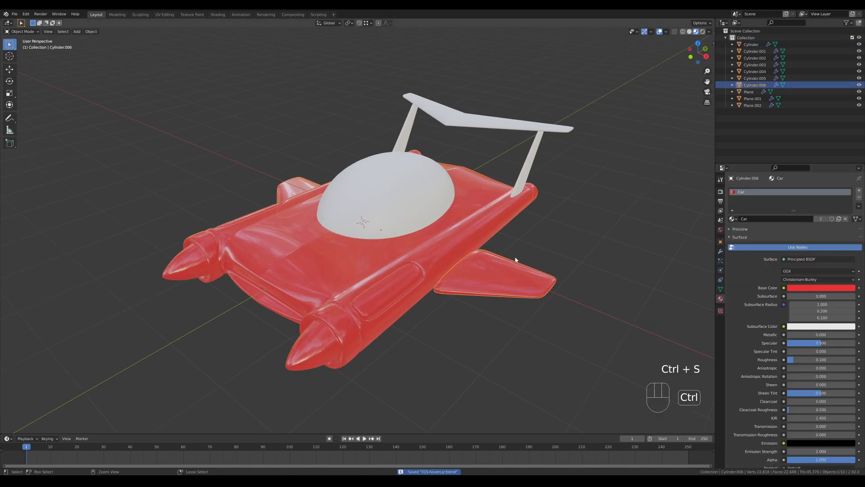
Step: Assign the Car material to the rear spoiler and to its supporting struts
{"action": "left_click", "coordinate": [428, 198]}
{"action": "left_click", "coordinate": [530, 128]}
{"action": "left_click", "coordinate": [733, 219]}
{"action": "left_click", "coordinate": [742, 229]}
{"action": "left_click", "coordinate": [531, 158]}
{"action": "left_click", "coordinate": [733, 219]}
{"action": "left_click", "coordinate": [741, 230]}
Step: Create a Glass material for the canopy dome and enable Ambient Occlusion, Bloom and Screen Space Reflections with Refraction for rendering
{"action": "left_click", "coordinate": [408, 202]}
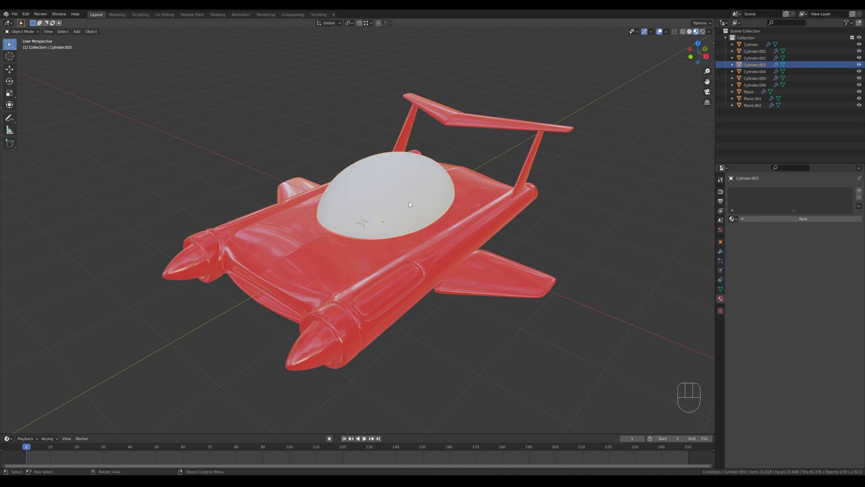
{"action": "left_click", "coordinate": [766, 218]}
{"action": "left_click", "coordinate": [720, 193]}
{"action": "left_click", "coordinate": [734, 236]}
{"action": "left_click", "coordinate": [735, 245]}
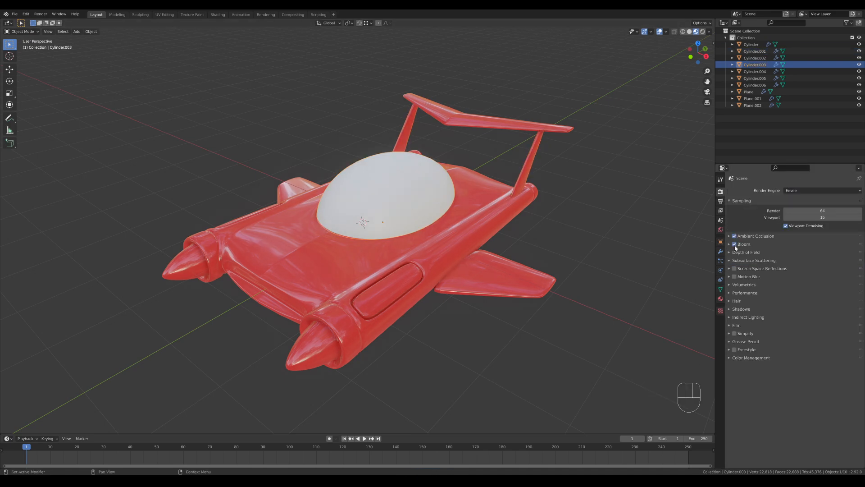
{"action": "left_click", "coordinate": [729, 269]}
{"action": "left_click", "coordinate": [786, 278]}
Step: Enable Screen Space Refraction on the Glass material and set its transmission to 1, roughness to 0 and IOR to 1.1
{"action": "left_click", "coordinate": [720, 298]}
{"action": "scroll", "coordinate": [768, 402], "scroll_direction": "down", "scroll_amount": 6}
{"action": "left_click", "coordinate": [786, 421]}
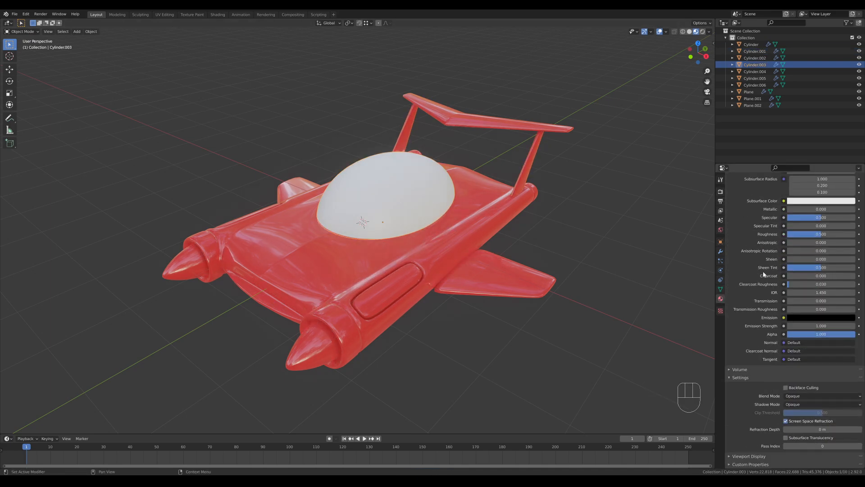
{"action": "left_click_drag", "start_coordinate": [794, 300], "coordinate": [854, 300]}
{"action": "left_click", "coordinate": [830, 293]}
{"action": "type", "text": "1.1"}
{"action": "key", "text": "Return"}
Step: Give the cockpit's dashboard panel a new material named Dark with a near-black base color of value 0.024
{"action": "middle_click_drag", "start_coordinate": [507, 155], "coordinate": [324, 199]}
{"action": "scroll", "coordinate": [793, 315], "scroll_direction": "up", "scroll_amount": 6}
{"action": "left_click", "coordinate": [324, 199]}
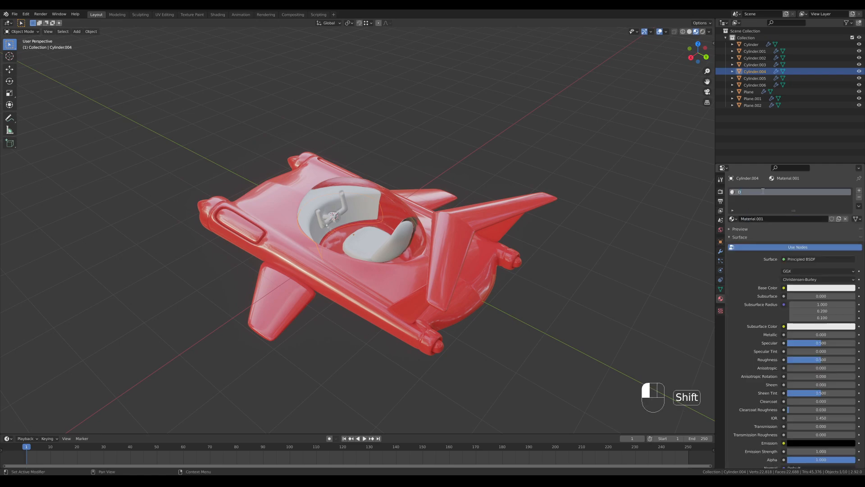
{"action": "left_click", "coordinate": [820, 287]}
{"action": "left_click_drag", "start_coordinate": [829, 271], "coordinate": [802, 271]}
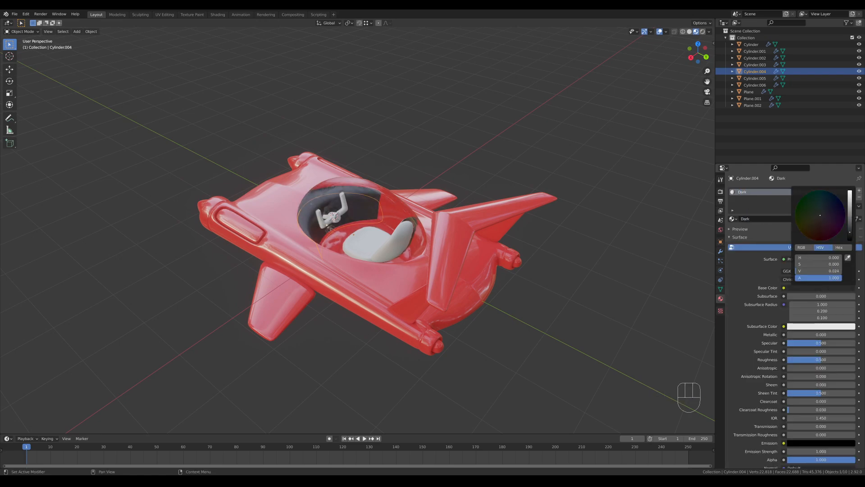
Step: Hide the glass canopy dome and assign the Dark material to the cockpit's interior faces on the car body
{"action": "left_click", "coordinate": [408, 244]}
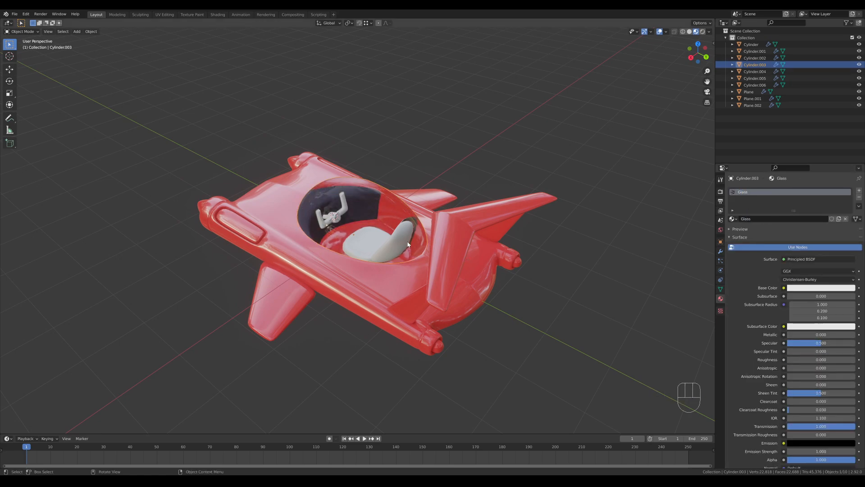
{"action": "key", "text": "Tab"}
{"action": "key", "text": "3"}
{"action": "middle_click_drag", "start_coordinate": [366, 228], "coordinate": [355, 235]}
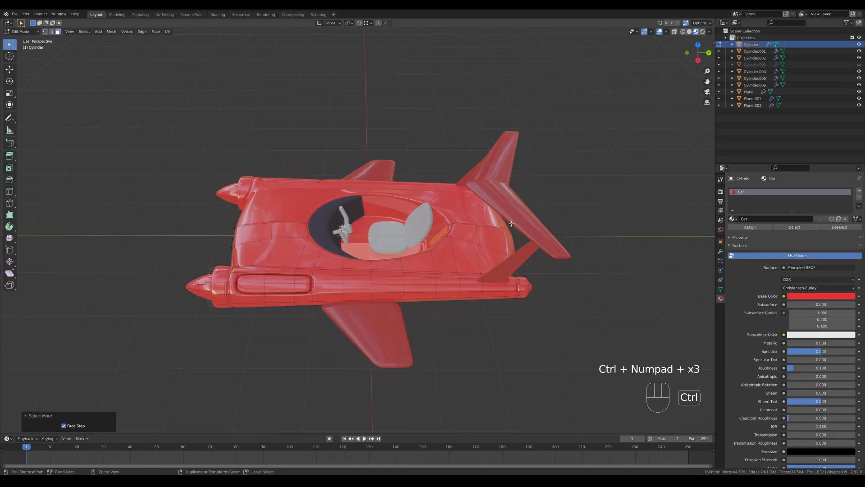
{"action": "left_click", "coordinate": [858, 191]}
{"action": "left_click", "coordinate": [734, 232]}
{"action": "left_click", "coordinate": [743, 248]}
{"action": "left_click", "coordinate": [743, 241]}
{"action": "key", "text": "ctrl+KP_Add"}
{"action": "left_click", "coordinate": [743, 241]}
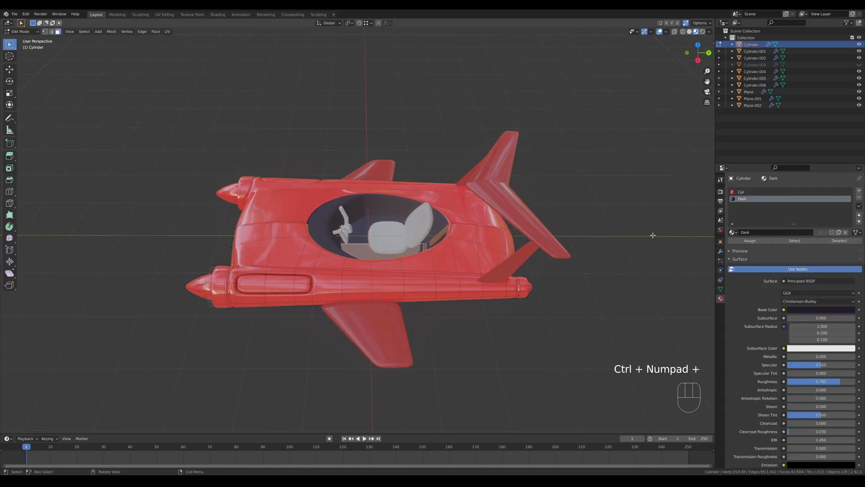
{"action": "middle_click_drag", "start_coordinate": [387, 217], "coordinate": [474, 231]}
{"action": "key", "text": "Tab"}
Step: Give the seat backrest a new material named Light with a light blue-violet base color
{"action": "left_click", "coordinate": [392, 171]}
{"action": "middle_click_drag", "start_coordinate": [502, 194], "coordinate": [452, 177]}
{"action": "scroll", "coordinate": [452, 178], "scroll_direction": "up", "scroll_amount": 1}
{"action": "left_click", "coordinate": [797, 218]}
{"action": "double_click", "coordinate": [756, 191]}
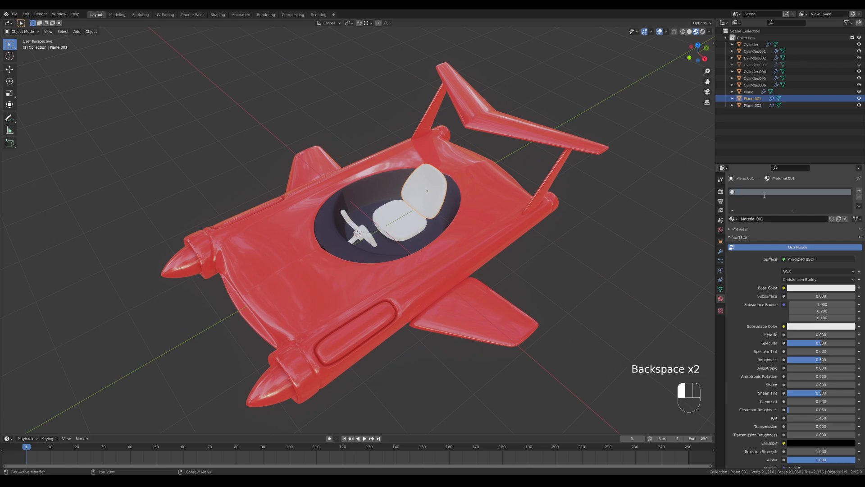
{"action": "left_click", "coordinate": [811, 287]}
{"action": "left_click", "coordinate": [824, 213]}
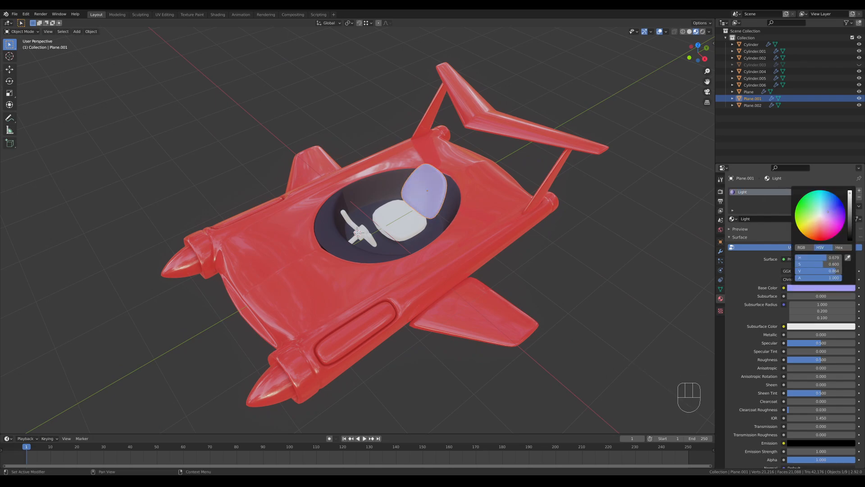
{"action": "left_click", "coordinate": [825, 213]}
Step: Assign the Light material to the seat cushion and the Dark material to the steering yoke
{"action": "left_click", "coordinate": [752, 105]}
{"action": "left_click", "coordinate": [732, 219]}
{"action": "left_click", "coordinate": [743, 248]}
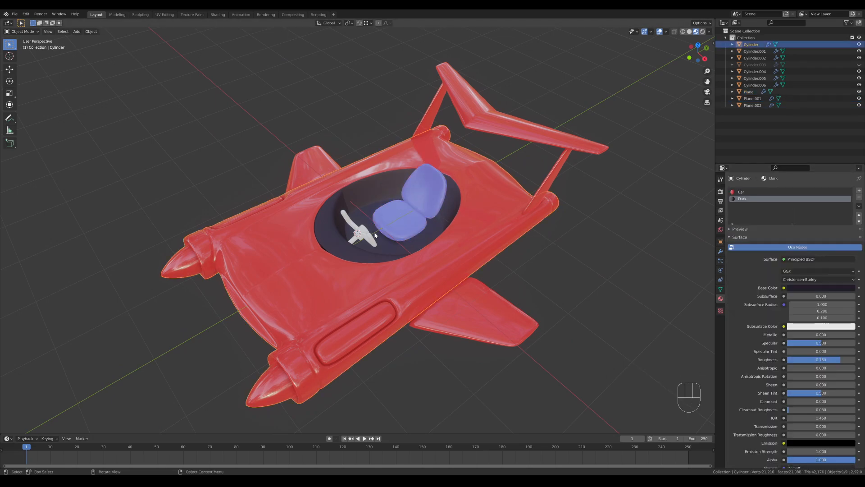
{"action": "left_click", "coordinate": [853, 218]}
{"action": "left_click", "coordinate": [733, 218]}
{"action": "left_click", "coordinate": [532, 212]}
{"action": "middle_click_drag", "start_coordinate": [591, 245], "coordinate": [431, 228]}
Step: Unhide the canopy dome and select the faces of the body's front engine cone and its surrounding ring
{"action": "key", "text": "alt+h"}
{"action": "key", "text": "Tab"}
{"action": "key", "text": "3"}
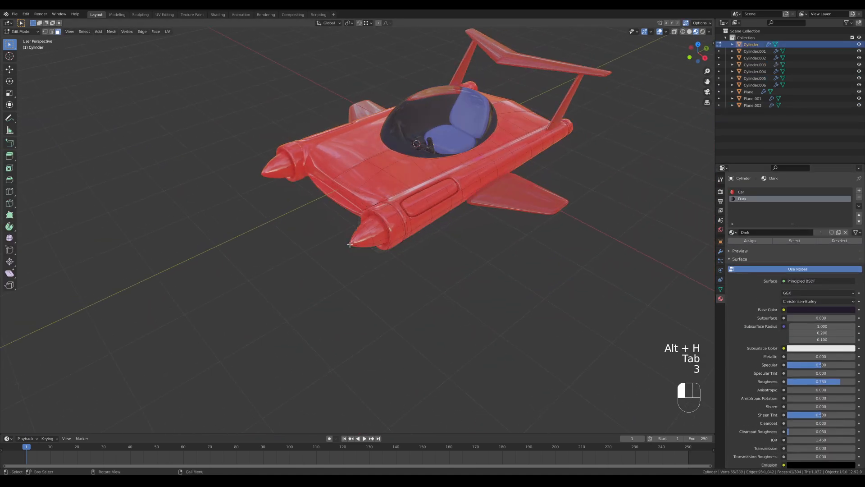
{"action": "key", "text": "ctrl+KP_Add"}
{"action": "key", "text": "ctrl+KP_Add"}
{"action": "key", "text": "ctrl+KP_Add"}
{"action": "key", "text": "ctrl+KP_Add"}
{"action": "key", "text": "ctrl+KP_Add"}
{"action": "key", "text": "ctrl+KP_Add"}
{"action": "key", "text": "ctrl+KP_Add"}
{"action": "middle_click_drag", "start_coordinate": [570, 249], "coordinate": [585, 243]}
Step: Create a material named Chrome with metallic 1 and roughness 0.1 and assign it to the selected engine faces
{"action": "left_click", "coordinate": [859, 191]}
{"action": "left_click", "coordinate": [793, 232]}
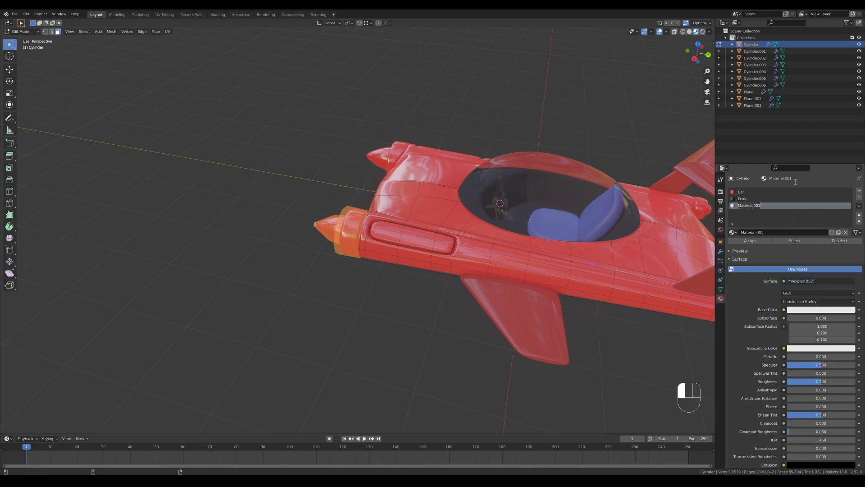
{"action": "type", "text": "1"}
{"action": "key", "text": "Return"}
{"action": "left_click_drag", "start_coordinate": [821, 382], "coordinate": [766, 381]}
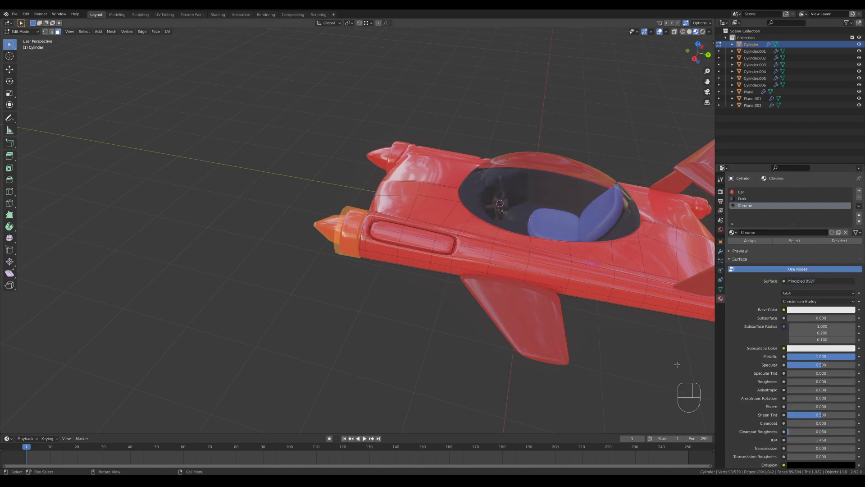
{"action": "middle_click_drag", "start_coordinate": [588, 268], "coordinate": [558, 225]}
{"action": "scroll", "coordinate": [559, 225], "scroll_direction": "up", "scroll_amount": 3}
{"action": "left_click_drag", "start_coordinate": [810, 382], "coordinate": [818, 381]}
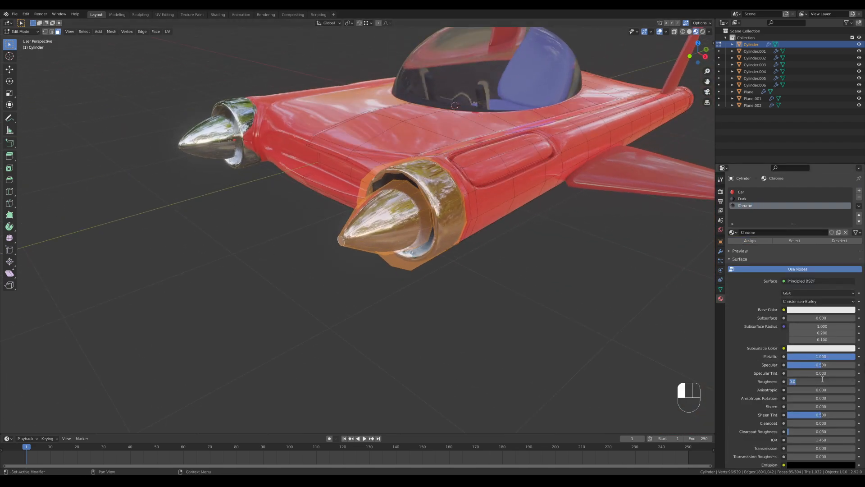
Step: Assign the Chrome material to the faces of the recessed oblong panel on the side engine tube
{"action": "key", "text": "Tab"}
{"action": "scroll", "coordinate": [555, 218], "scroll_direction": "down", "scroll_amount": 5}
{"action": "middle_click_drag", "start_coordinate": [486, 272], "coordinate": [332, 265]}
{"action": "key", "text": "Tab"}
{"action": "scroll", "coordinate": [332, 266], "scroll_direction": "up", "scroll_amount": 2}
{"action": "key", "text": "ctrl+KP_Add"}
{"action": "key", "text": "ctrl+KP_Add"}
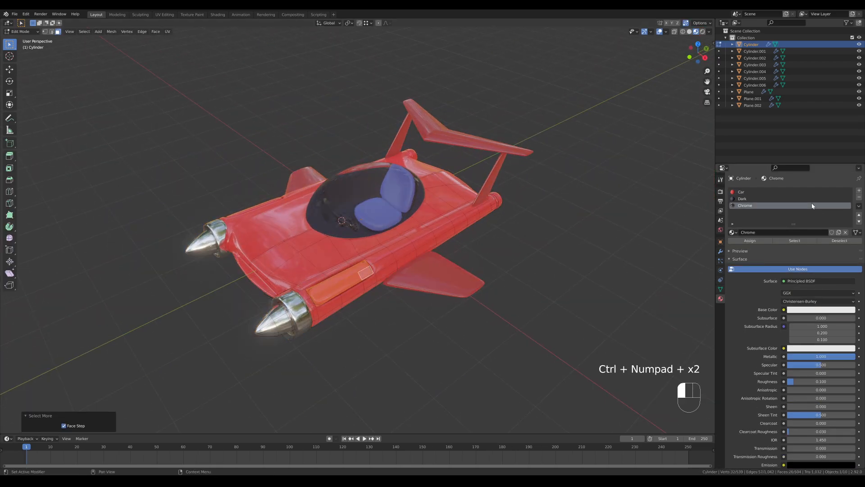
{"action": "key", "text": "Tab"}
Step: Assign the Chrome material to the end cap and inner bulb faces at the rear of the side engine tube
{"action": "middle_click_drag", "start_coordinate": [553, 229], "coordinate": [444, 279]}
{"action": "key", "text": "Tab"}
{"action": "key", "text": "3"}
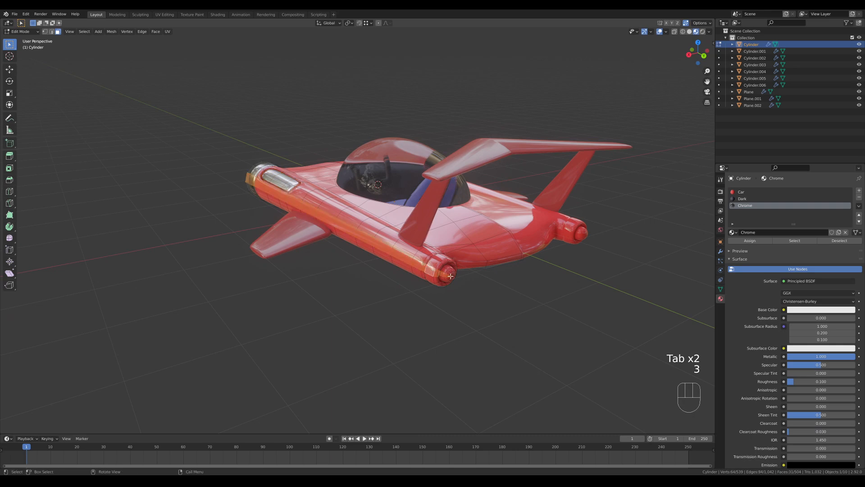
{"action": "scroll", "coordinate": [461, 276], "scroll_direction": "up", "scroll_amount": 3}
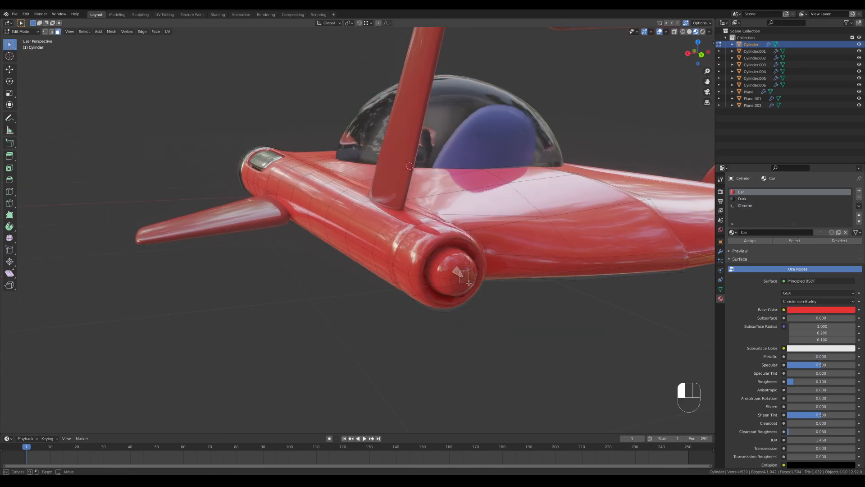
{"action": "key", "text": "ctrl+KP_Add"}
{"action": "key", "text": "ctrl+KP_Add"}
{"action": "key", "text": "ctrl+KP_Add"}
{"action": "key", "text": "ctrl+KP_Add"}
{"action": "key", "text": "ctrl+KP_Subtract"}
{"action": "key", "text": "ctrl+KP_Add"}
{"action": "key", "text": "ctrl+KP_Add"}
{"action": "key", "text": "ctrl+KP_Add"}
{"action": "key", "text": "ctrl+KP_Add"}
{"action": "key", "text": "ctrl+KP_Add"}
{"action": "key", "text": "ctrl+KP_Add"}
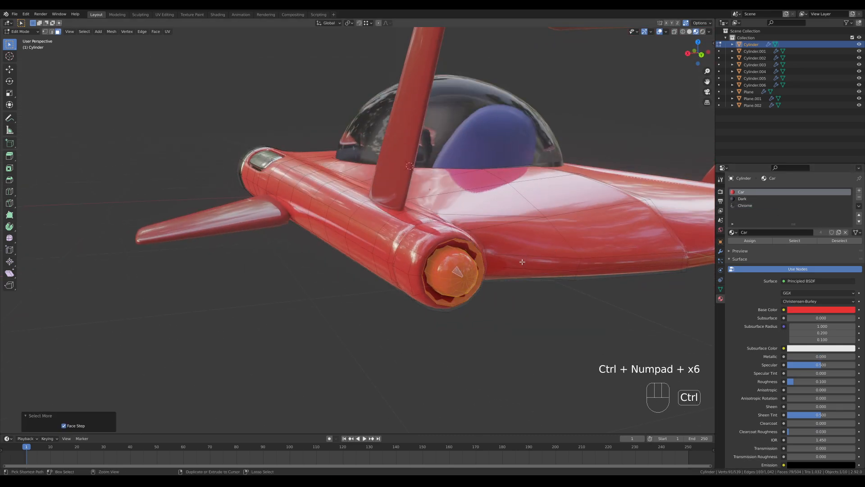
{"action": "key", "text": "ctrl+KP_Add"}
{"action": "key", "text": "ctrl+KP_Add"}
{"action": "key", "text": "ctrl+KP_Add"}
{"action": "middle_click_drag", "start_coordinate": [522, 261], "coordinate": [551, 300]}
{"action": "key", "text": "ctrl+KP_Add"}
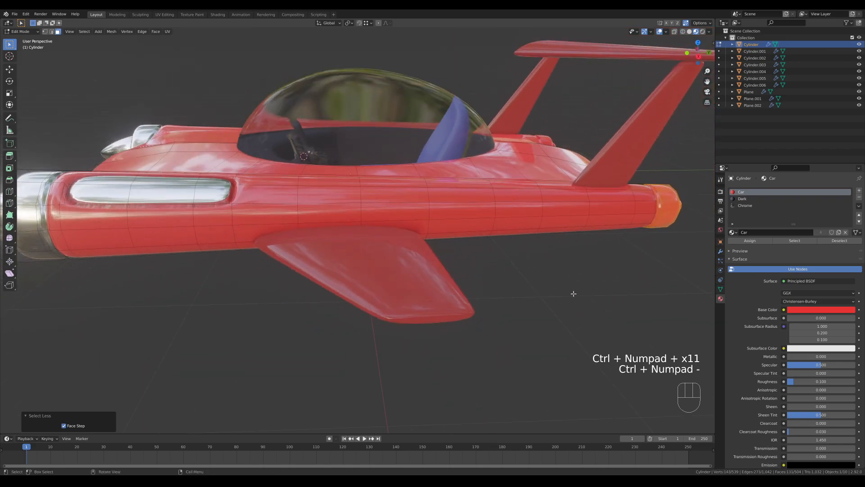
{"action": "left_click", "coordinate": [745, 205]}
{"action": "left_click", "coordinate": [750, 240]}
{"action": "middle_click_drag", "start_coordinate": [563, 252], "coordinate": [588, 226]}
{"action": "key", "text": "ctrl+KP_Subtract"}
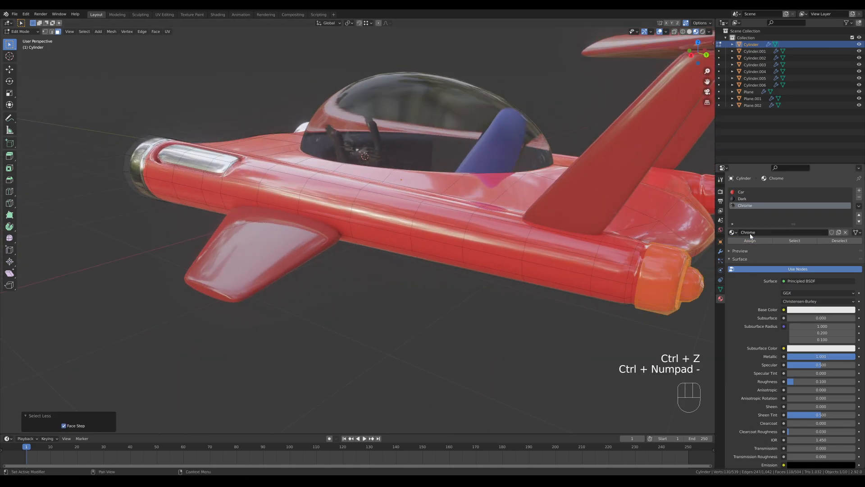
{"action": "key", "text": "Tab"}
Step: Select the rear thruster's inner bulb faces and add a new material named Backlight to the car body
{"action": "middle_click_drag", "start_coordinate": [643, 263], "coordinate": [416, 294]}
{"action": "key", "text": "Tab"}
{"action": "key", "text": "3"}
{"action": "key", "text": "ctrl+KP_Add"}
{"action": "key", "text": "ctrl+KP_Add"}
{"action": "key", "text": "ctrl+KP_Add"}
{"action": "left_click", "coordinate": [859, 190]}
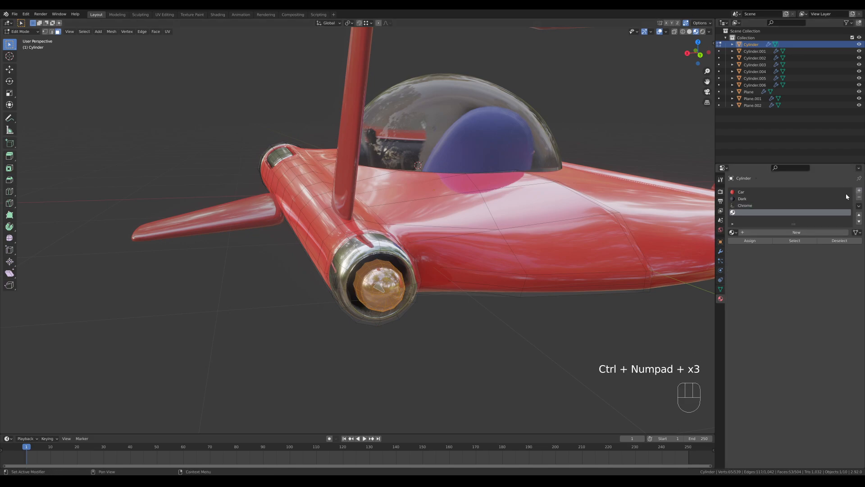
{"action": "left_click", "coordinate": [786, 232]}
{"action": "double_click", "coordinate": [750, 212]}
Step: Make Backlight a cyan Emission shader with strength 5, assign it to the thruster bulb, and save the file
{"action": "left_click", "coordinate": [819, 280]}
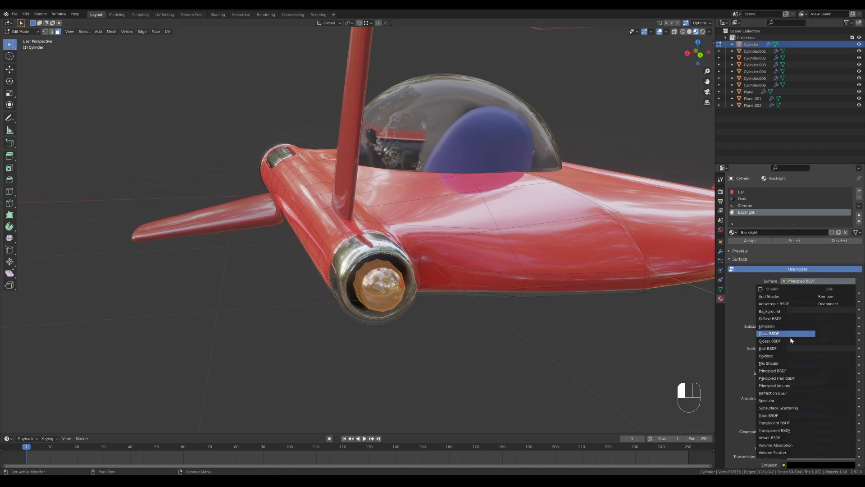
{"action": "left_click", "coordinate": [790, 336]}
{"action": "left_click", "coordinate": [821, 293]}
{"action": "left_click", "coordinate": [814, 217]}
{"action": "left_click", "coordinate": [822, 300]}
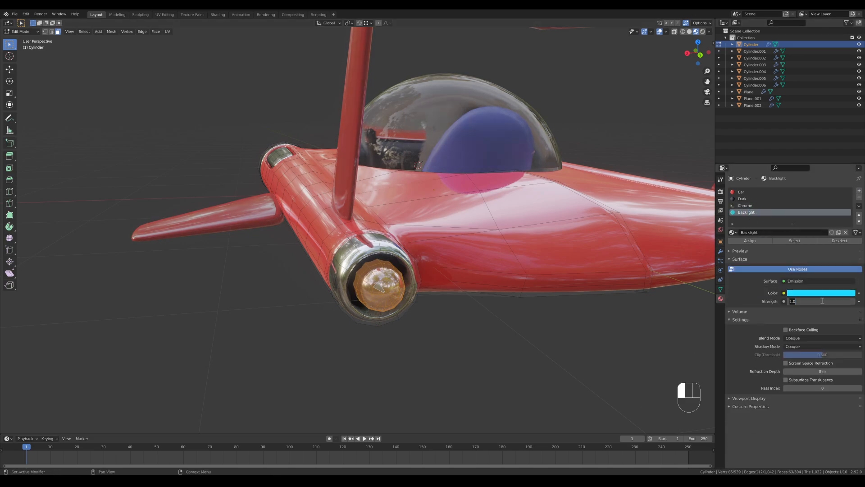
{"action": "left_click", "coordinate": [749, 241]}
{"action": "key", "text": "Tab"}
{"action": "key", "text": "ctrl+s"}
Step: Fill the open underside of the car body with a face and inset it
{"action": "middle_click_drag", "start_coordinate": [479, 257], "coordinate": [315, 189]}
{"action": "key", "text": "Tab"}
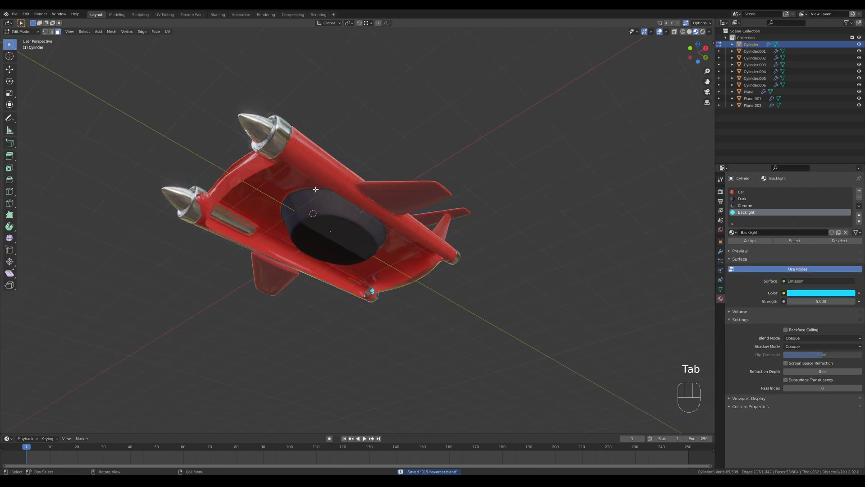
{"action": "key", "text": "f"}
{"action": "key", "text": "i"}
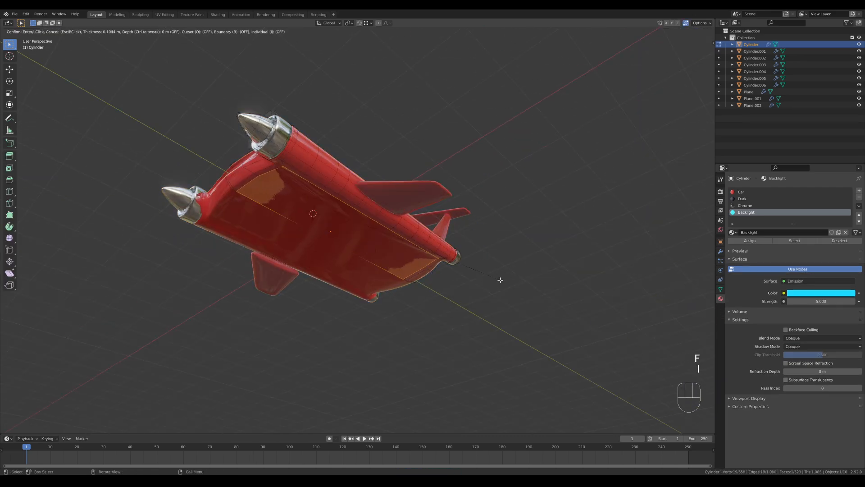
{"action": "left_click", "coordinate": [500, 279]}
Step: Extrude the inset underside face by about 0.175 m and scale it down to about 0.82
{"action": "key", "text": "g"}
{"action": "key", "text": "z"}
{"action": "left_click", "coordinate": [498, 283]}
{"action": "key", "text": "s"}
{"action": "left_click", "coordinate": [471, 272]}
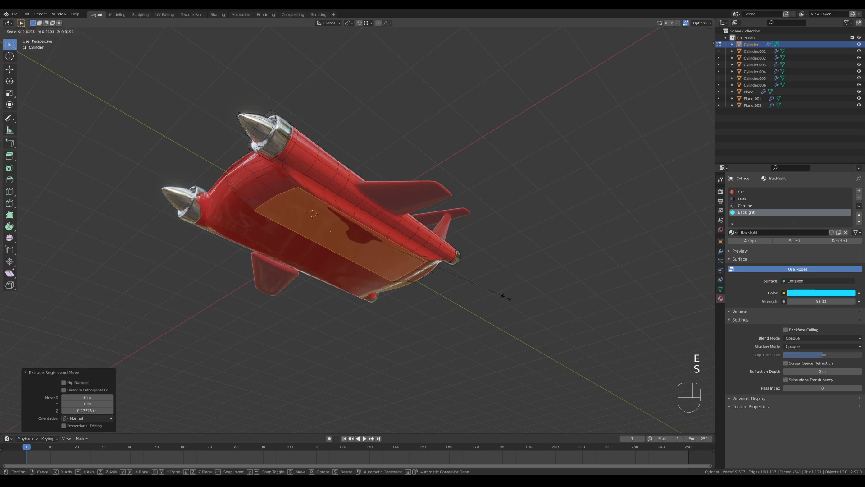
Step: Move the extruded underside face along the X axis
{"action": "middle_click_drag", "start_coordinate": [471, 272], "coordinate": [469, 292]}
{"action": "key", "text": "g"}
{"action": "key", "text": "x"}
{"action": "left_click", "coordinate": [495, 294]}
Step: Slide the front and rear inner vertices of the extruded underside face along their edges
{"action": "key", "text": "1"}
{"action": "left_click", "coordinate": [345, 197]}
{"action": "key", "text": "g"}
{"action": "key", "text": "g"}
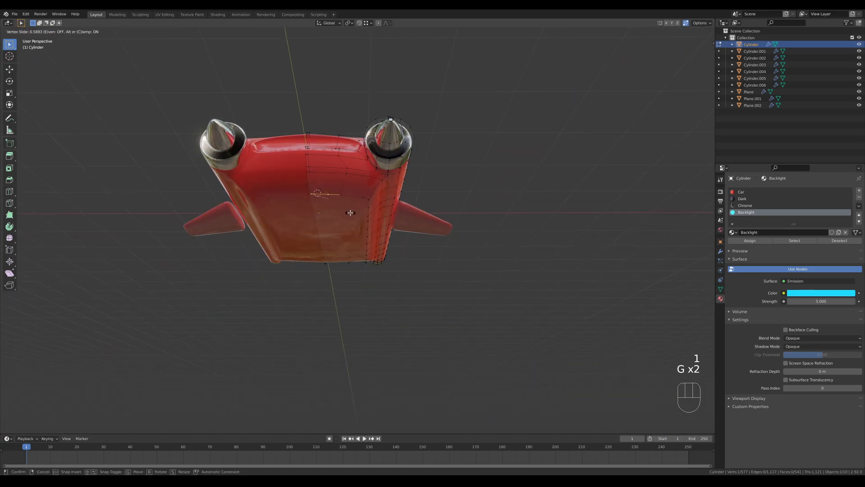
{"action": "left_click", "coordinate": [349, 212]}
{"action": "middle_click_drag", "start_coordinate": [350, 212], "coordinate": [354, 169]}
{"action": "left_click", "coordinate": [331, 308]}
{"action": "key", "text": "g"}
{"action": "key", "text": "g"}
{"action": "left_click", "coordinate": [360, 308]}
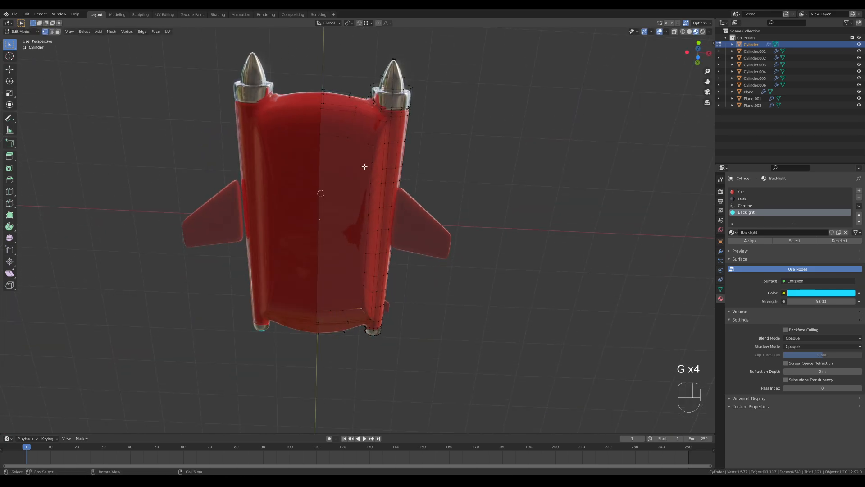
Step: Move the selected vertices of the underside panel along the X axis and the Z axis
{"action": "left_click", "coordinate": [359, 309], "text": "shift"}
{"action": "key", "text": "g"}
{"action": "middle_click_drag", "start_coordinate": [433, 256], "coordinate": [443, 273]}
{"action": "key", "text": "x"}
{"action": "left_click", "coordinate": [451, 304]}
{"action": "key", "text": "g"}
{"action": "key", "text": "z"}
{"action": "key", "text": "Return"}
Step: Finish editing the body mesh, save the file, and switch to the Shading workspace
{"action": "key", "text": "Tab"}
{"action": "key", "text": "ctrl+s"}
{"action": "left_click", "coordinate": [217, 15]}
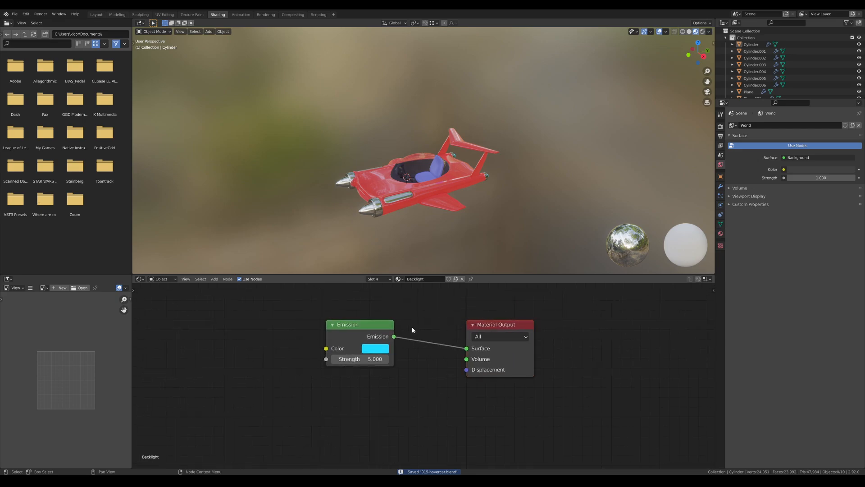
{"action": "key", "text": "ctrl+t"}
{"action": "scroll", "coordinate": [429, 356], "scroll_direction": "down", "scroll_amount": 2}
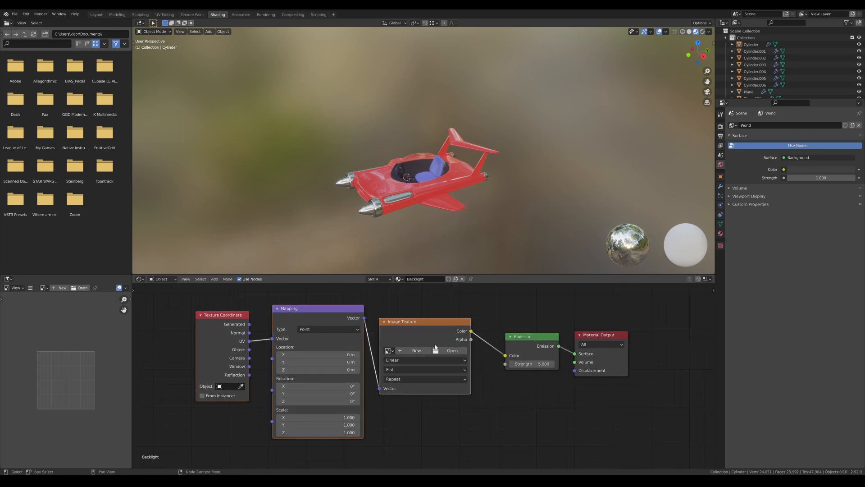
{"action": "key", "text": "ctrl+z"}
{"action": "key", "text": "ctrl+z"}
{"action": "key", "text": "ctrl+z"}
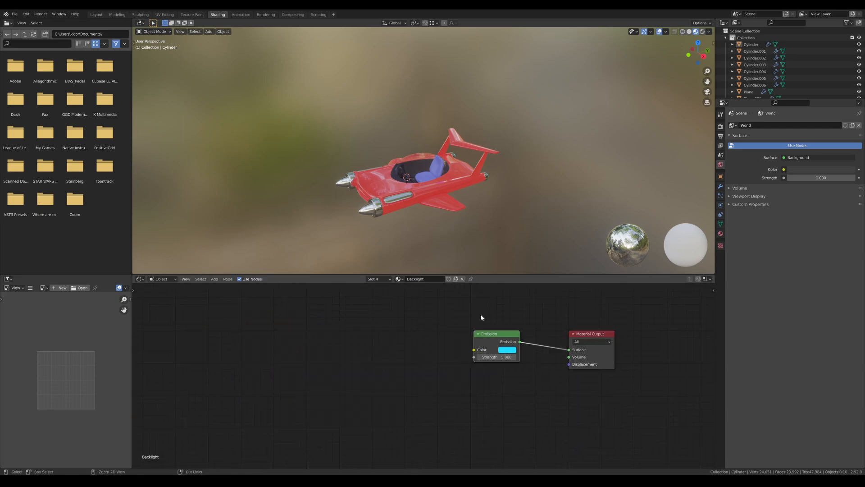
Step: In the World shader, connect an Environment Texture with Mapping and Texture Coordinate nodes to the Background color
{"action": "key", "text": "ctrl+t"}
{"action": "left_click_drag", "start_coordinate": [444, 315], "coordinate": [376, 349]}
{"action": "scroll", "coordinate": [387, 361], "scroll_direction": "down", "scroll_amount": 2}
Step: Add Light Path and Mix nodes before Background, with Is Camera Ray as Fac, the environment texture as Color1 and blue as Color2
{"action": "key", "text": "shift+a"}
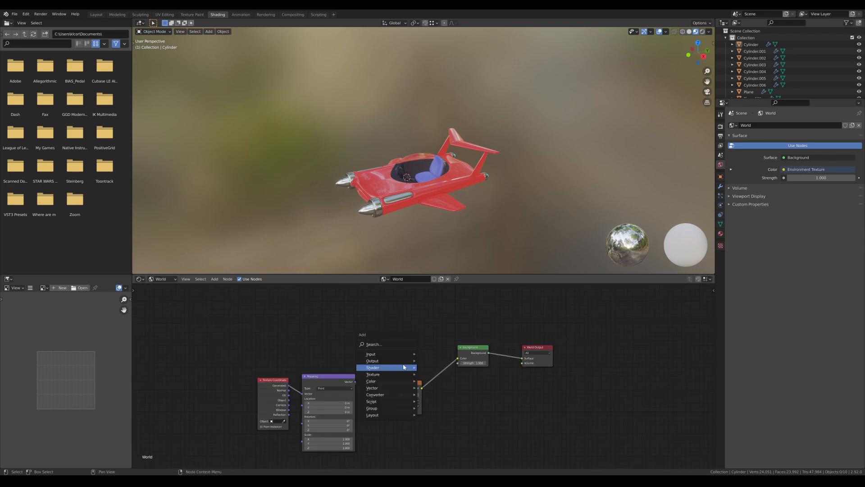
{"action": "mouse_move", "coordinate": [387, 353]}
{"action": "left_click", "coordinate": [436, 279]}
{"action": "left_click", "coordinate": [346, 315]}
{"action": "key", "text": "shift+a"}
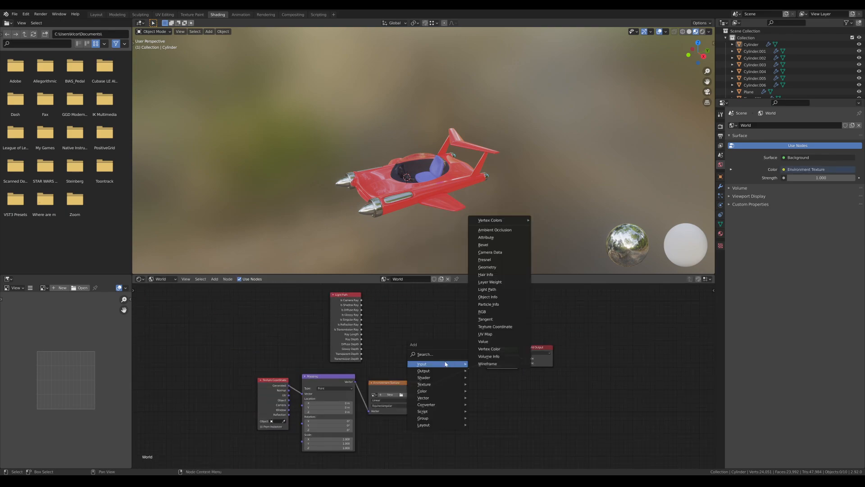
{"action": "mouse_move", "coordinate": [437, 390]}
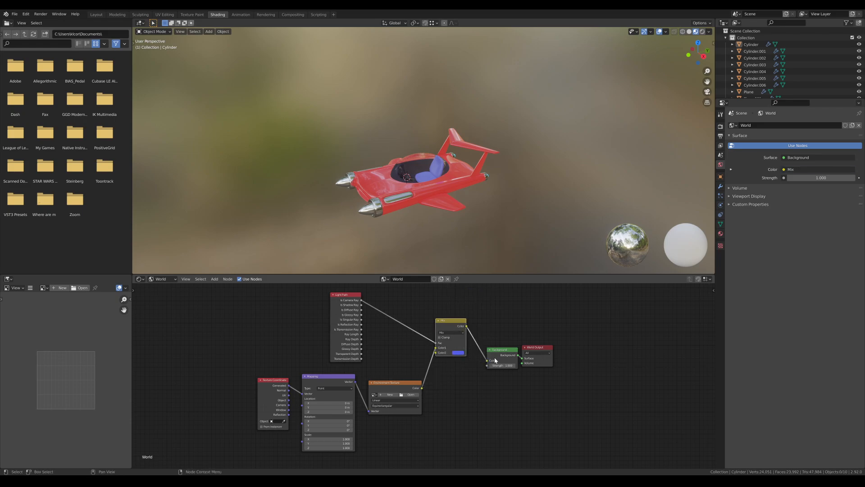
Step: Enable Scene World in the viewport's material preview shading
{"action": "left_click", "coordinate": [708, 31]}
{"action": "left_click", "coordinate": [676, 53]}
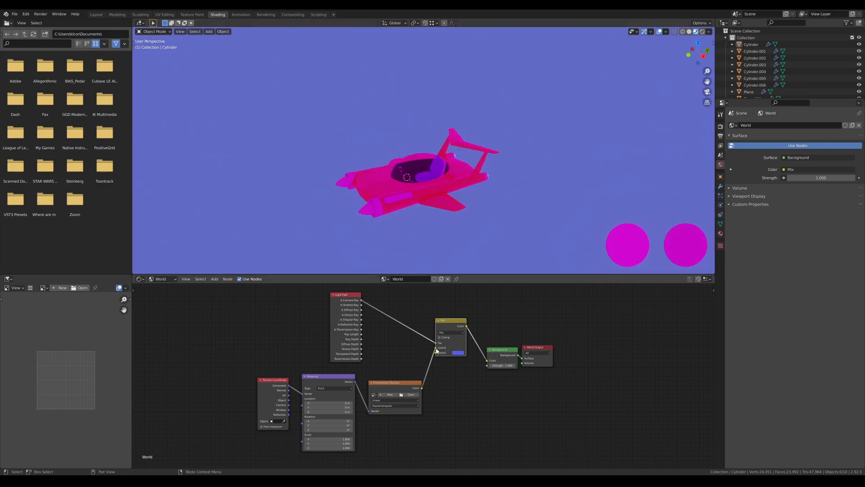
{"action": "scroll", "coordinate": [482, 212], "scroll_direction": "up", "scroll_amount": 3}
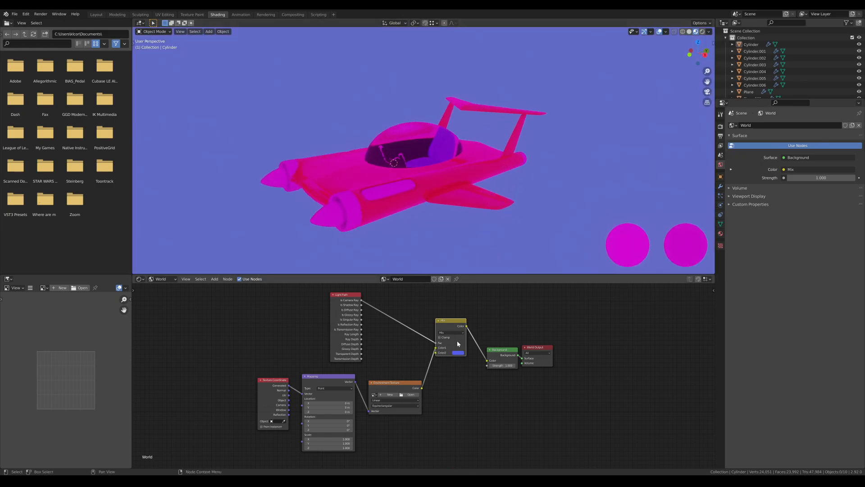
Step: Load spruit_sunrise_8k.hdr into the Environment Texture and preview that node directly as the world background
{"action": "left_click_drag", "start_coordinate": [479, 299], "coordinate": [481, 298]}
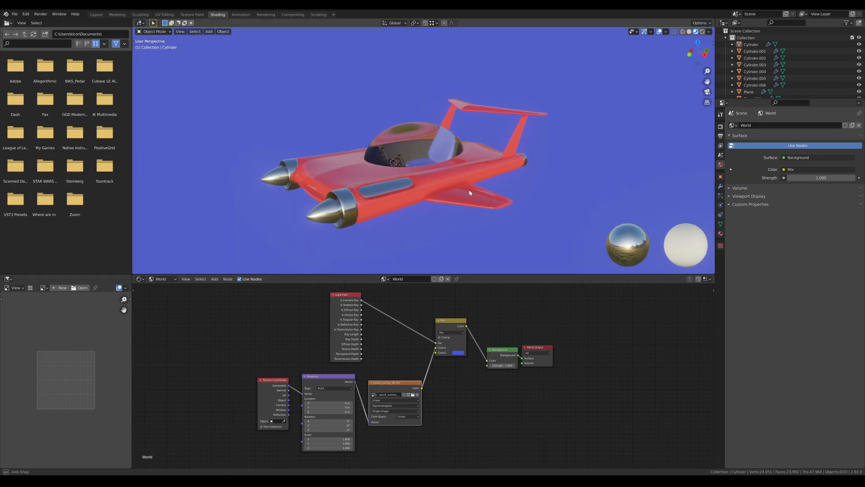
{"action": "left_click", "coordinate": [394, 403], "text": "ctrl+shift"}
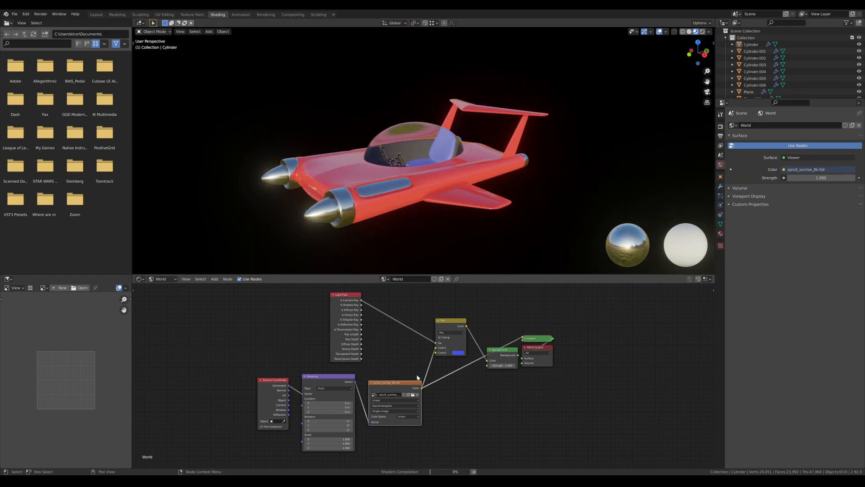
{"action": "middle_click_drag", "start_coordinate": [450, 180], "coordinate": [502, 200]}
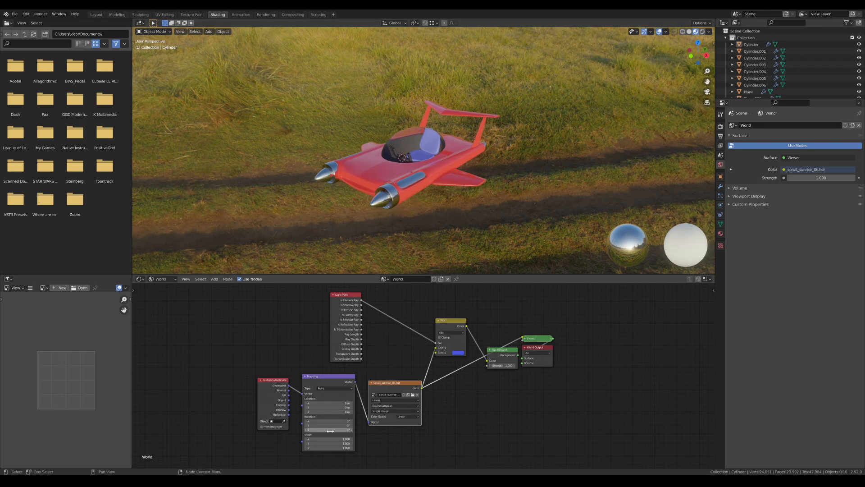
Step: Rotate the environment texture's mapping about Z and restore the Background node as the world output
{"action": "left_click_drag", "start_coordinate": [329, 430], "coordinate": [433, 429]}
{"action": "left_click", "coordinate": [501, 356], "text": "ctrl+shift"}
{"action": "scroll", "coordinate": [521, 218], "scroll_direction": "down", "scroll_amount": 3}
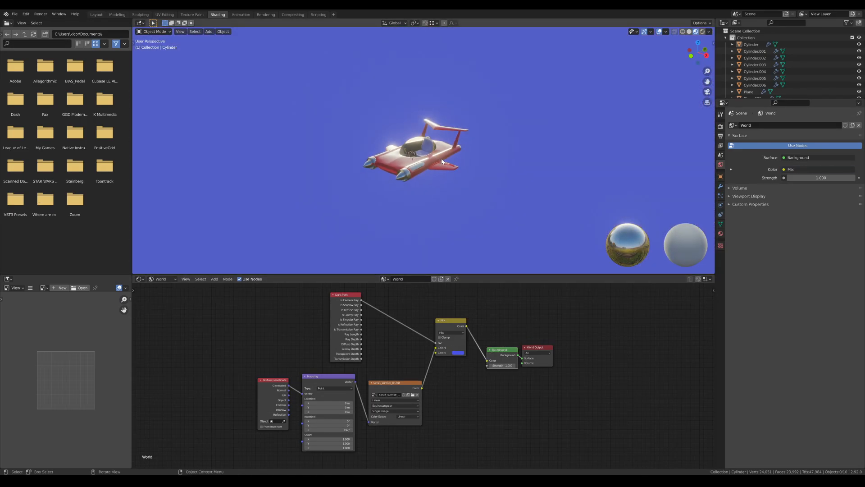
Step: Add an area light and raise it along Z above the hover car
{"action": "scroll", "coordinate": [521, 218], "scroll_direction": "up", "scroll_amount": 3}
{"action": "scroll", "coordinate": [522, 218], "scroll_direction": "down", "scroll_amount": 1}
{"action": "key", "text": "shift+a"}
{"action": "mouse_move", "coordinate": [444, 295]}
{"action": "left_click", "coordinate": [469, 315]}
{"action": "key", "text": "g"}
{"action": "key", "text": "z"}
{"action": "left_click", "coordinate": [431, 78]}
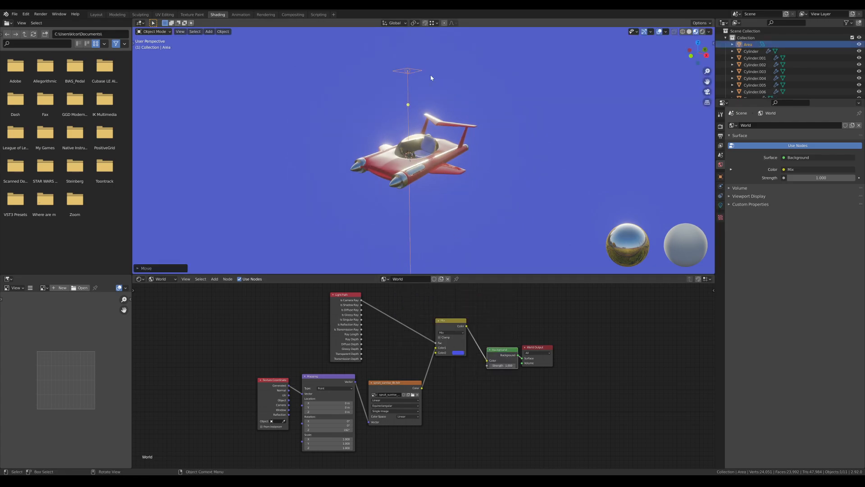
Step: Switch to the Layout workspace and enable Scene Lights and Scene World in its material preview
{"action": "left_click", "coordinate": [96, 14]}
{"action": "key", "text": "z"}
{"action": "left_click", "coordinate": [708, 32]}
{"action": "left_click", "coordinate": [680, 65]}
{"action": "left_click", "coordinate": [685, 74]}
Step: Set the area light's power to 150 W and adjust its height and horizontal position above the car
{"action": "scroll", "coordinate": [455, 205], "scroll_direction": "down", "scroll_amount": 4}
{"action": "middle_click_drag", "start_coordinate": [455, 208], "coordinate": [459, 202]}
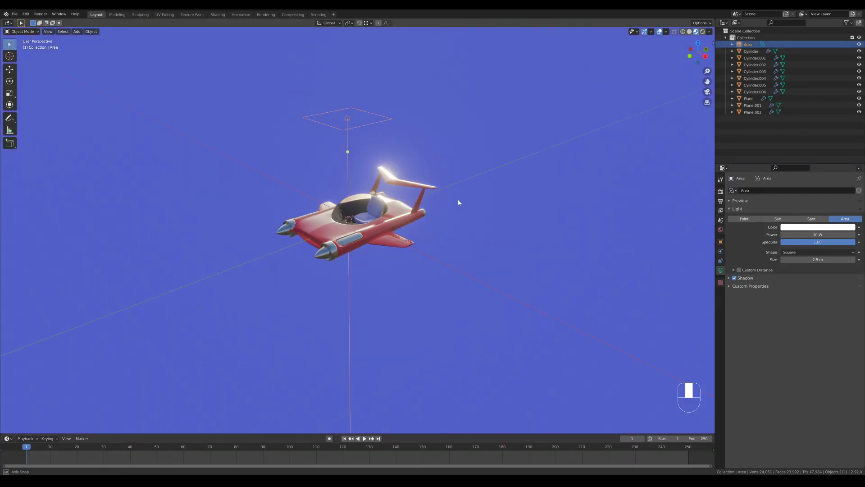
{"action": "key", "text": "g"}
{"action": "key", "text": "z"}
{"action": "left_click", "coordinate": [504, 178]}
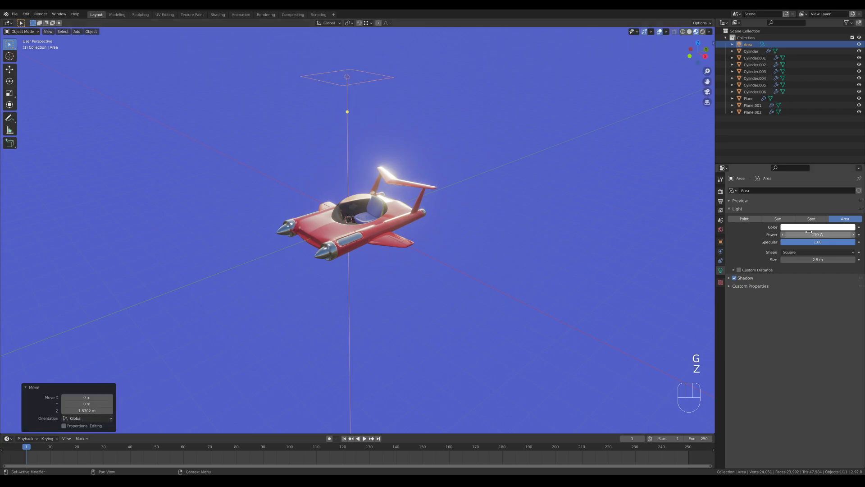
{"action": "key", "text": "g"}
{"action": "key", "text": "z"}
{"action": "key", "text": "shift+z"}
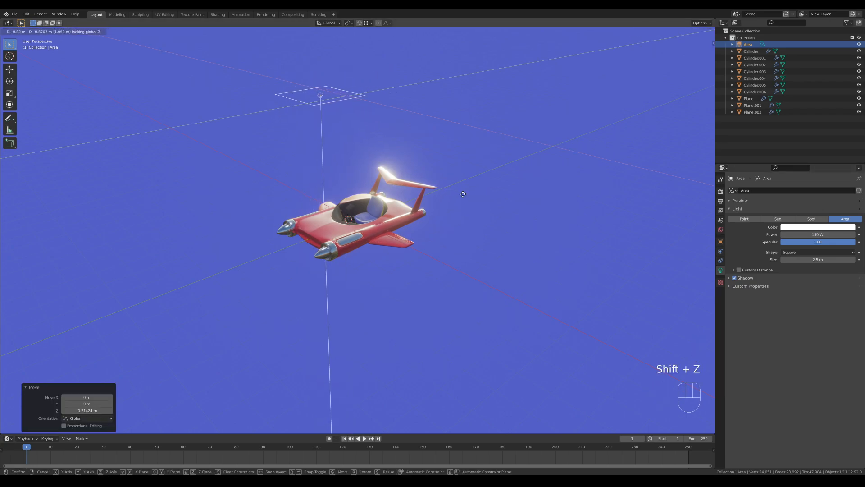
Step: Give the area light an orange color, a Disk shape and a power of 300 W
{"action": "left_click", "coordinate": [818, 227]}
{"action": "left_click", "coordinate": [810, 185]}
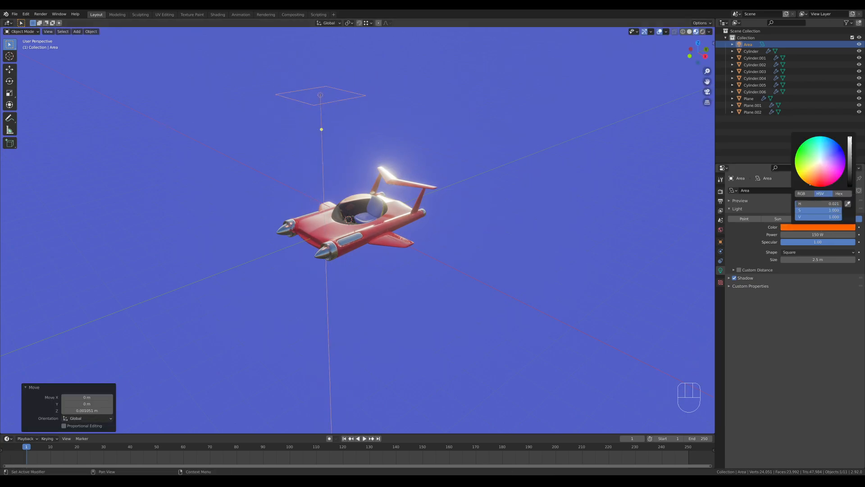
{"action": "left_click", "coordinate": [818, 251]}
{"action": "left_click", "coordinate": [807, 275]}
{"action": "left_click", "coordinate": [819, 233]}
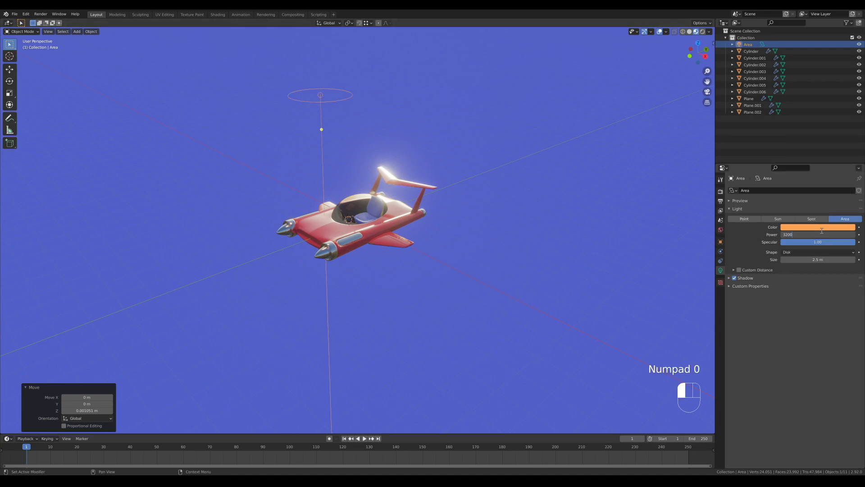
Step: Duplicate the disk light, clear the copy's location and rotation, raise it and tilt it about 82° around its local X
{"action": "key", "text": "shift+d"}
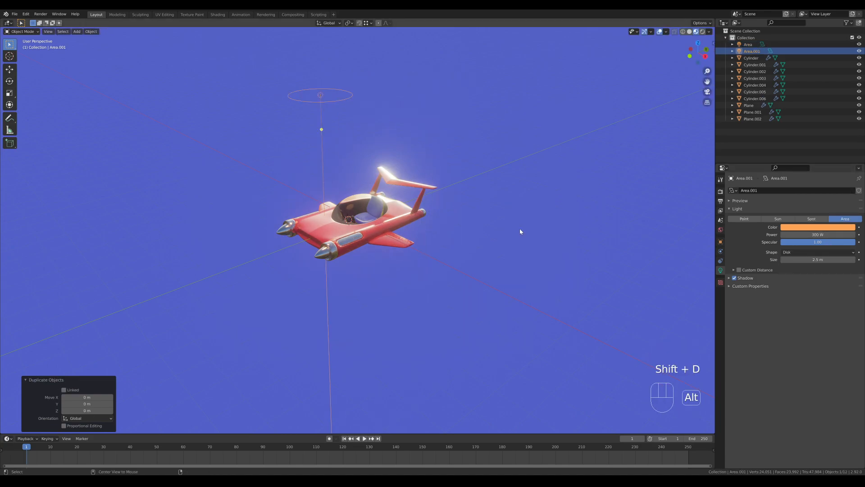
{"action": "key", "text": "alt+g"}
{"action": "key", "text": "alt+r"}
{"action": "key", "text": "g"}
{"action": "key", "text": "z"}
{"action": "left_click", "coordinate": [517, 217]}
{"action": "key", "text": "r"}
{"action": "key", "text": "x"}
{"action": "key", "text": "x"}
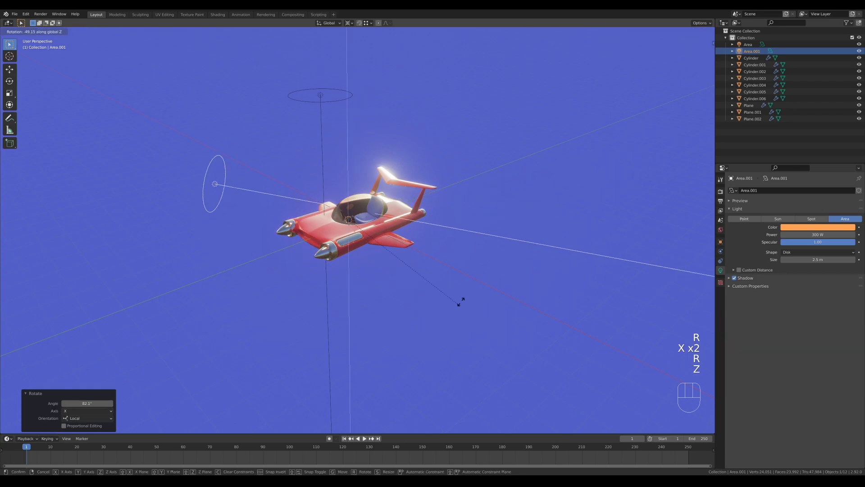
Step: Move the tilted light outward along local Z, set it to 600 W and size 5.71 m, and rotate it around global Z
{"action": "key", "text": "g"}
{"action": "key", "text": "z"}
{"action": "key", "text": "z"}
{"action": "left_click", "coordinate": [402, 267]}
{"action": "key", "text": "KP_0"}
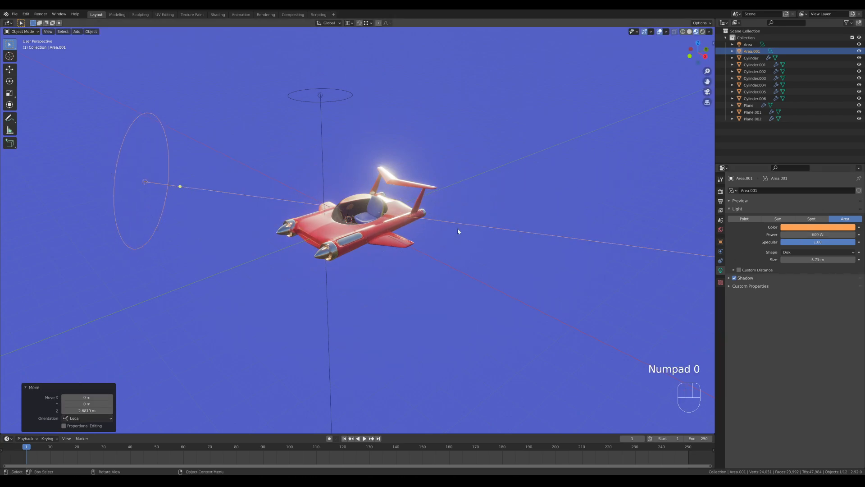
{"action": "key", "text": "r"}
{"action": "key", "text": "z"}
{"action": "left_click", "coordinate": [472, 270]}
Step: Duplicate the large side light, rotate the copy around Z to the car's opposite side and push it about 2.7 m outward
{"action": "key", "text": "shift+d"}
{"action": "key", "text": "r"}
{"action": "key", "text": "z"}
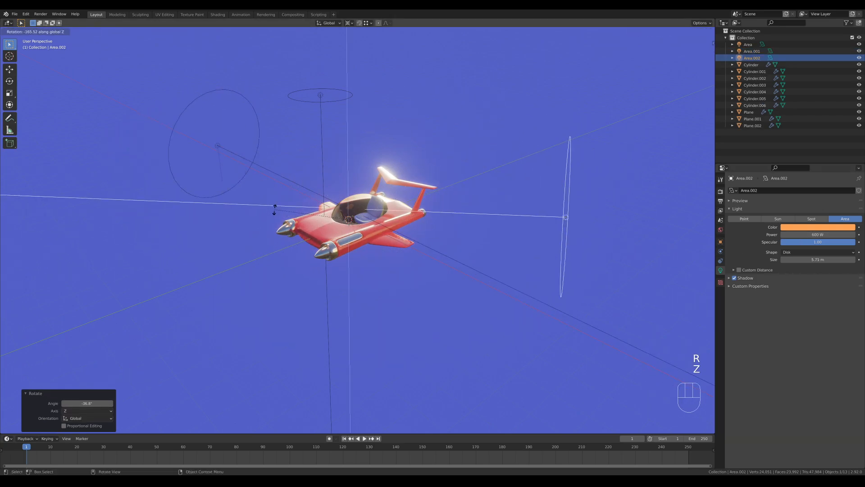
{"action": "left_click", "coordinate": [581, 254]}
{"action": "left_click", "coordinate": [484, 245]}
Step: Color the second side light pale pink and move it farther from the car along its local Z
{"action": "left_click", "coordinate": [817, 227]}
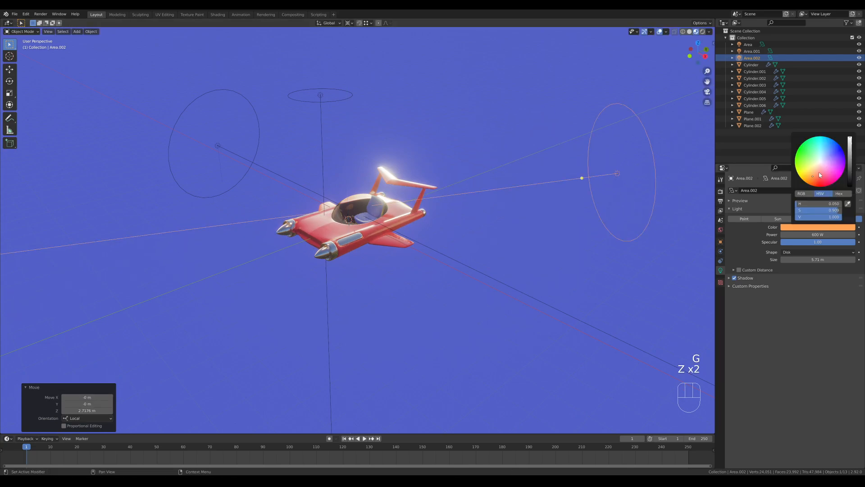
{"action": "scroll", "coordinate": [486, 221], "scroll_direction": "down", "scroll_amount": 5}
{"action": "key", "text": "g"}
{"action": "key", "text": "z"}
{"action": "key", "text": "z"}
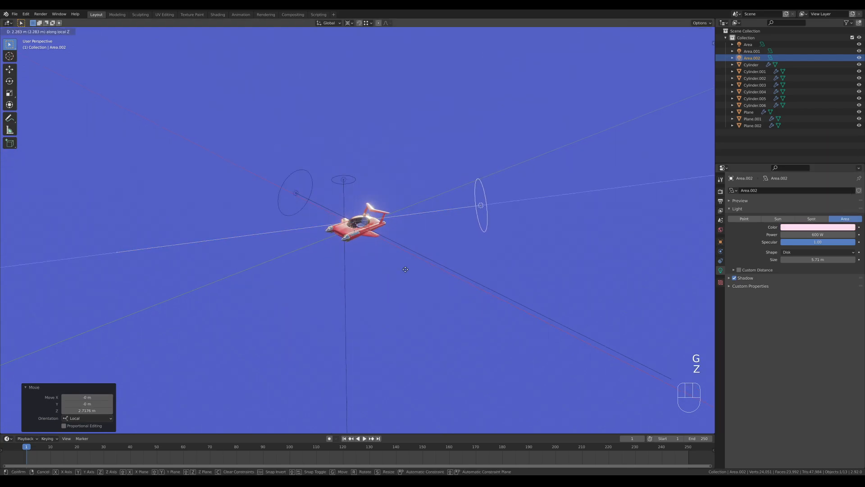
{"action": "left_click", "coordinate": [501, 226]}
Step: Duplicate the small disk light above the car, clear the copy's location and rotation, and raise it along Z
{"action": "scroll", "coordinate": [501, 226], "scroll_direction": "up", "scroll_amount": 8}
{"action": "middle_click_drag", "start_coordinate": [501, 228], "coordinate": [496, 247], "text": "shift"}
{"action": "scroll", "coordinate": [461, 238], "scroll_direction": "down", "scroll_amount": 2}
{"action": "left_click", "coordinate": [327, 117]}
{"action": "key", "text": "g"}
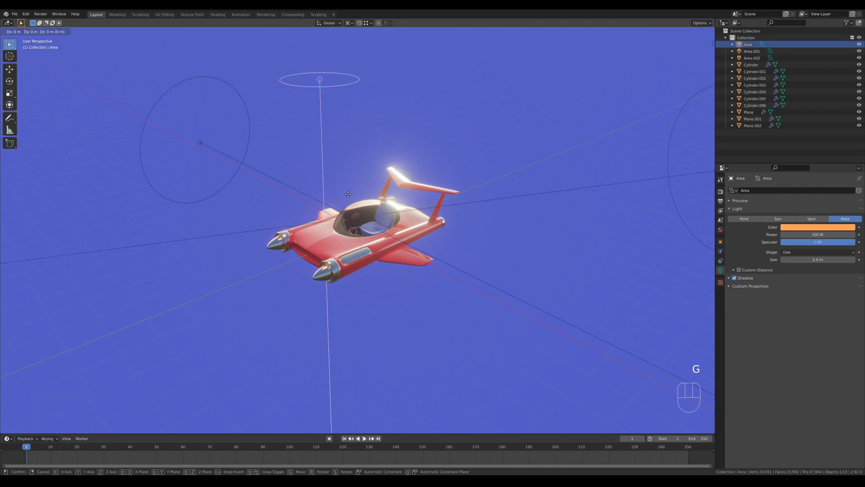
{"action": "key", "text": "shift+d"}
{"action": "key", "text": "alt+g"}
{"action": "key", "text": "alt+r"}
{"action": "key", "text": "g"}
{"action": "key", "text": "z"}
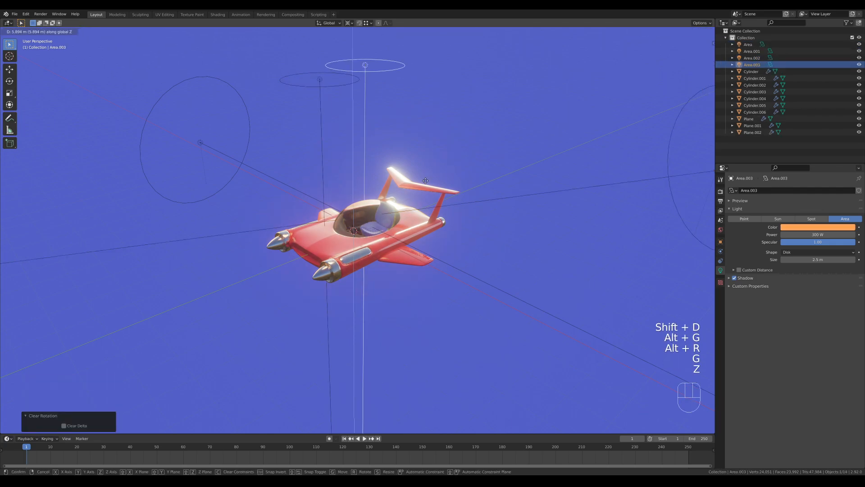
Step: Rotate the new overhead light -45° about X and 45° about Z
{"action": "key", "text": "r"}
{"action": "key", "text": "x"}
{"action": "key", "text": "KP_4"}
{"action": "key", "text": "KP_5"}
{"action": "key", "text": "KP_Subtract"}
{"action": "key", "text": "KP_Enter"}
{"action": "key", "text": "r"}
{"action": "key", "text": "z"}
{"action": "key", "text": "KP_4"}
{"action": "key", "text": "KP_5"}
{"action": "key", "text": "KP_Enter"}
Step: Move the angled overhead light outward along its local Z and fine-tune its rotation around global Z
{"action": "key", "text": "g"}
{"action": "key", "text": "z"}
{"action": "key", "text": "z"}
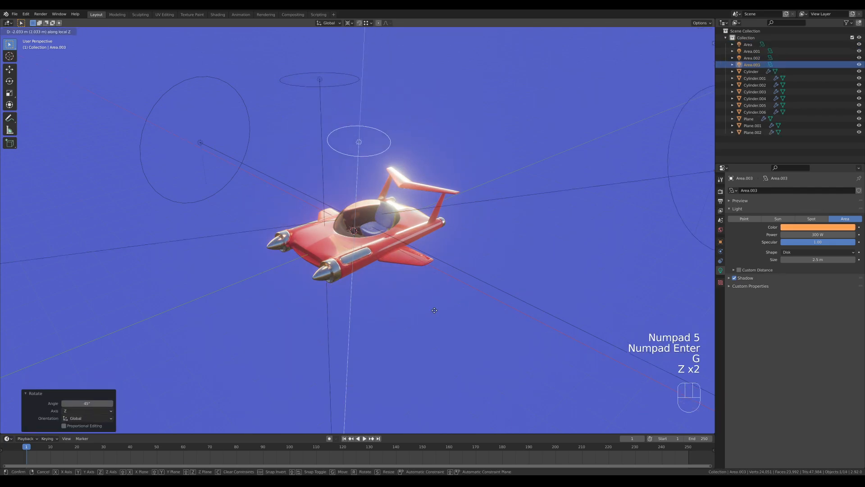
{"action": "left_click", "coordinate": [429, 167]}
{"action": "key", "text": "r"}
{"action": "key", "text": "z"}
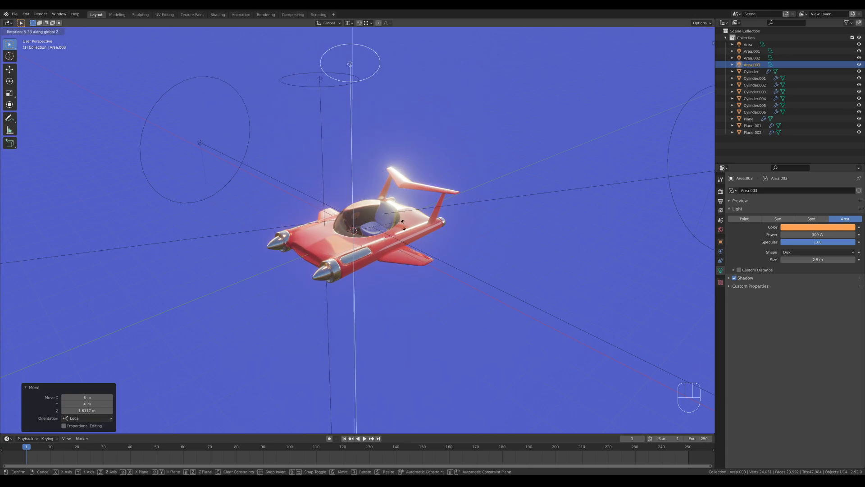
{"action": "left_click", "coordinate": [402, 230]}
{"action": "key", "text": "g"}
{"action": "key", "text": "z"}
{"action": "key", "text": "z"}
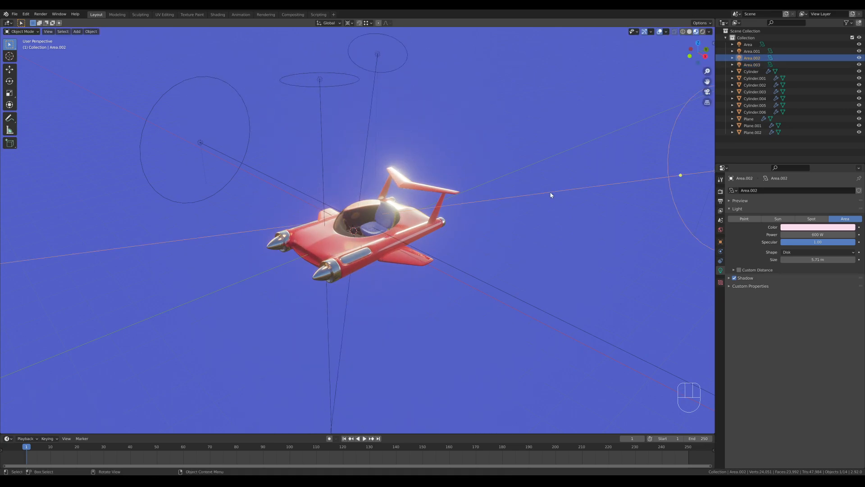
{"action": "key", "text": "g"}
{"action": "key", "text": "z"}
{"action": "key", "text": "z"}
{"action": "key", "text": "Escape"}
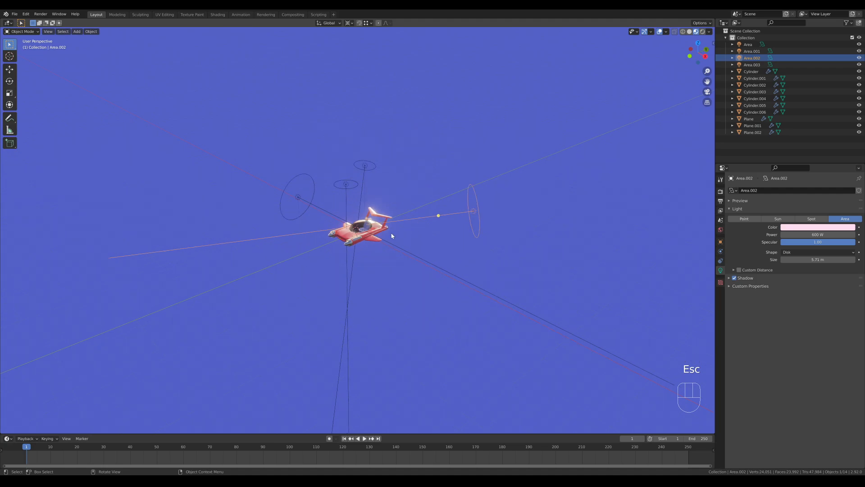
Step: Save the file, paste the copied cloud objects into the scene and open the Cloud material's volume color
{"action": "scroll", "coordinate": [391, 236], "scroll_direction": "up", "scroll_amount": 3}
{"action": "key", "text": "ctrl+s"}
{"action": "key", "text": "ctrl+v"}
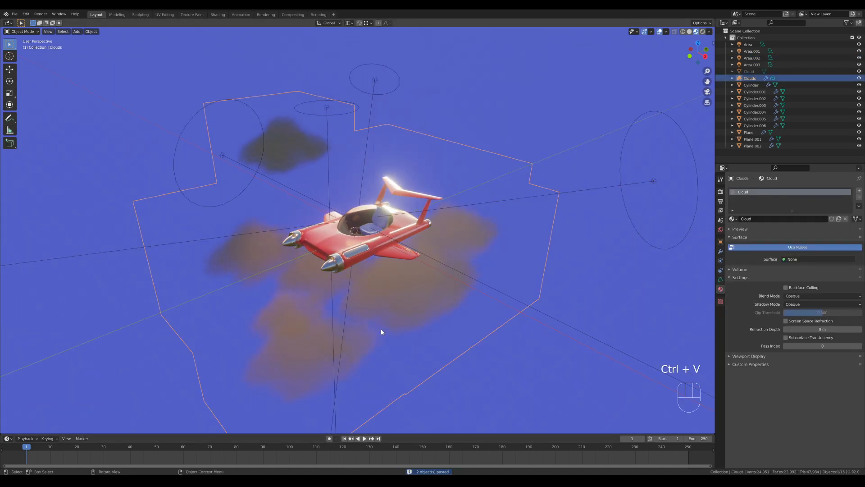
{"action": "middle_click_drag", "start_coordinate": [381, 332], "coordinate": [720, 290]}
{"action": "left_click", "coordinate": [740, 269]}
{"action": "left_click", "coordinate": [821, 291]}
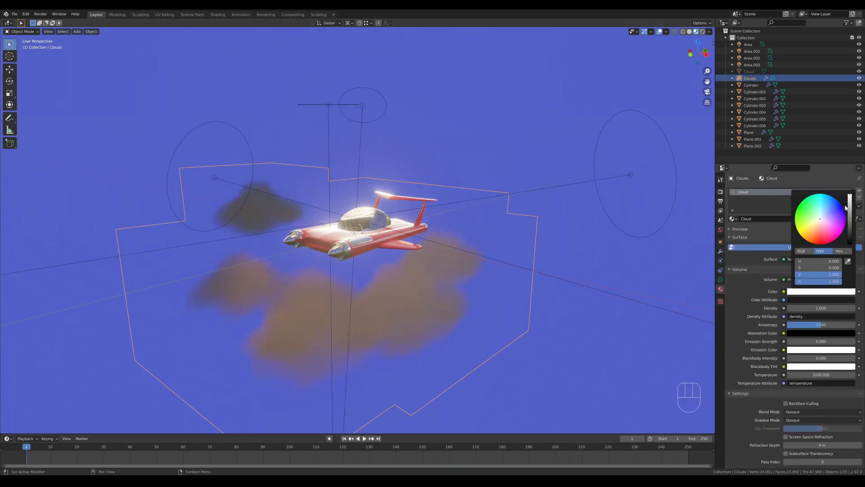
Step: Duplicate the light above the car and place the copy lower down, over the lower clouds
{"action": "middle_click_drag", "start_coordinate": [496, 324], "coordinate": [374, 336]}
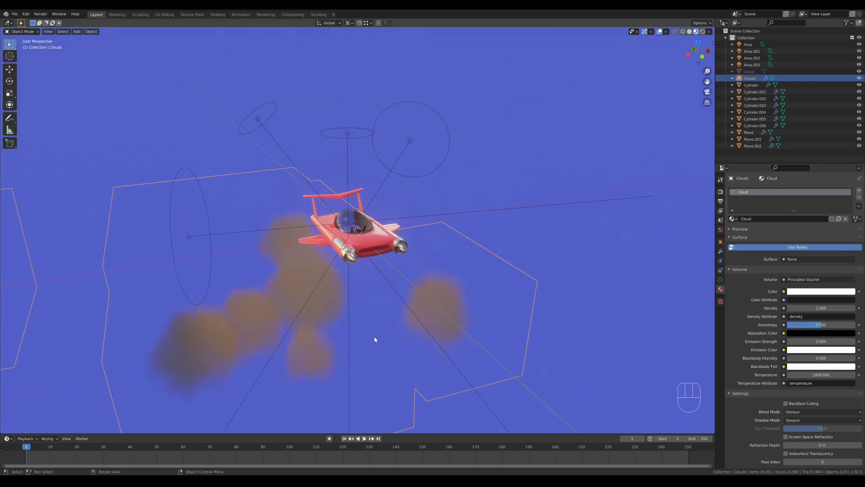
{"action": "scroll", "coordinate": [360, 252], "scroll_direction": "down", "scroll_amount": 3}
{"action": "left_click", "coordinate": [352, 176]}
{"action": "key", "text": "shift+d"}
{"action": "left_click", "coordinate": [428, 300]}
{"action": "key", "text": "g"}
{"action": "key", "text": "shift+z"}
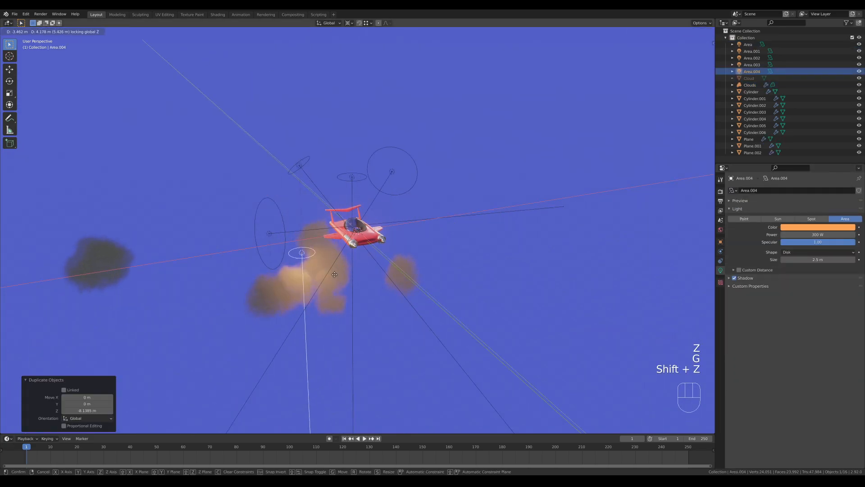
{"action": "left_click", "coordinate": [380, 295]}
{"action": "key", "text": "g"}
{"action": "key", "text": "z"}
{"action": "left_click", "coordinate": [380, 266]}
Step: Set the lower cloud light's power to 1500 W and readjust its height below the car
{"action": "left_click", "coordinate": [832, 234]}
{"action": "type", "text": "1500"}
{"action": "key", "text": "Return"}
{"action": "middle_click_drag", "start_coordinate": [408, 216], "coordinate": [317, 219]}
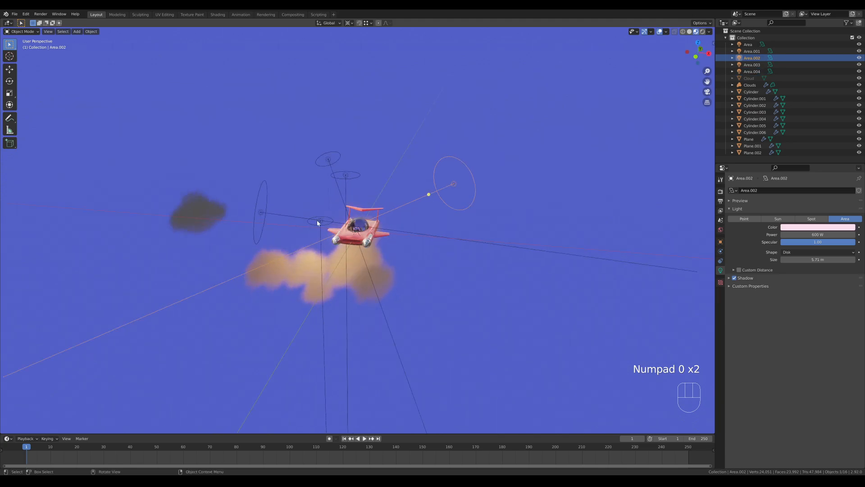
{"action": "middle_click_drag", "start_coordinate": [540, 182], "coordinate": [496, 183]}
{"action": "key", "text": "g"}
{"action": "key", "text": "z"}
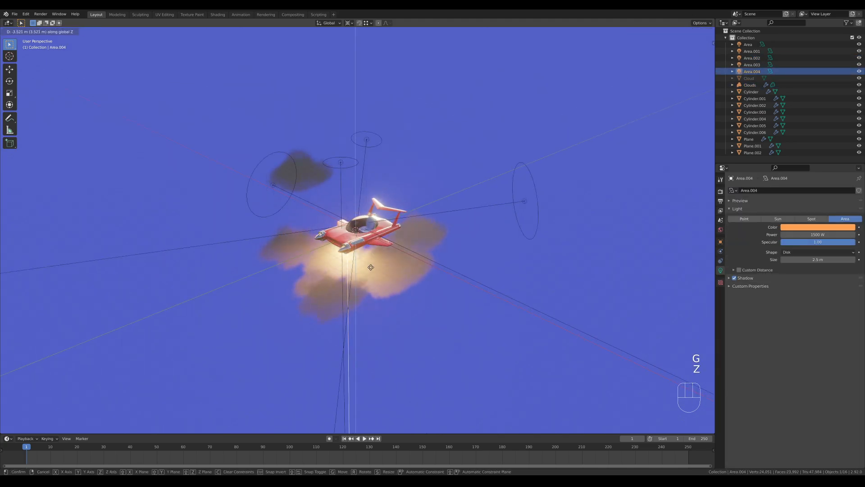
{"action": "left_click", "coordinate": [372, 254]}
Step: Duplicate the 1500 W light and position the copy just above the separate upper cloud
{"action": "key", "text": "shift+d"}
{"action": "key", "text": "shift+z"}
{"action": "left_click", "coordinate": [325, 178]}
{"action": "key", "text": "g"}
{"action": "key", "text": "z"}
{"action": "left_click", "coordinate": [325, 147]}
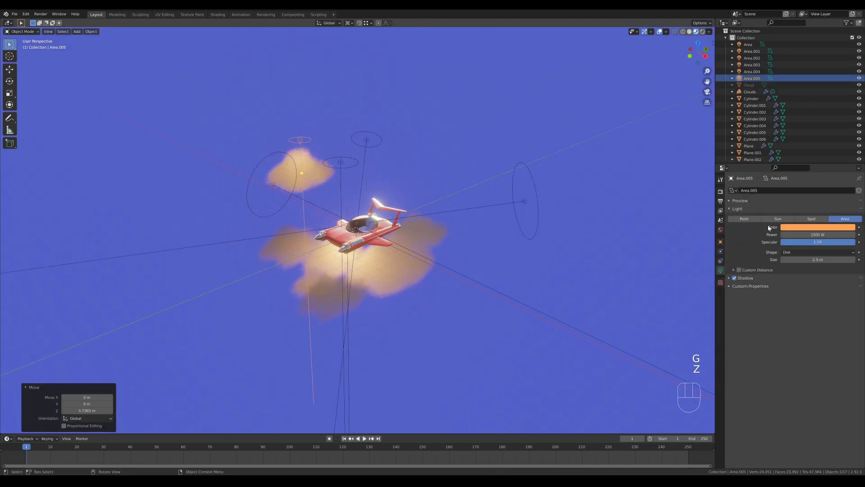
Step: Change the upper cloud light's color to pale peach and shift it slightly beside the cloud
{"action": "left_click", "coordinate": [818, 226]}
{"action": "left_click", "coordinate": [819, 163]}
{"action": "key", "text": "g"}
{"action": "left_click", "coordinate": [365, 181]}
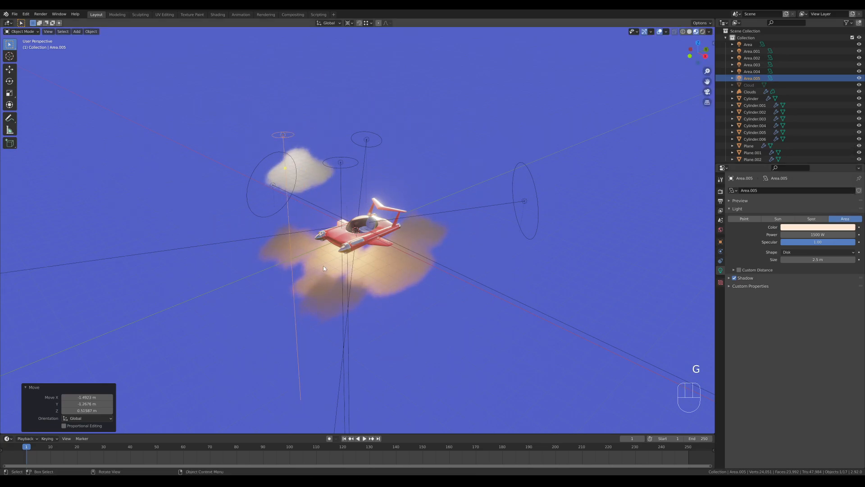
Step: Change the color of the light below the car to a pale orange
{"action": "left_click", "coordinate": [323, 266]}
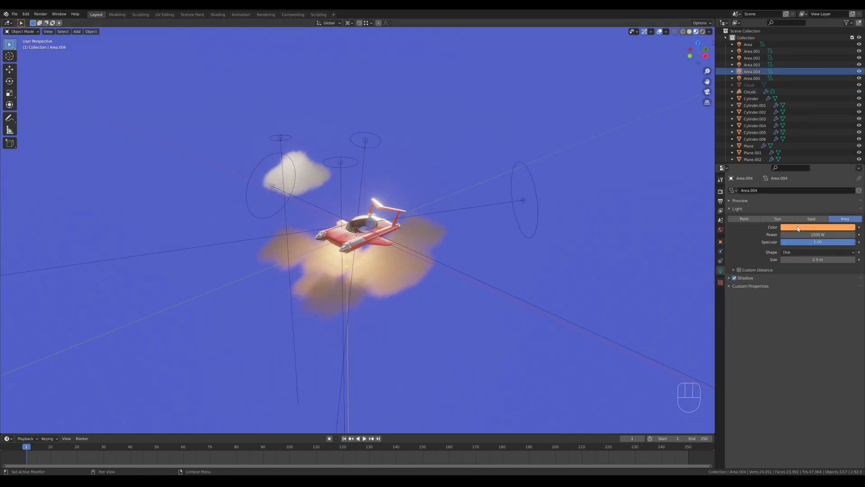
{"action": "left_click", "coordinate": [818, 226]}
{"action": "left_click", "coordinate": [811, 166]}
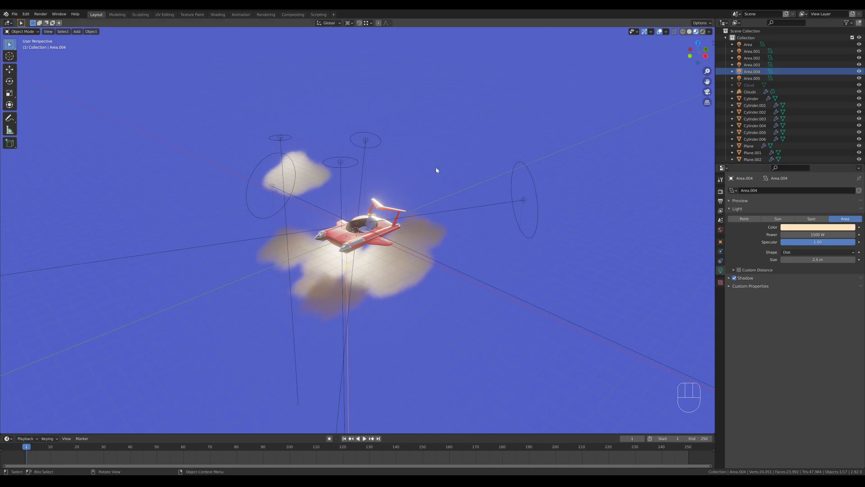
Step: Add a camera and align it to the current view of the car and clouds
{"action": "scroll", "coordinate": [437, 180], "scroll_direction": "up", "scroll_amount": 3}
{"action": "key", "text": "shift+a"}
{"action": "left_click", "coordinate": [471, 223]}
{"action": "key", "text": "ctrl+alt+KP_0"}
Step: Set the output resolution to 1600 × 1200 px and frame the car closer with Lock Camera to View
{"action": "left_click", "coordinate": [720, 200]}
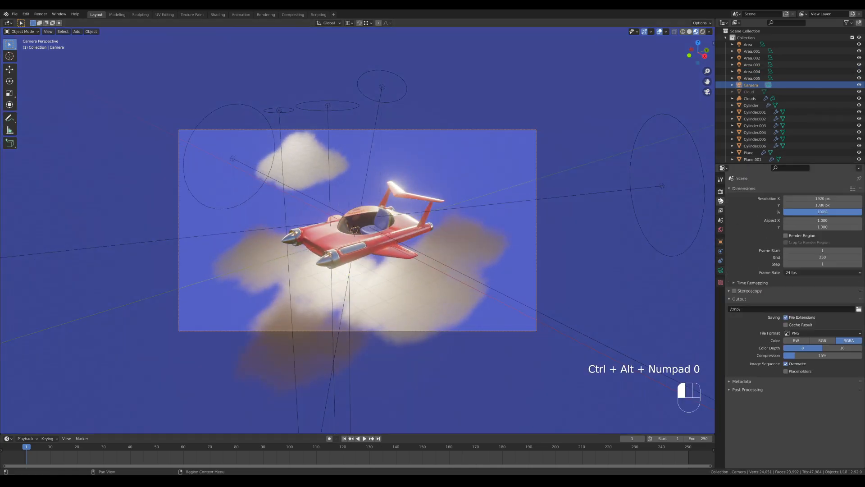
{"action": "right_click", "coordinate": [377, 231]}
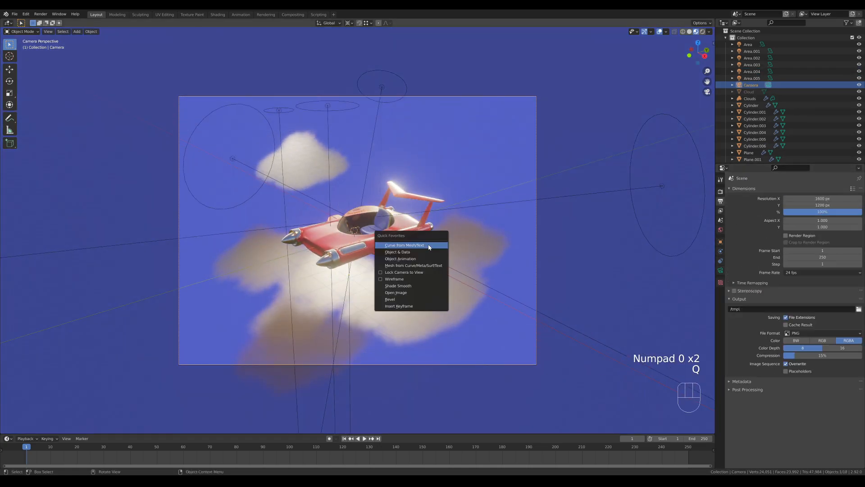
{"action": "middle_click_drag", "start_coordinate": [377, 231], "coordinate": [471, 232]}
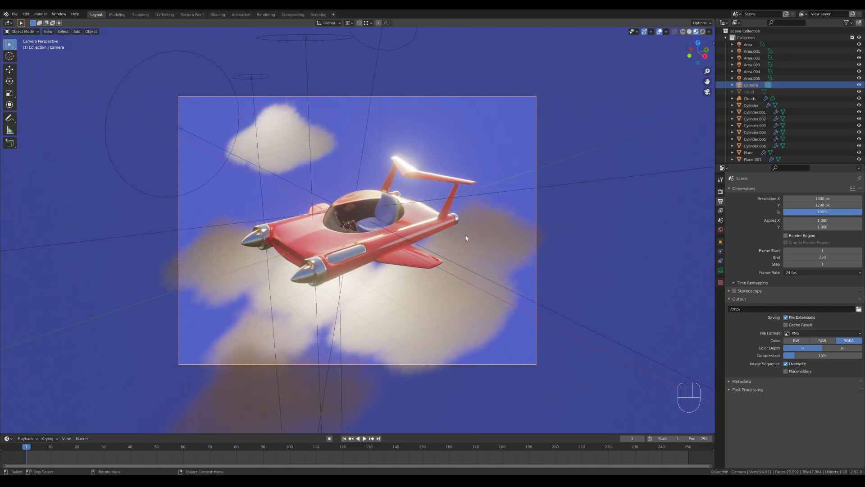
Step: Enable the camera's Depth of Field with a focus distance of 13 m and an F-Stop of 0.5
{"action": "key", "text": "z"}
{"action": "left_click", "coordinate": [720, 270]}
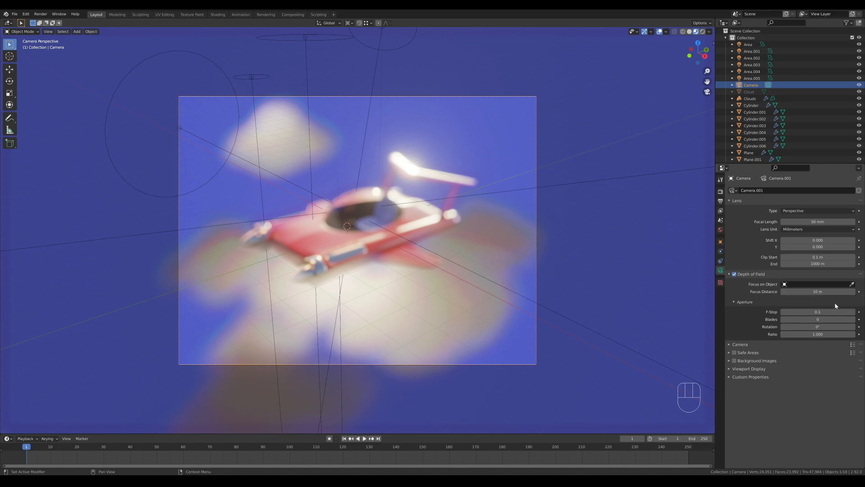
{"action": "left_click", "coordinate": [818, 291]}
{"action": "type", "text": "50"}
{"action": "key", "text": "Return"}
{"action": "left_click_drag", "start_coordinate": [817, 292], "coordinate": [824, 312]}
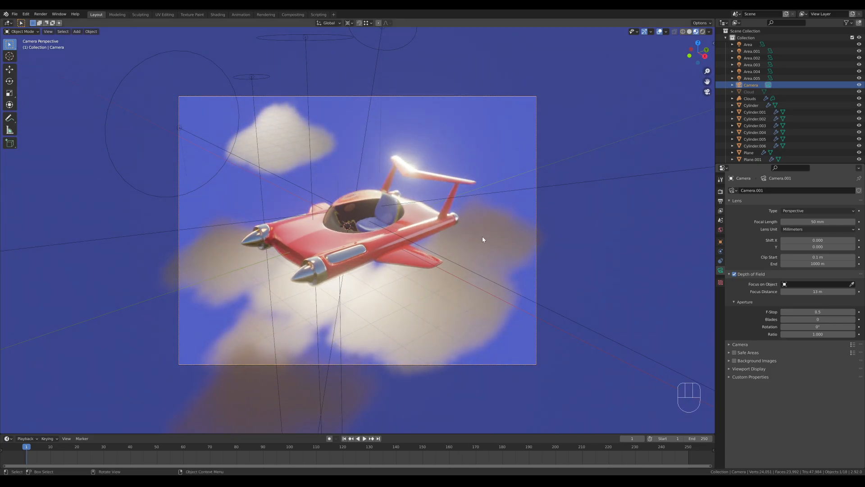
Step: Refine the camera framing around the car and set a render region covering the whole camera frame
{"action": "scroll", "coordinate": [482, 236], "scroll_direction": "up", "scroll_amount": 3}
{"action": "mouse_move", "coordinate": [484, 238]}
{"action": "middle_mouse_down", "text": "shift"}
{"action": "mouse_move", "coordinate": [505, 239]}
{"action": "mouse_move", "coordinate": [496, 245]}
{"action": "middle_mouse_up", "text": "shift"}
{"action": "key", "text": "ctrl+b"}
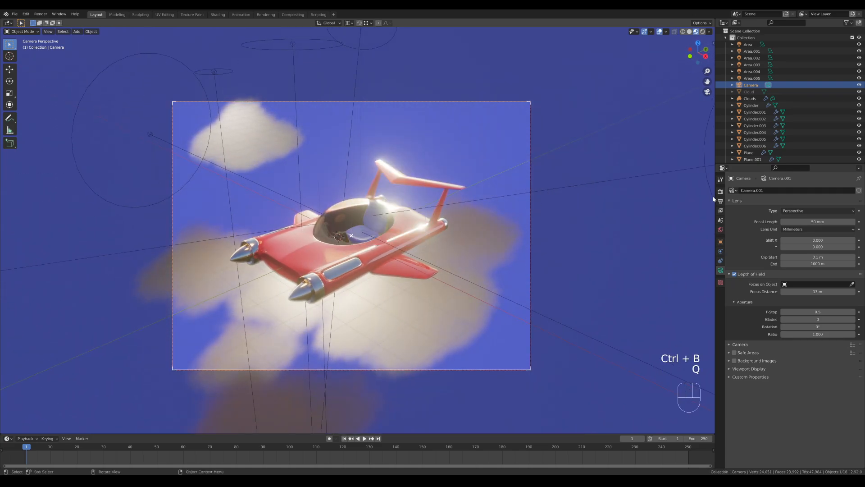
Step: Configure Cycles with GPU Compute, 512 samples, OpenImageDenoise and OptiX denoising and 512 px tiles, and show the rendered view
{"action": "left_click", "coordinate": [721, 191]}
{"action": "left_click", "coordinate": [748, 252]}
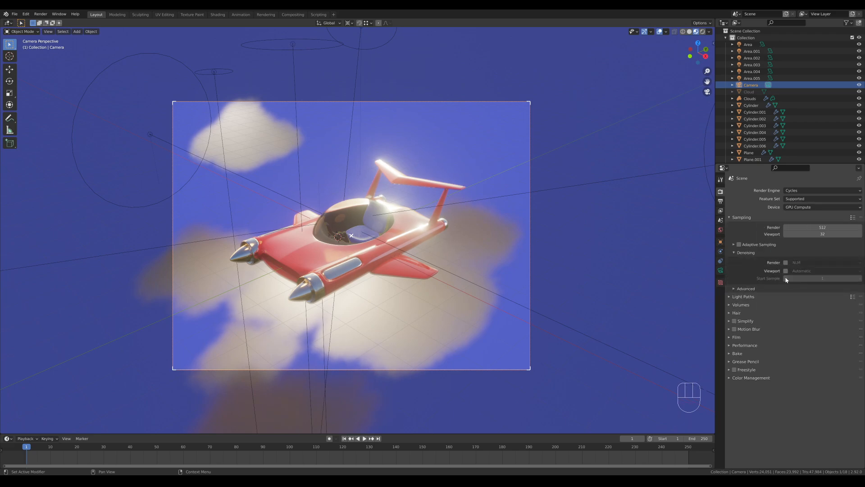
{"action": "left_click", "coordinate": [744, 345]}
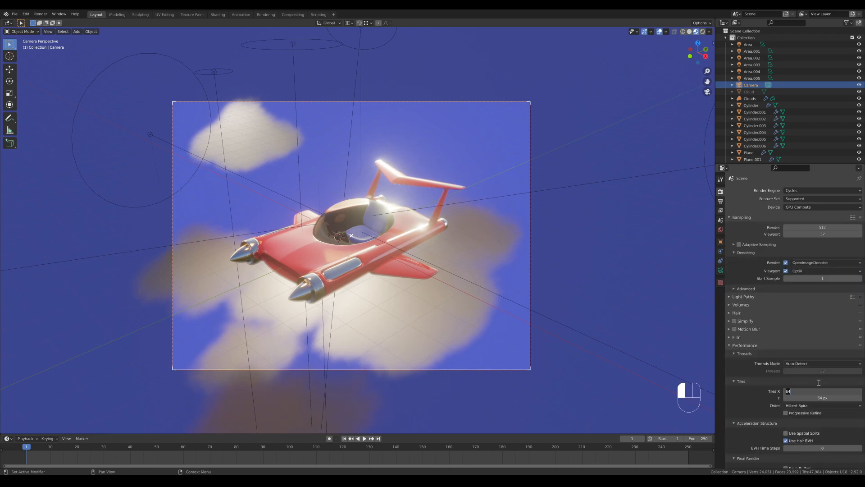
{"action": "key", "text": "z"}
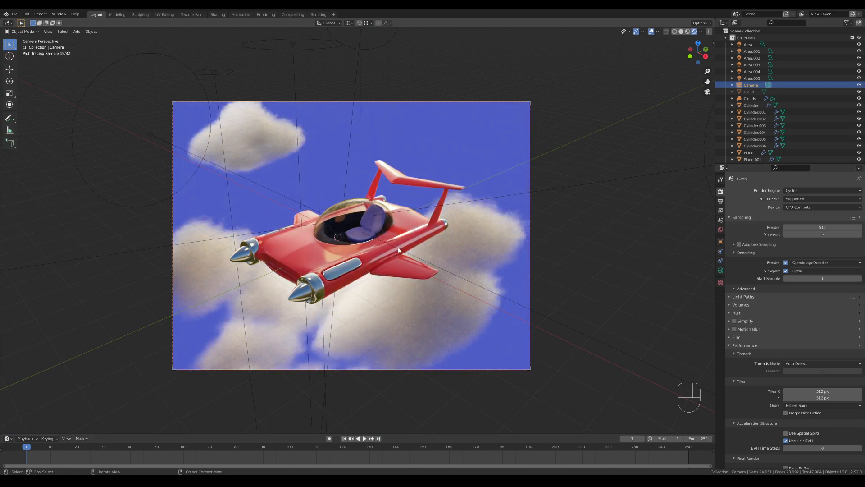
Step: In Color Management, set the Look to Medium High Contrast and the exposure to about 1
{"action": "scroll", "coordinate": [752, 436], "scroll_direction": "down", "scroll_amount": 8}
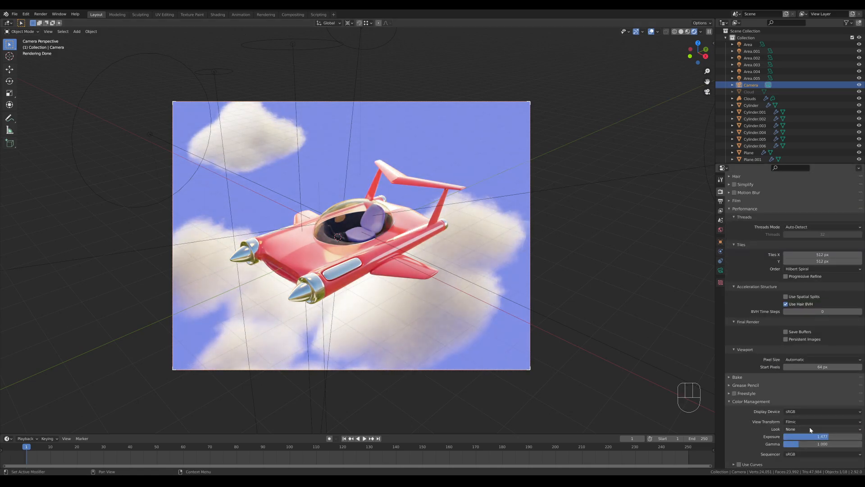
{"action": "left_click", "coordinate": [822, 429]}
{"action": "left_click", "coordinate": [807, 396]}
{"action": "left_click_drag", "start_coordinate": [811, 436], "coordinate": [827, 437]}
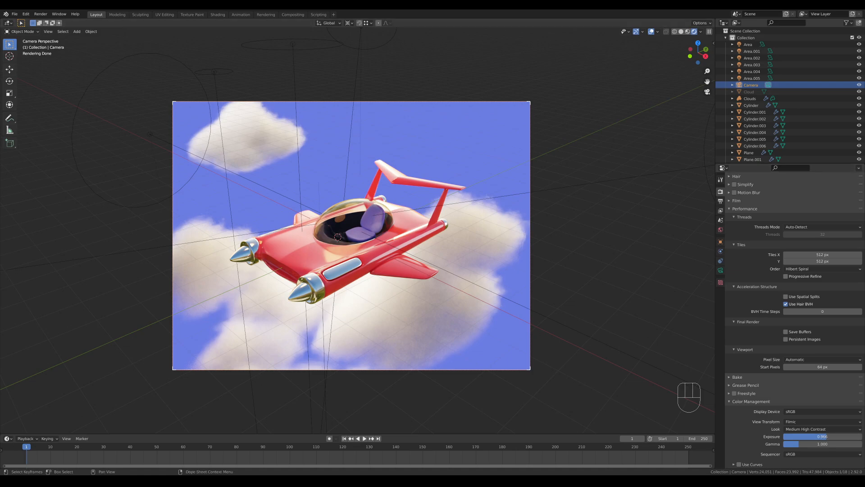